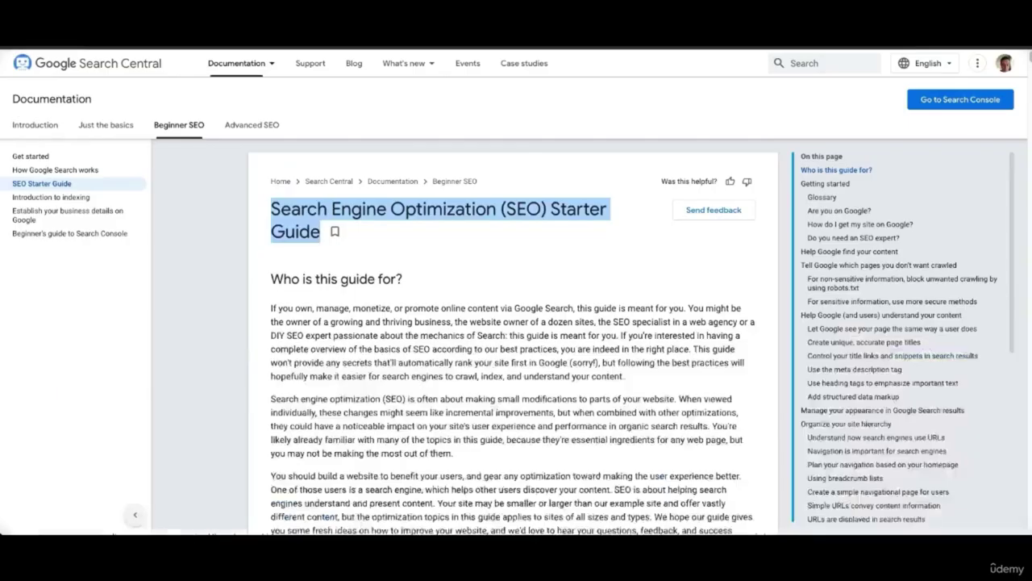
pyautogui.click(525, 253)
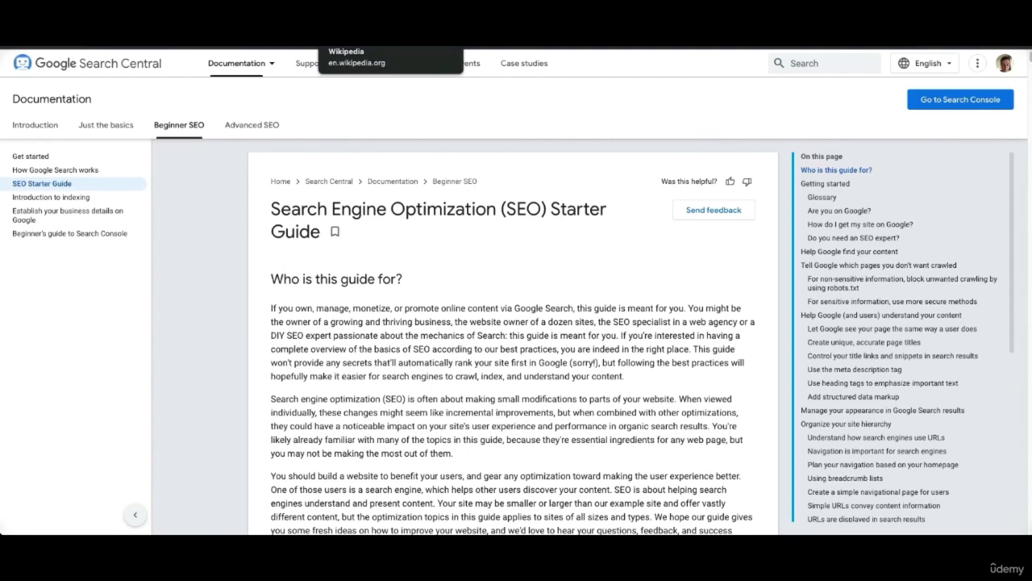
pyautogui.click(392, 40)
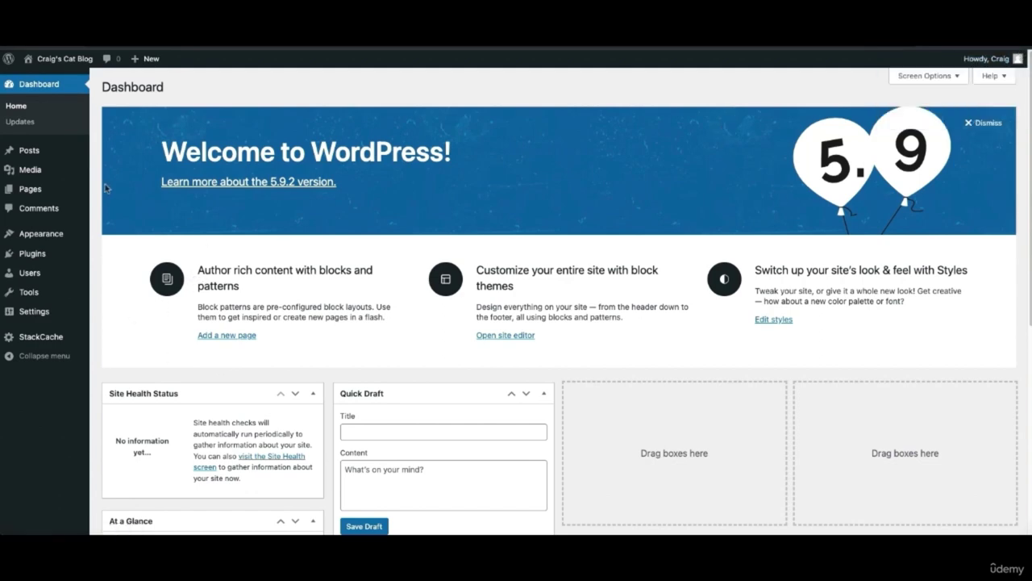
# Find the Yoast SEO plugin by searching new plugins for "yoast", and install and activate it
pyautogui.click(25, 254)
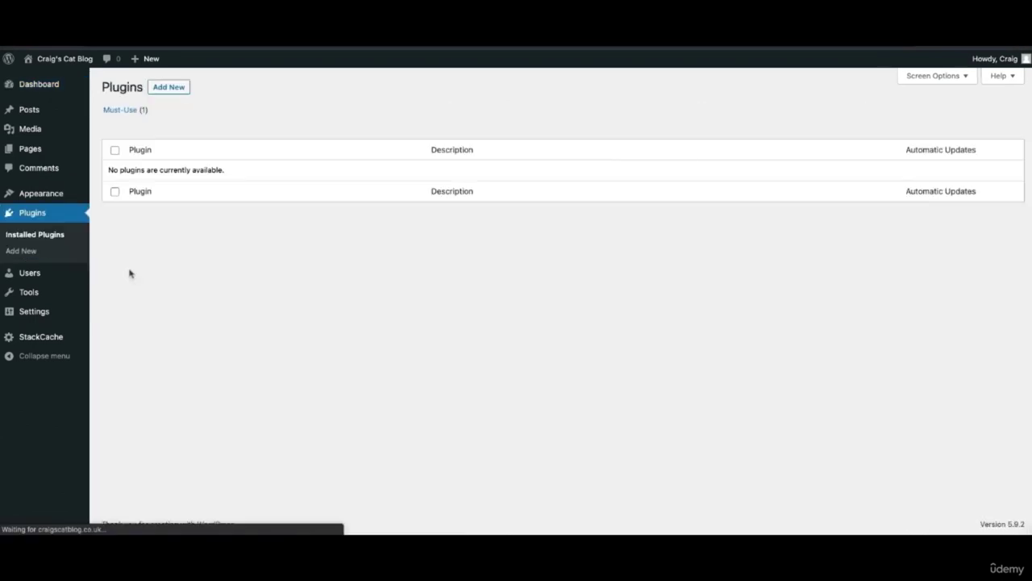
pyautogui.click(170, 85)
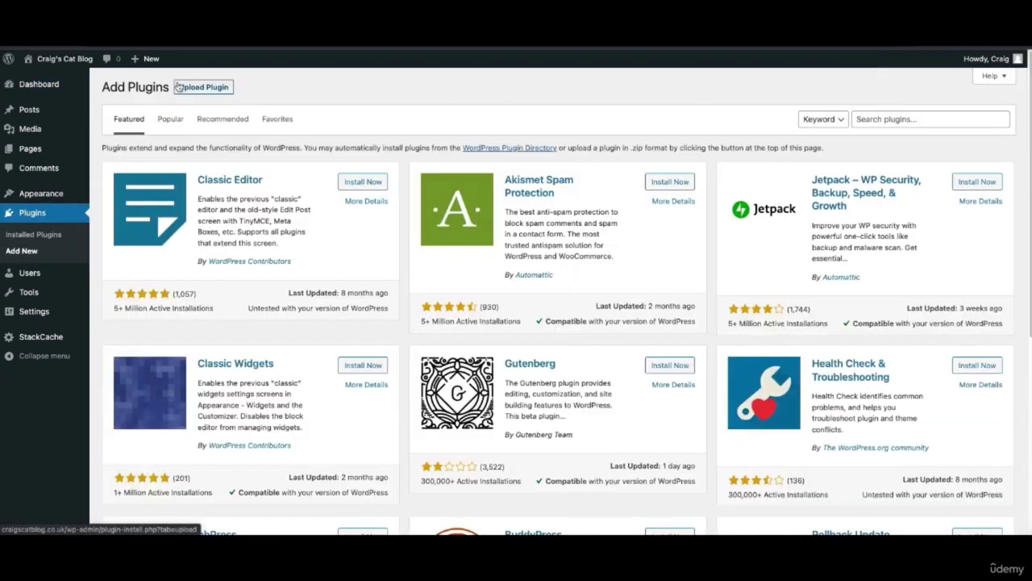
pyautogui.click(879, 118)
pyautogui.write('yoast')
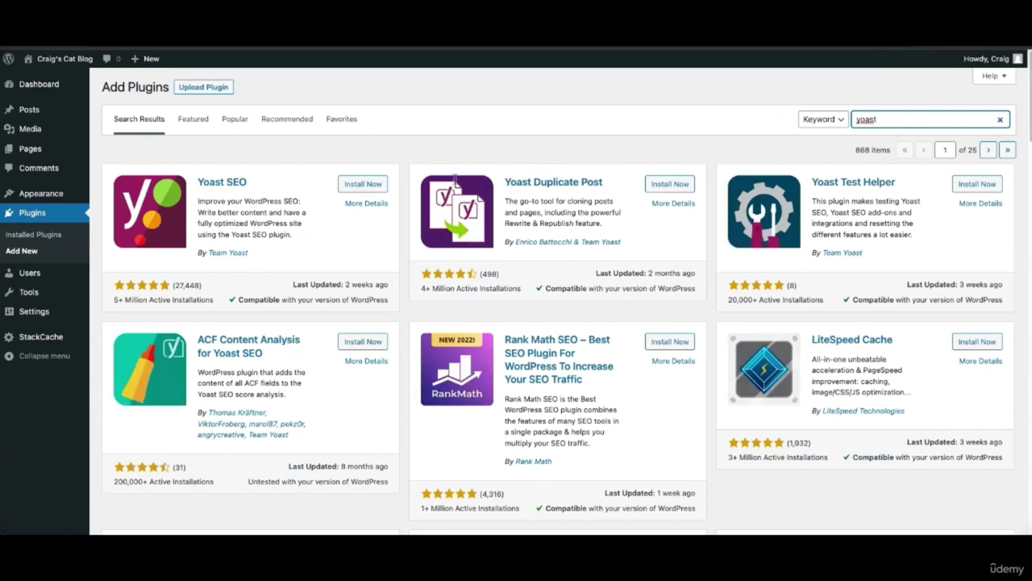
pyautogui.click(376, 185)
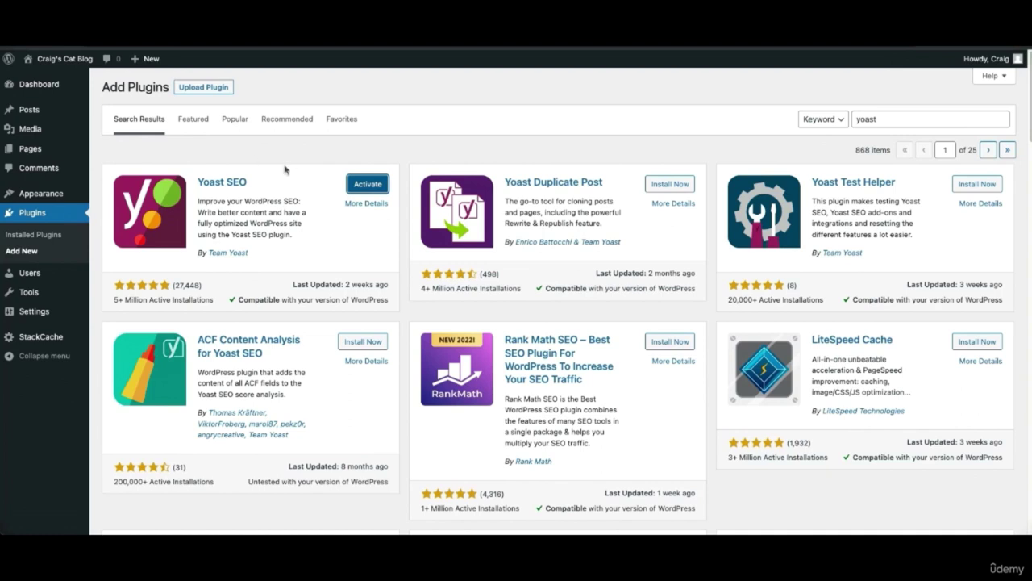
pyautogui.click(372, 183)
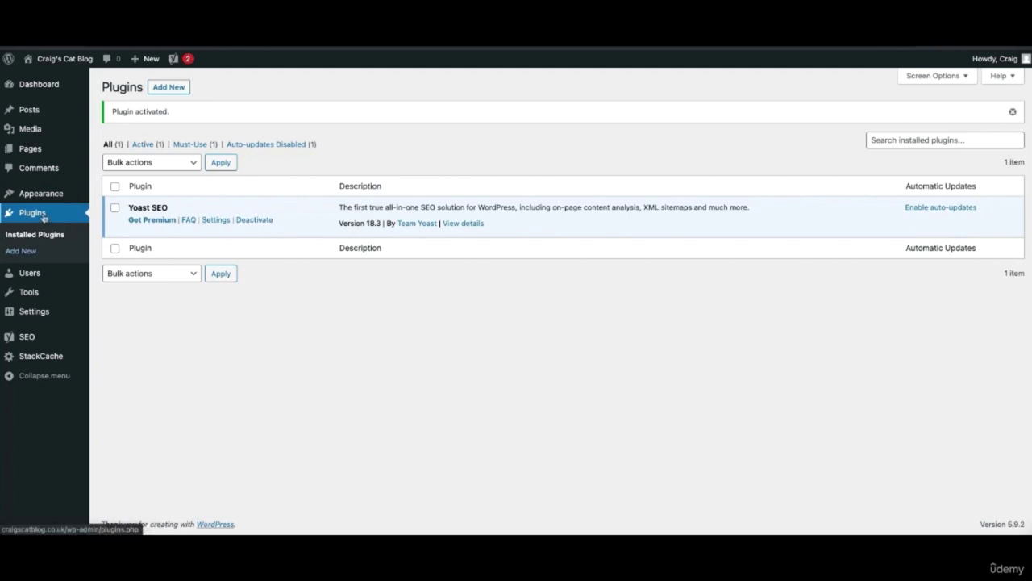
# Open the Yoast SEO configuration workout from the plugin's general settings and start it
pyautogui.moveTo(24, 344)
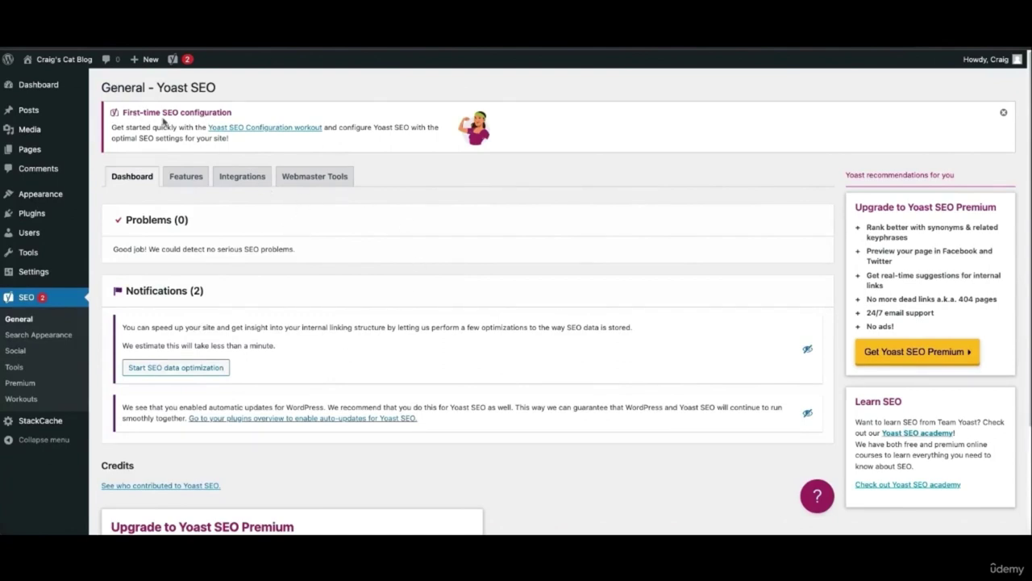
pyautogui.moveTo(112, 126); pyautogui.dragTo(249, 143)
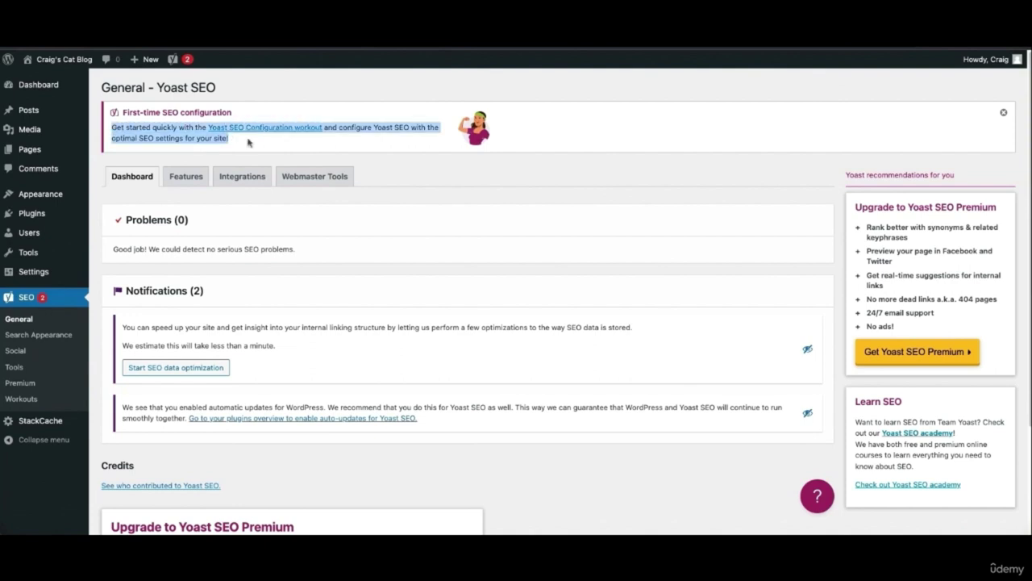
pyautogui.click(252, 142)
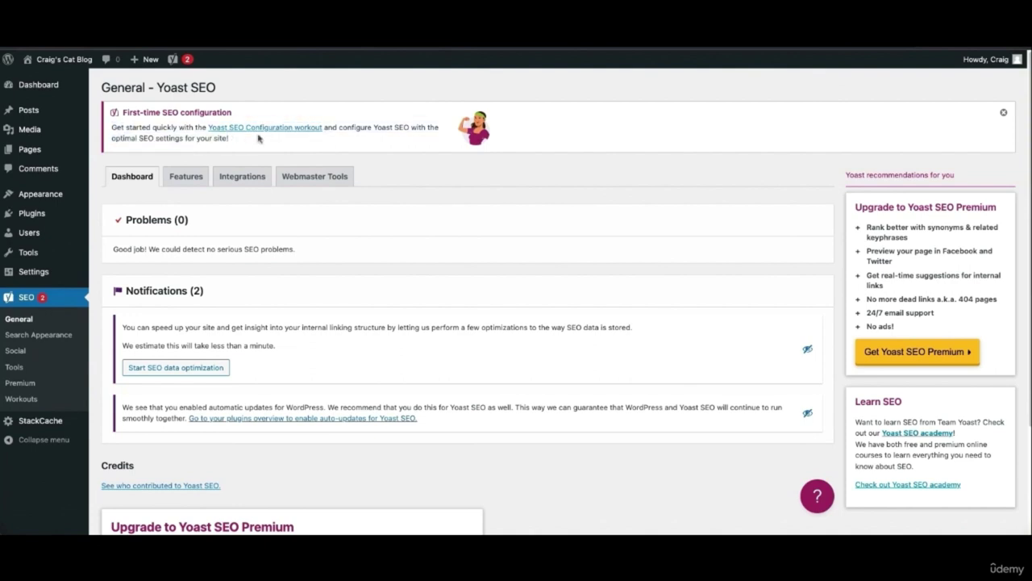
pyautogui.click(311, 129)
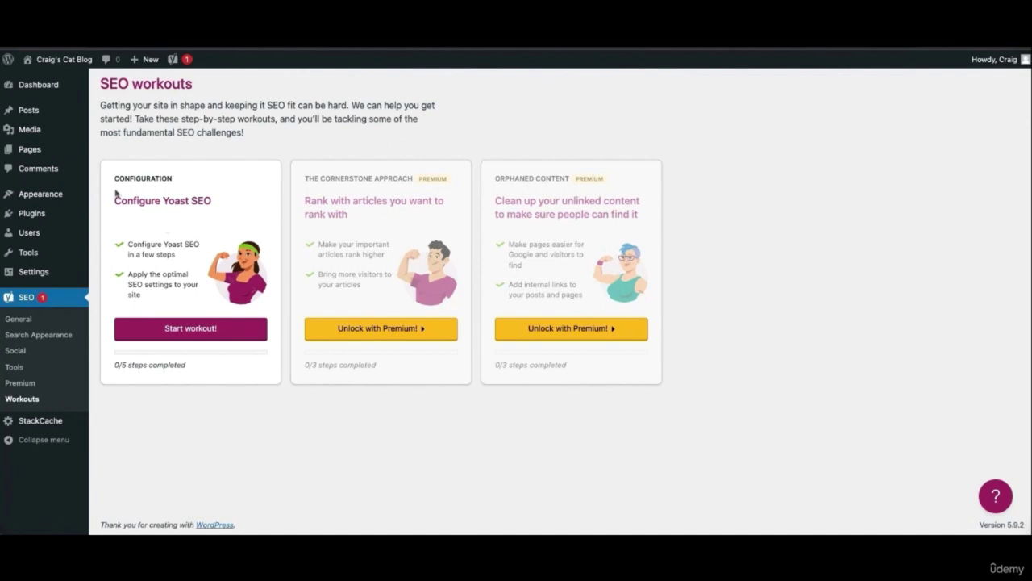
pyautogui.tripleClick(153, 249)
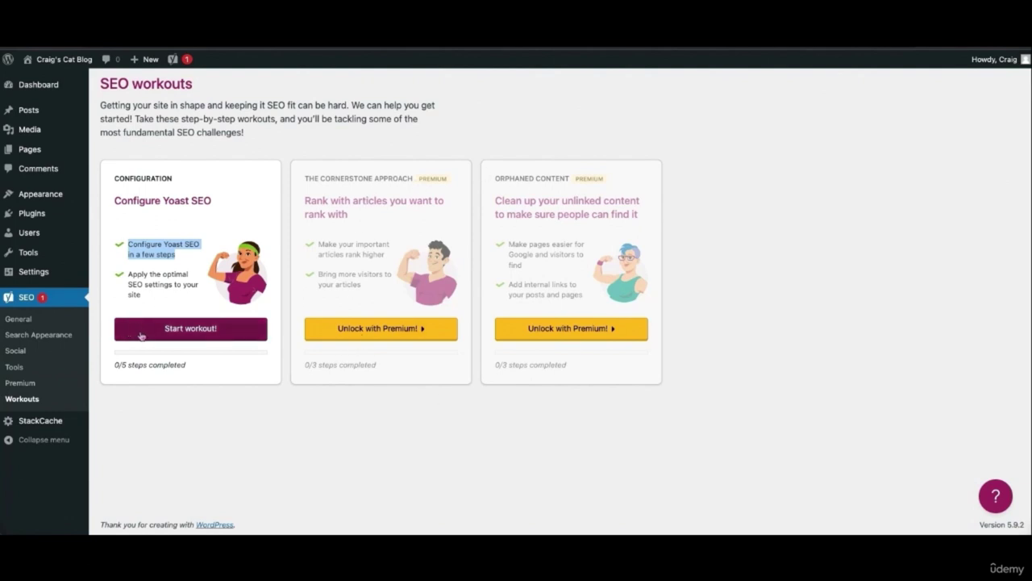
pyautogui.click(193, 329)
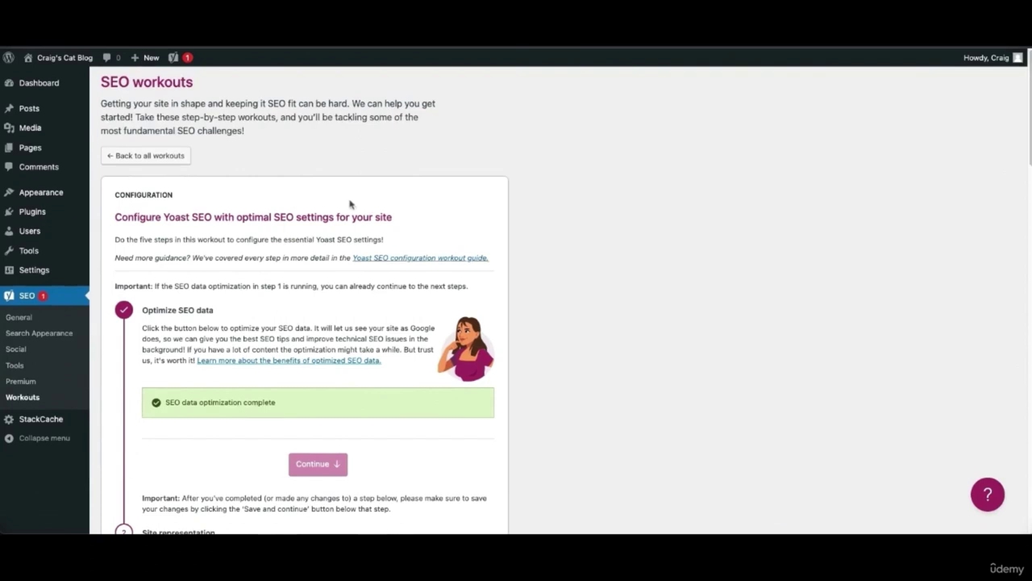
# Set the site representation to Organization and enter "Craig's Cat Care Blog" as the organization name
pyautogui.scroll(-3, 354, 205)
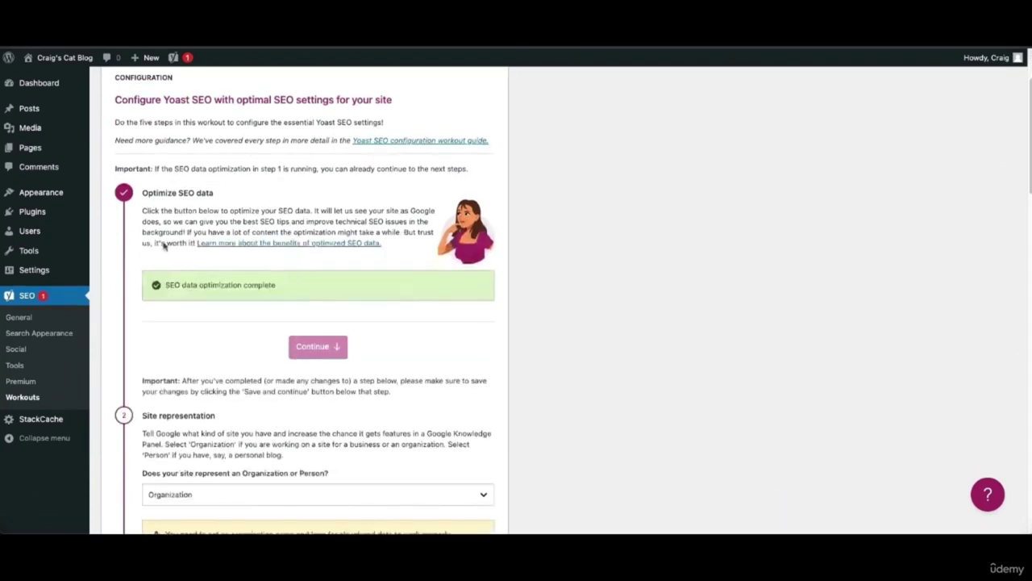
pyautogui.tripleClick(253, 286)
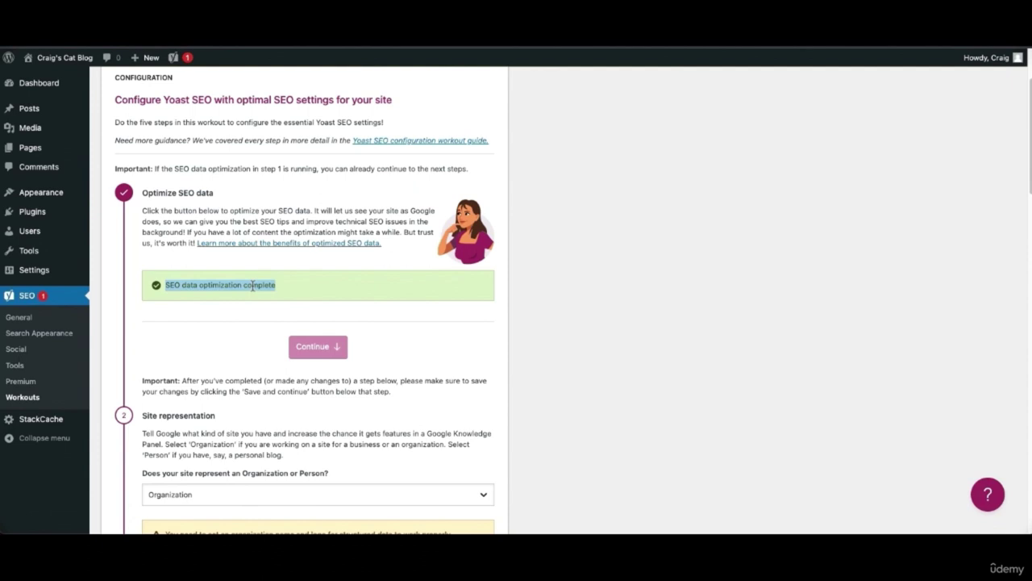
pyautogui.scroll(-3, 254, 286)
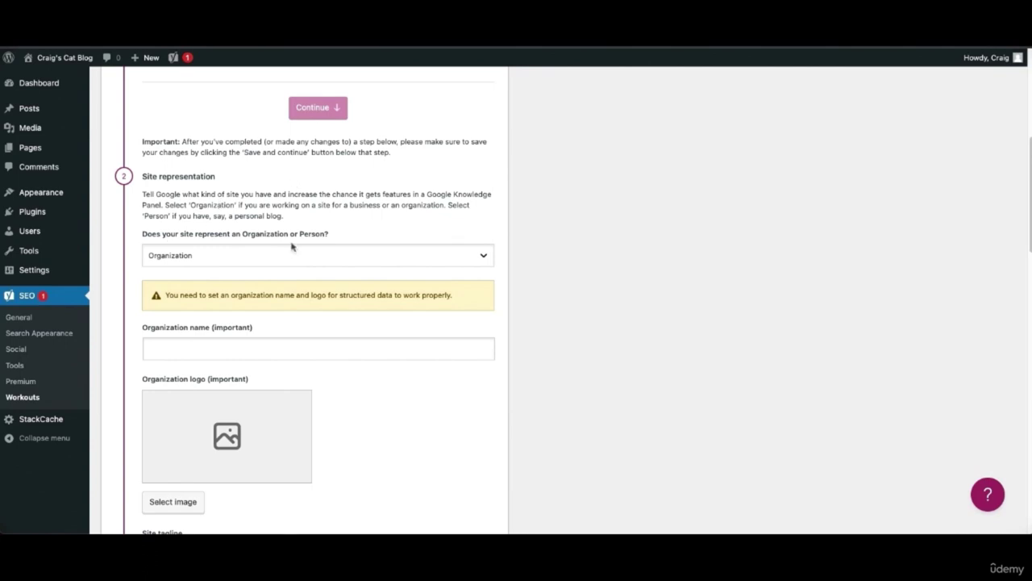
pyautogui.press('Tab')
pyautogui.click(280, 255)
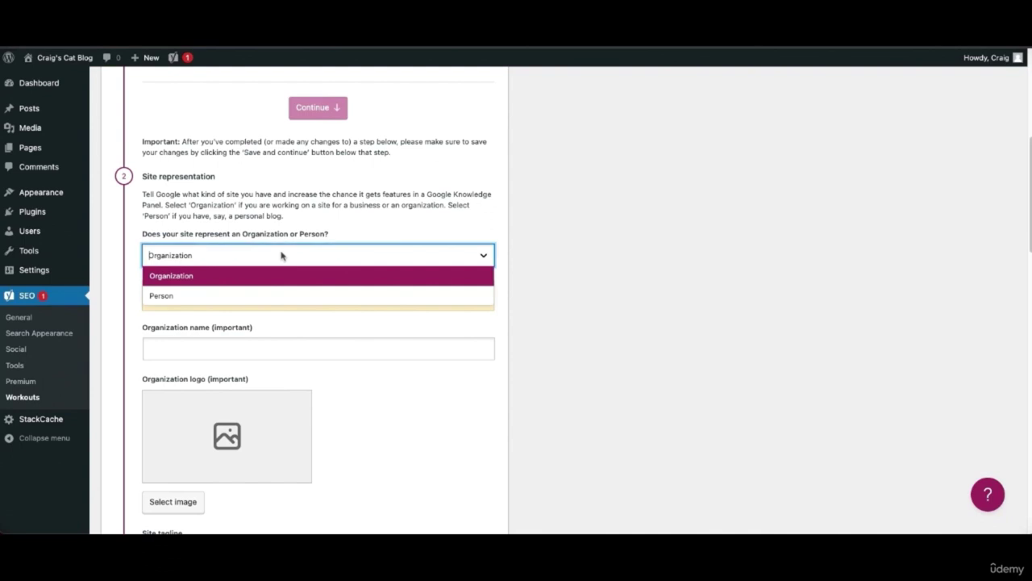
pyautogui.click(219, 275)
pyautogui.click(230, 351)
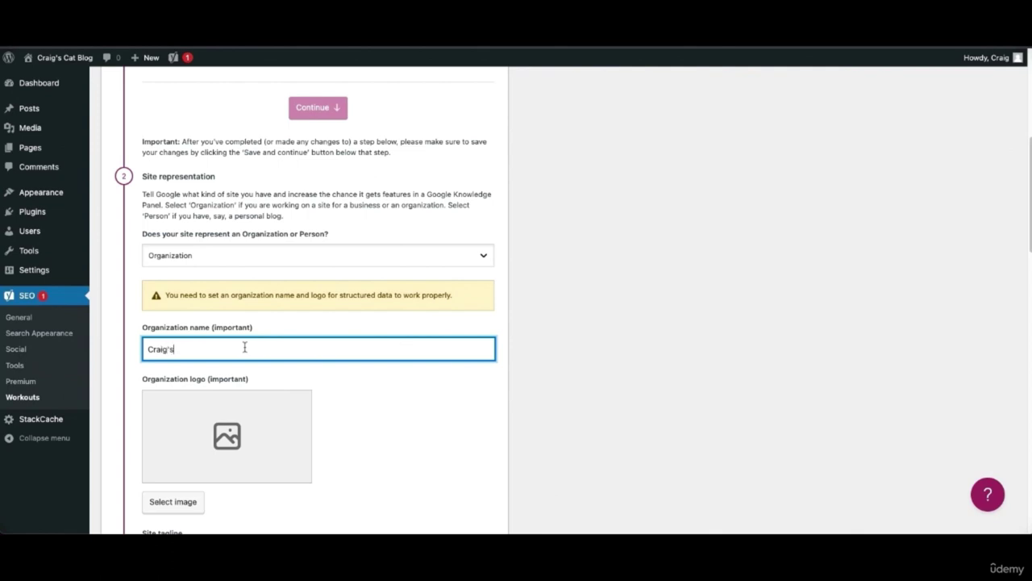
pyautogui.write("Craig's Cat C")
# Set the site tagline to "A cat care blog, by" followed by the author's first name, and save the site representation
pyautogui.scroll(-2, 341, 352)
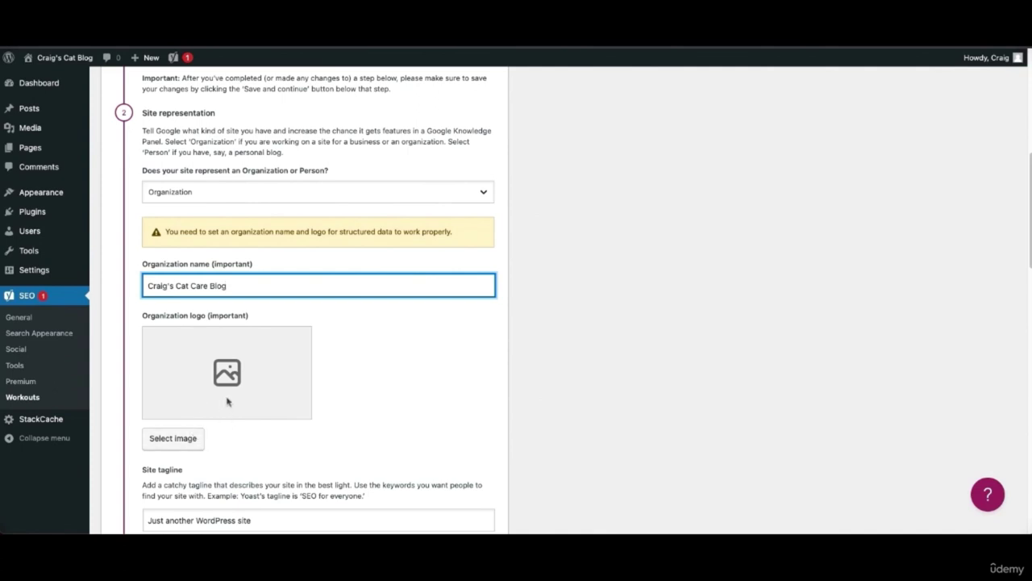
pyautogui.scroll(-3, 226, 401)
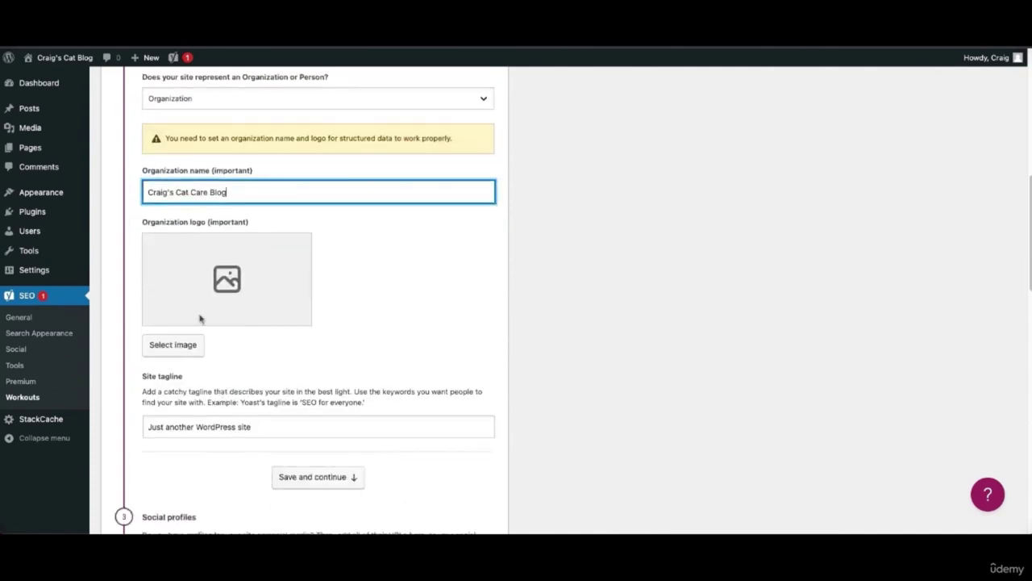
pyautogui.tripleClick(246, 429)
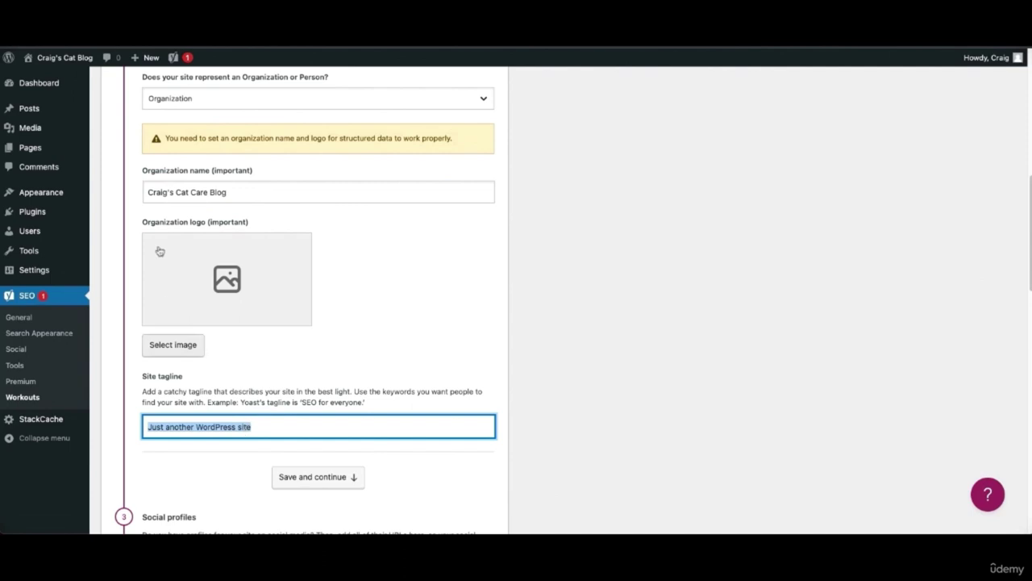
pyautogui.write('A cat care blog,')
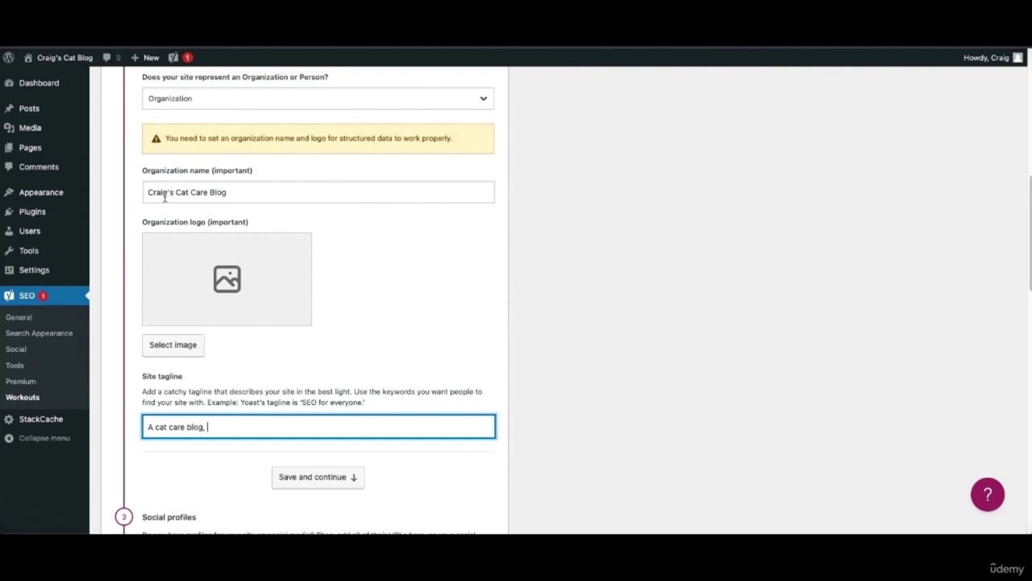
pyautogui.write(' by Craig')
pyautogui.click(323, 478)
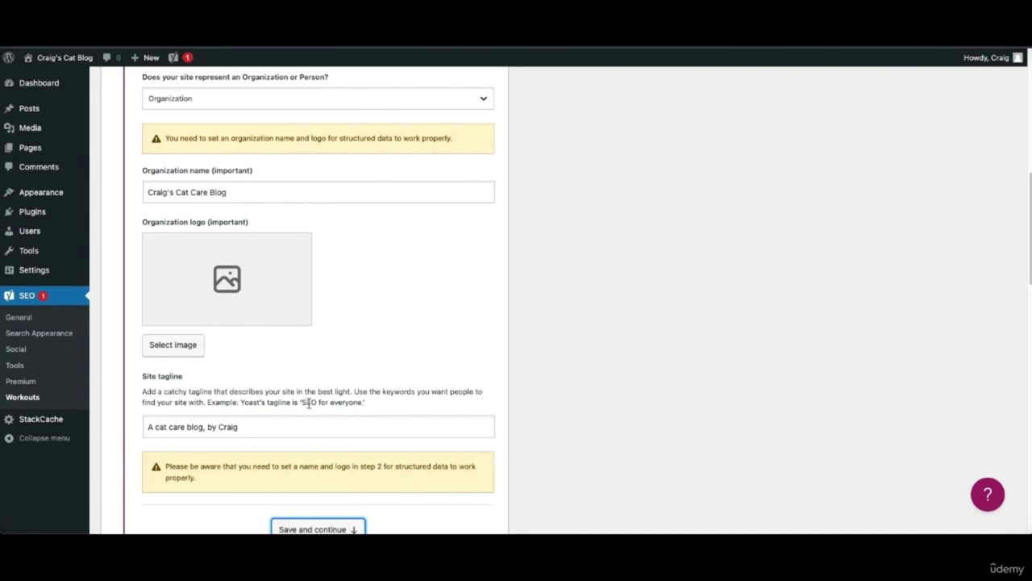
# Review the site representation section and its notices about the organization name and logo
pyautogui.scroll(-5, 309, 403)
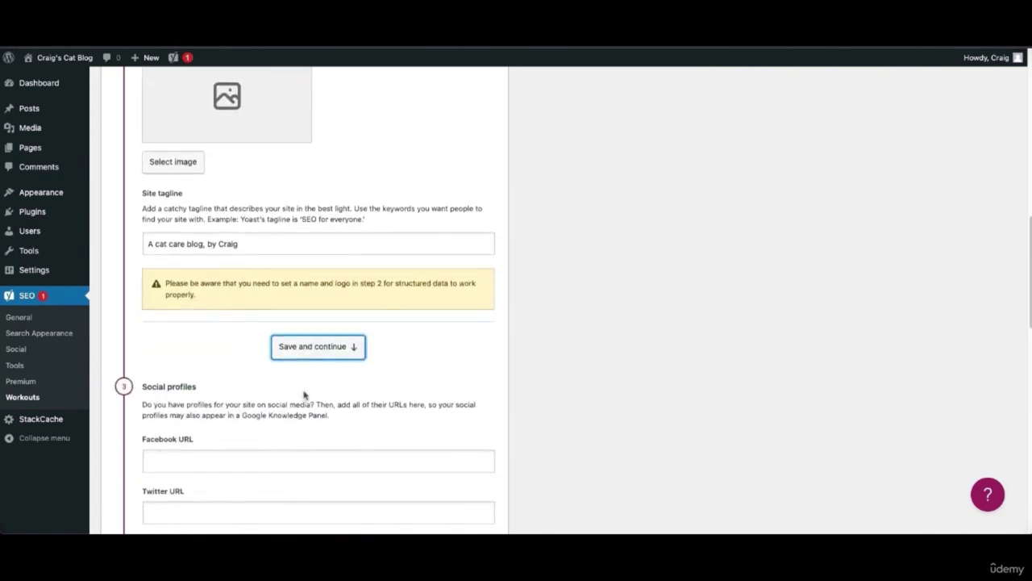
pyautogui.scroll(-2, 303, 392)
pyautogui.moveTo(163, 220); pyautogui.dragTo(258, 240)
pyautogui.click(259, 238)
pyautogui.scroll(8, 259, 238)
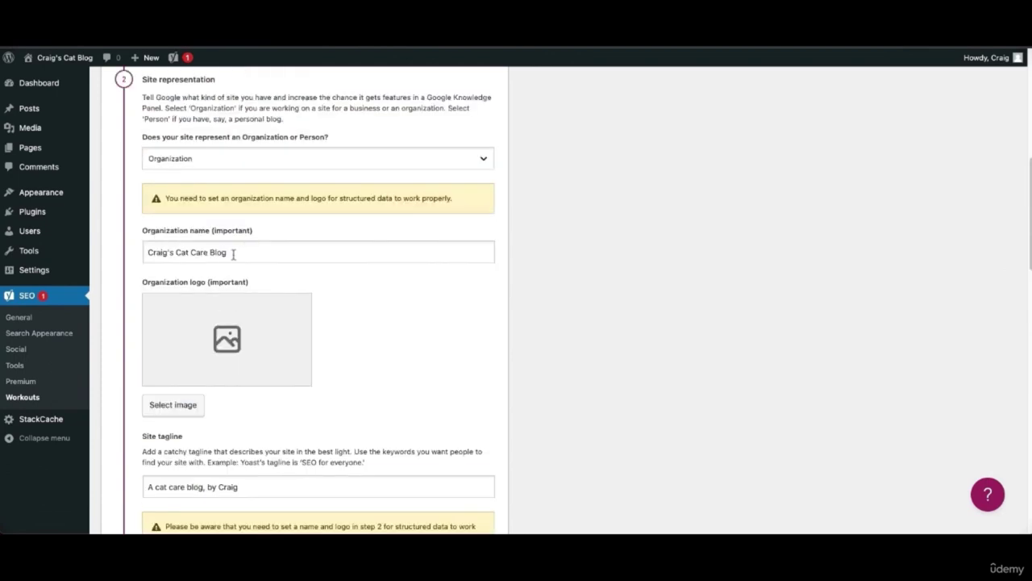
pyautogui.scroll(-3, 262, 317)
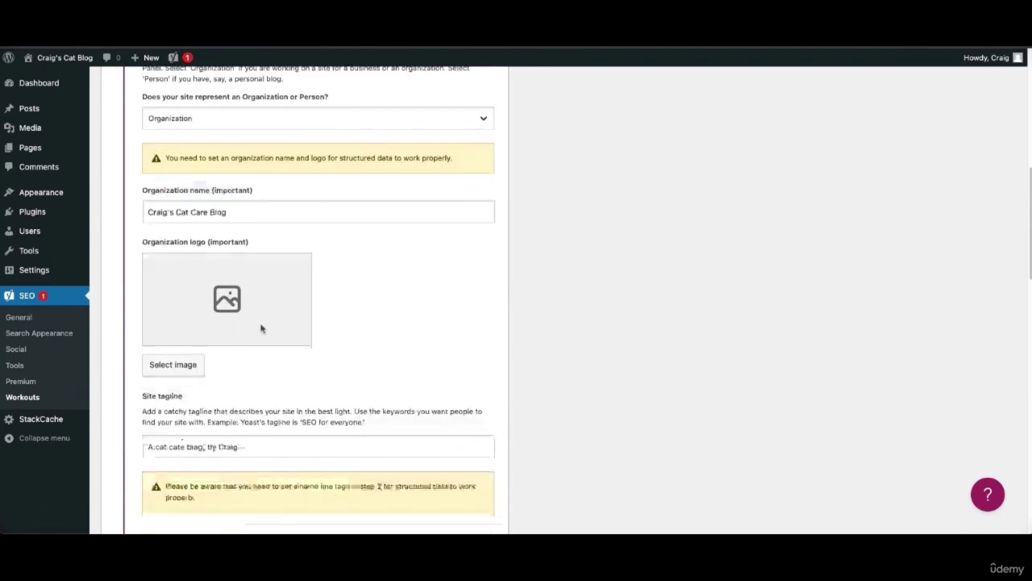
pyautogui.moveTo(353, 415); pyautogui.dragTo(423, 435)
pyautogui.click(421, 438)
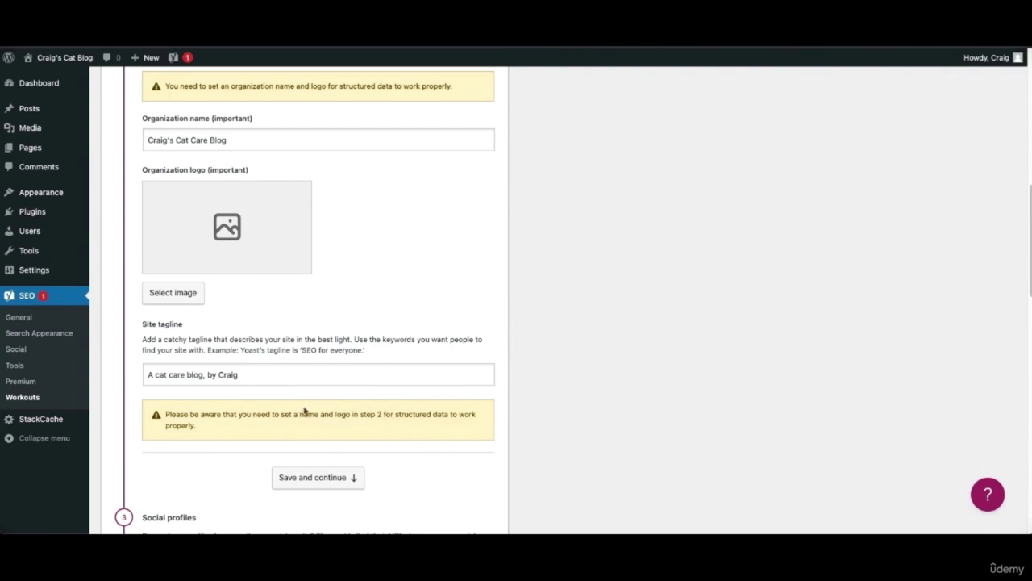
pyautogui.moveTo(362, 414); pyautogui.dragTo(417, 438)
pyautogui.click(418, 439)
# Save the social profiles section of the workout with all profile URLs left empty
pyautogui.scroll(-5, 342, 415)
pyautogui.scroll(-1, 242, 179)
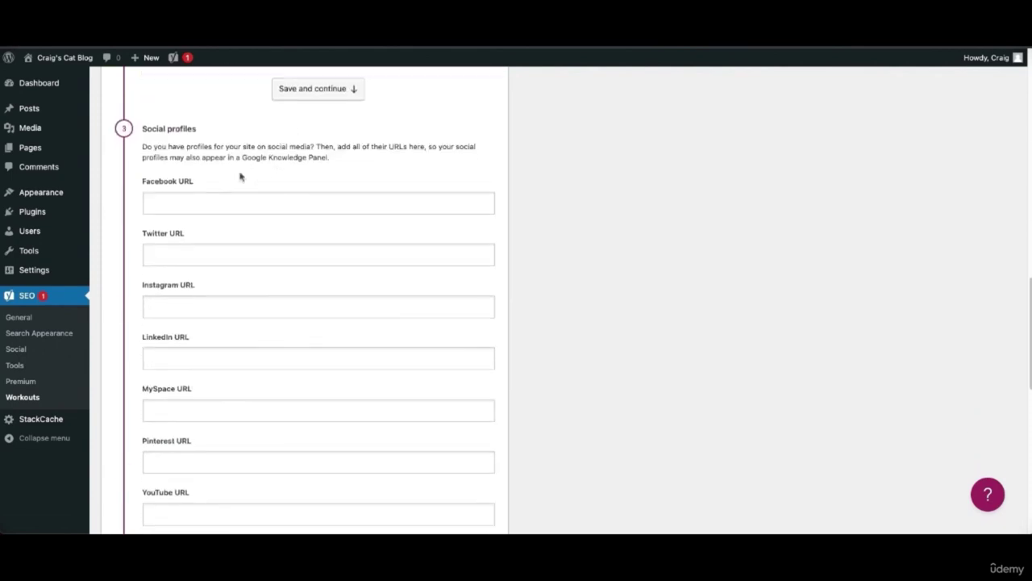
pyautogui.scroll(-1, 165, 169)
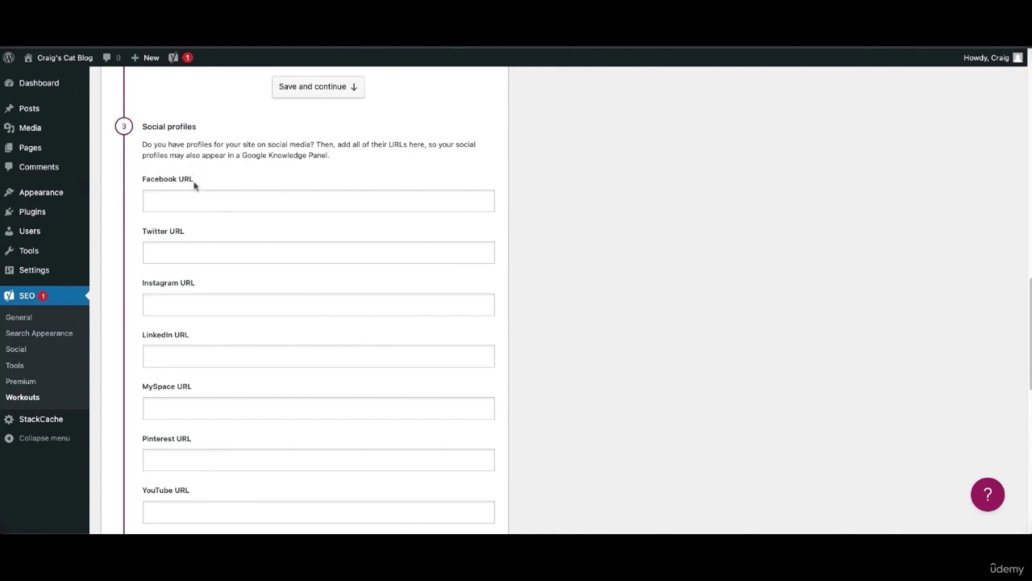
pyautogui.scroll(-1, 193, 191)
pyautogui.scroll(-5, 200, 211)
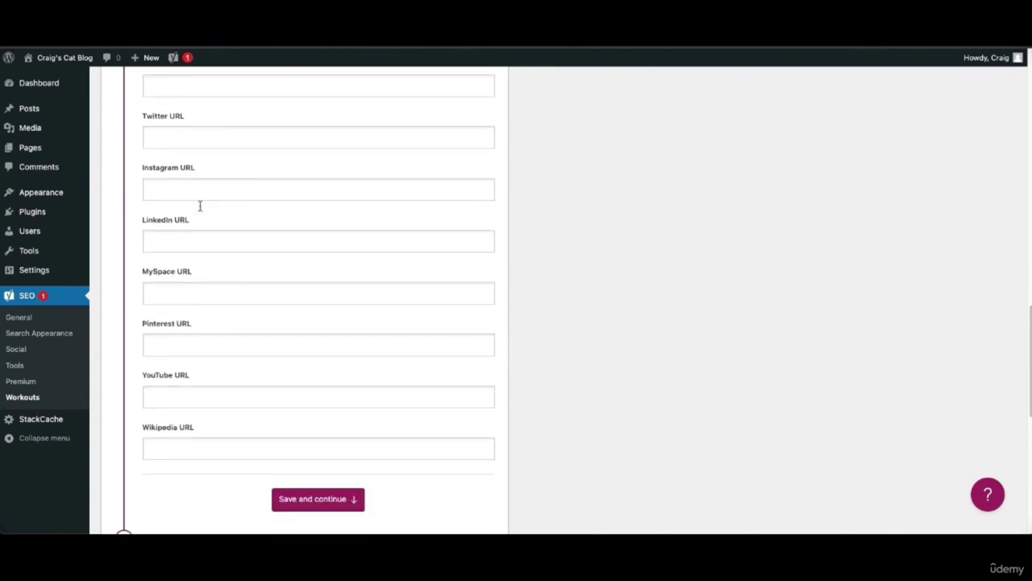
pyautogui.click(311, 423)
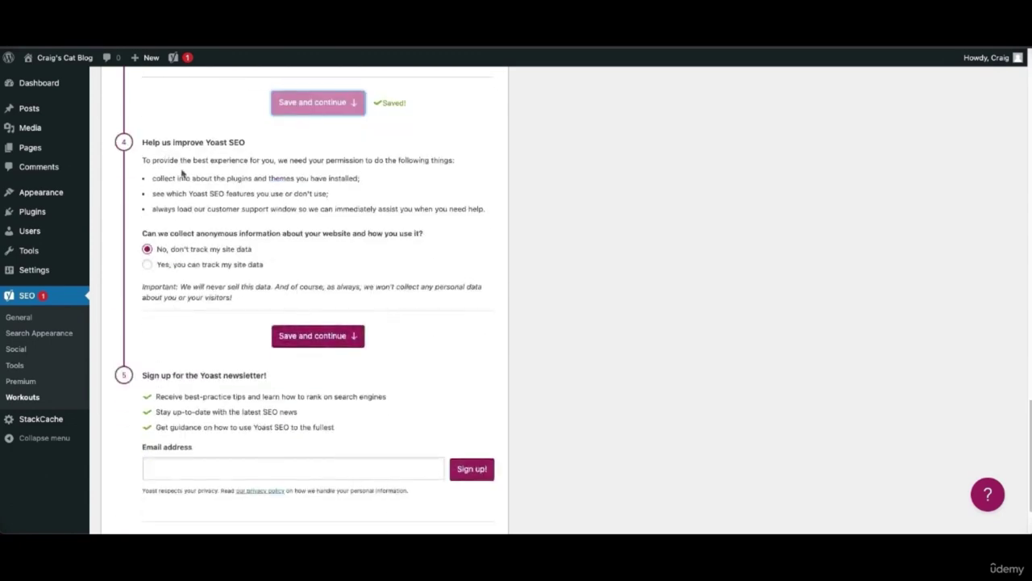
# Save the data-collection section with "No, don't track my site data" and finish the workout without signing up for the newsletter
pyautogui.moveTo(143, 142); pyautogui.dragTo(300, 205)
pyautogui.click(298, 202)
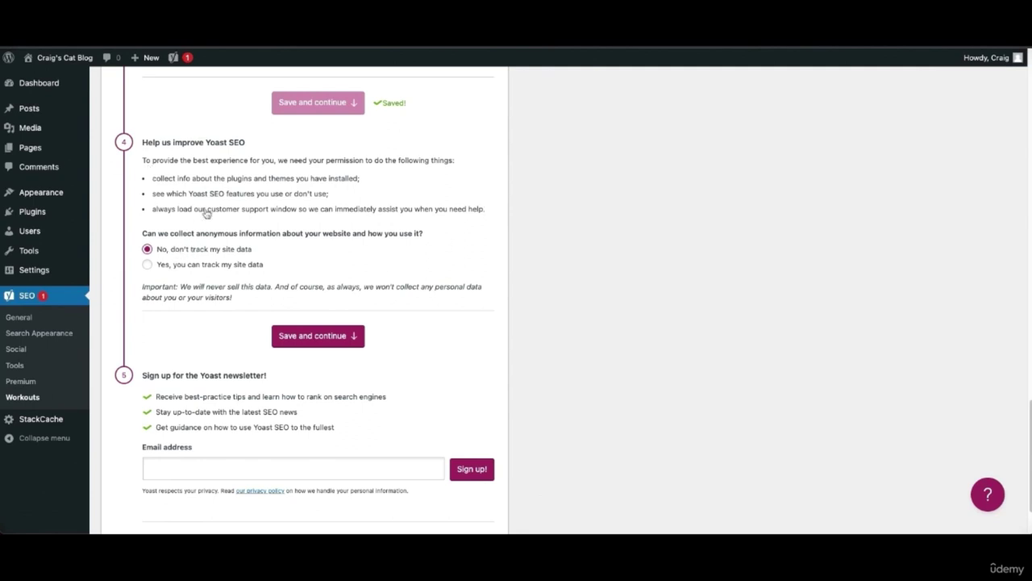
pyautogui.click(317, 334)
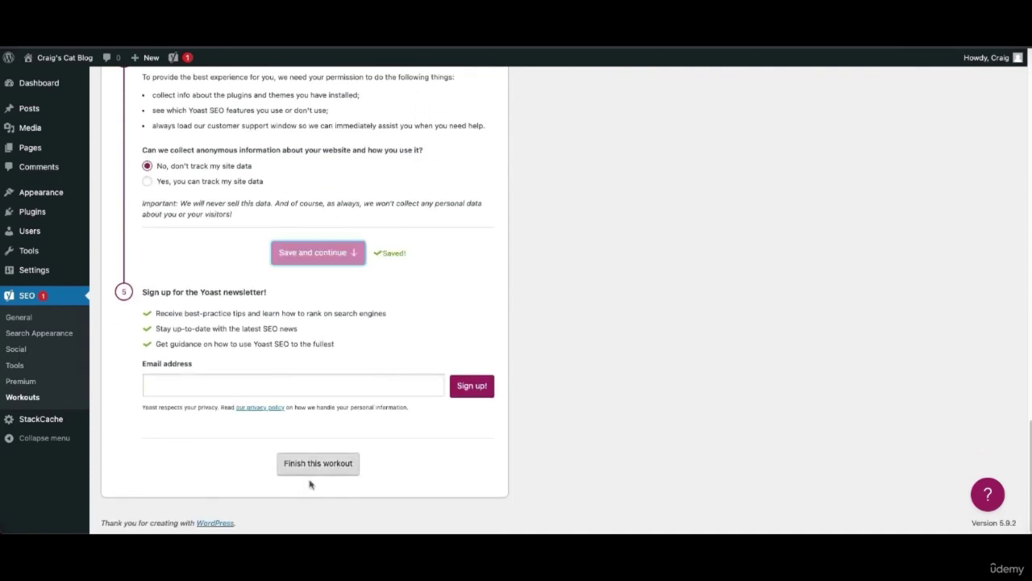
pyautogui.click(331, 463)
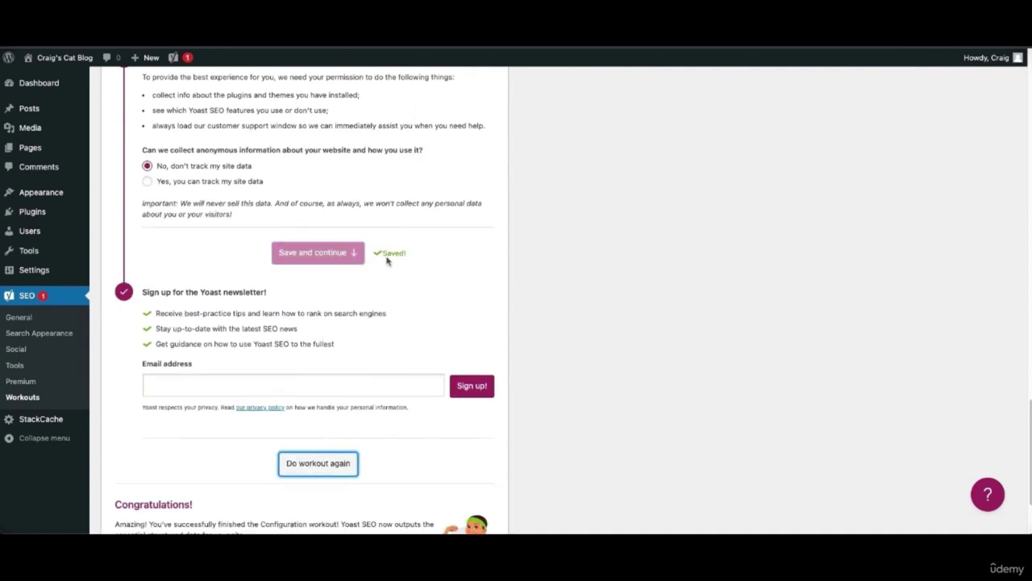
pyautogui.scroll(-3, 385, 274)
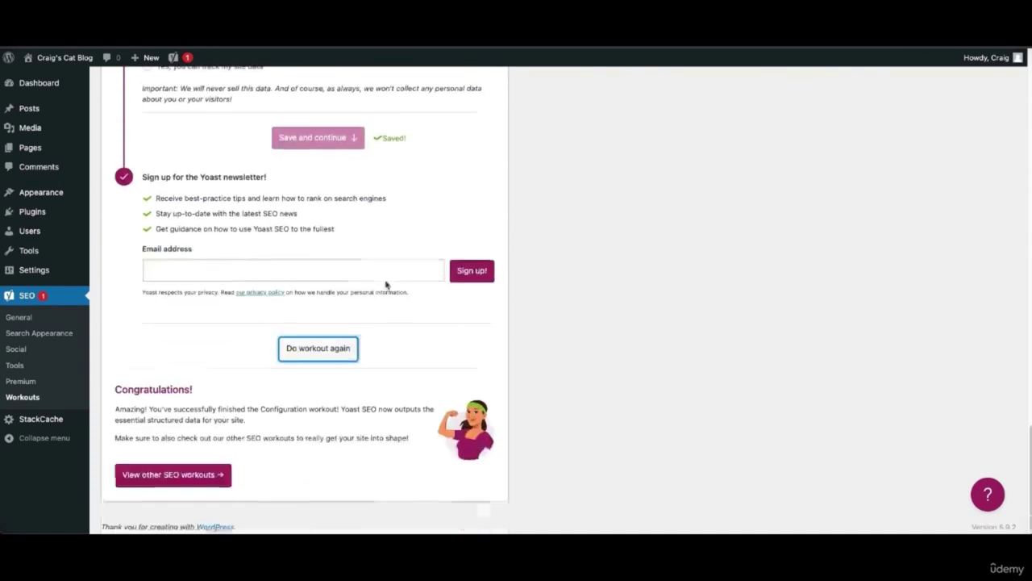
# Open the overview of other SEO workouts, and check the problems and notifications on the General dashboard
pyautogui.click(198, 469)
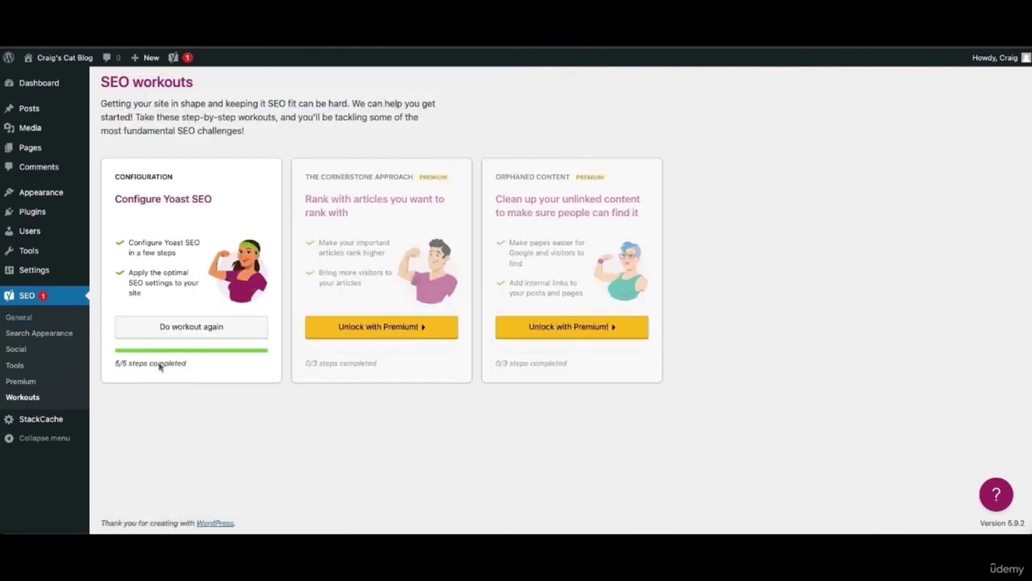
pyautogui.moveTo(115, 367); pyautogui.dragTo(212, 378)
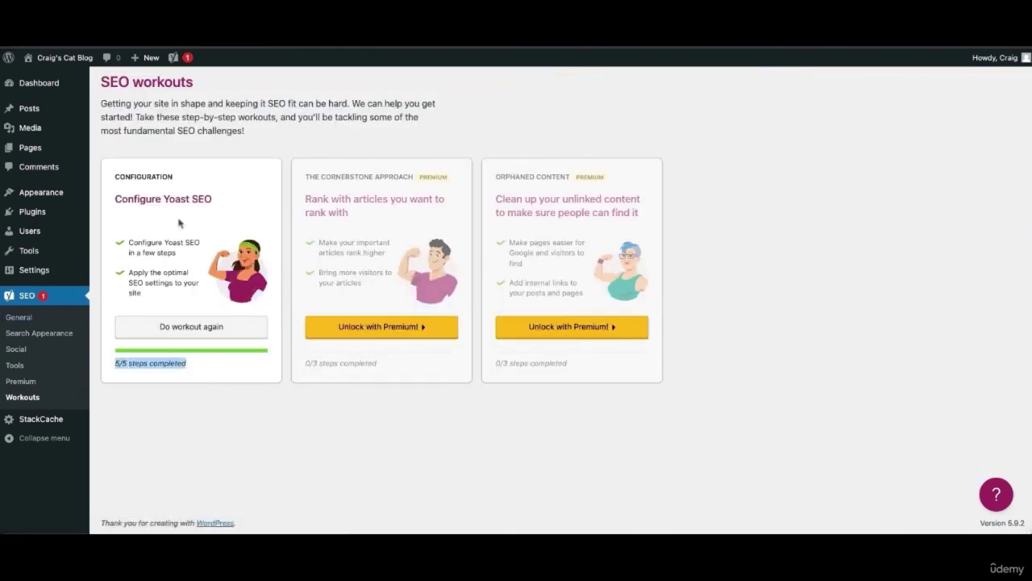
pyautogui.click(45, 320)
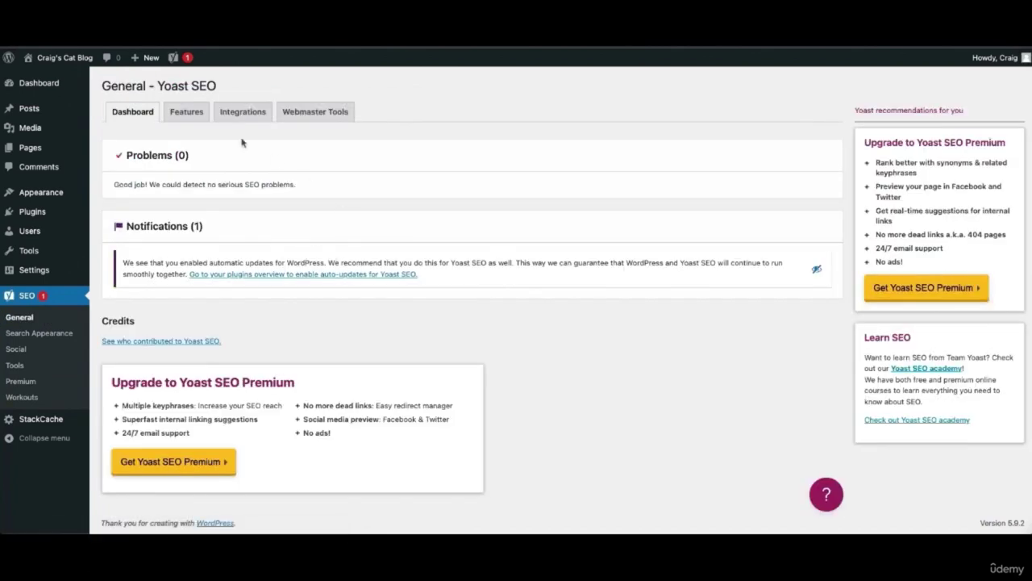
pyautogui.moveTo(116, 182); pyautogui.dragTo(321, 189)
pyautogui.click(321, 189)
pyautogui.moveTo(137, 263); pyautogui.dragTo(486, 275)
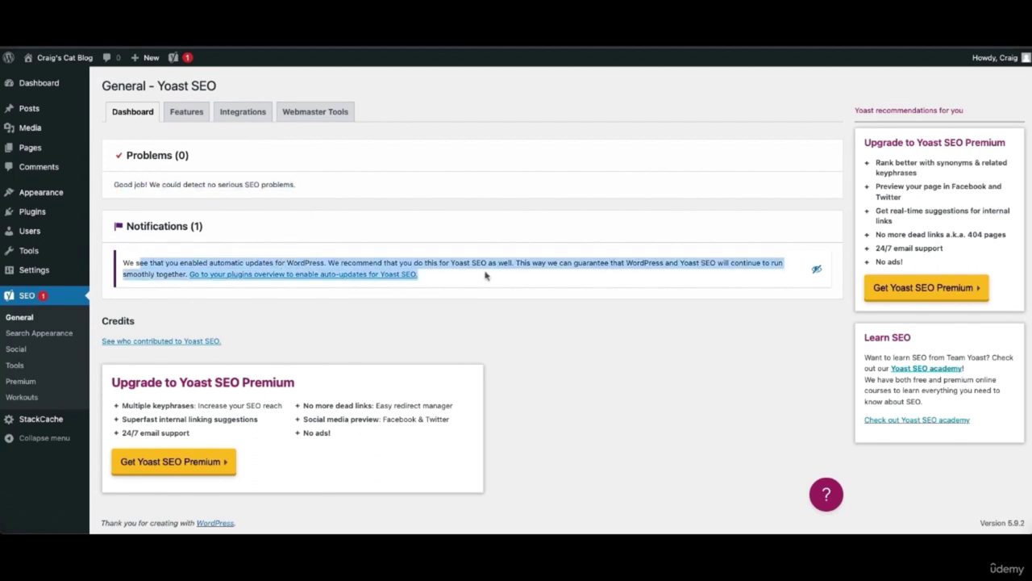
pyautogui.click(485, 274)
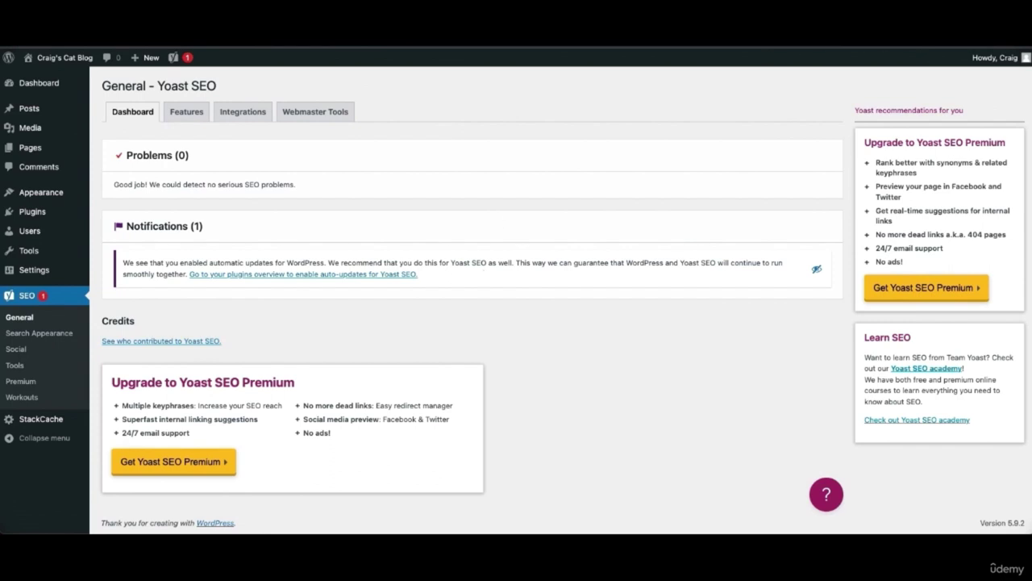
# Review the Features and Integrations toggles in the general Yoast SEO settings
pyautogui.click(190, 115)
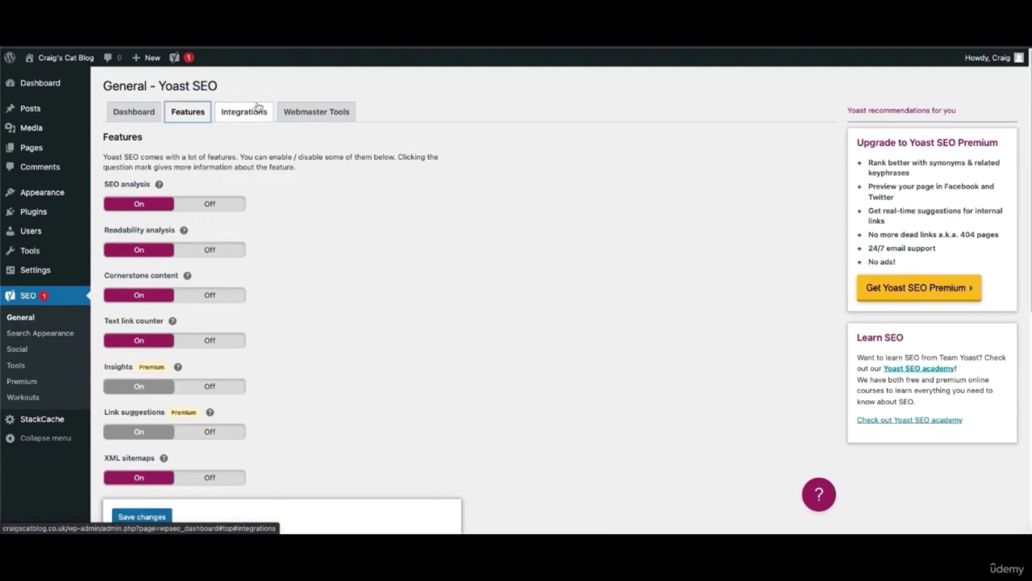
pyautogui.scroll(-5, 322, 239)
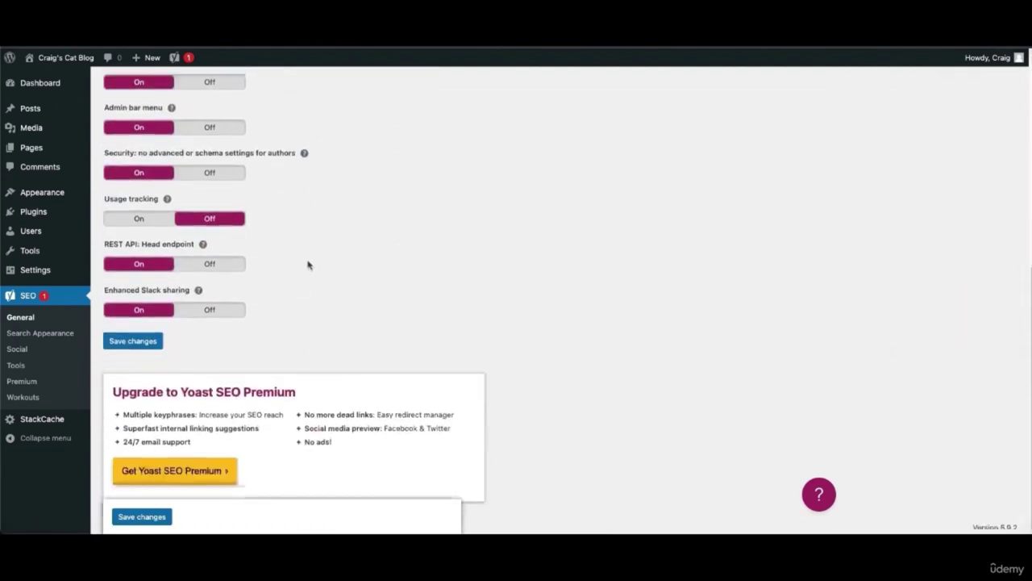
pyautogui.scroll(5, 315, 293)
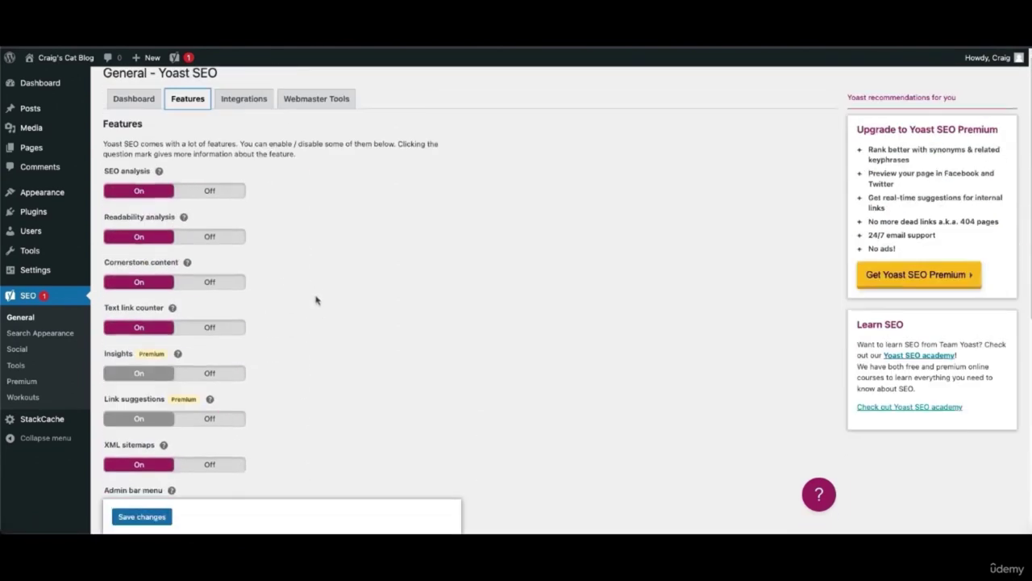
pyautogui.click(239, 114)
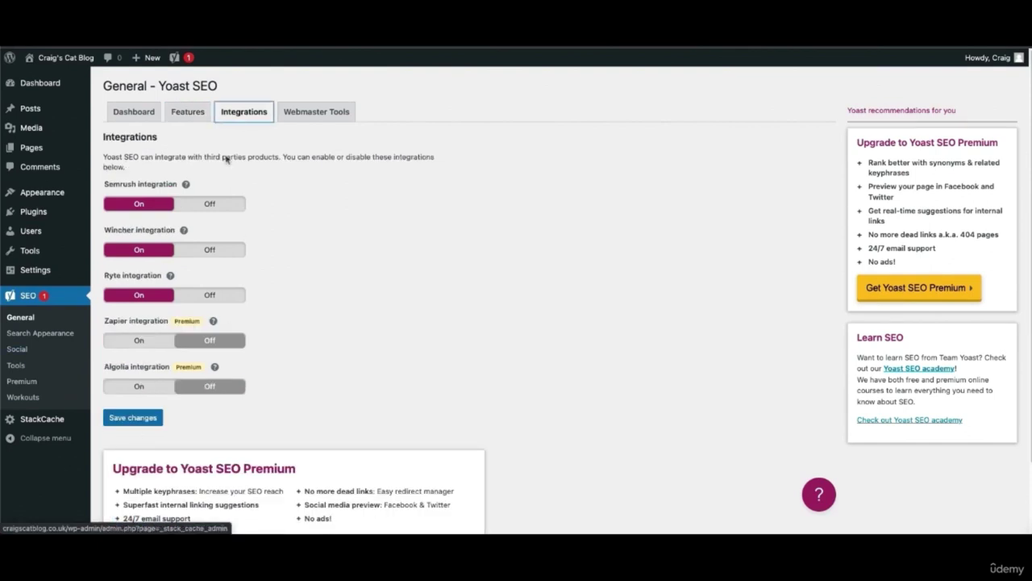
pyautogui.click(193, 118)
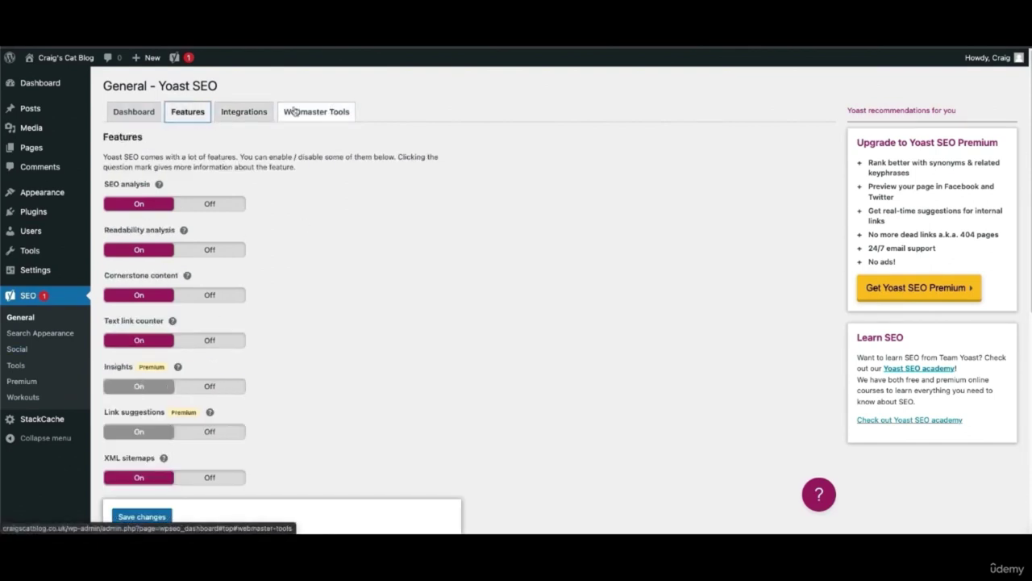
# Examine the Webmaster Tools verification fields for Baidu, Bing, Google and Yandex, and return to the General dashboard
pyautogui.click(328, 119)
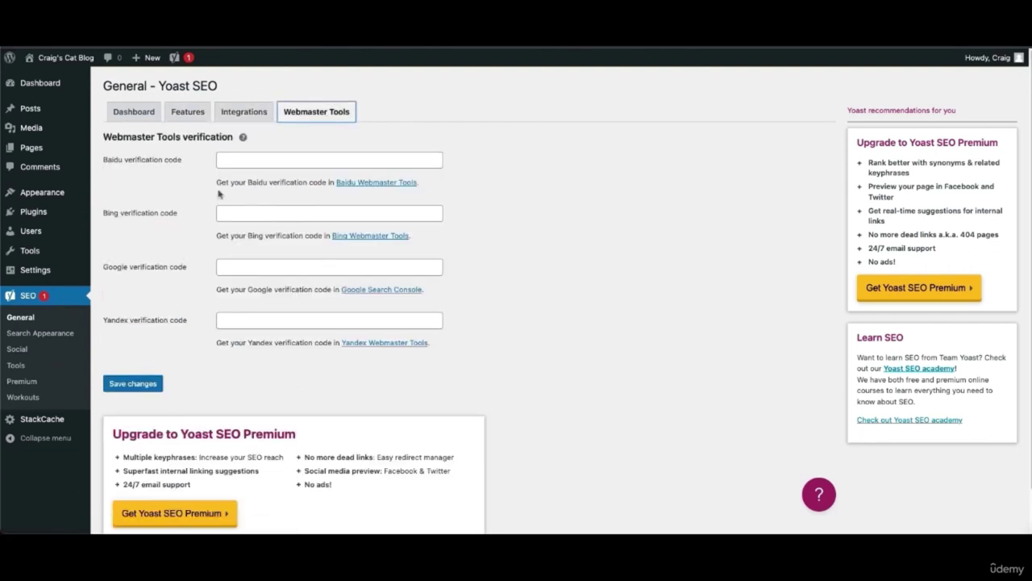
pyautogui.moveTo(182, 138); pyautogui.dragTo(244, 158)
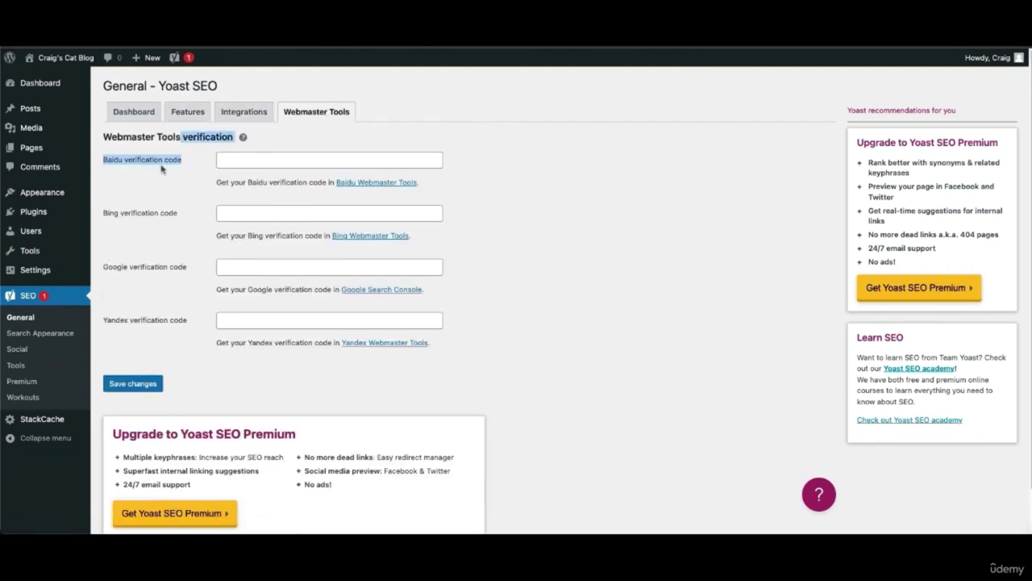
pyautogui.click(162, 169)
pyautogui.moveTo(127, 159); pyautogui.dragTo(141, 220)
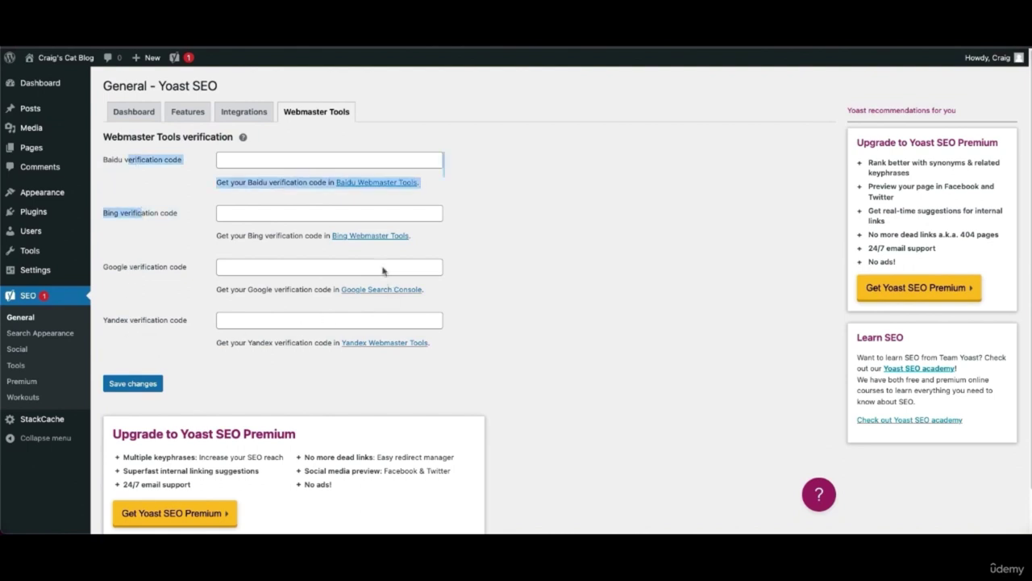
pyautogui.click(514, 335)
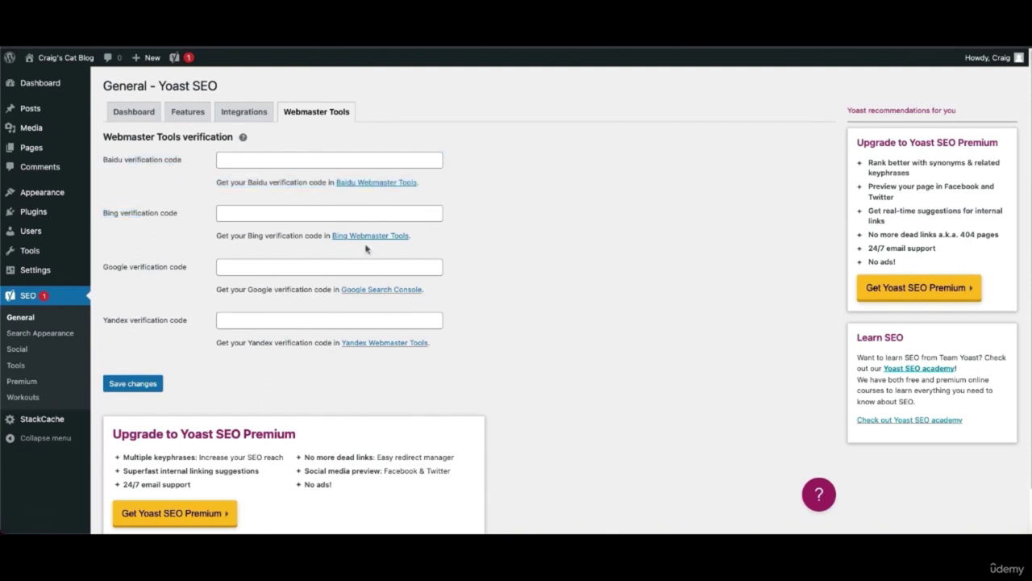
pyautogui.moveTo(450, 289); pyautogui.dragTo(314, 291)
pyautogui.click(315, 291)
pyautogui.moveTo(248, 300); pyautogui.dragTo(216, 289)
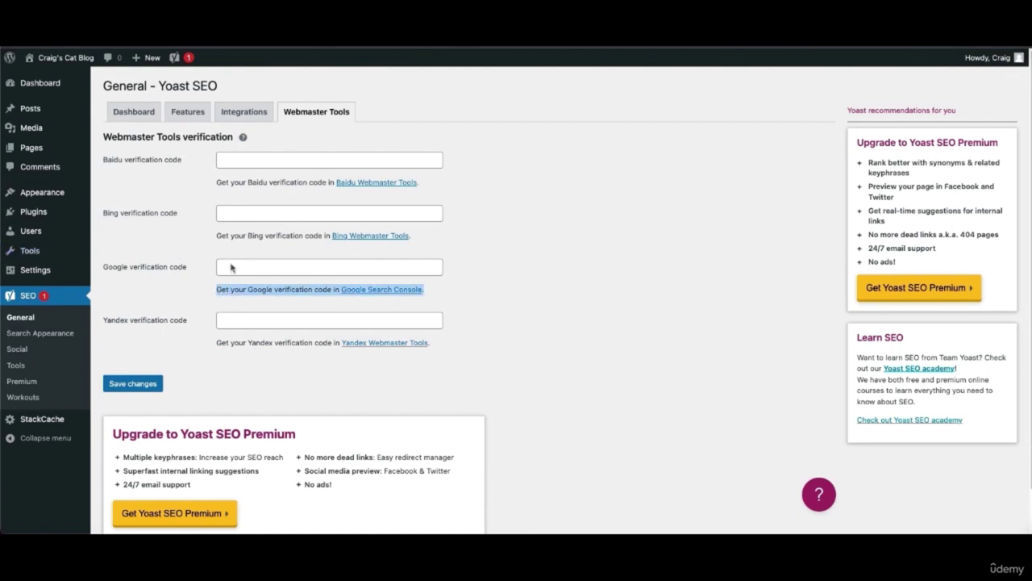
pyautogui.click(307, 266)
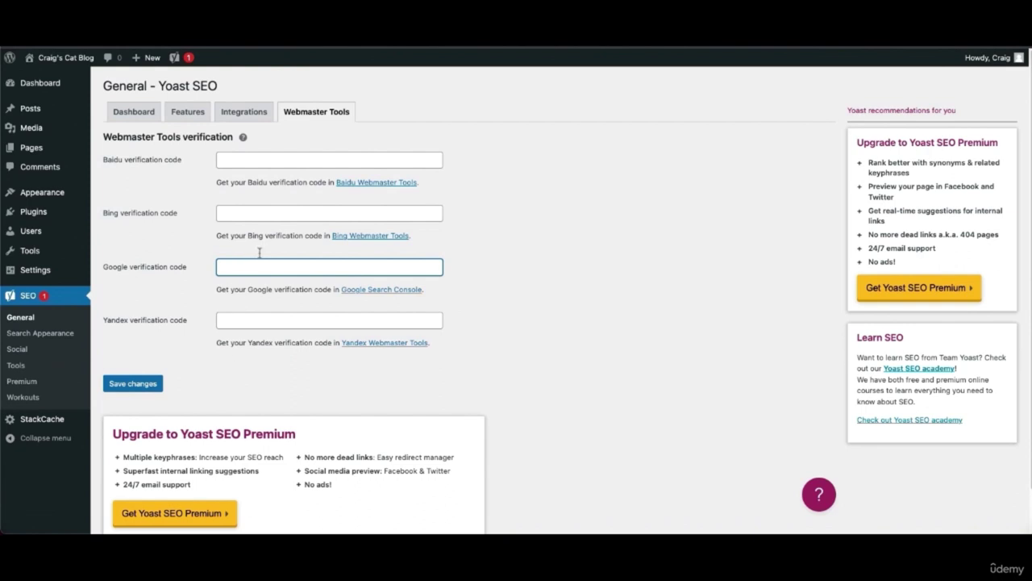
pyautogui.click(133, 111)
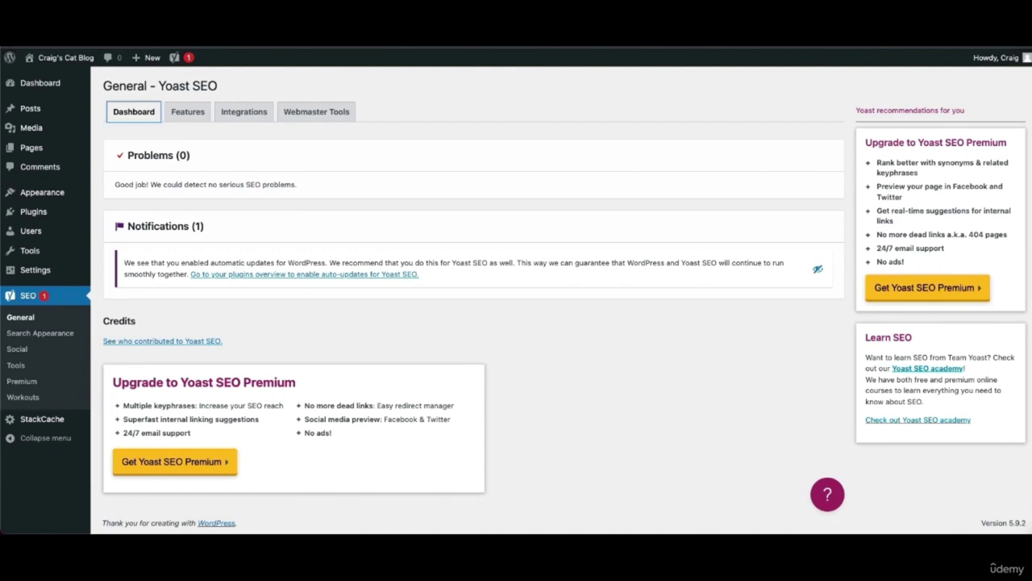
pyautogui.click(928, 108)
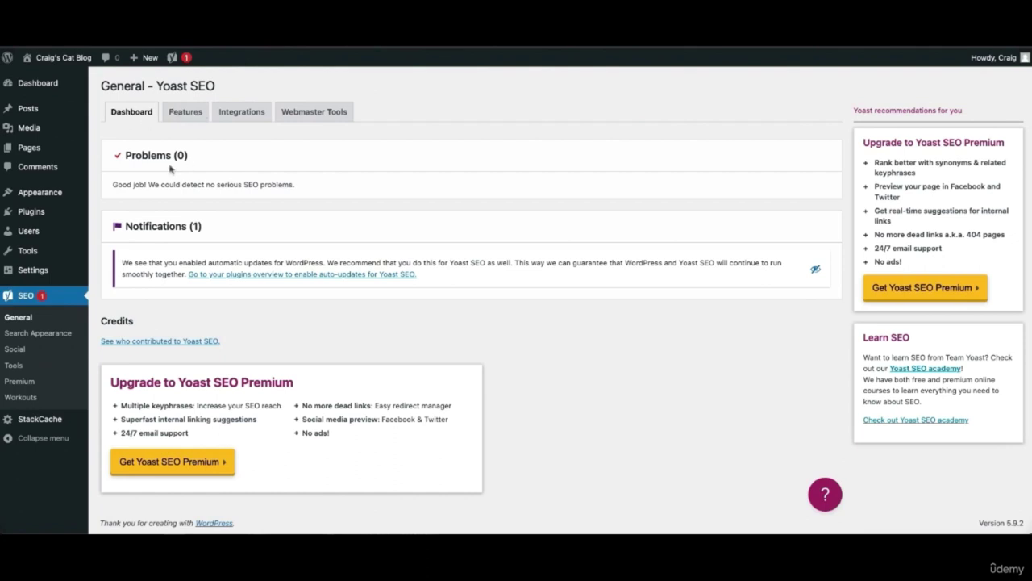
pyautogui.moveTo(58, 158)
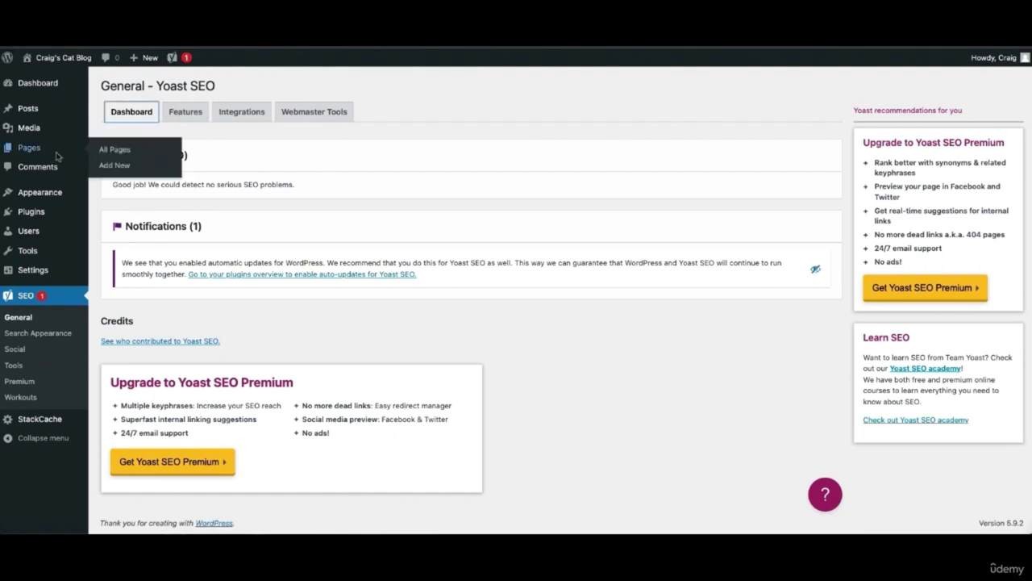
pyautogui.moveTo(58, 110)
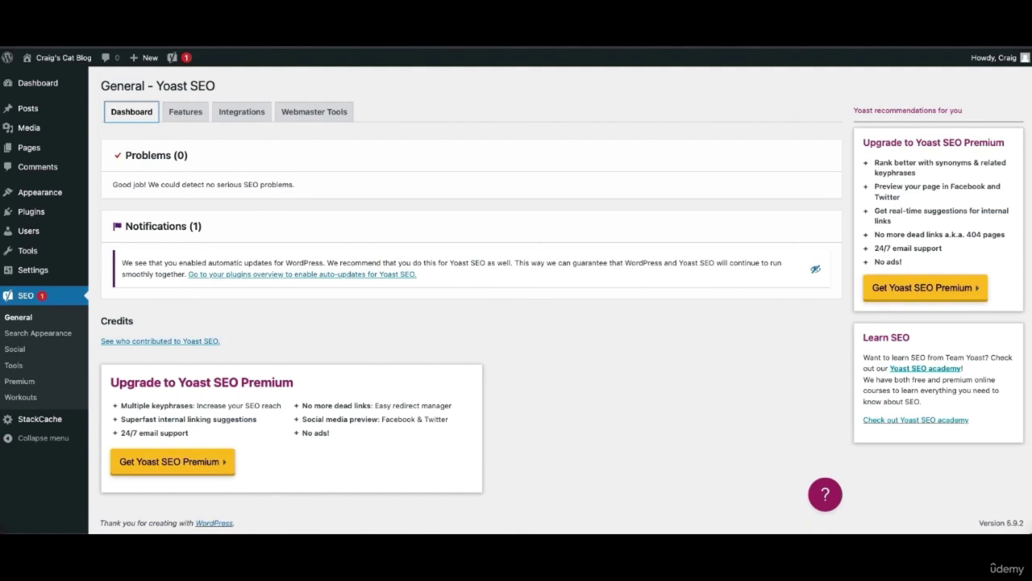
pyautogui.click(111, 169)
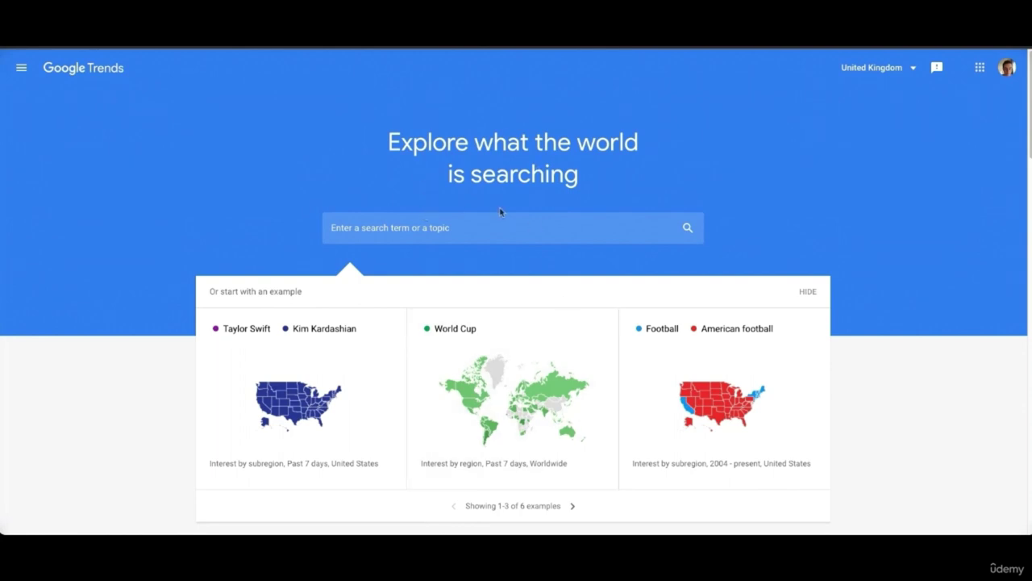
# Search Google Trends for the term "cat care"
pyautogui.click(532, 227)
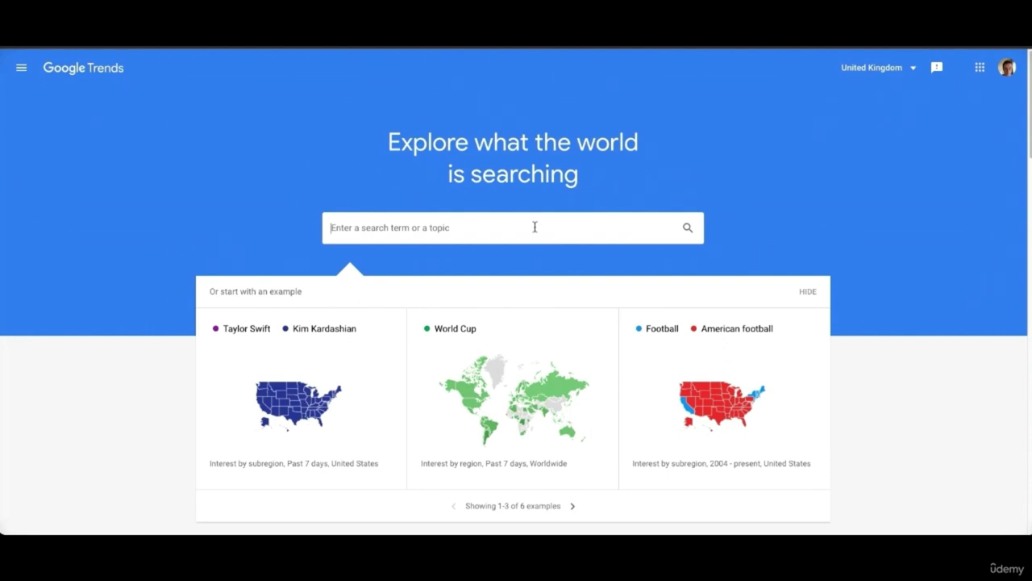
pyautogui.write('cat car')
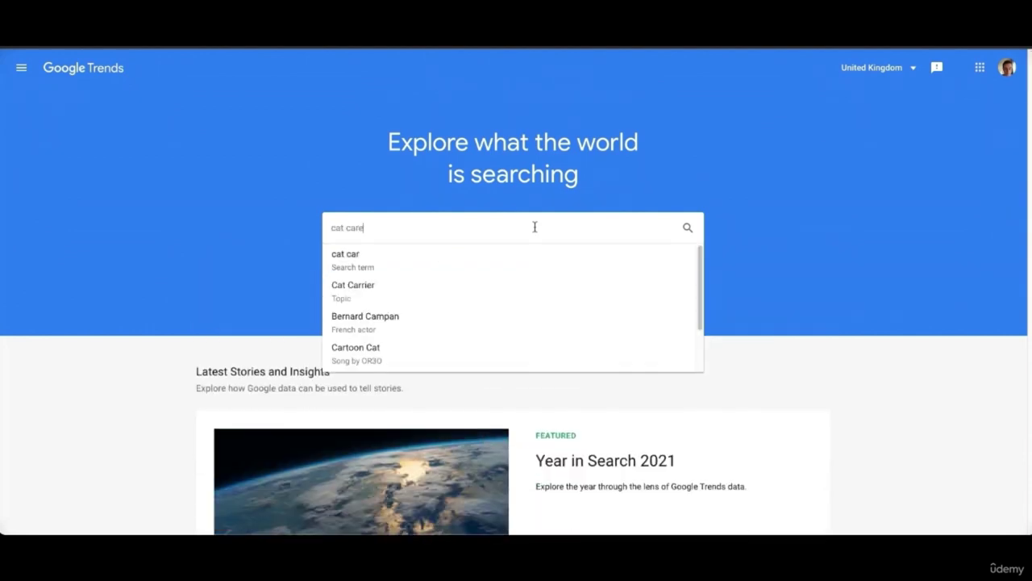
pyautogui.write('e')
pyautogui.press('Return')
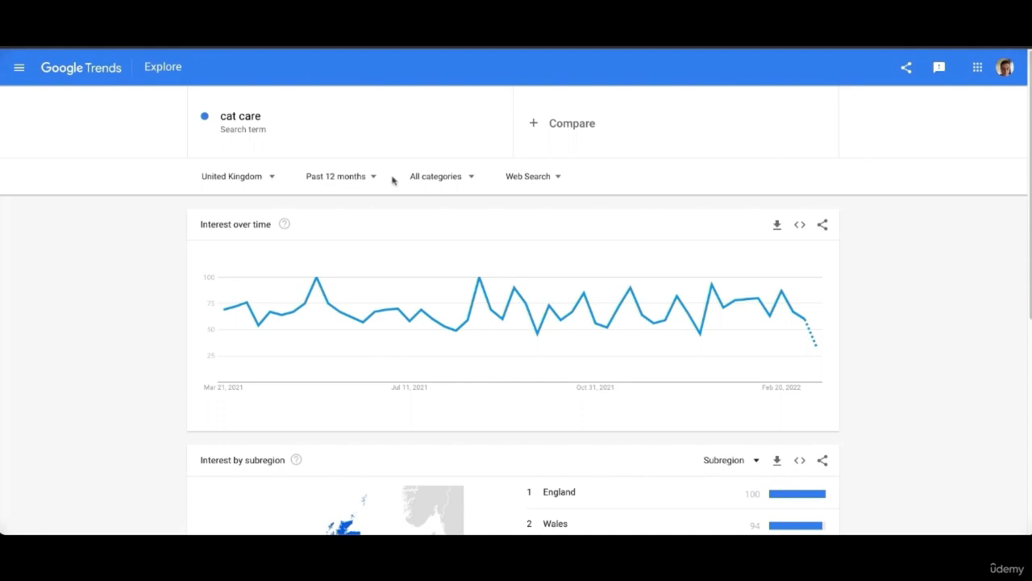
# Review the category and search type filter options for the trend report, keeping All categories and Web Search
pyautogui.click(431, 184)
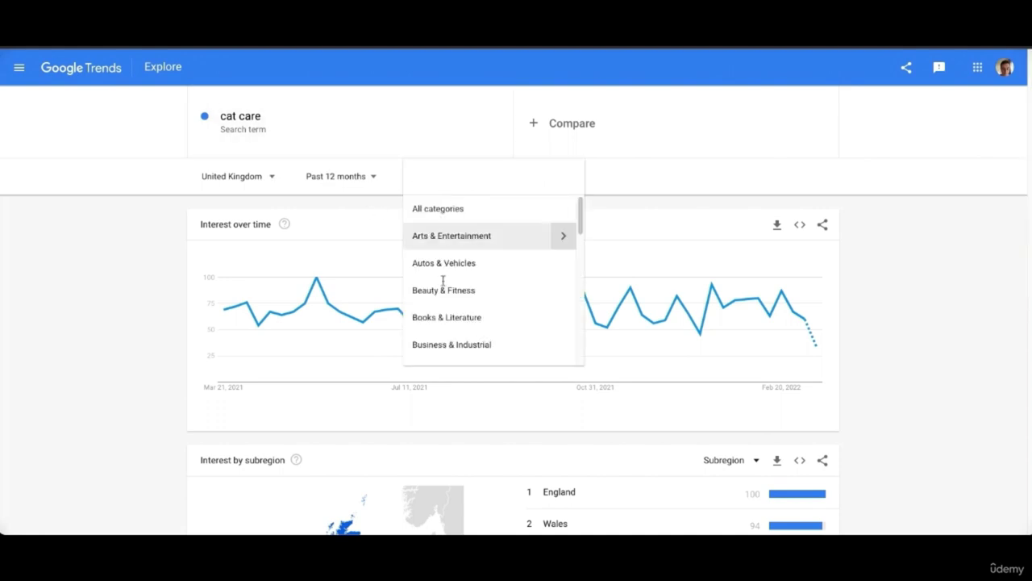
pyautogui.scroll(-3, 498, 312)
pyautogui.click(669, 198)
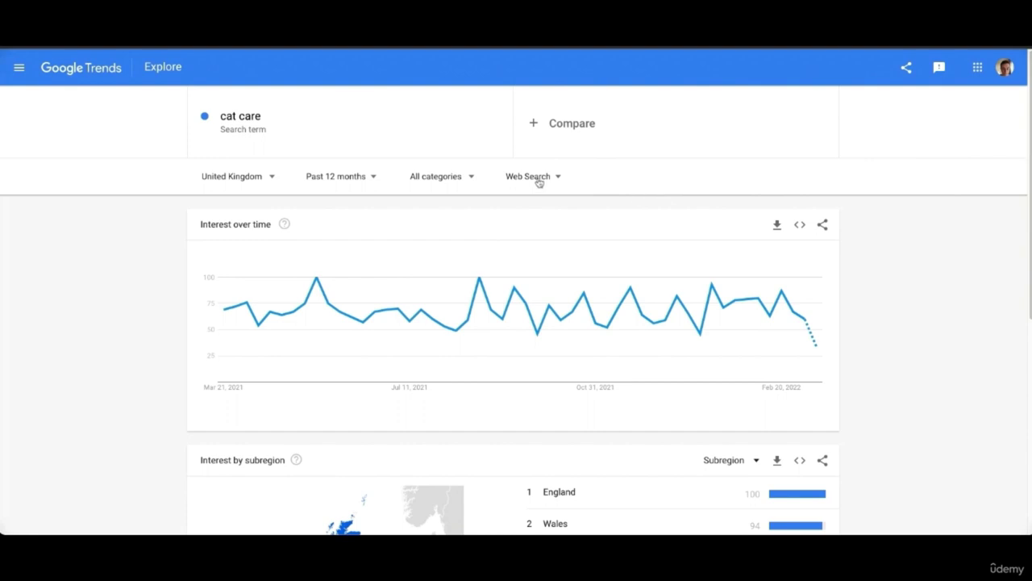
pyautogui.click(540, 178)
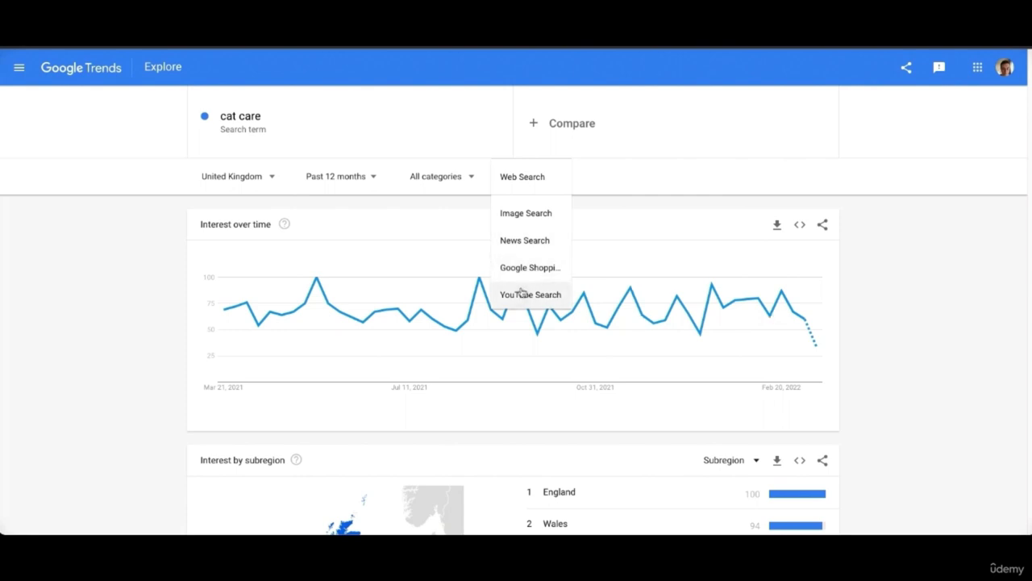
pyautogui.click(841, 282)
# Examine the interest by subregion, the related topics and both pages of rising related queries for "cat care"
pyautogui.scroll(-2, 922, 291)
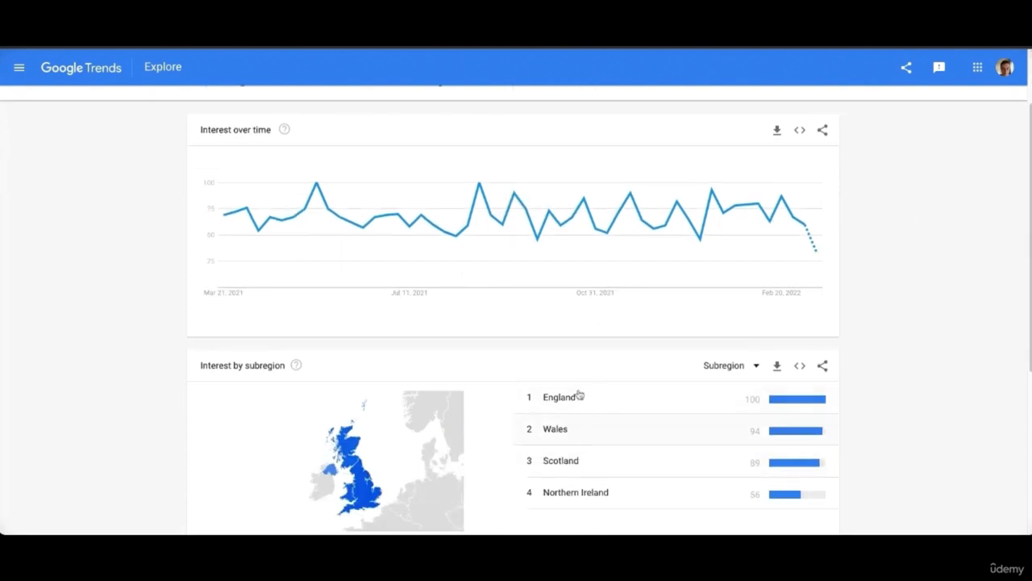
pyautogui.scroll(-3, 578, 440)
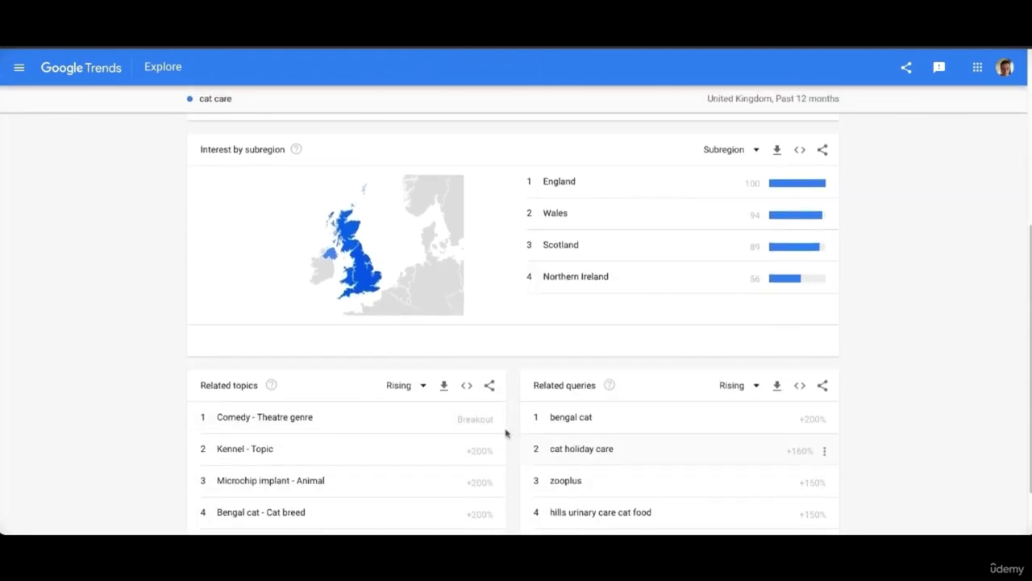
pyautogui.scroll(-1, 539, 443)
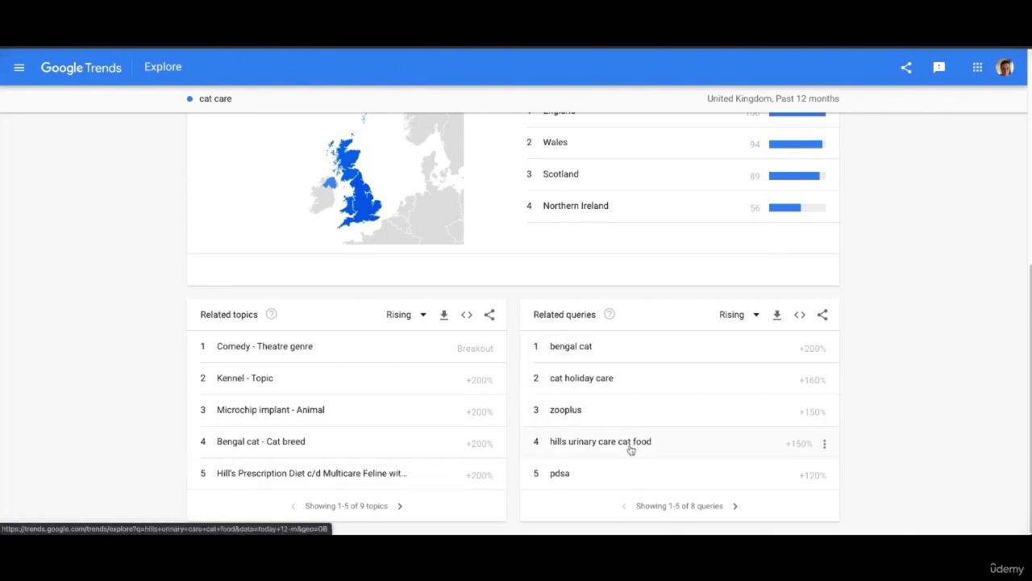
pyautogui.click(736, 506)
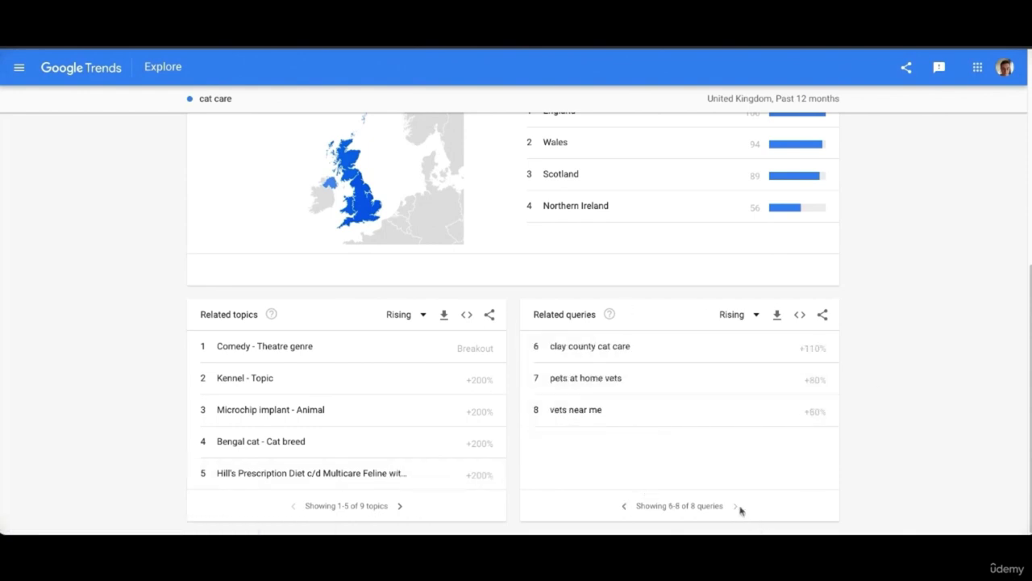
pyautogui.click(623, 507)
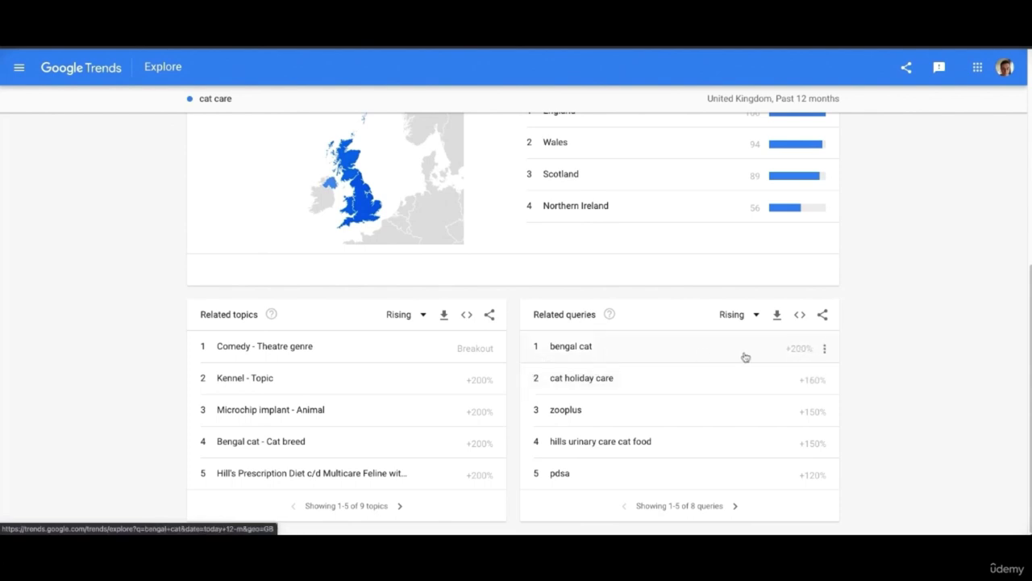
# Set the region of the "cat care" trend report to Worldwide
pyautogui.scroll(5, 380, 283)
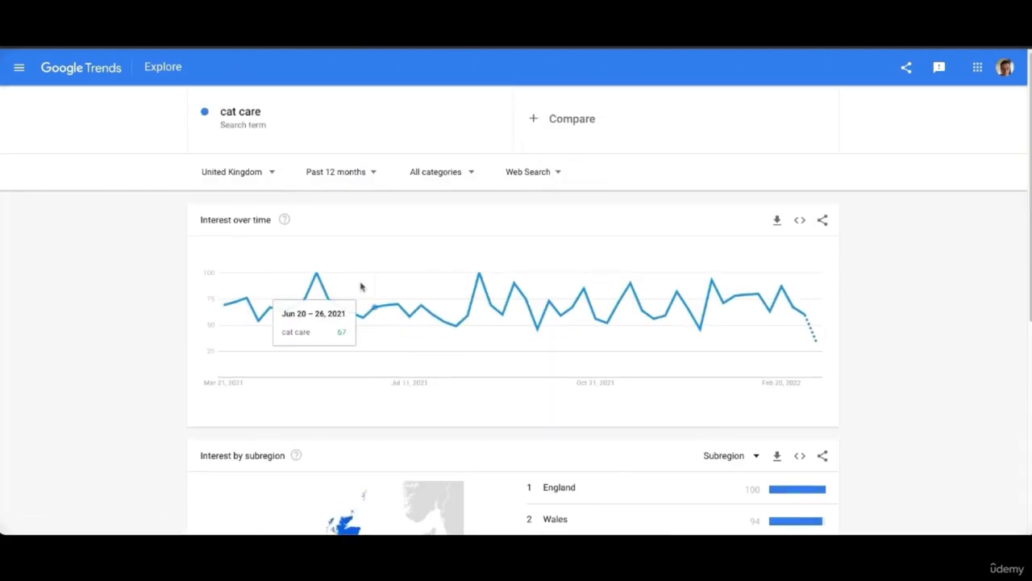
pyautogui.click(232, 173)
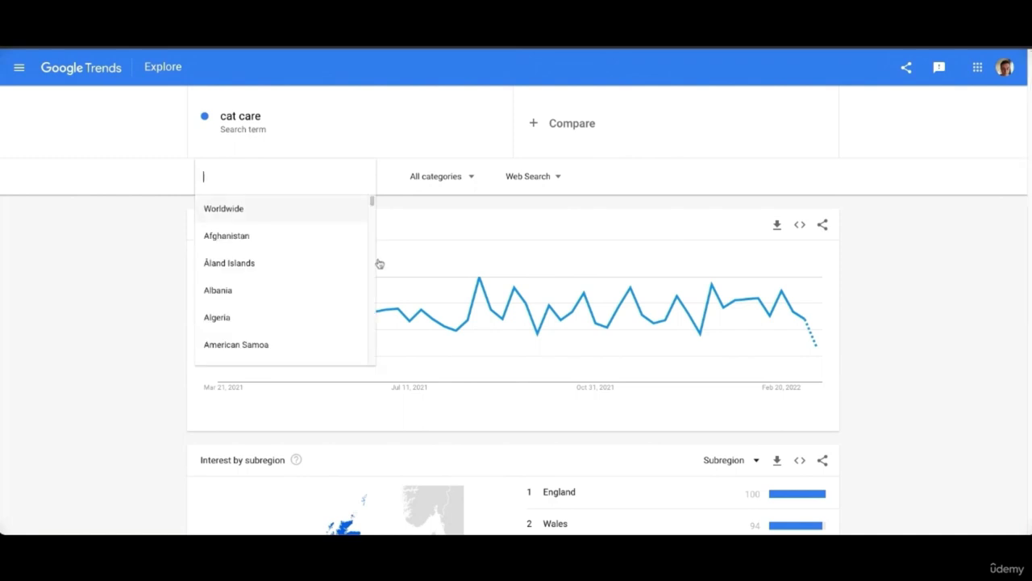
pyautogui.click(226, 209)
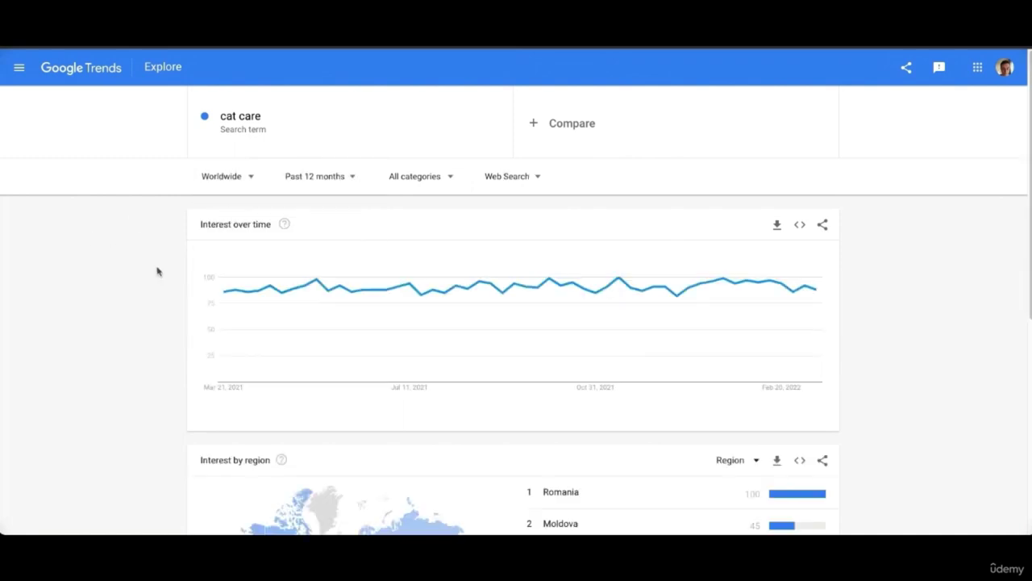
# Examine the worldwide interest by region, related topics and rising related queries for "cat care"
pyautogui.scroll(-3, 157, 271)
pyautogui.scroll(-3, 155, 273)
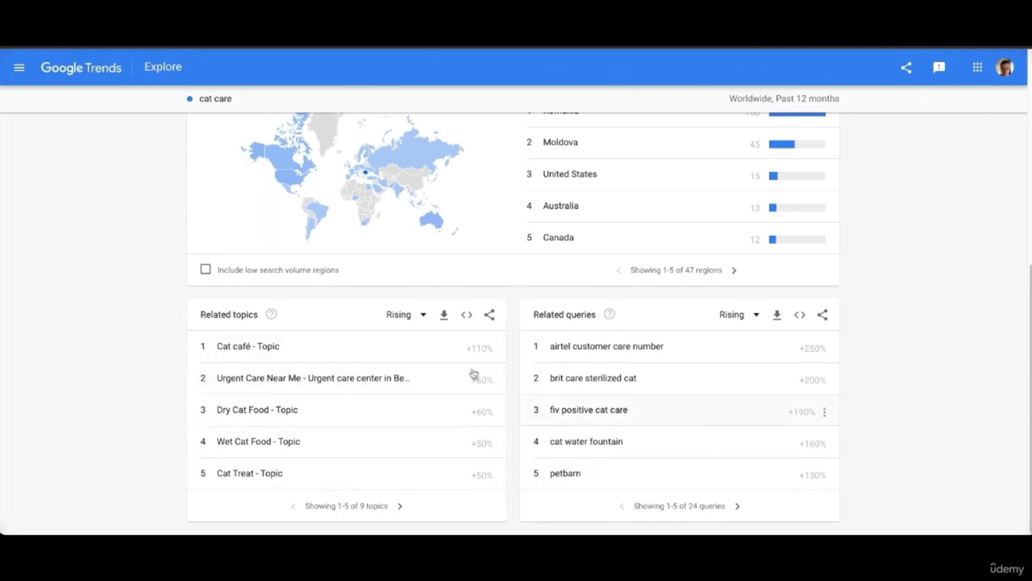
pyautogui.scroll(1, 394, 317)
pyautogui.scroll(3, 394, 317)
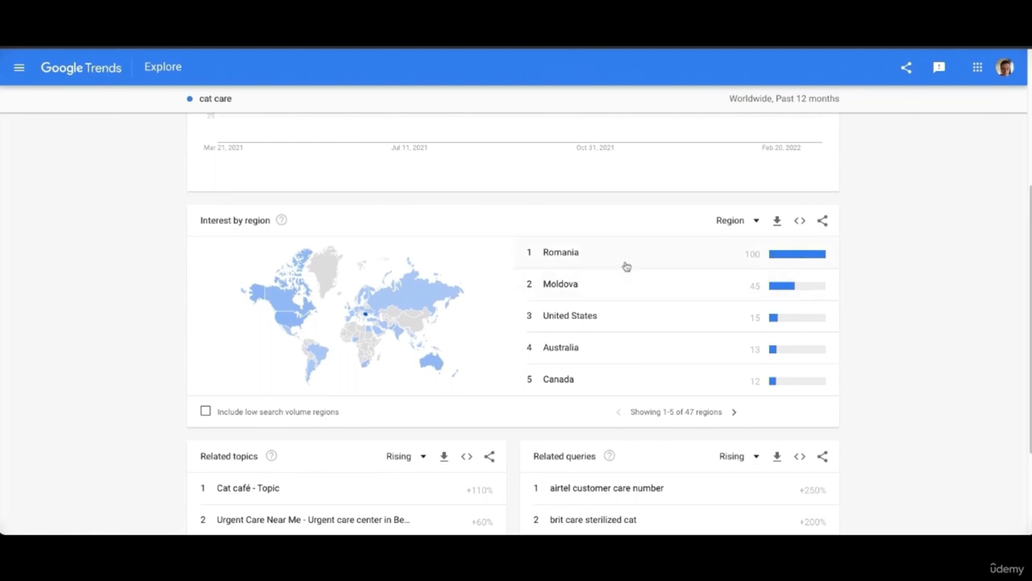
pyautogui.scroll(2, 655, 257)
pyautogui.scroll(3, 655, 256)
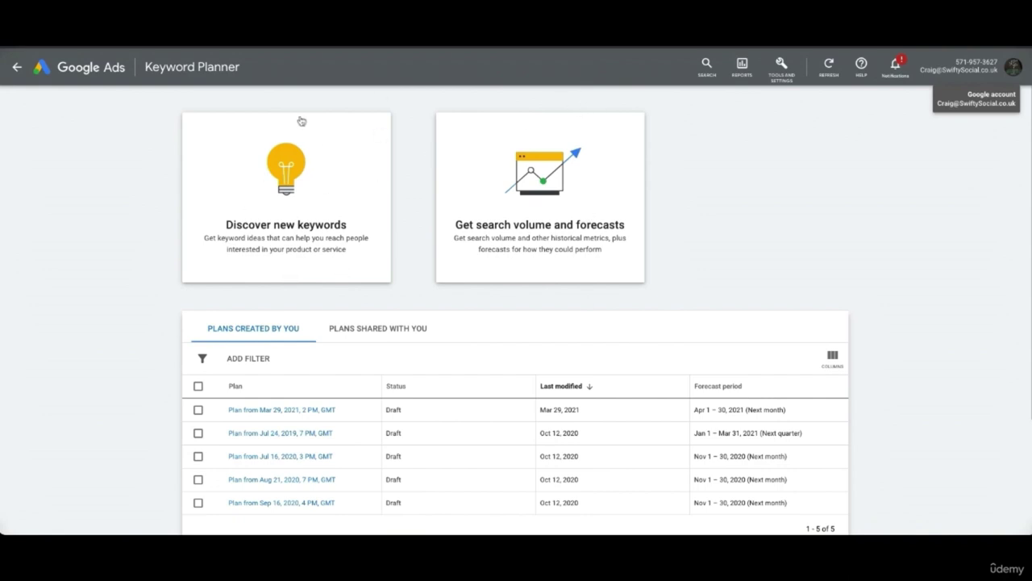
# Switch to Google Ads Keyword Planner and discover new keywords for "cat care", leaving the domain filter empty
pyautogui.click(330, 213)
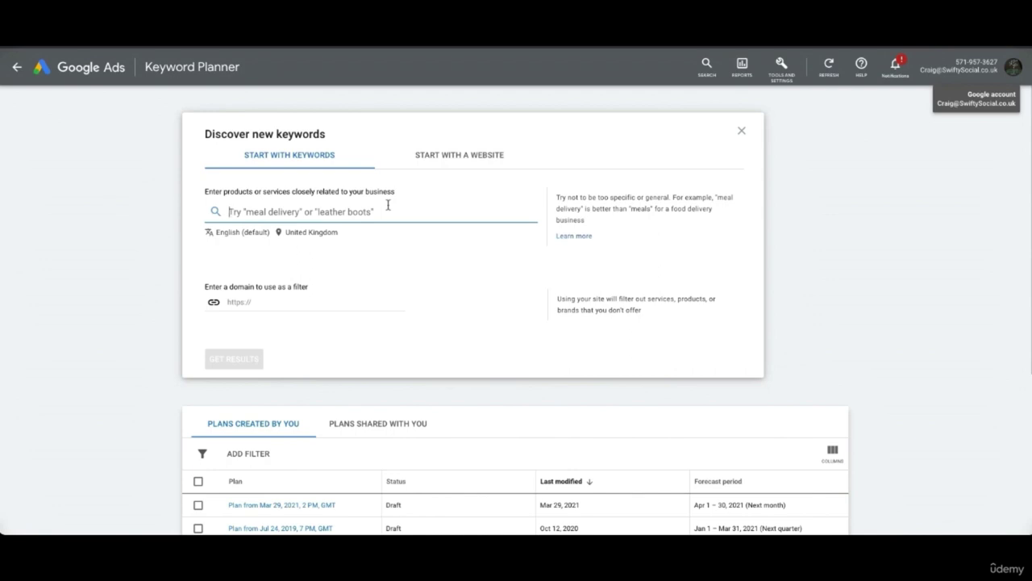
pyautogui.write('cat care')
pyautogui.press('Return')
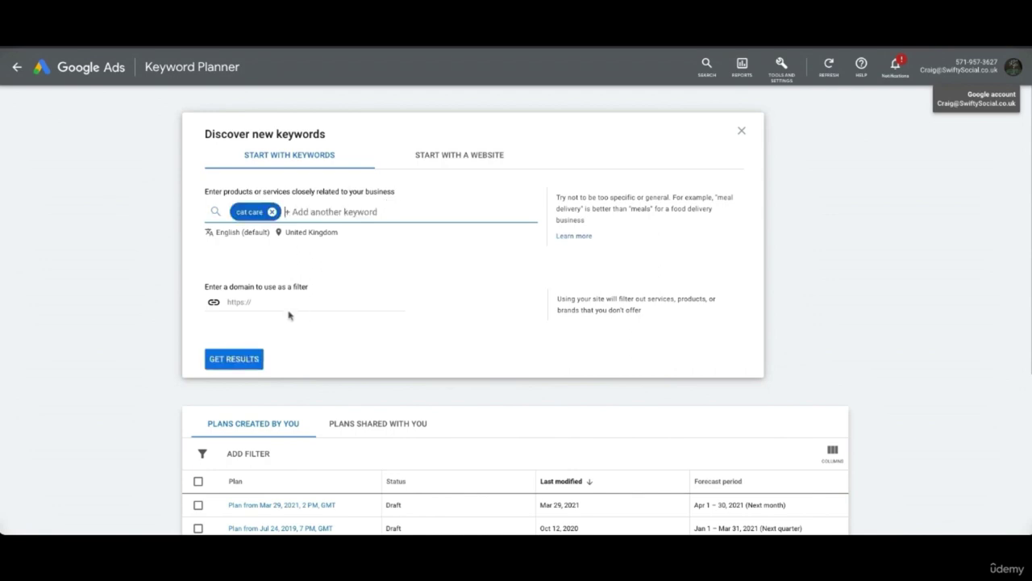
pyautogui.click(236, 283)
pyautogui.moveTo(236, 284); pyautogui.dragTo(262, 311)
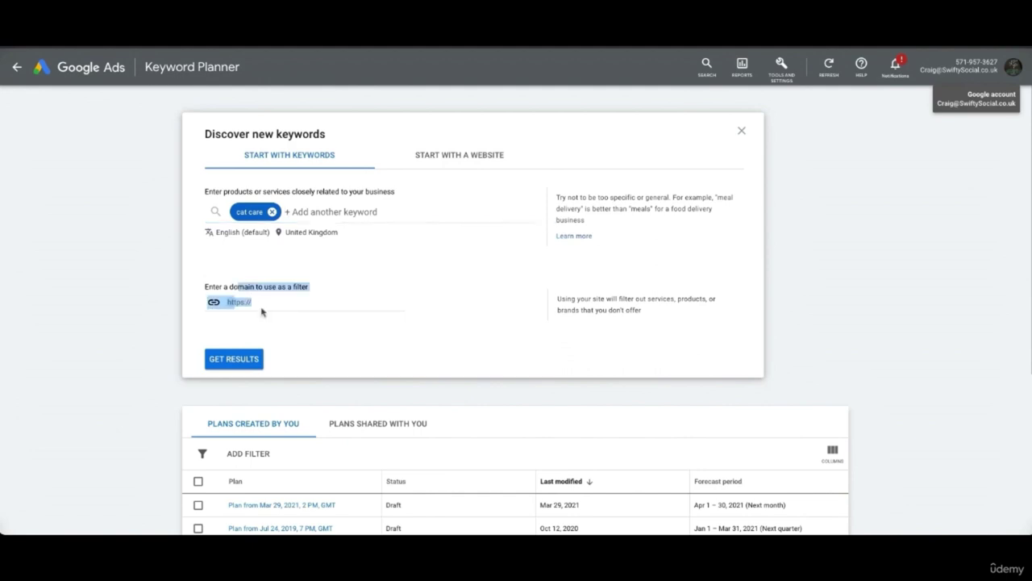
pyautogui.click(340, 311)
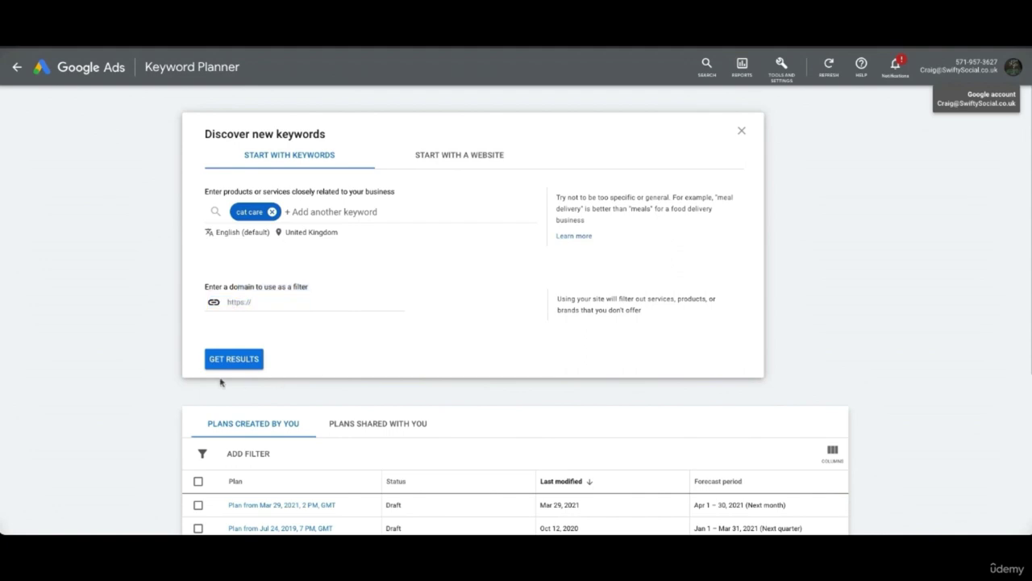
pyautogui.click(225, 362)
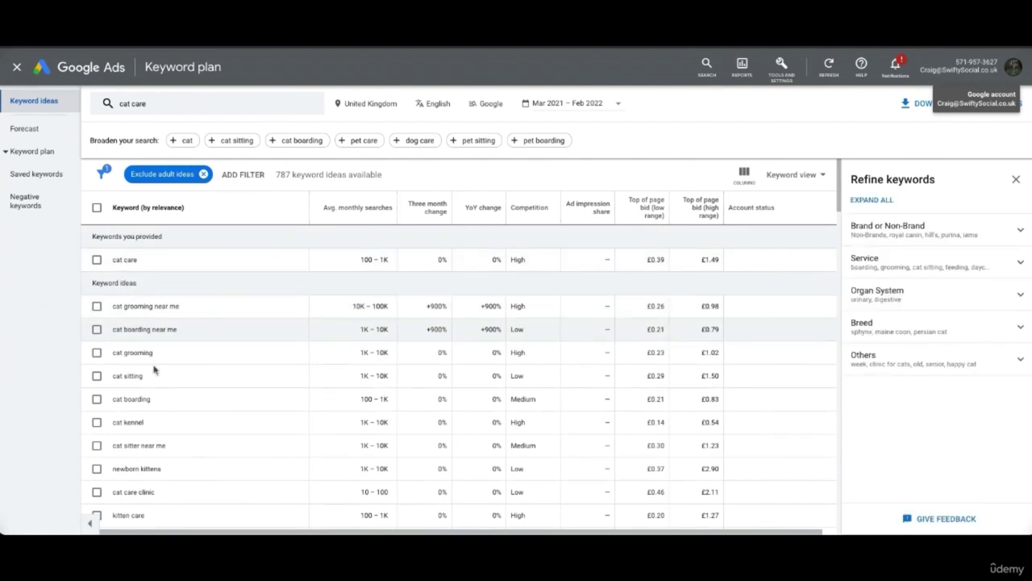
# Review the "cat care" keyword ideas, comparing monthly searches, three month change and competition
pyautogui.scroll(-2, 196, 358)
pyautogui.scroll(2, 233, 339)
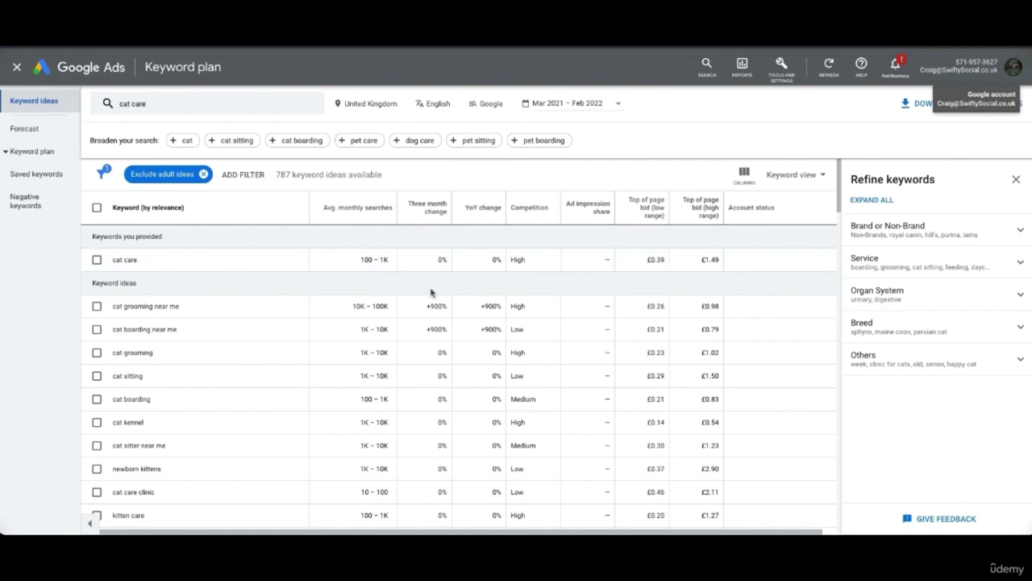
pyautogui.moveTo(423, 305); pyautogui.dragTo(436, 310)
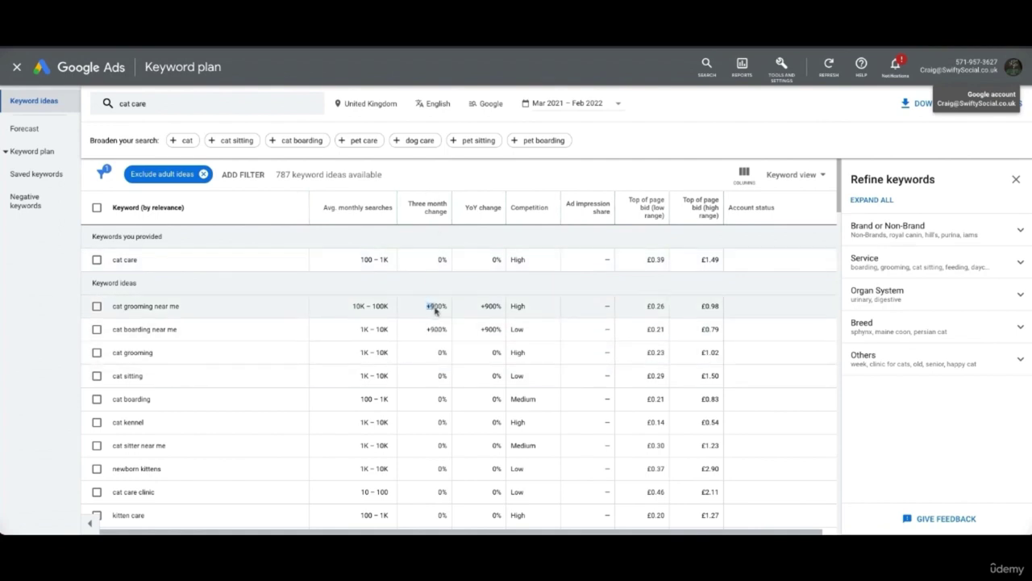
pyautogui.click(137, 304)
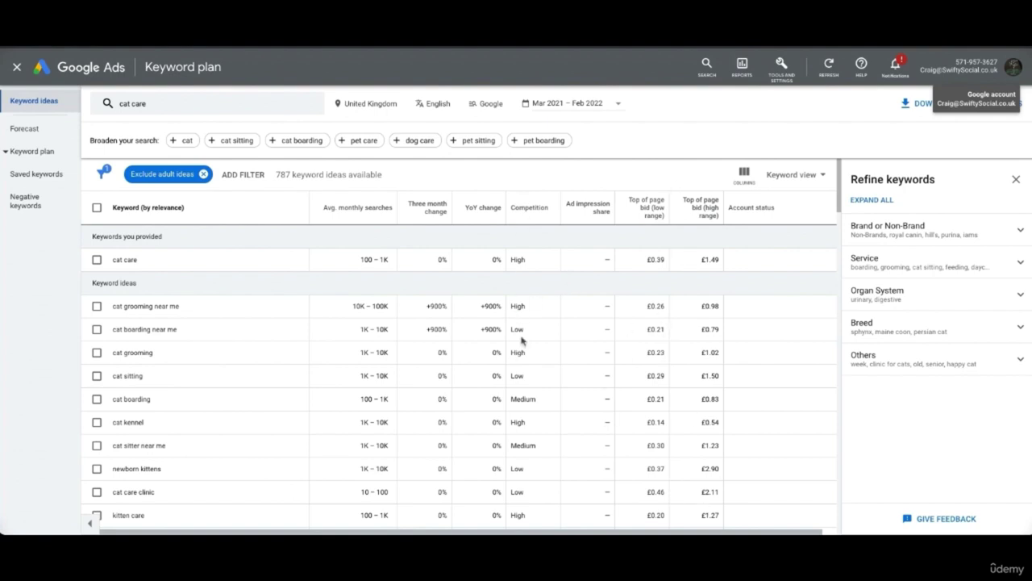
pyautogui.scroll(-3, 524, 347)
pyautogui.scroll(3, 540, 290)
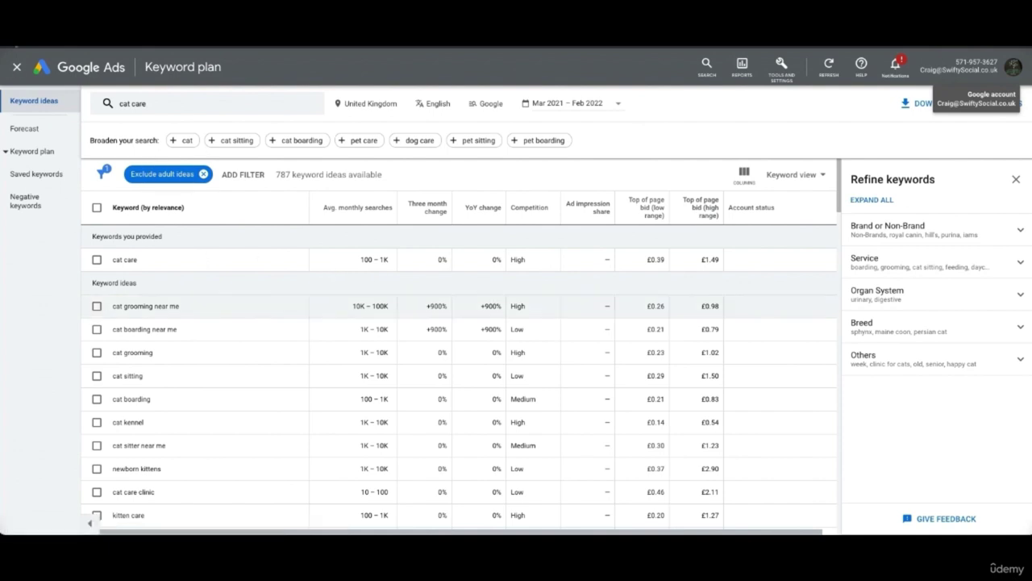
# Close the keyword ideas and get search volume and forecasts for "cat care" and "cat boarding"
pyautogui.click(16, 67)
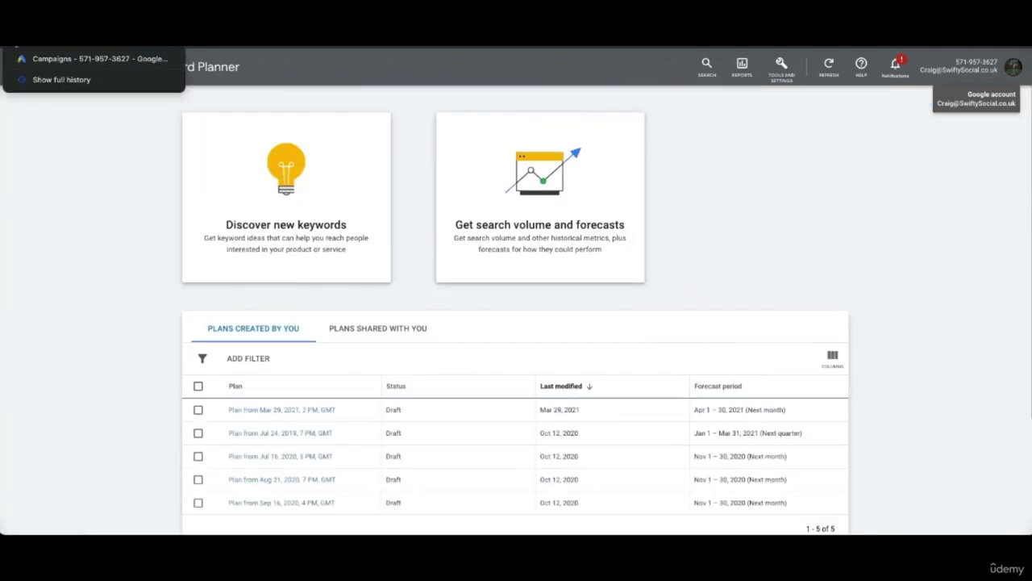
pyautogui.click(567, 241)
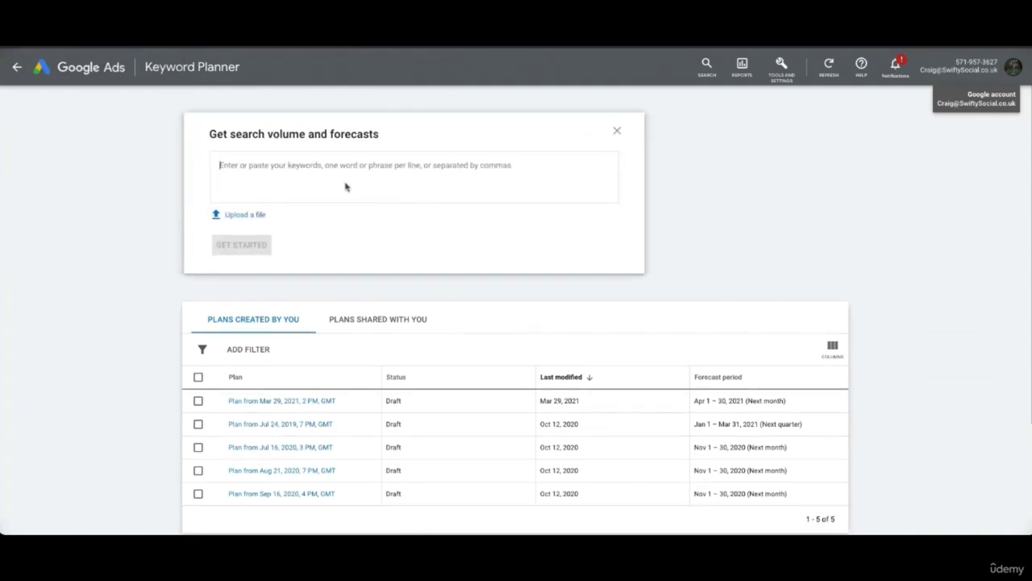
pyautogui.write('d')
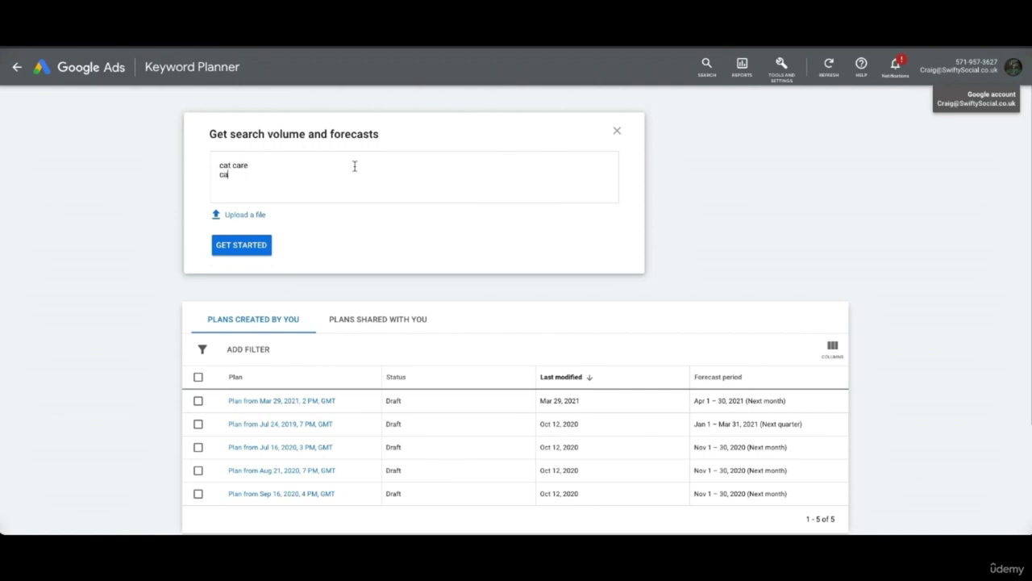
pyautogui.write('g')
pyautogui.press('Return')
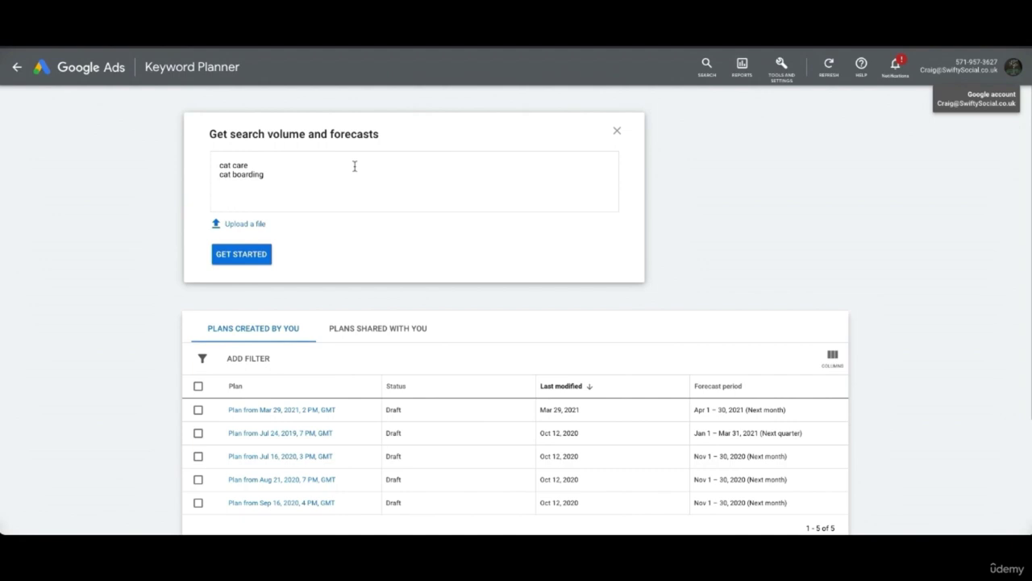
pyautogui.click(234, 257)
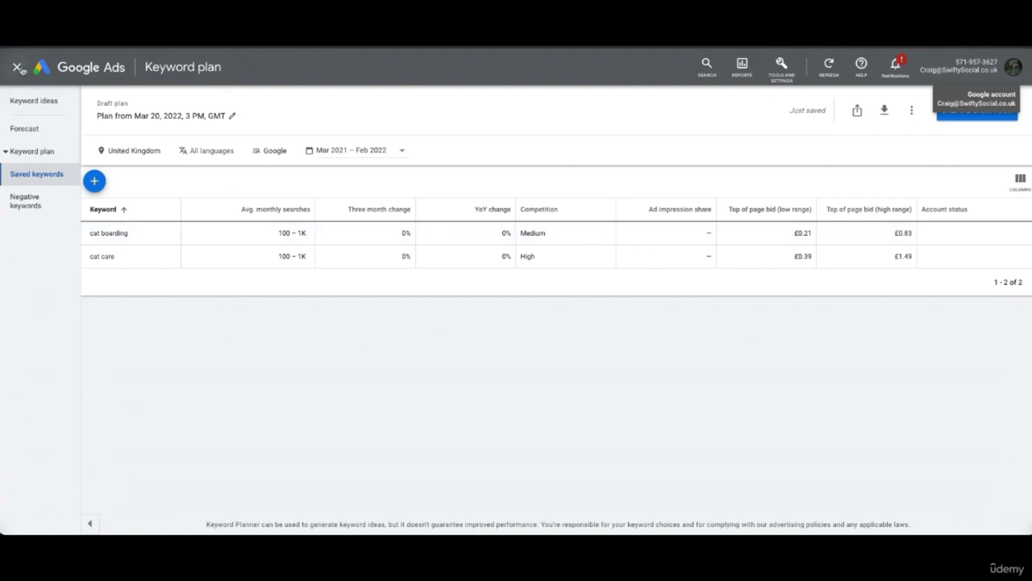
pyautogui.moveTo(187, 150); pyautogui.dragTo(867, 295)
pyautogui.click(277, 149)
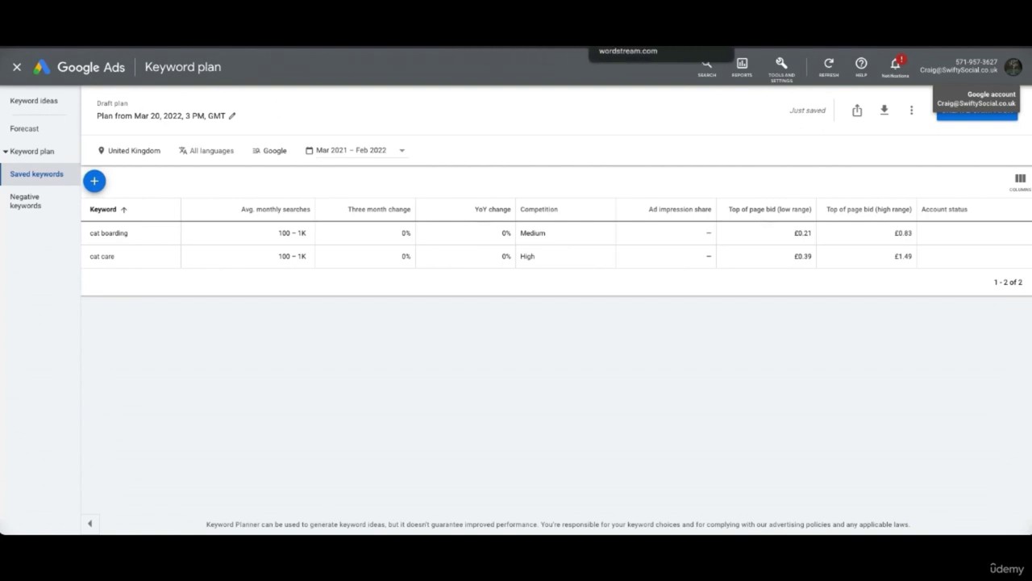
# Switch to the WordStream Free Keyword Tool and enter the keyword "cat care", keeping All industries
pyautogui.click(628, 36)
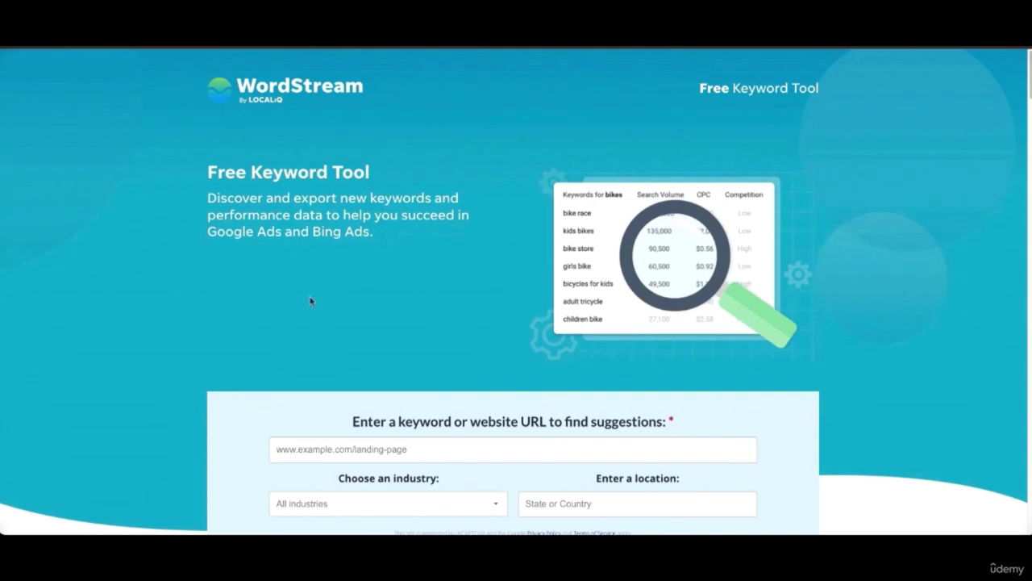
pyautogui.scroll(-1, 314, 303)
pyautogui.moveTo(388, 352); pyautogui.dragTo(505, 364)
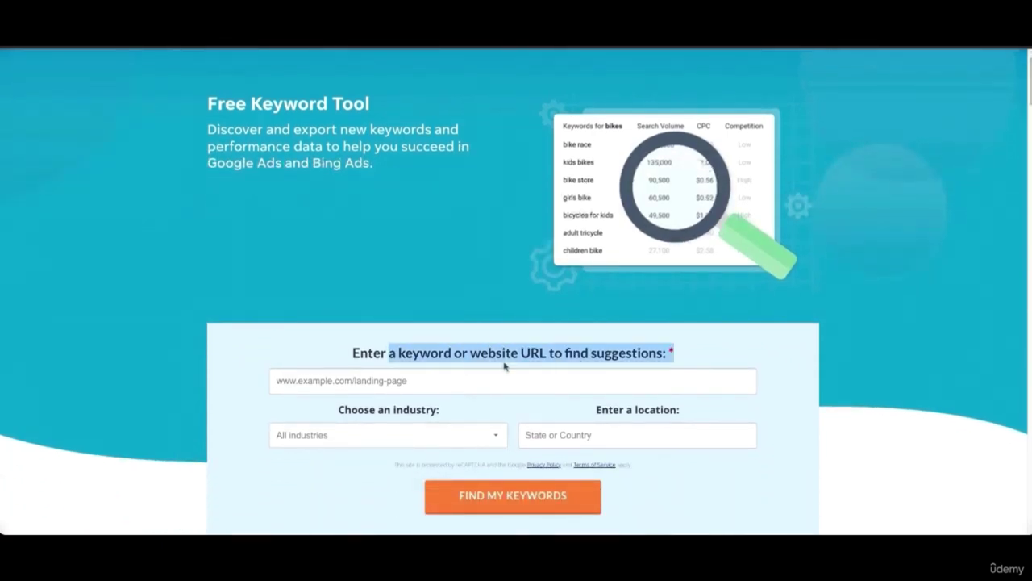
pyautogui.click(485, 380)
pyautogui.write('d')
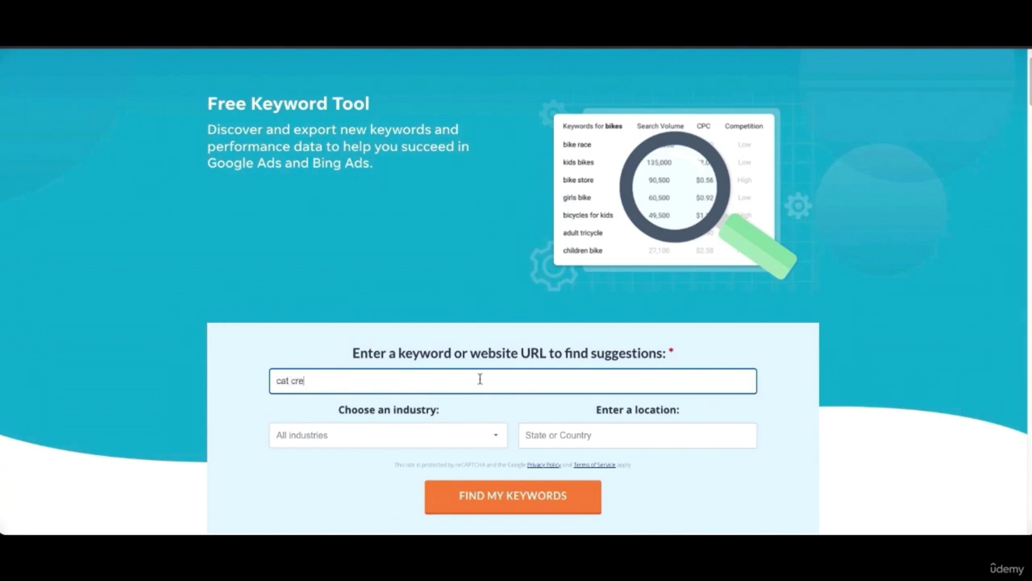
pyautogui.write('at care')
pyautogui.click(435, 436)
pyautogui.click(355, 391)
# Set the search location to United Kingdom and find the keyword suggestions
pyautogui.click(598, 443)
pyautogui.write('unite')
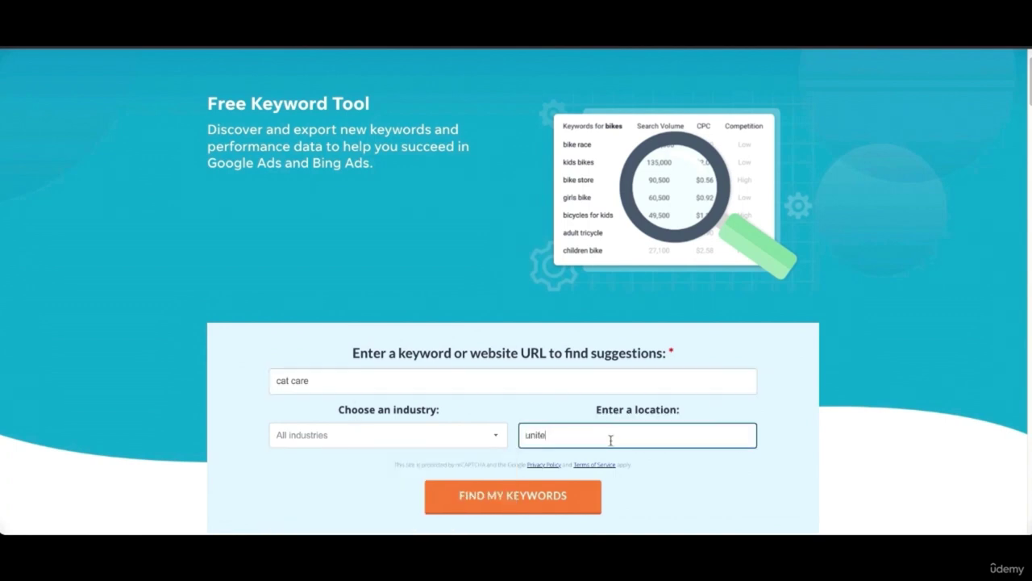
pyautogui.write('d kingdom')
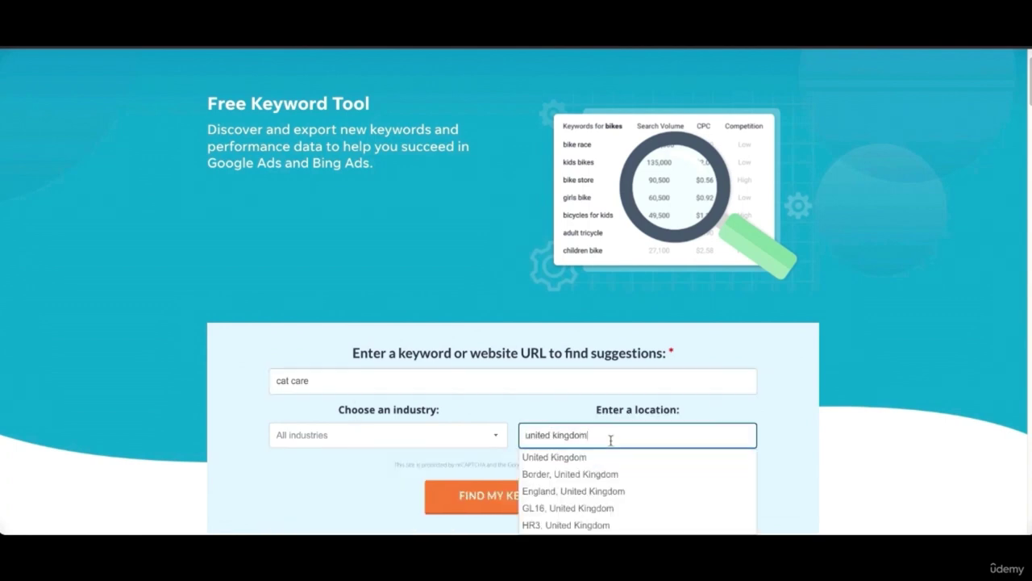
pyautogui.click(629, 458)
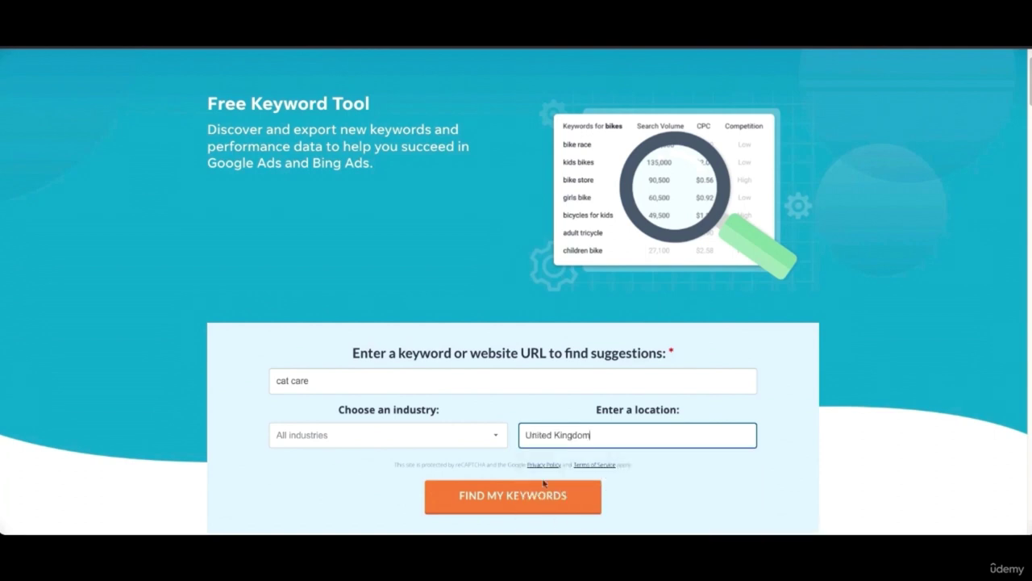
pyautogui.click(513, 498)
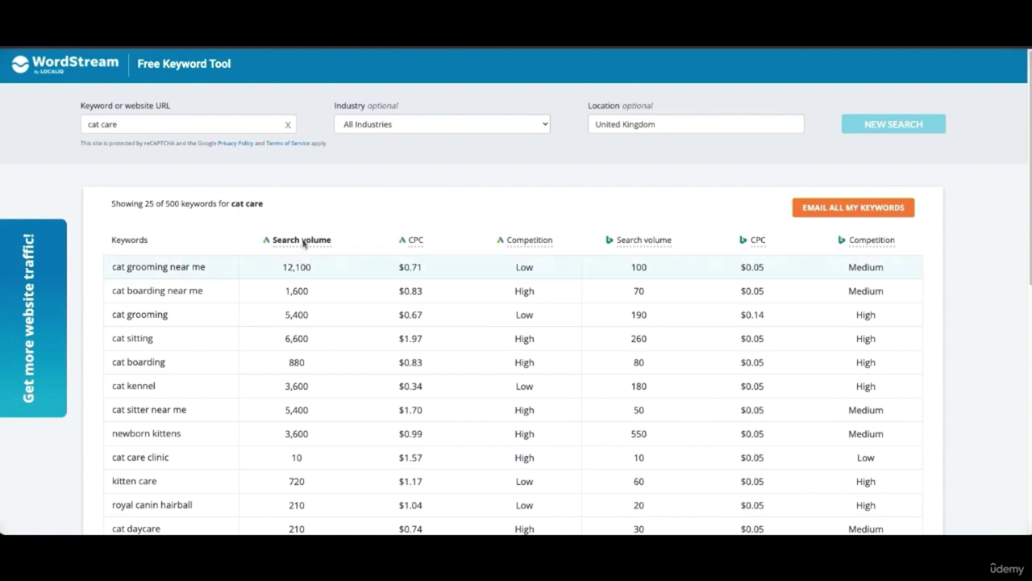
# Review the Google and Bing search volume, CPC and competition of the suggested keywords
pyautogui.moveTo(303, 239)
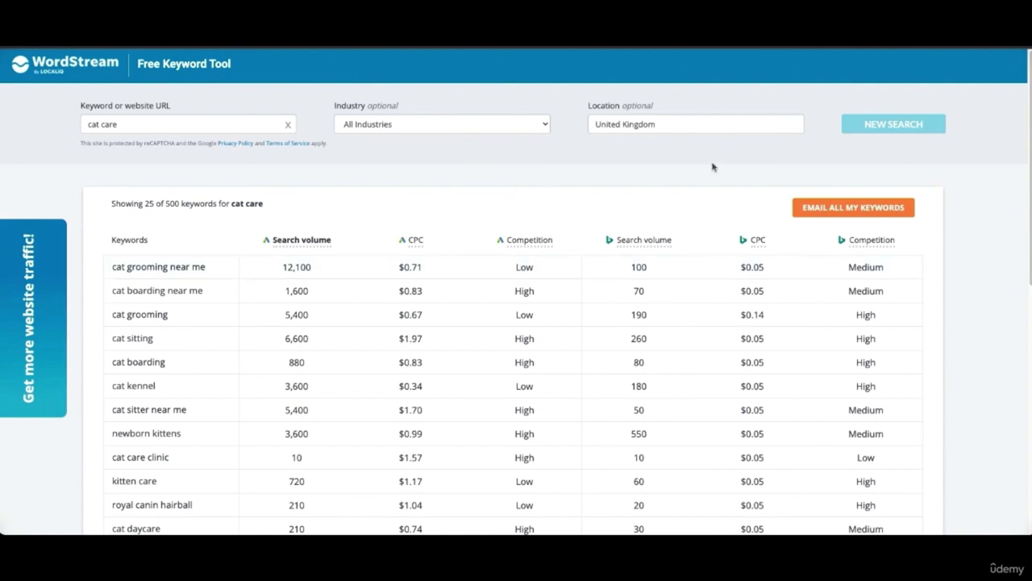
pyautogui.moveTo(661, 271); pyautogui.dragTo(885, 270)
pyautogui.click(885, 270)
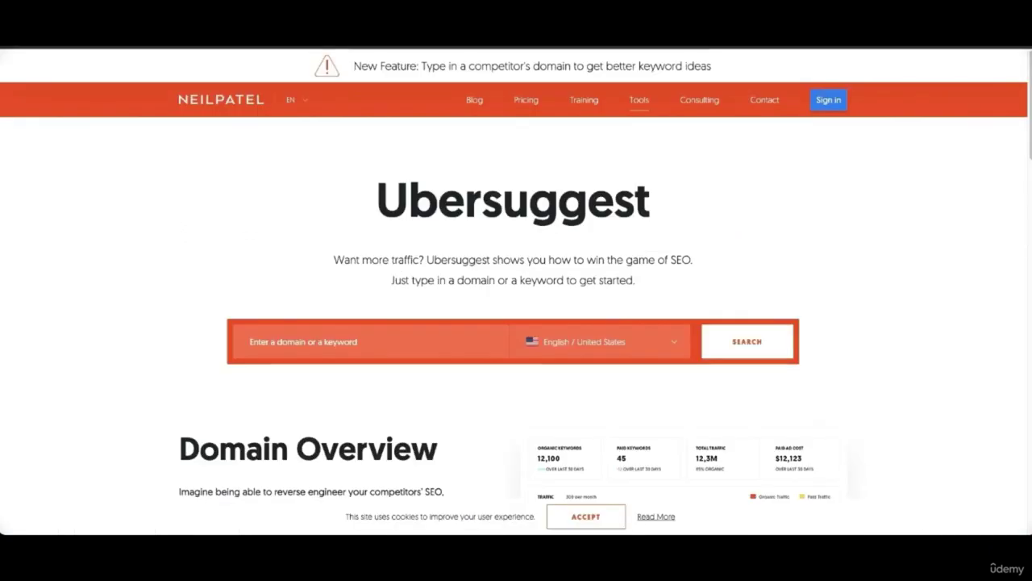
# Search Ubersuggest for "cat care" with English / United Kingdom selected, and dismiss the free account offer
pyautogui.click(571, 343)
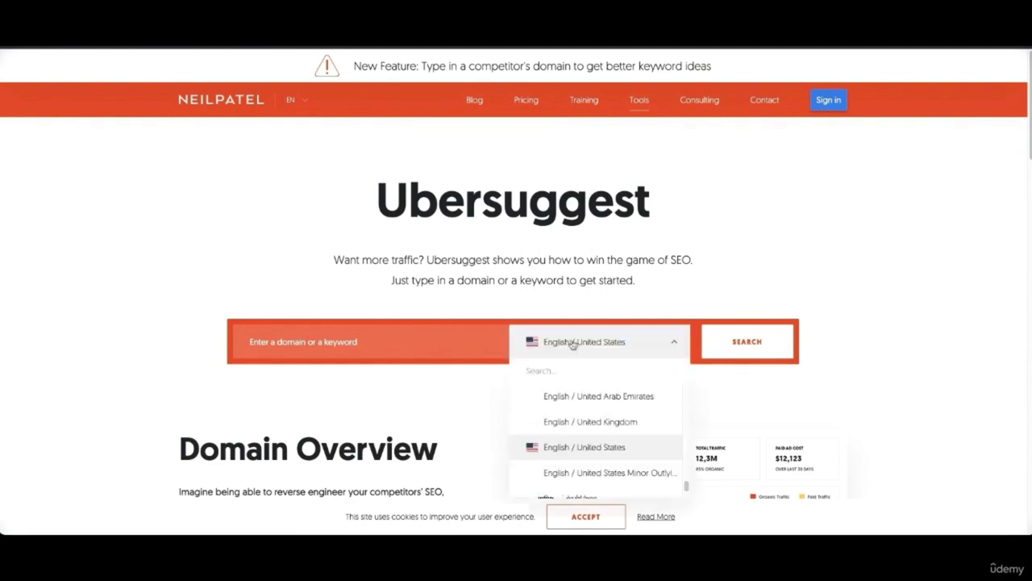
pyautogui.click(593, 421)
pyautogui.click(422, 340)
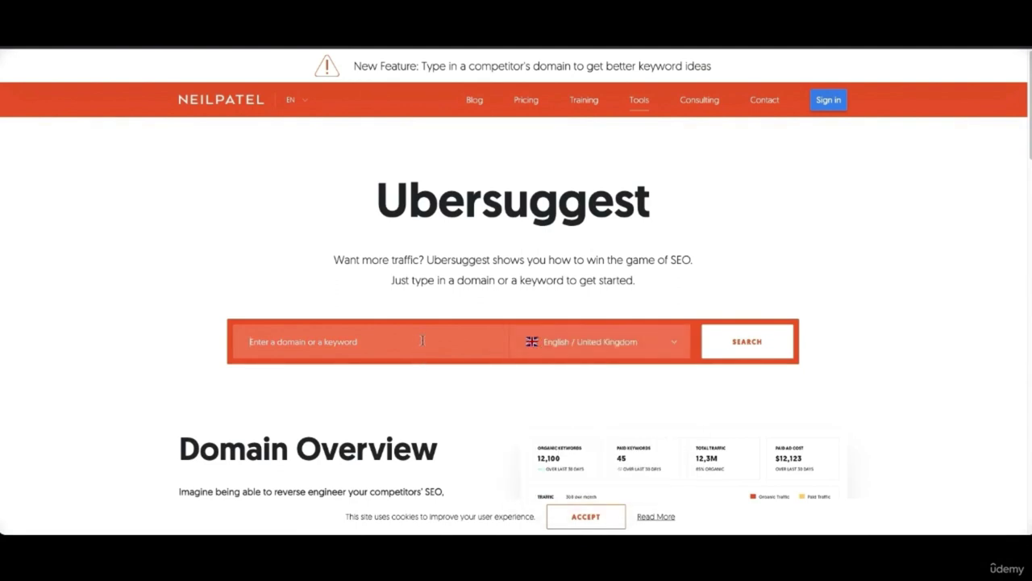
pyautogui.write('cat care')
pyautogui.click(770, 345)
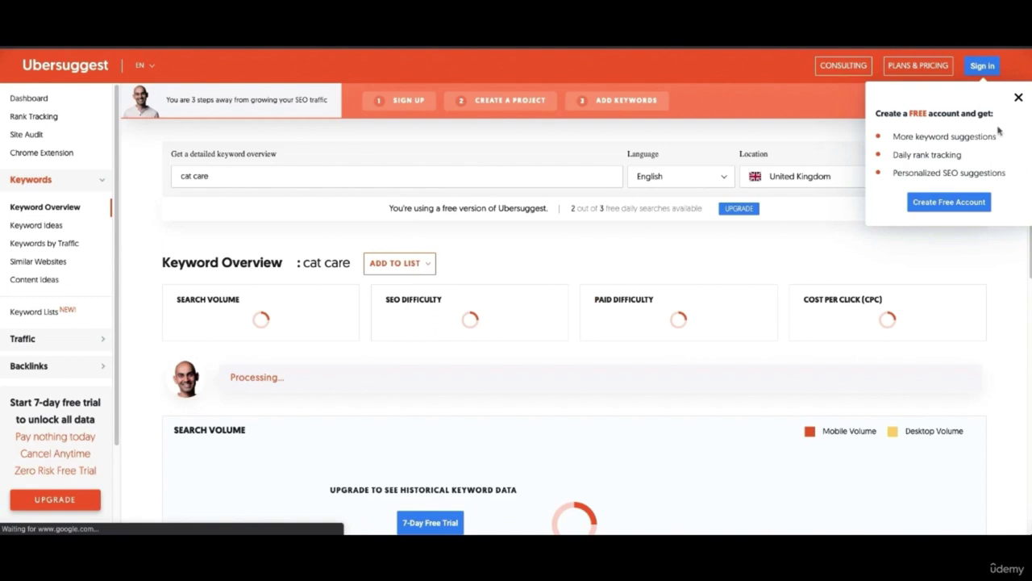
pyautogui.click(1018, 99)
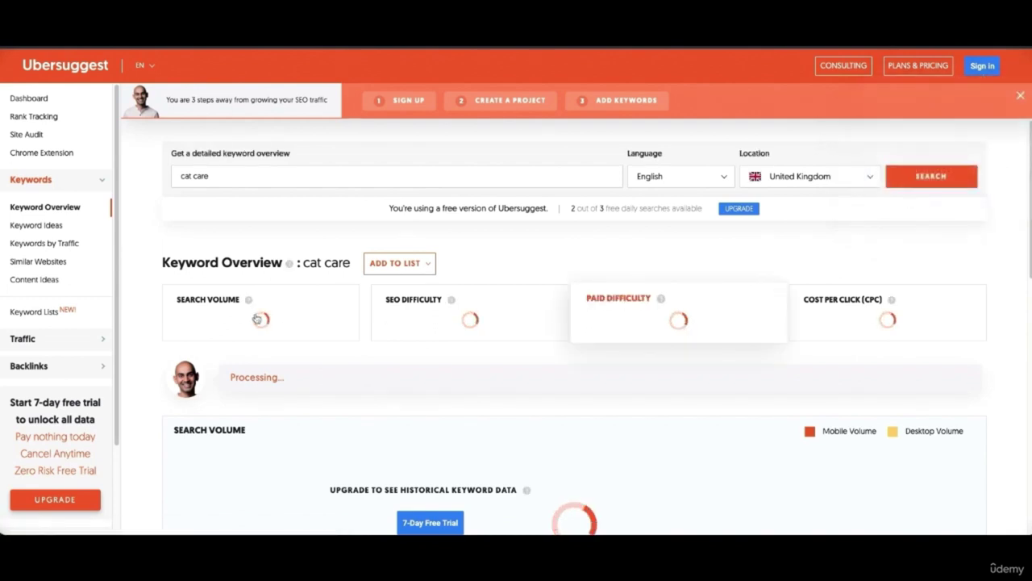
# Examine the "cat care" keyword overview, including search volume, SEO difficulty, paid difficulty and the monthly volume chart
pyautogui.scroll(-1, 210, 250)
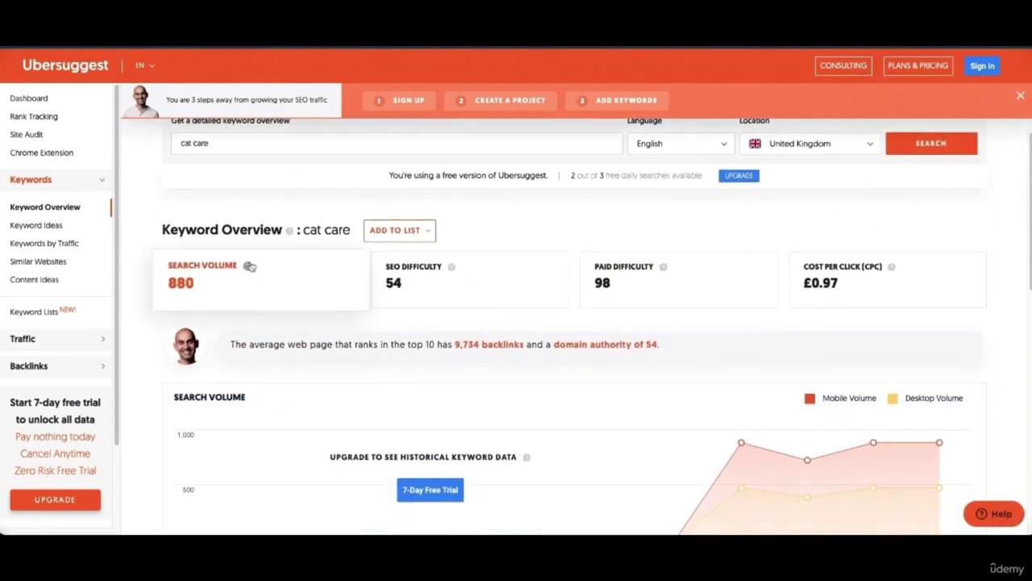
pyautogui.scroll(-1, 556, 279)
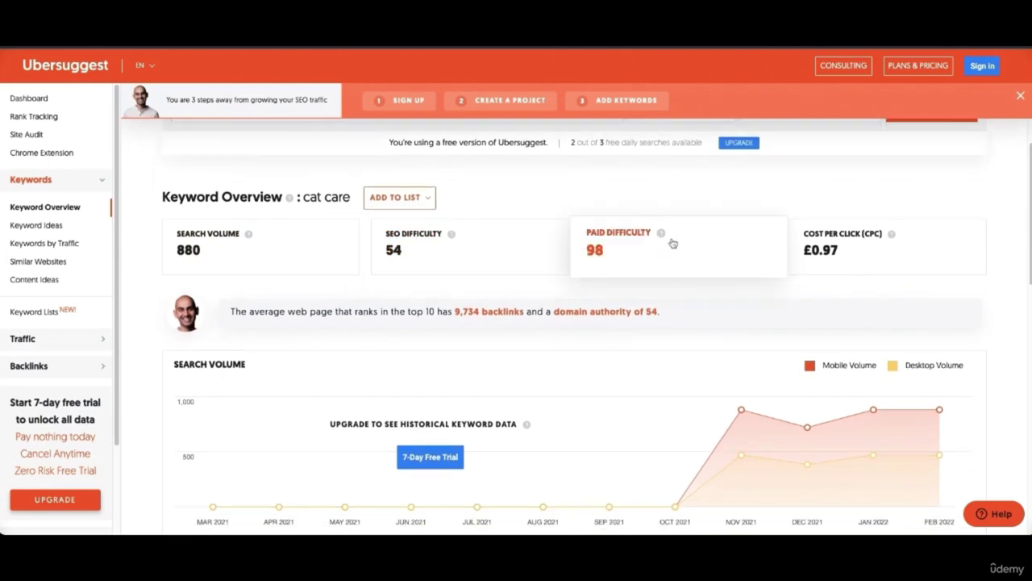
pyautogui.scroll(-5, 847, 193)
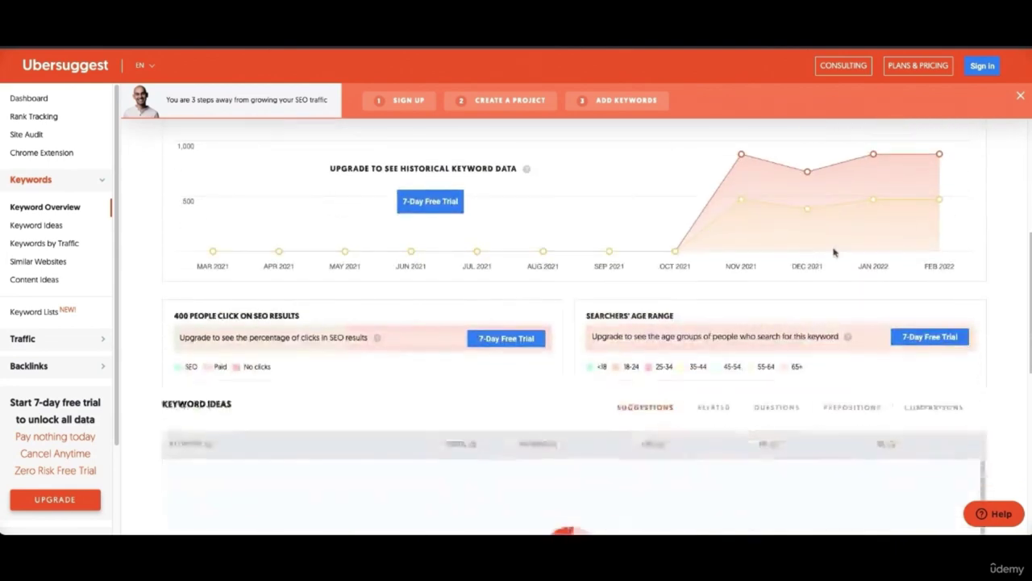
pyautogui.scroll(3, 786, 187)
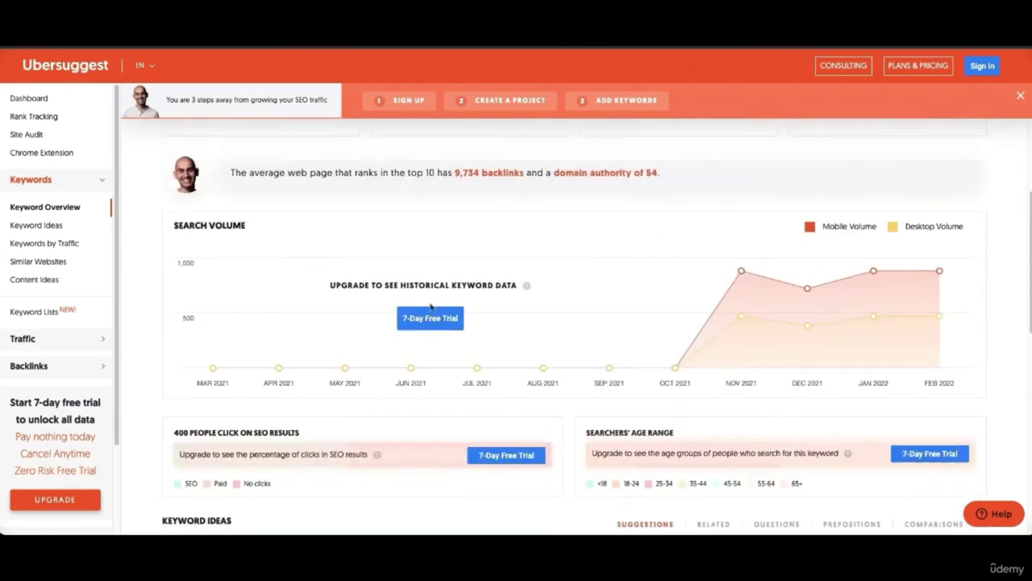
# Examine the keyword ideas for "cat care", including their volume, CPC, paid difficulty and SEO difficulty
pyautogui.scroll(-1, 324, 457)
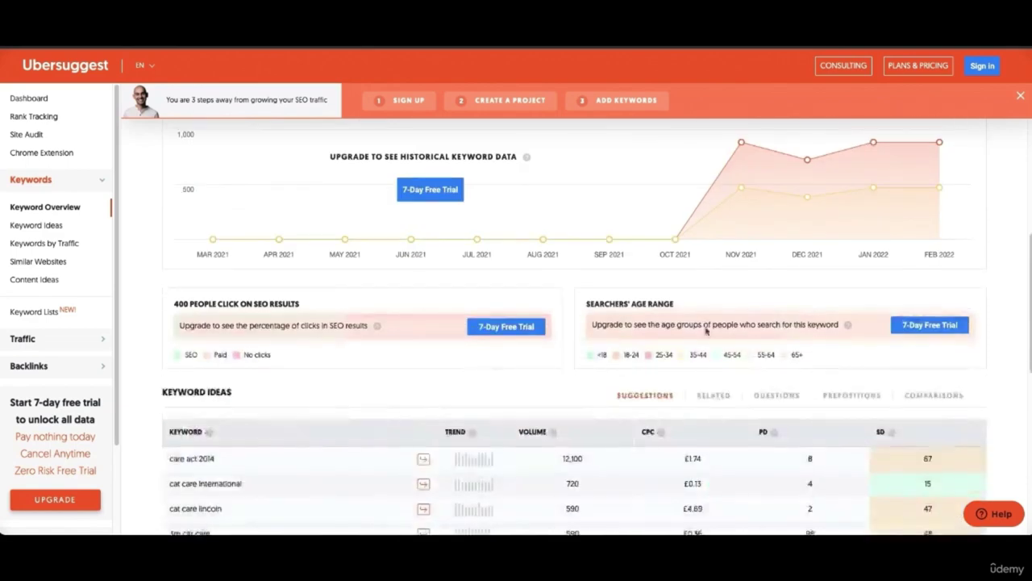
pyautogui.scroll(-3, 763, 334)
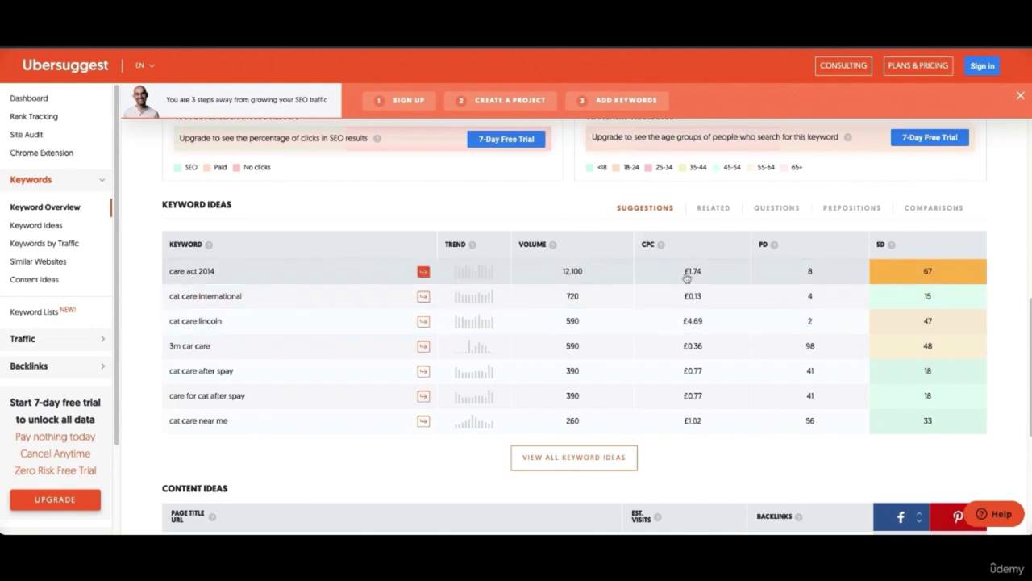
pyautogui.moveTo(768, 251)
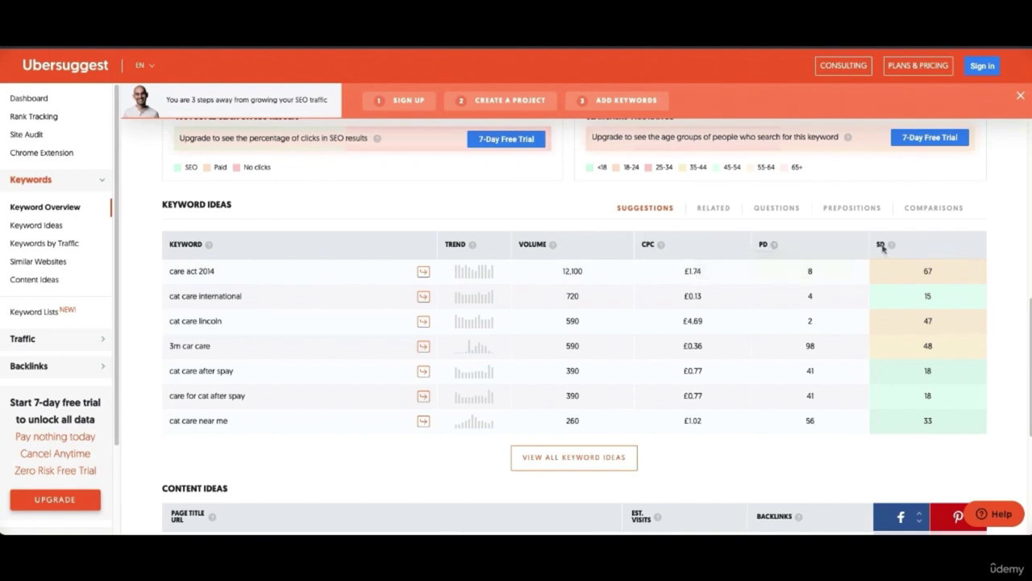
pyautogui.moveTo(892, 247)
# Review the content ideas for "cat care", checking page titles, estimated visits, backlinks and social shares
pyautogui.scroll(-3, 935, 250)
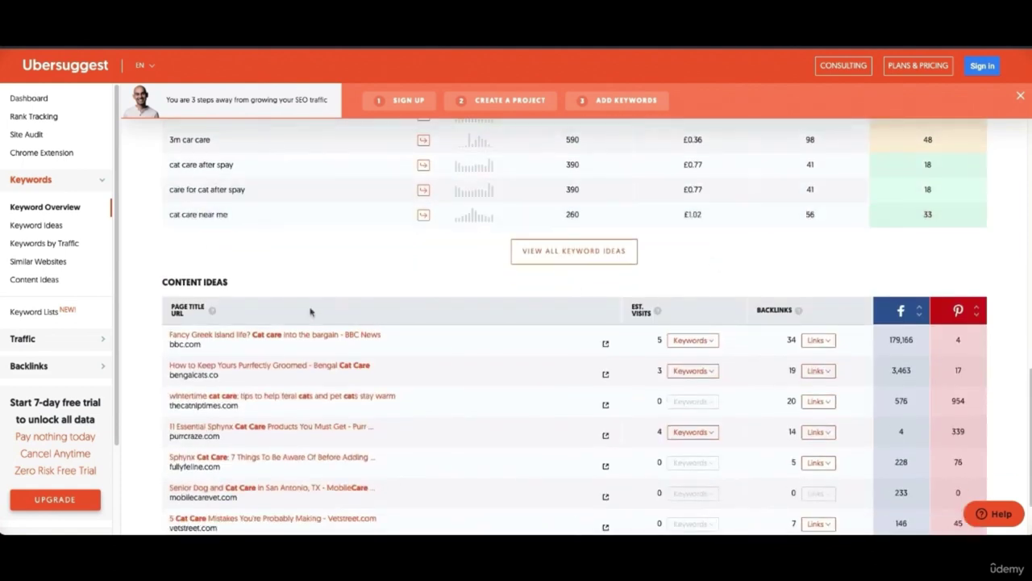
pyautogui.scroll(-1, 311, 312)
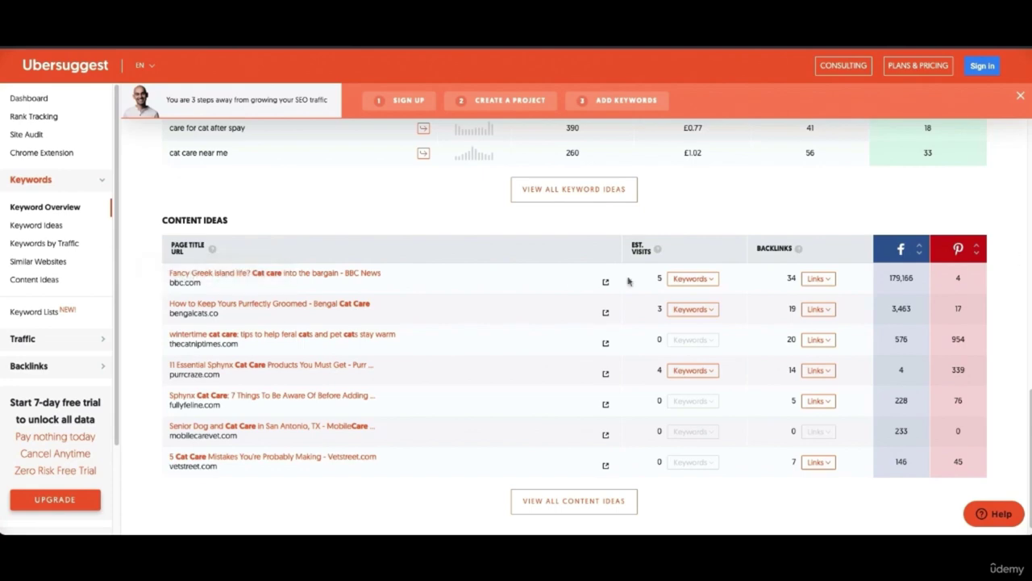
pyautogui.scroll(-1, 282, 286)
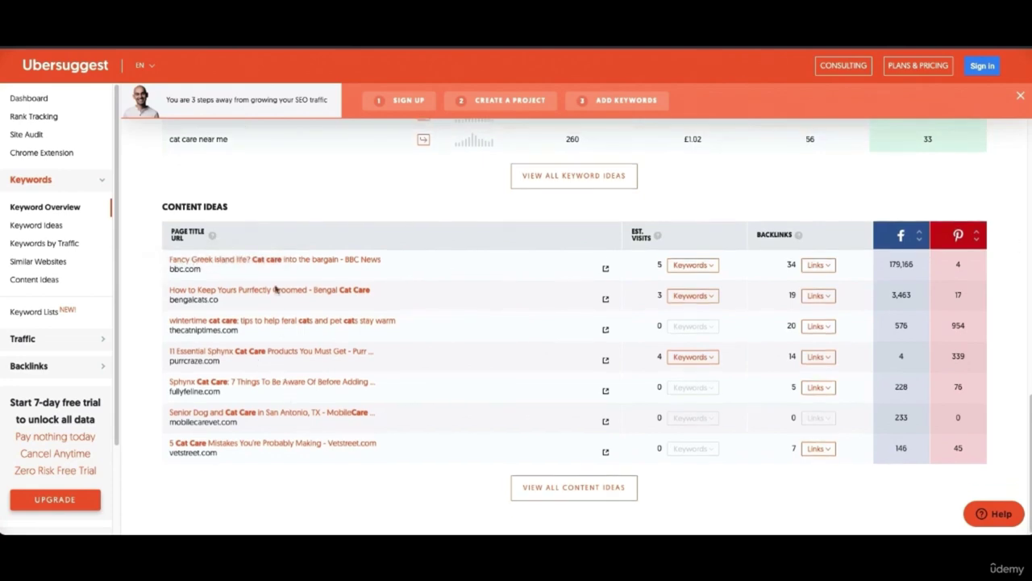
pyautogui.scroll(1, 278, 290)
pyautogui.scroll(5, 334, 248)
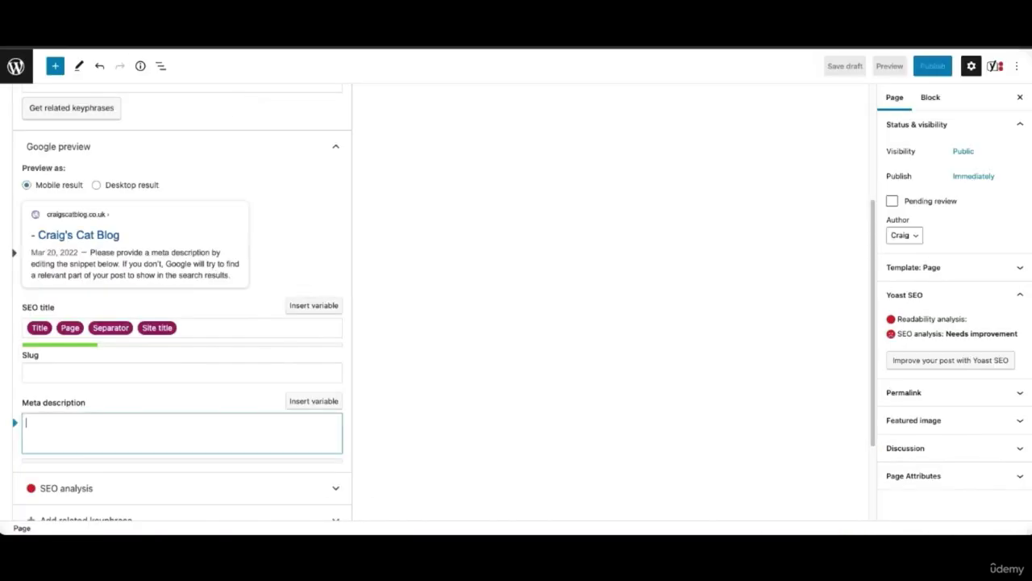
# Review the new WordPress page's Yoast fields: focus keyphrase, Google preview, SEO title, slug and meta description
pyautogui.scroll(5, 259, 249)
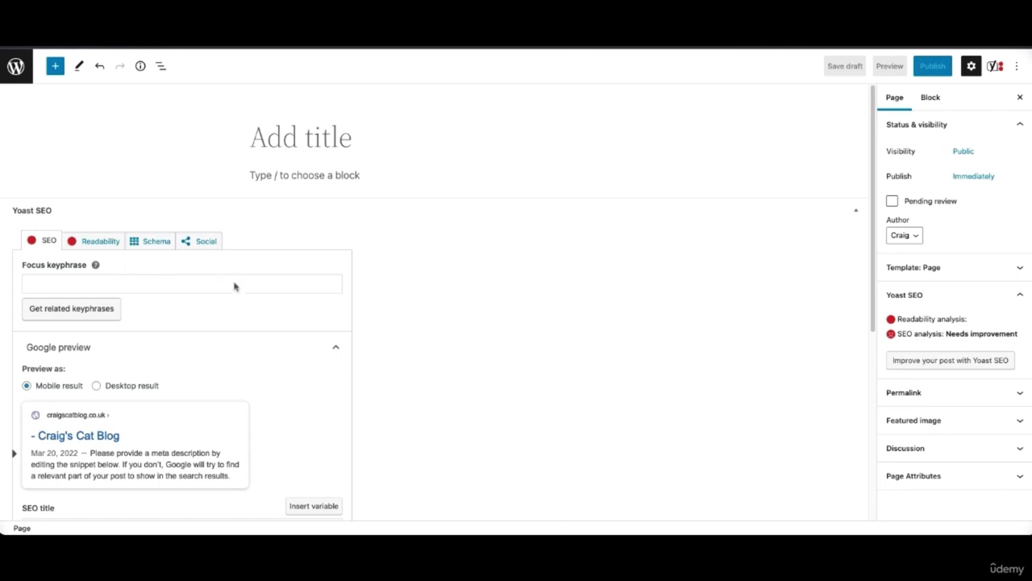
pyautogui.scroll(-2, 249, 301)
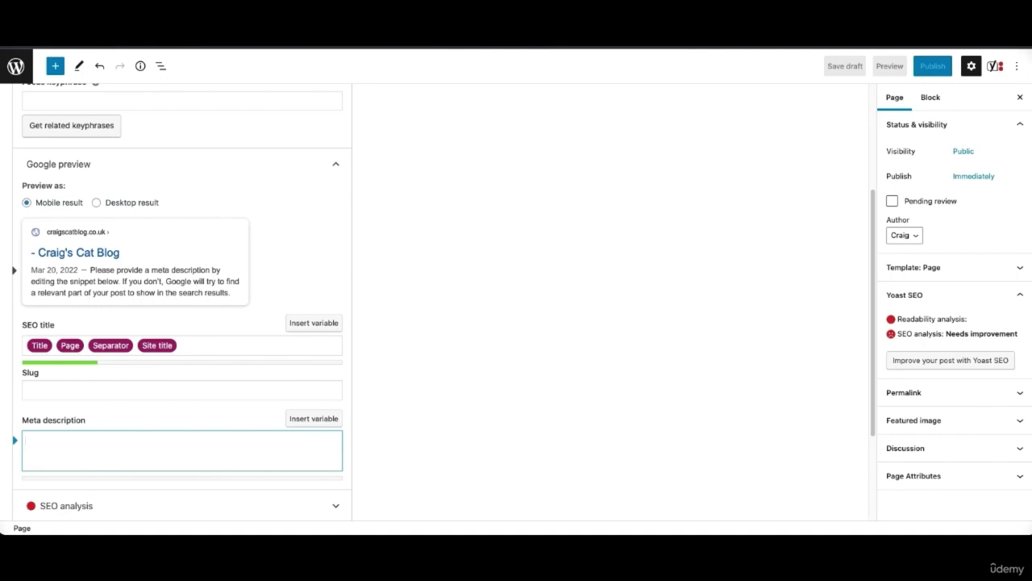
pyautogui.click(481, 177)
pyautogui.scroll(3, 481, 178)
pyautogui.click(31, 282)
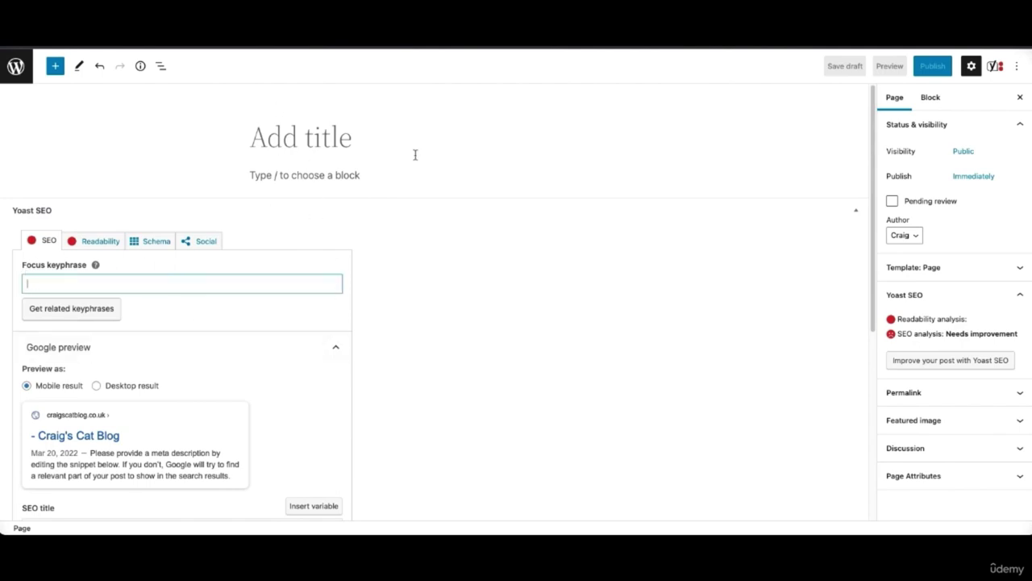
pyautogui.scroll(-5, 166, 260)
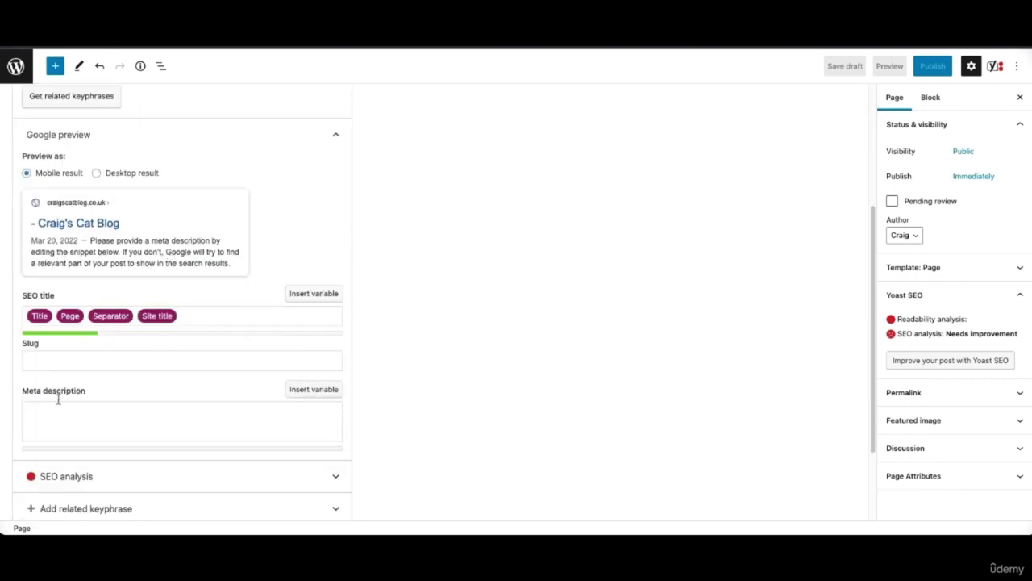
pyautogui.scroll(5, 217, 288)
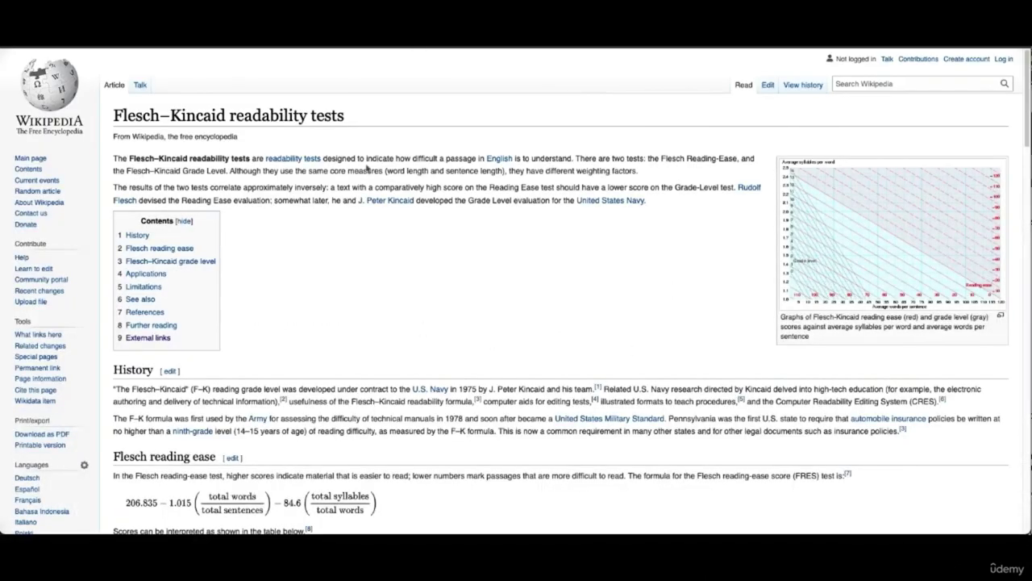
# Read the Wikipedia introductions to the Flesch–Kincaid readability tests and the Gunning fog index, highlighting what each one measures
pyautogui.moveTo(352, 158); pyautogui.dragTo(576, 158)
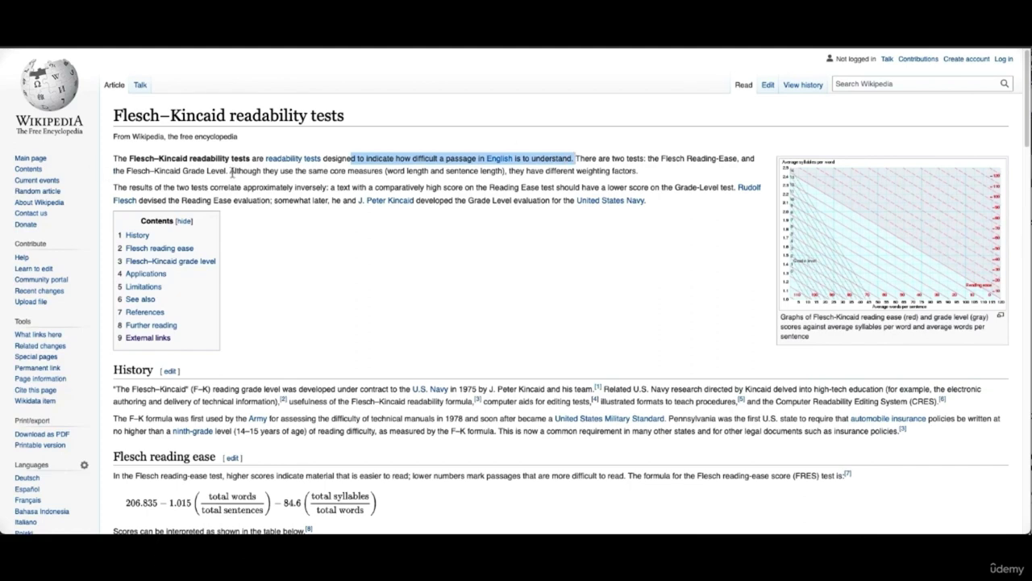
pyautogui.click(362, 48)
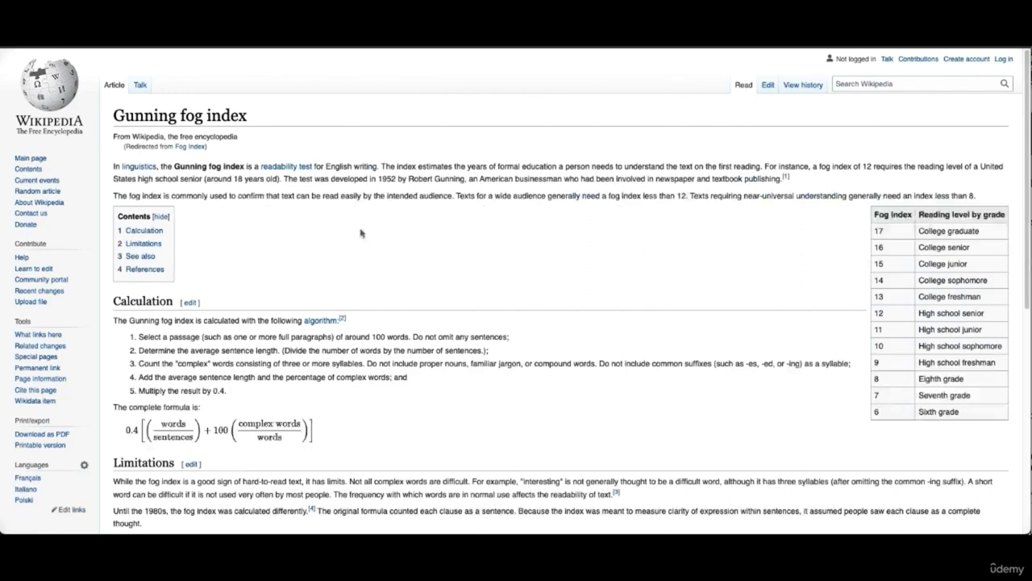
pyautogui.moveTo(196, 169); pyautogui.dragTo(762, 169)
pyautogui.click(454, 177)
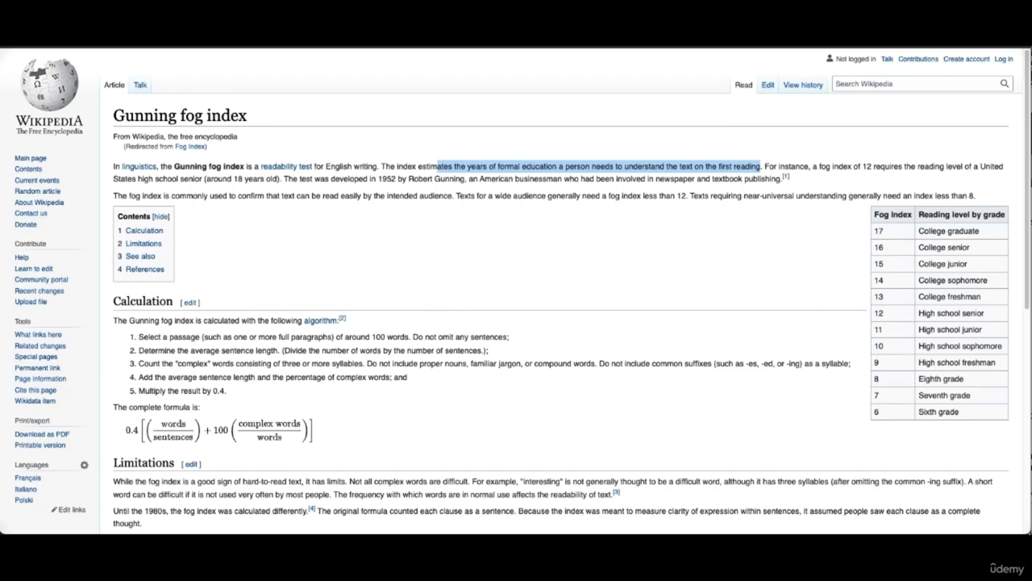
# Switch to the WordPress Sample Page and compare its text with the Yoast readability analysis
pyautogui.click(981, 48)
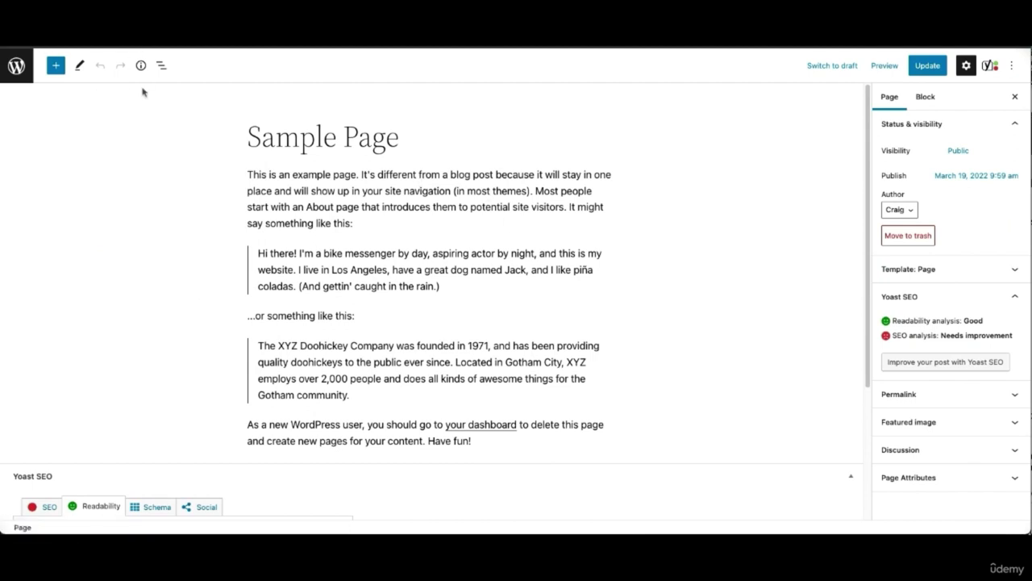
pyautogui.scroll(-5, 42, 86)
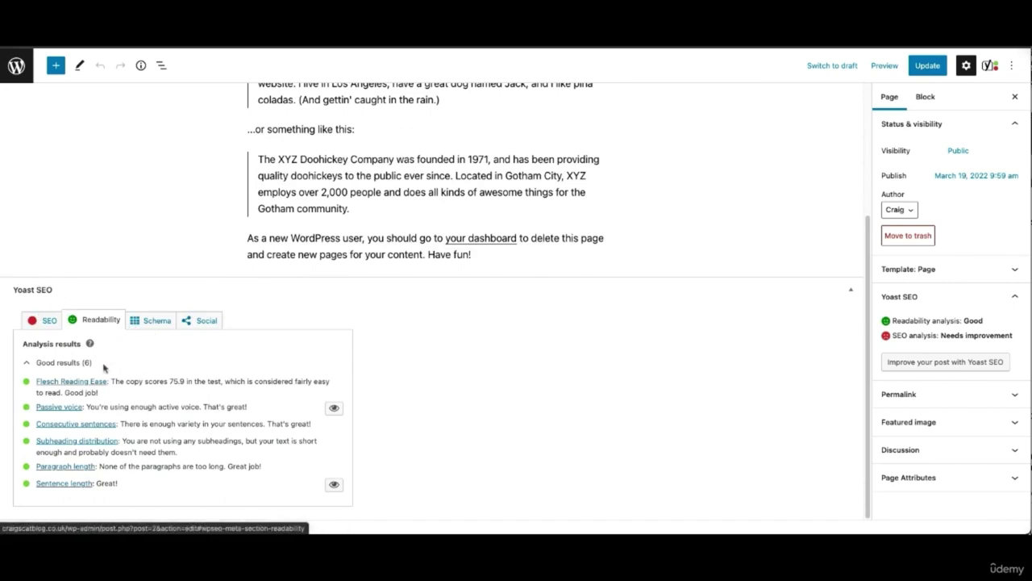
pyautogui.scroll(5, 106, 332)
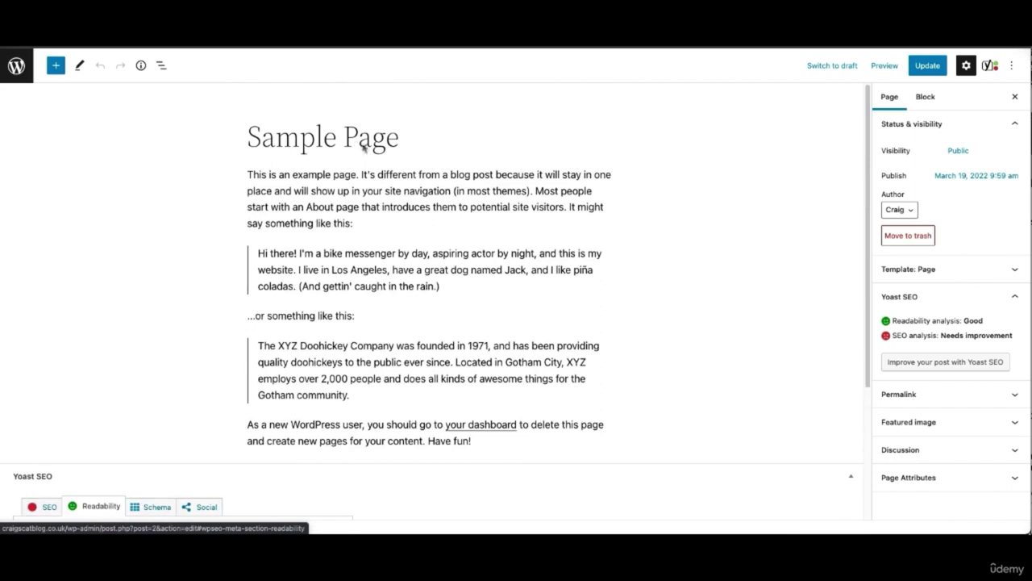
pyautogui.scroll(-5, 511, 228)
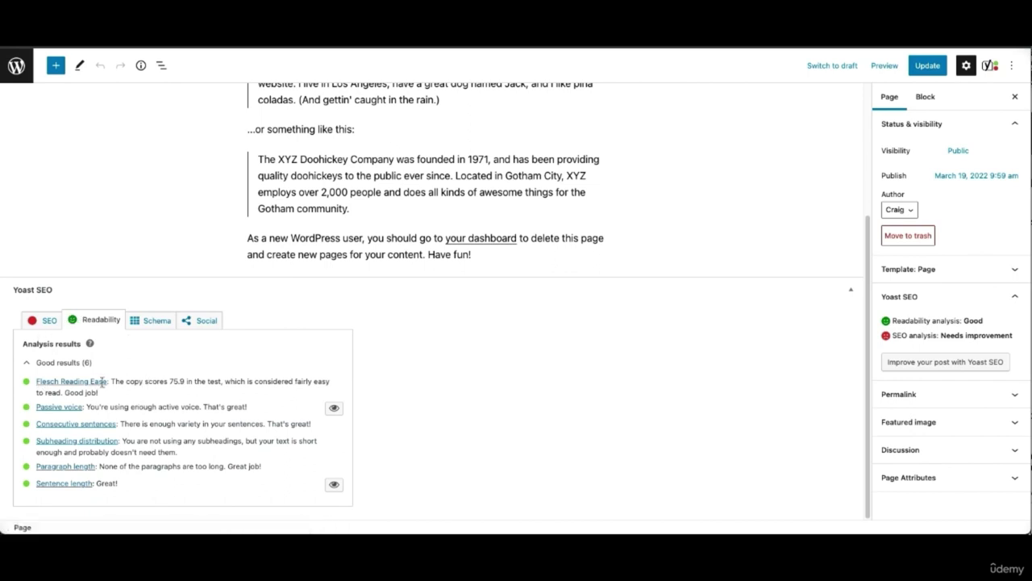
# Read the readability results for passive voice, consecutive sentences, subheading distribution, paragraph length and sentence length
pyautogui.moveTo(93, 412); pyautogui.dragTo(246, 414)
pyautogui.click(246, 414)
pyautogui.moveTo(158, 424); pyautogui.dragTo(337, 436)
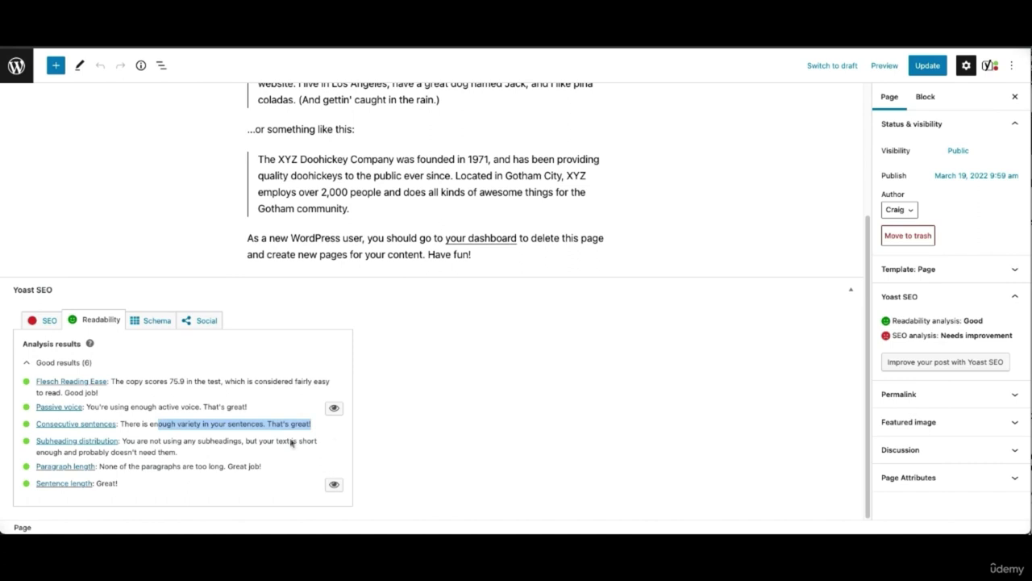
pyautogui.moveTo(123, 441); pyautogui.dragTo(232, 454)
pyautogui.click(232, 453)
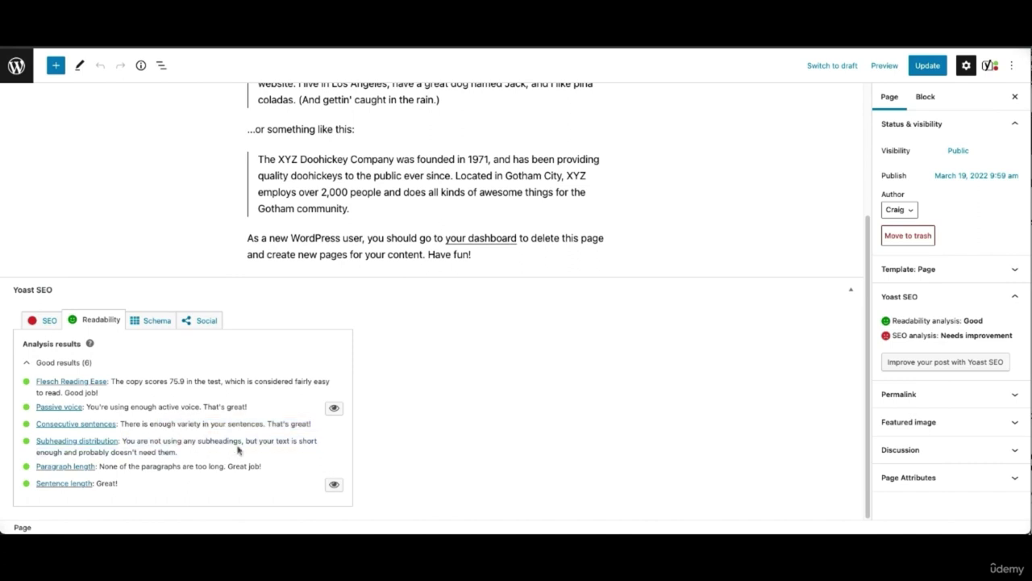
pyautogui.moveTo(100, 468); pyautogui.dragTo(266, 470)
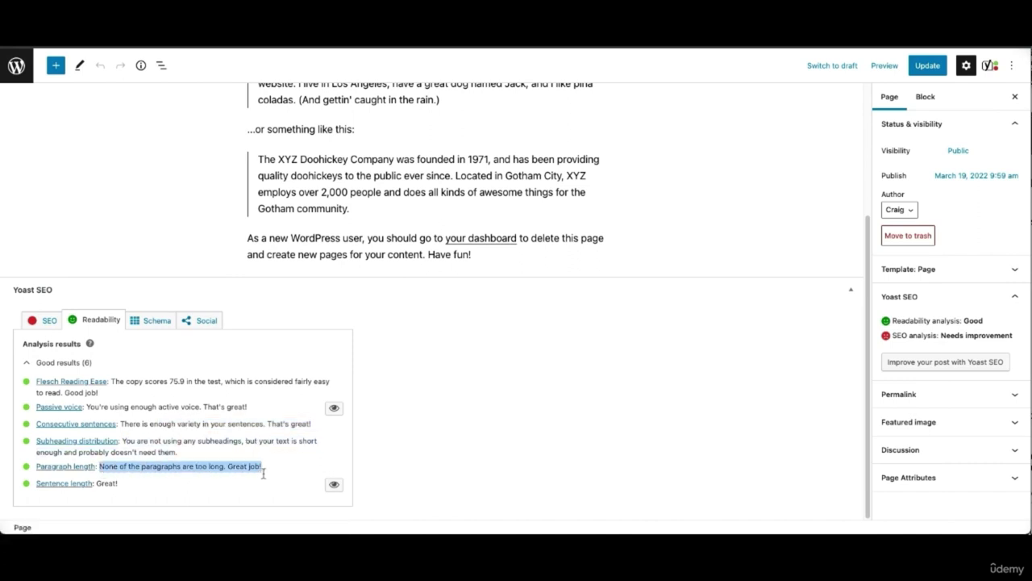
pyautogui.click(129, 491)
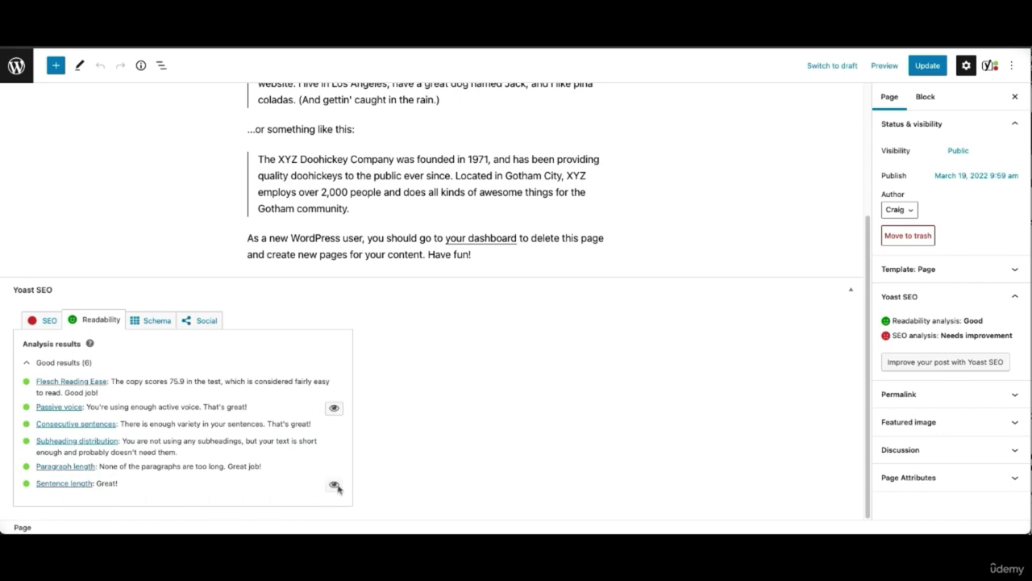
# Highlight the sentence length result and the passive voice result in the page text, removing each highlight after viewing it
pyautogui.click(334, 484)
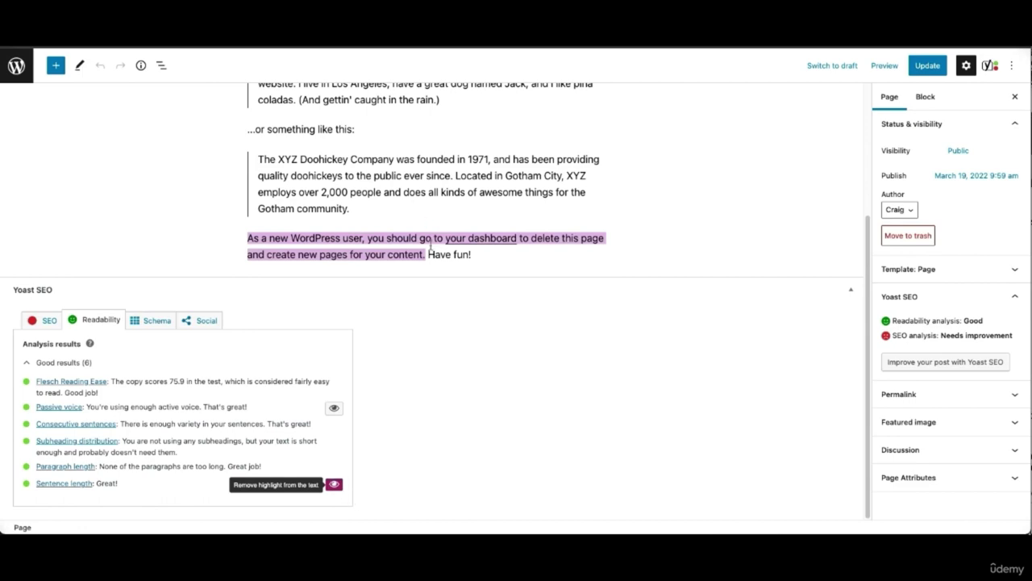
pyautogui.click(334, 484)
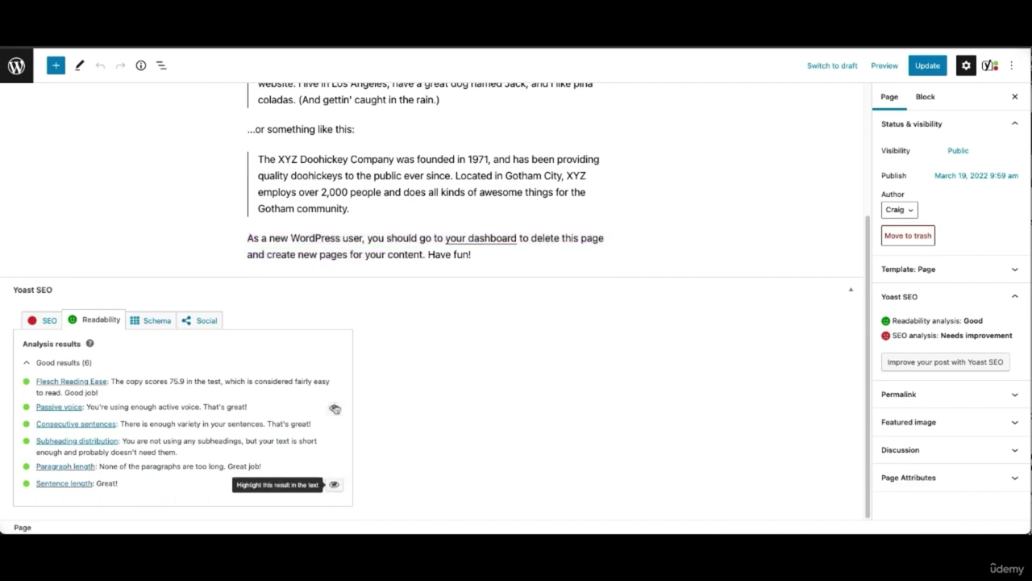
pyautogui.click(334, 407)
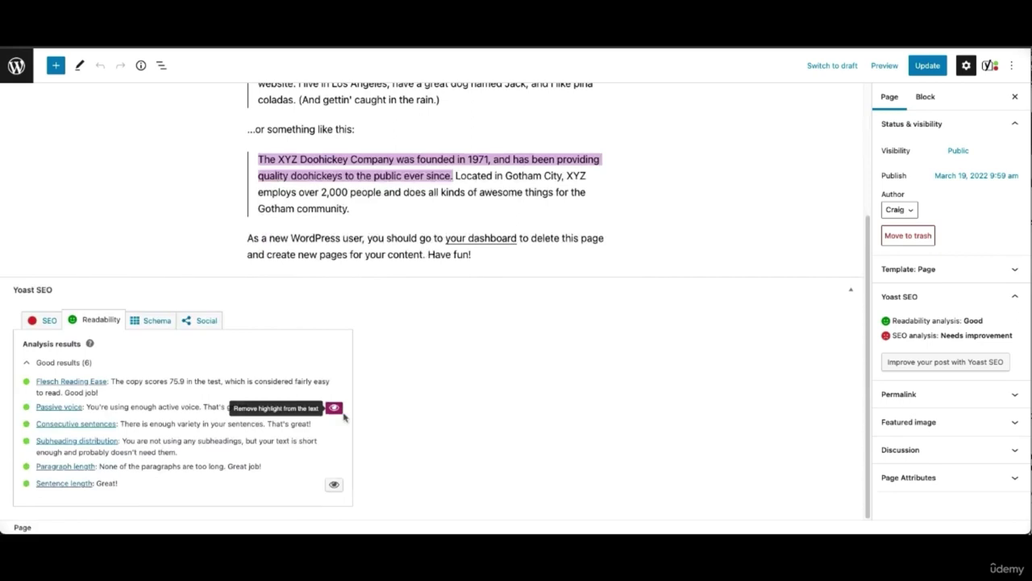
pyautogui.click(334, 408)
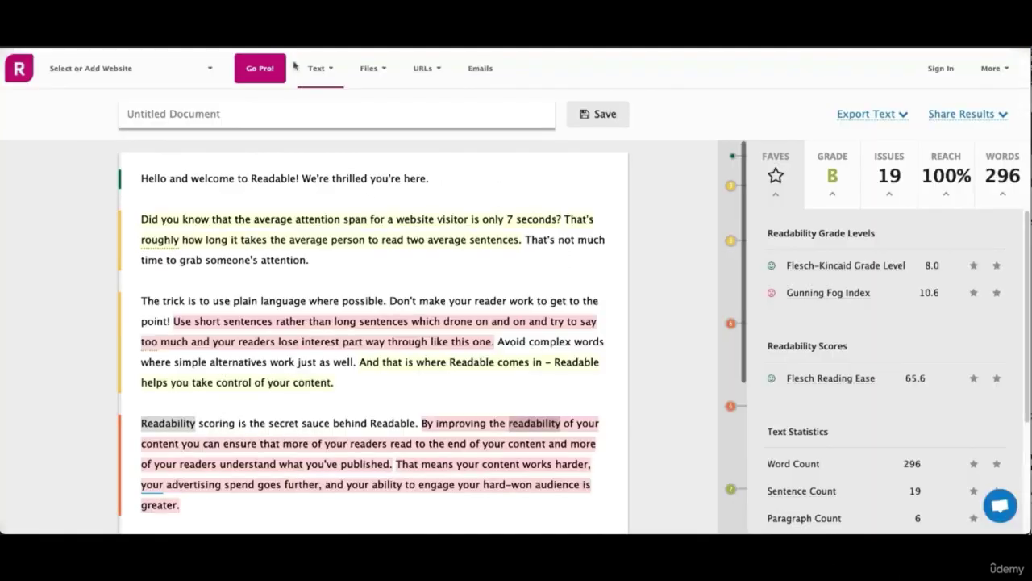
# Switch to Readable and examine the sample text and its grade-level scores
pyautogui.moveTo(225, 181); pyautogui.dragTo(335, 278)
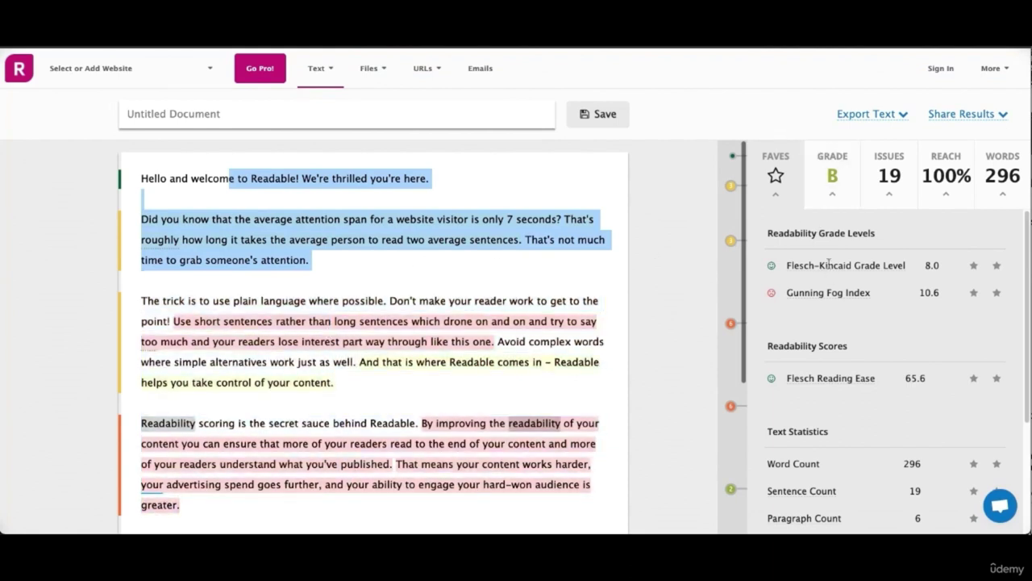
pyautogui.click(853, 159)
pyautogui.scroll(-1, 830, 322)
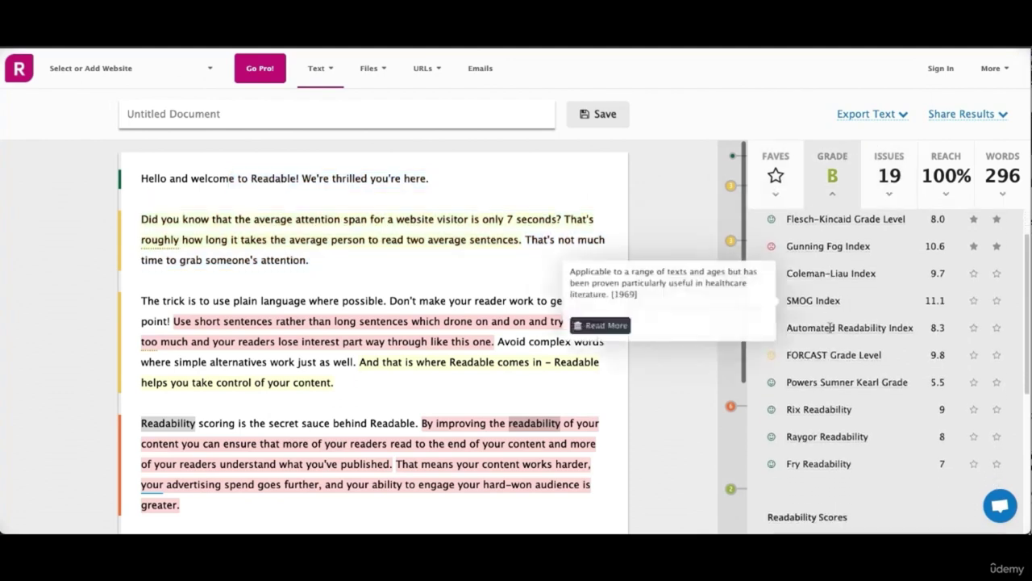
pyautogui.scroll(1, 855, 274)
# Review the sample text's readability and text density issues, and step through the sentences longer than 30 syllables
pyautogui.click(895, 184)
pyautogui.scroll(-2, 876, 270)
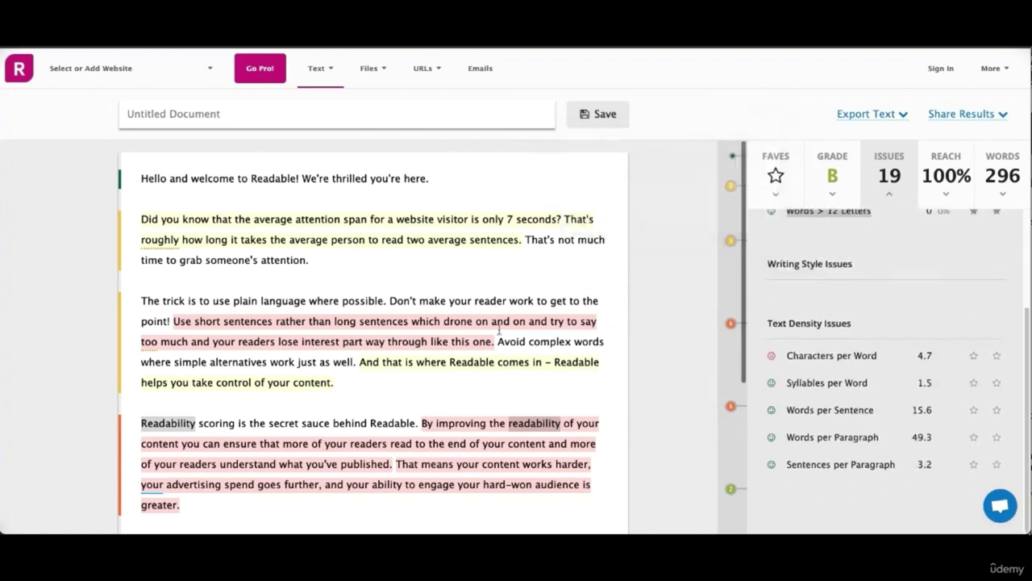
pyautogui.scroll(2, 863, 274)
pyautogui.click(857, 266)
pyautogui.click(856, 266)
pyautogui.click(856, 266)
pyautogui.click(856, 266)
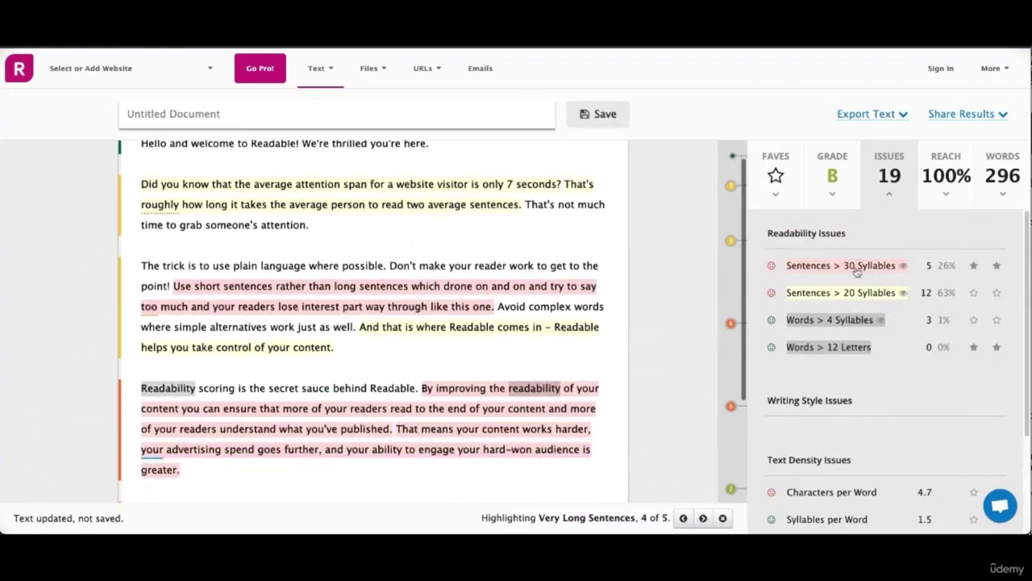
pyautogui.click(856, 266)
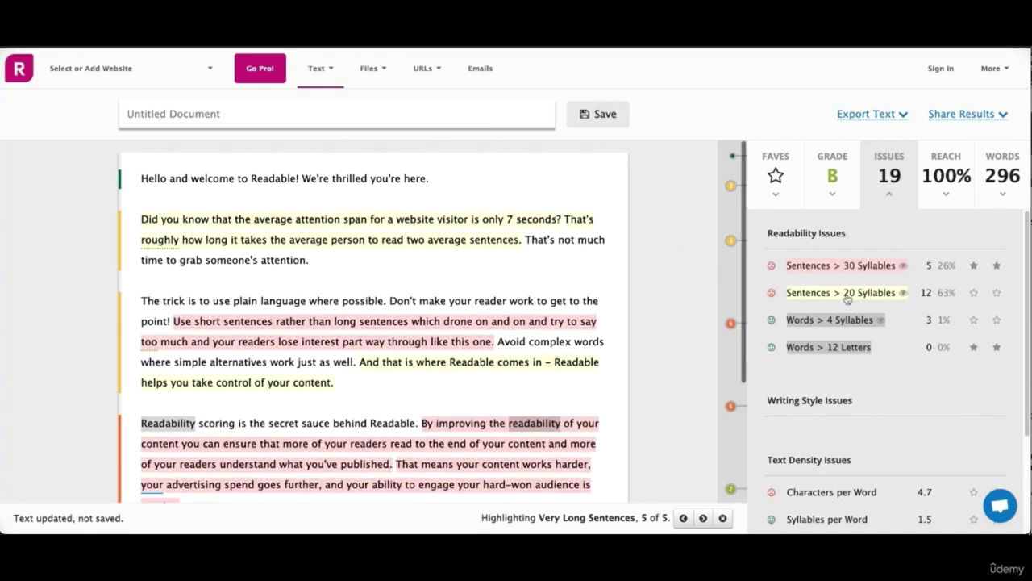
# Examine the sample text's audience reach explanation, and show its word, sentence and timing statistics
pyautogui.click(945, 174)
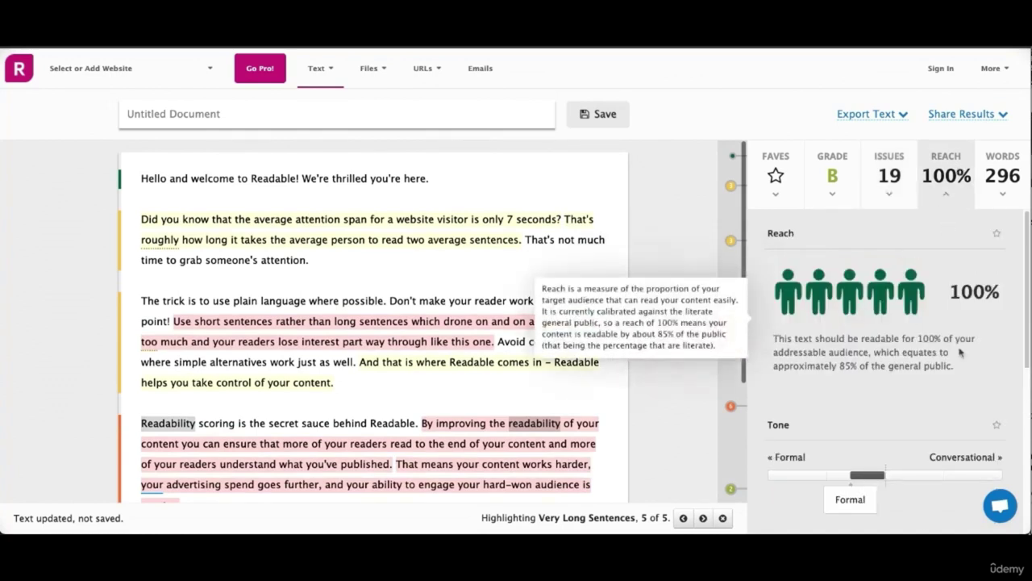
pyautogui.moveTo(958, 367); pyautogui.dragTo(773, 337)
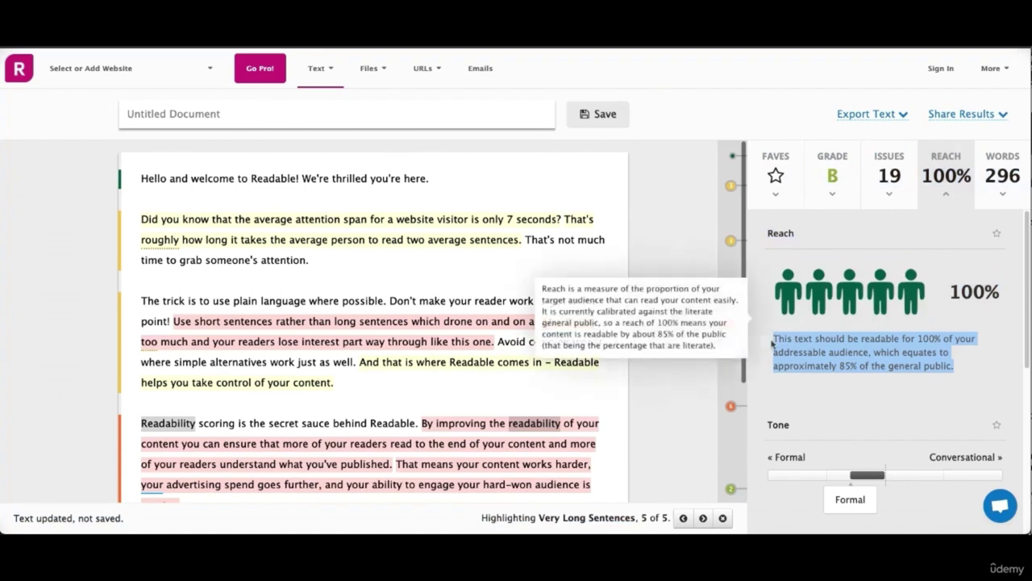
pyautogui.click(1002, 165)
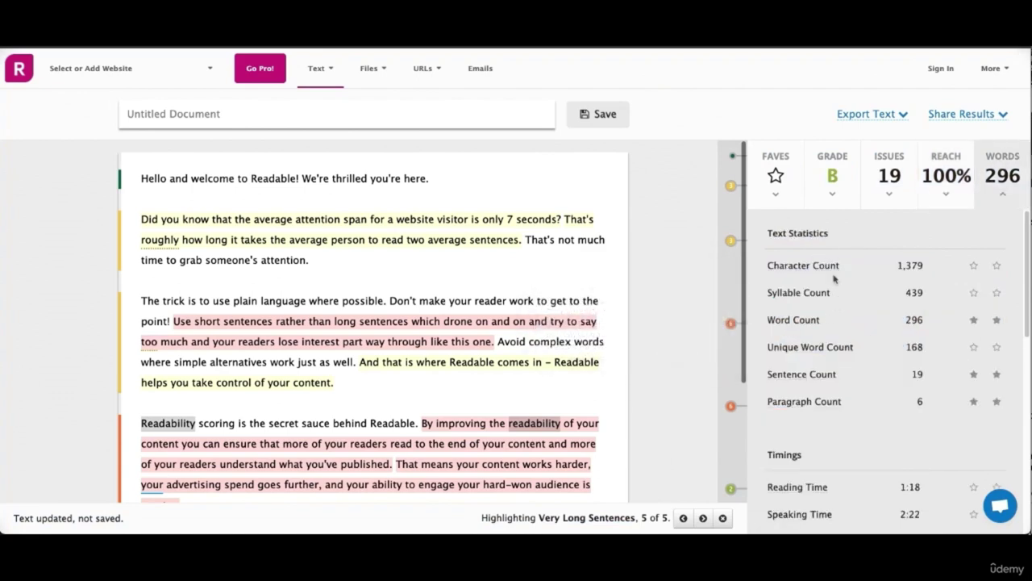
# Switch from Readable back to WordPress, leave the Sample Page editor and start a new blog post
pyautogui.click(829, 181)
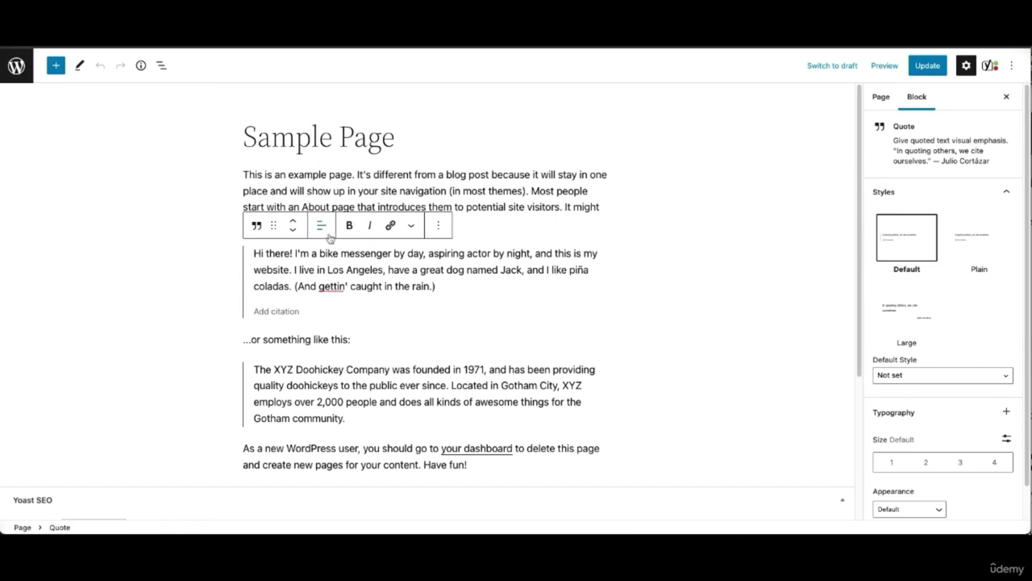
pyautogui.click(131, 274)
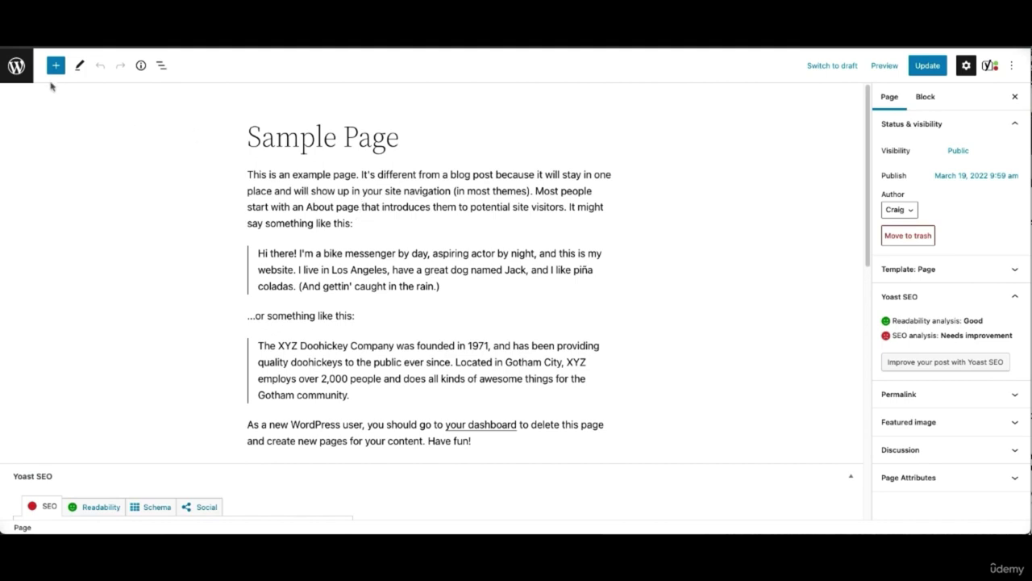
pyautogui.click(16, 71)
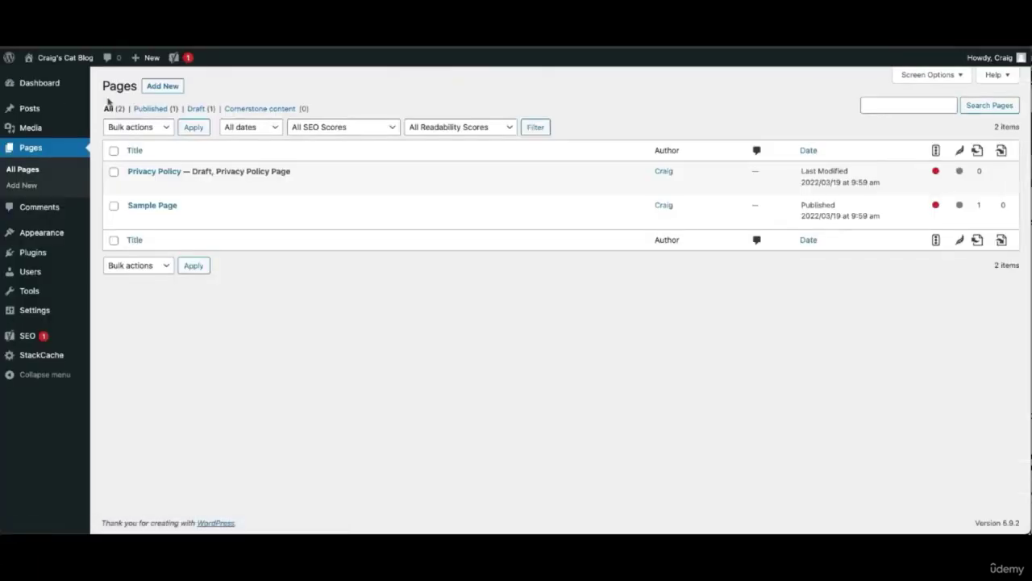
pyautogui.click(47, 108)
pyautogui.click(150, 92)
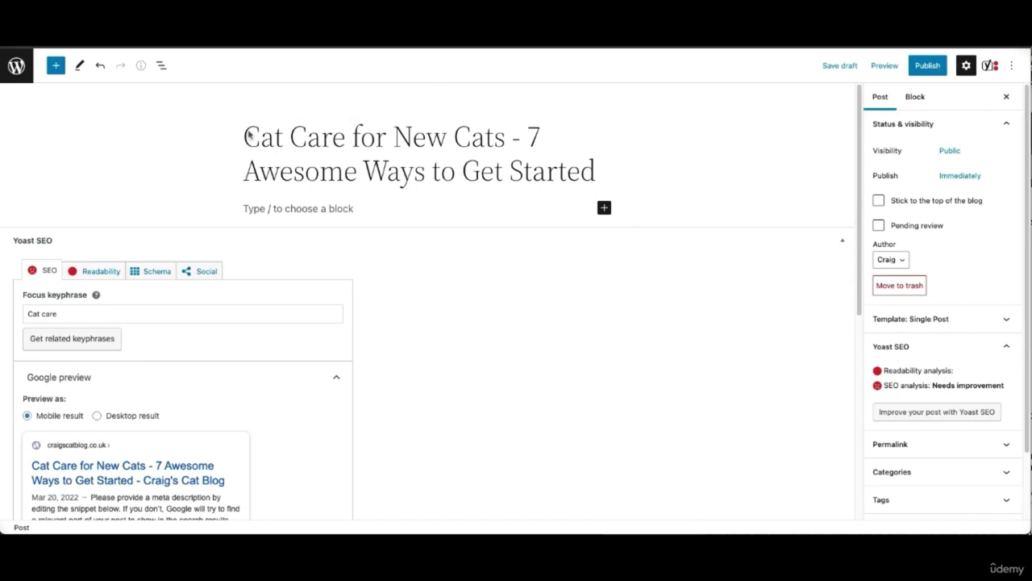
# Highlight the post title's parts in turn: "Cat Care", "Cat Care for New Cats", the number 7 and "Awesome Ways"
pyautogui.moveTo(247, 137); pyautogui.dragTo(340, 140)
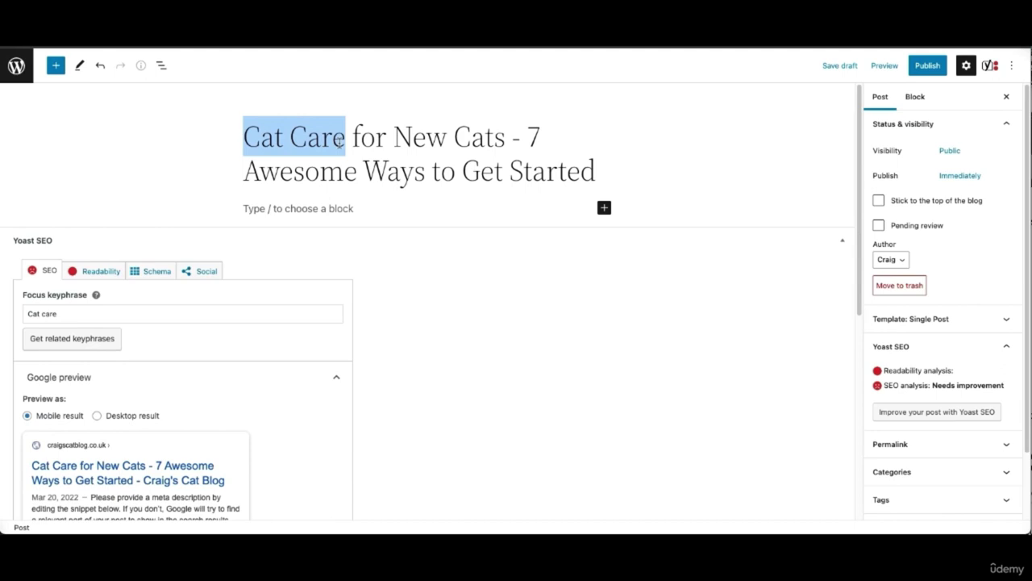
pyautogui.moveTo(339, 140); pyautogui.dragTo(506, 139)
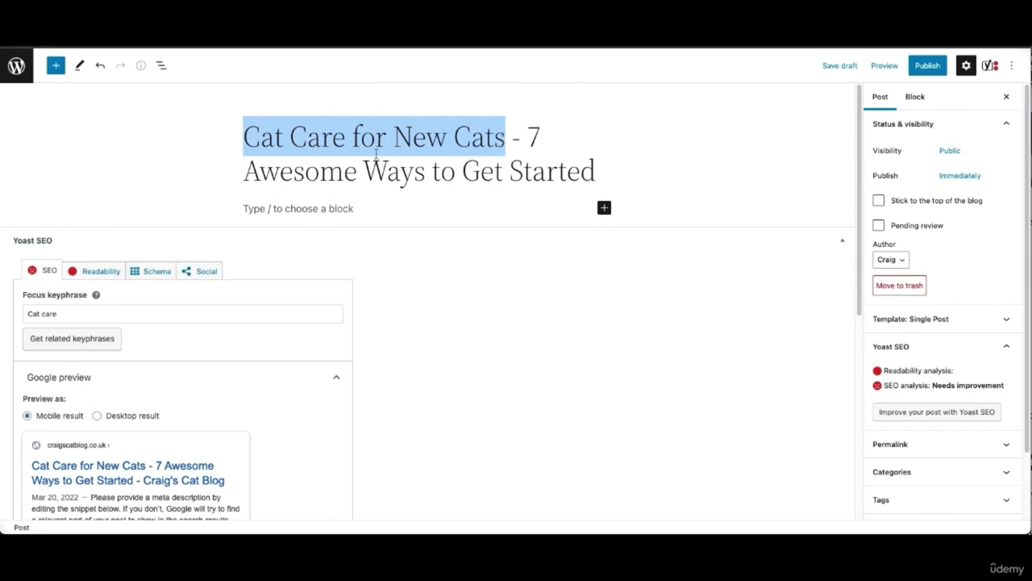
pyautogui.click(521, 142)
pyautogui.doubleClick(533, 133)
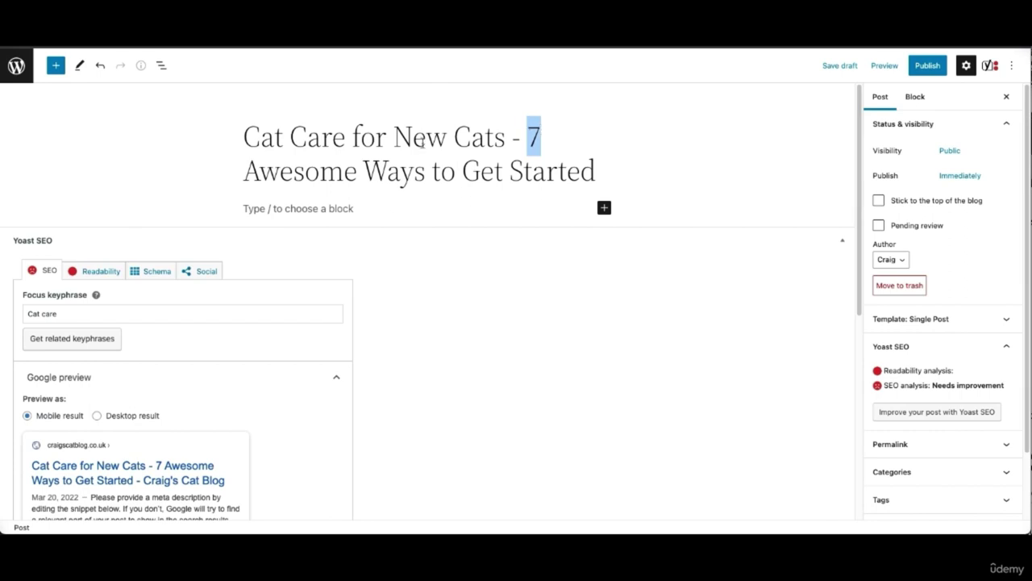
pyautogui.moveTo(256, 172); pyautogui.dragTo(401, 173)
pyautogui.click(401, 172)
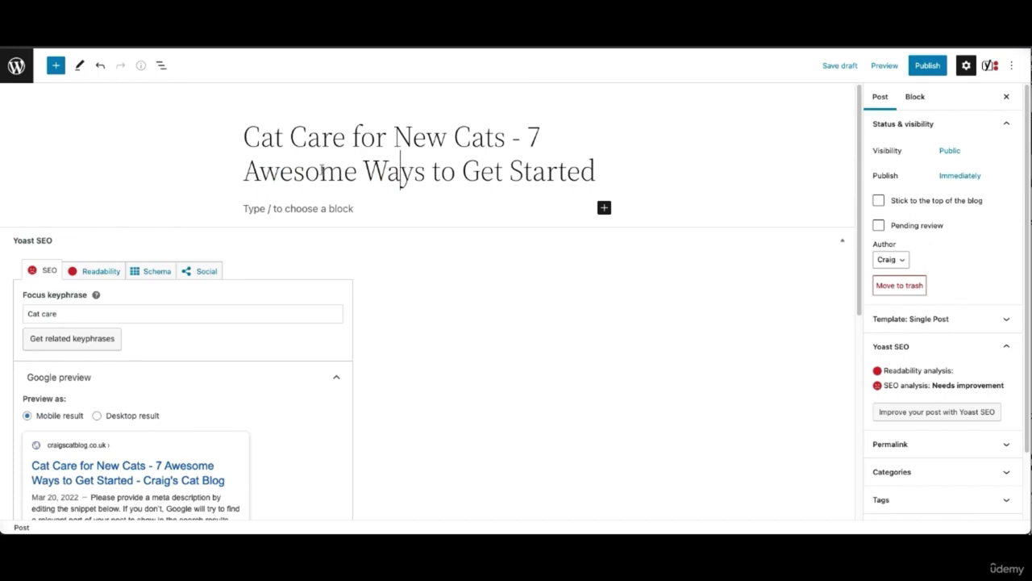
pyautogui.moveTo(244, 171); pyautogui.dragTo(420, 173)
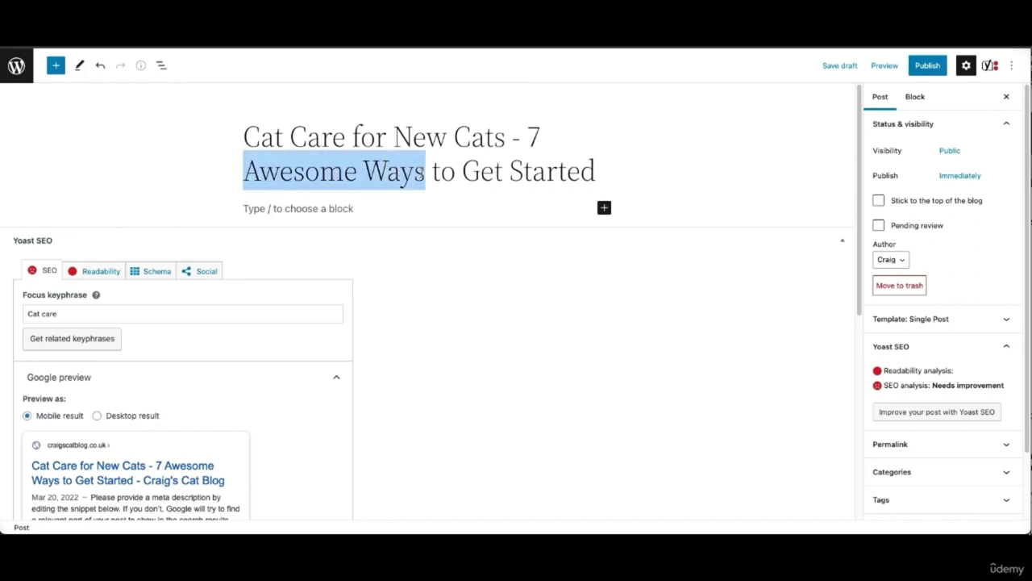
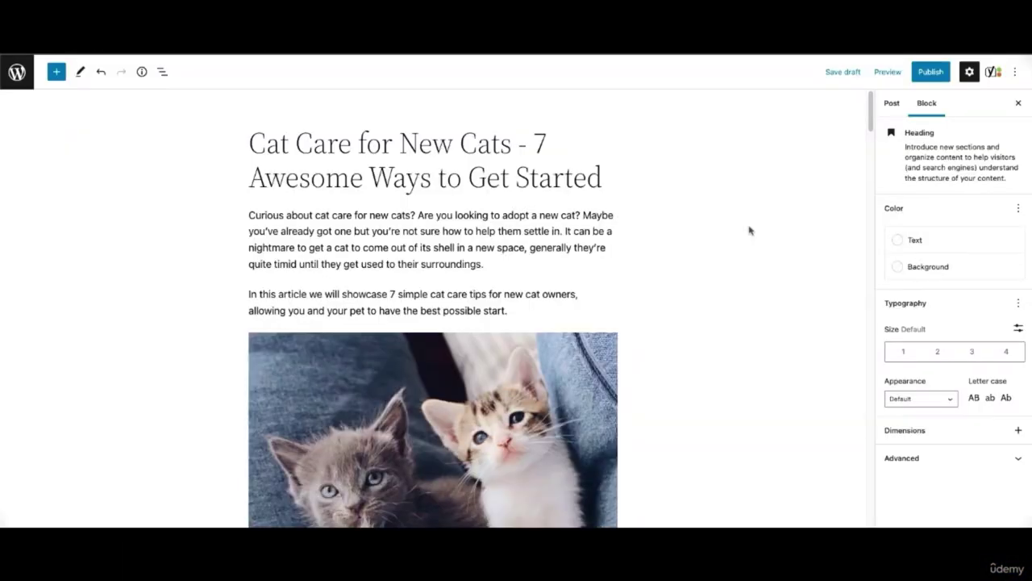
# Look through the cat care article and review the problems listed in its Yoast SEO analysis
pyautogui.scroll(-5, 749, 232)
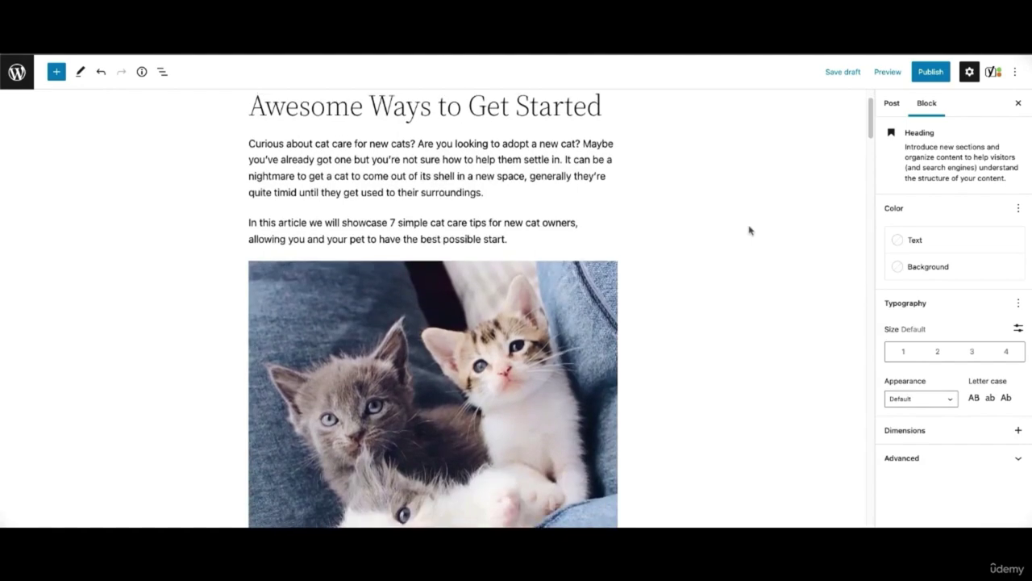
pyautogui.scroll(-10, 726, 304)
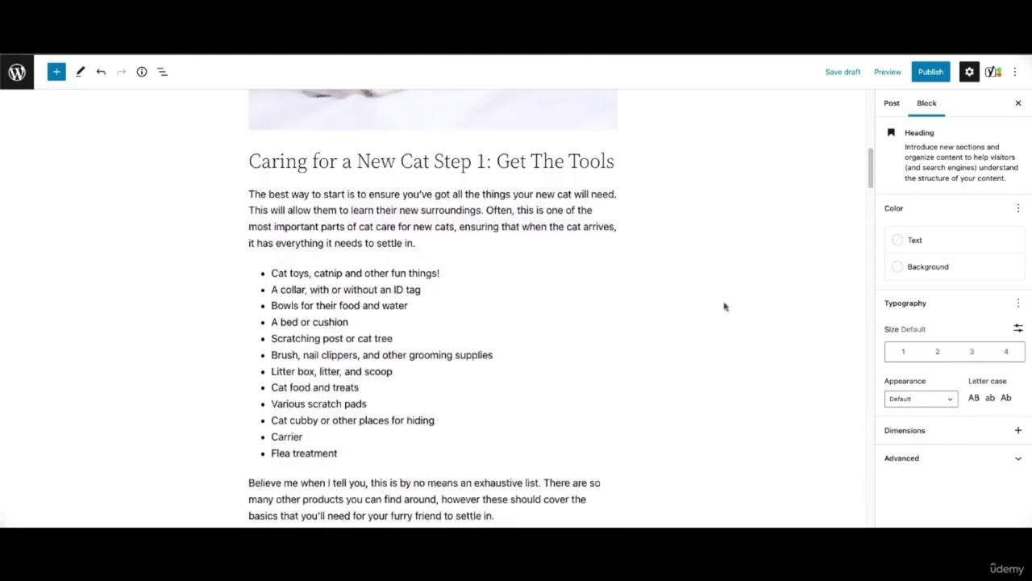
pyautogui.scroll(-15, 714, 302)
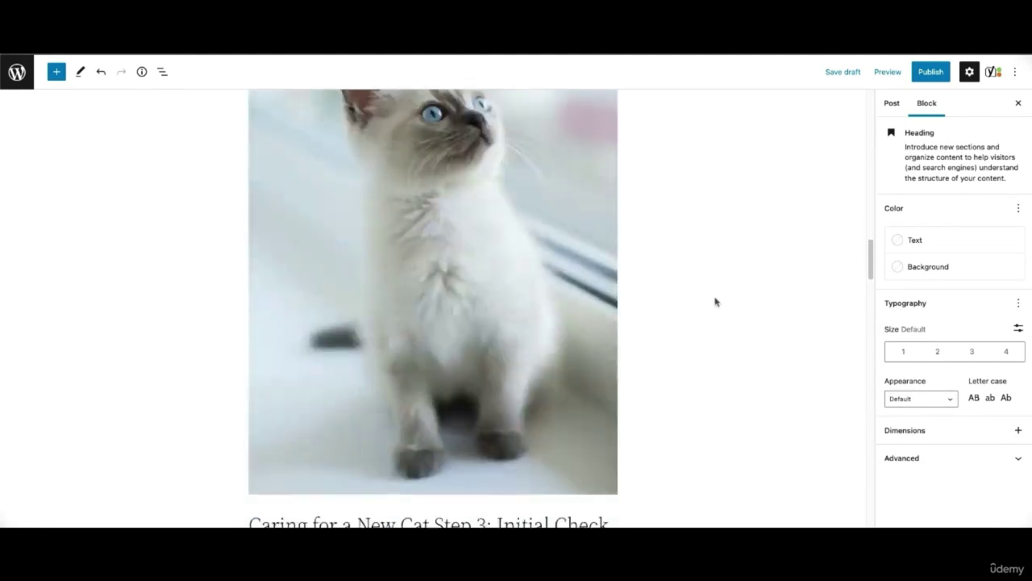
pyautogui.scroll(-3, 588, 306)
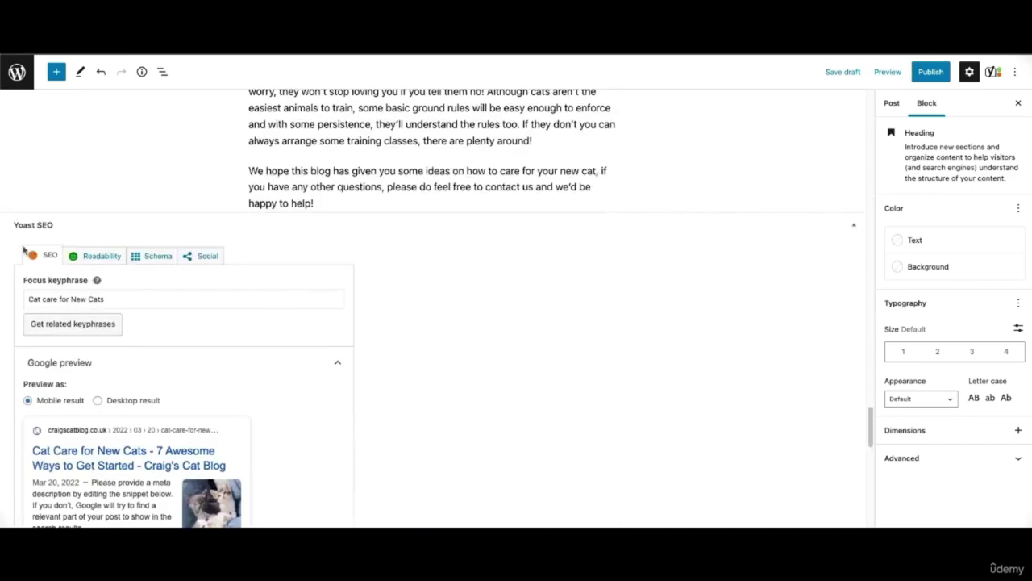
pyautogui.scroll(-8, 105, 267)
pyautogui.scroll(-6, 157, 282)
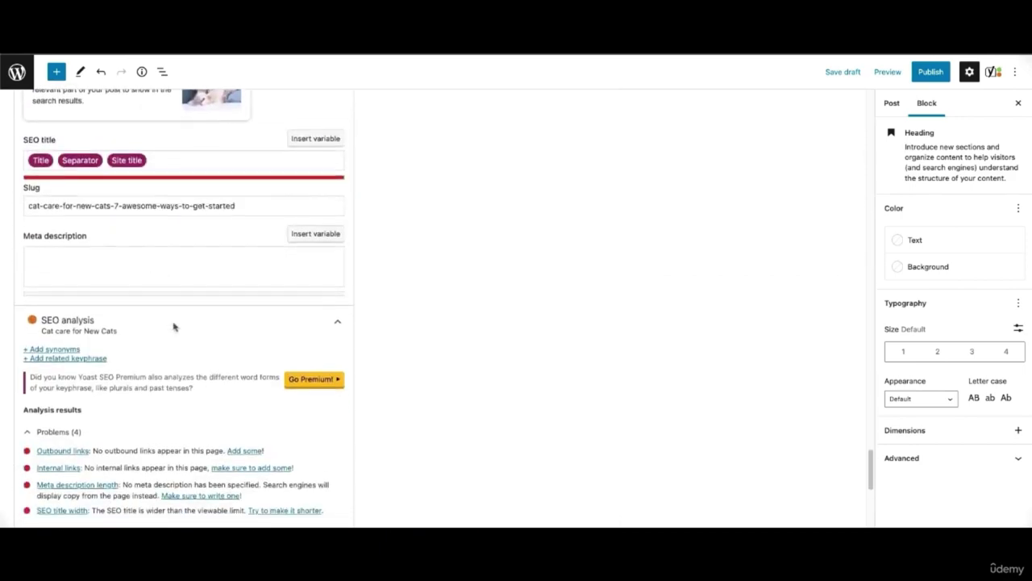
pyautogui.scroll(-2, 210, 340)
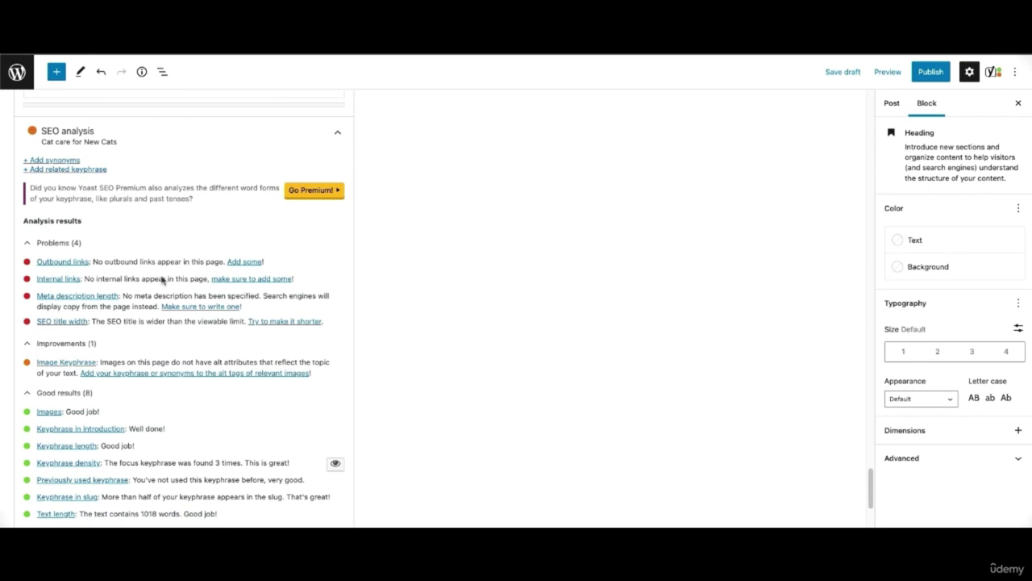
# Link "Cat toys" in the Step 1 tools list to the internal post "Our Favourite Cat Toys on The Market"
pyautogui.scroll(3, 161, 279)
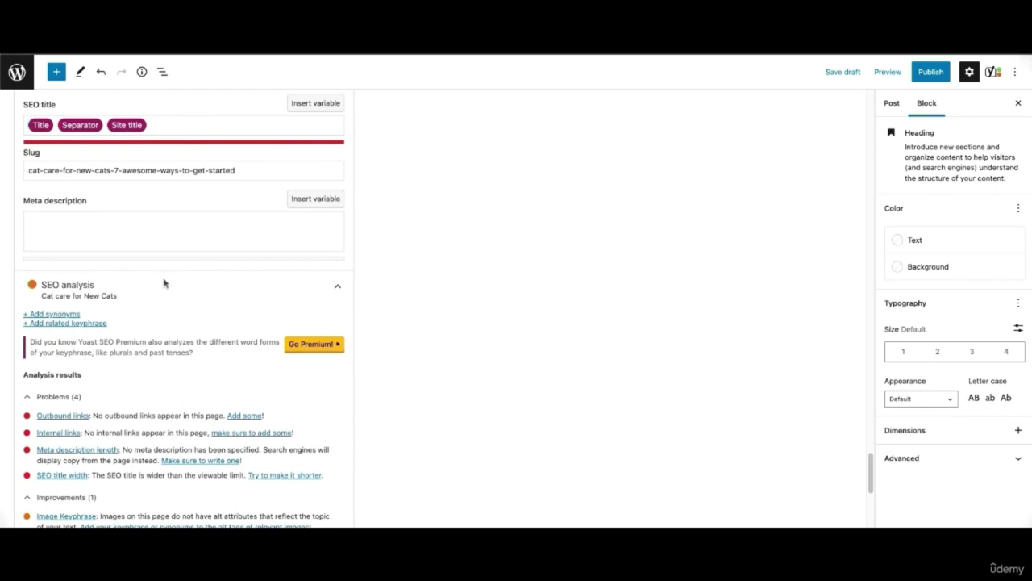
pyautogui.scroll(10, 169, 285)
pyautogui.scroll(15, 291, 293)
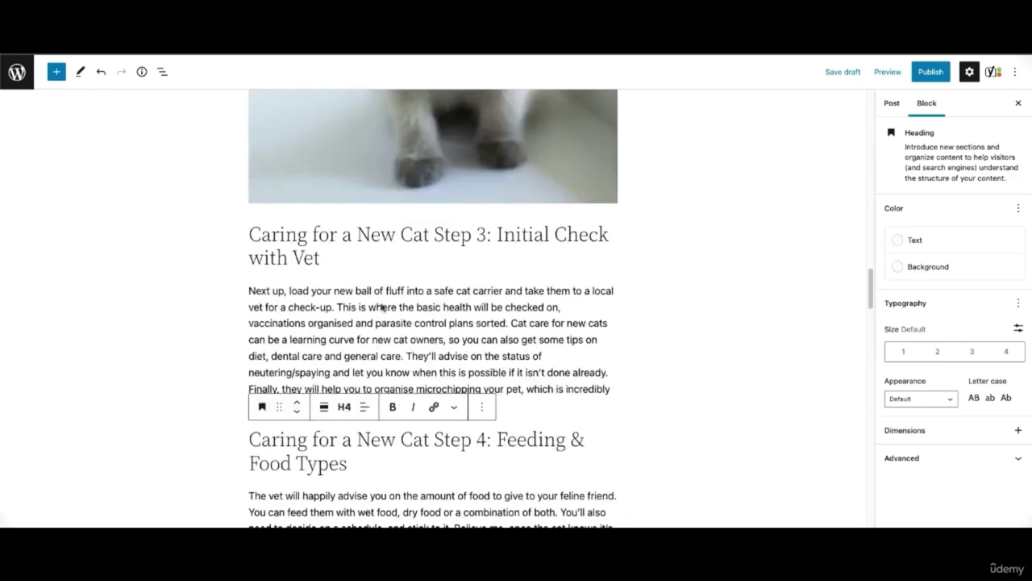
pyautogui.scroll(10, 382, 307)
pyautogui.scroll(8, 382, 307)
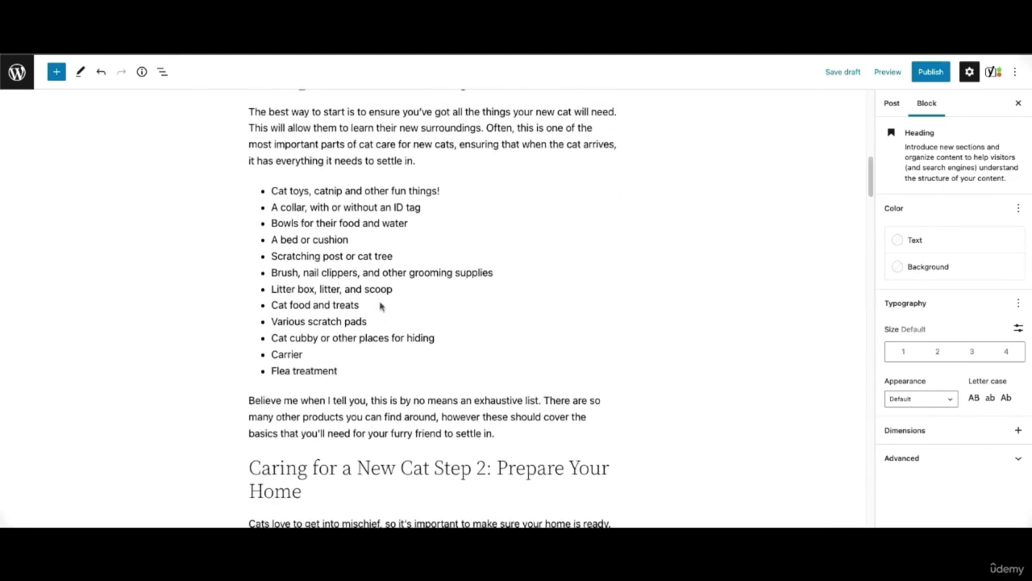
pyautogui.moveTo(273, 209); pyautogui.dragTo(310, 210)
pyautogui.click(456, 181)
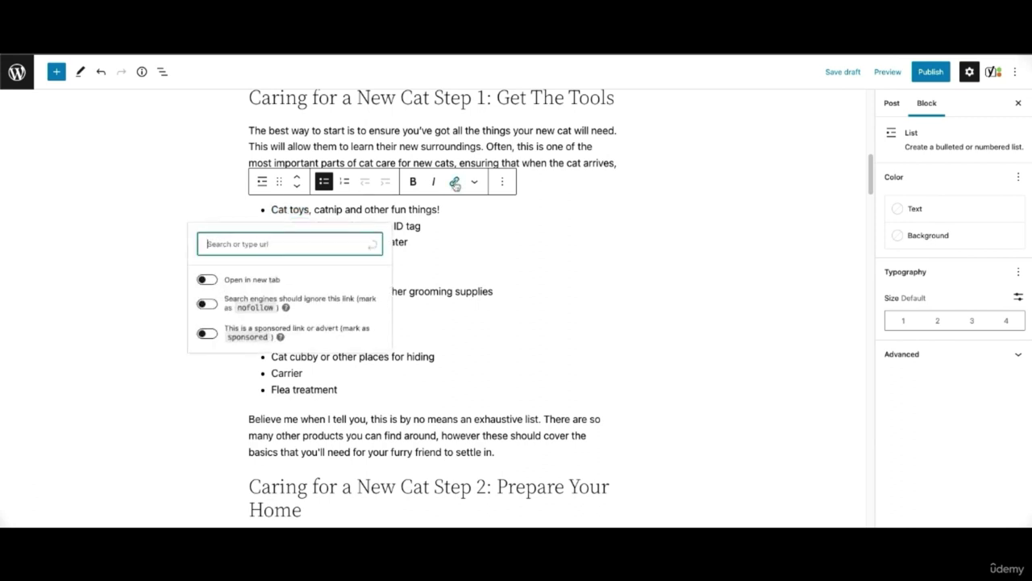
pyautogui.write('cat toy')
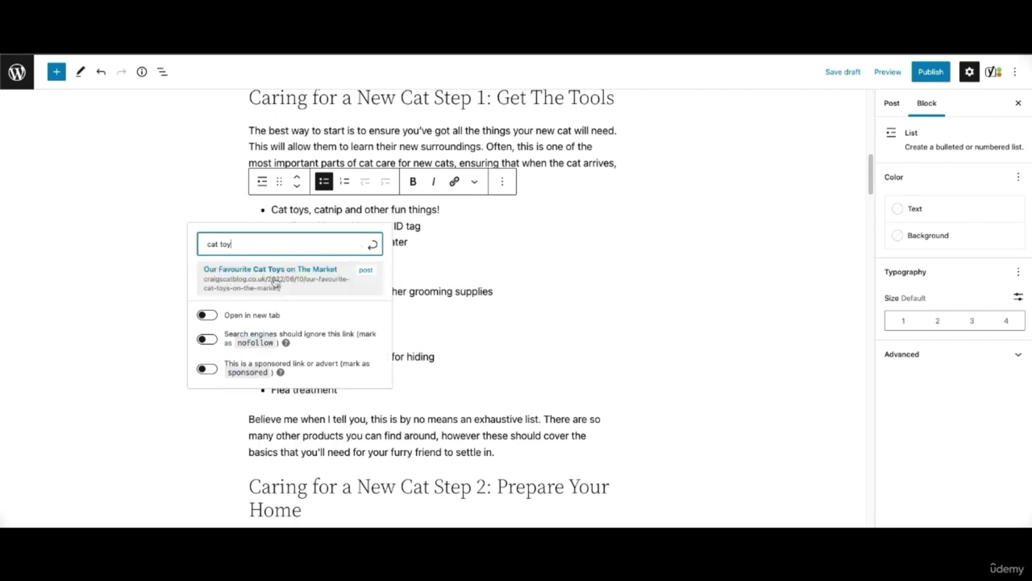
pyautogui.click(266, 277)
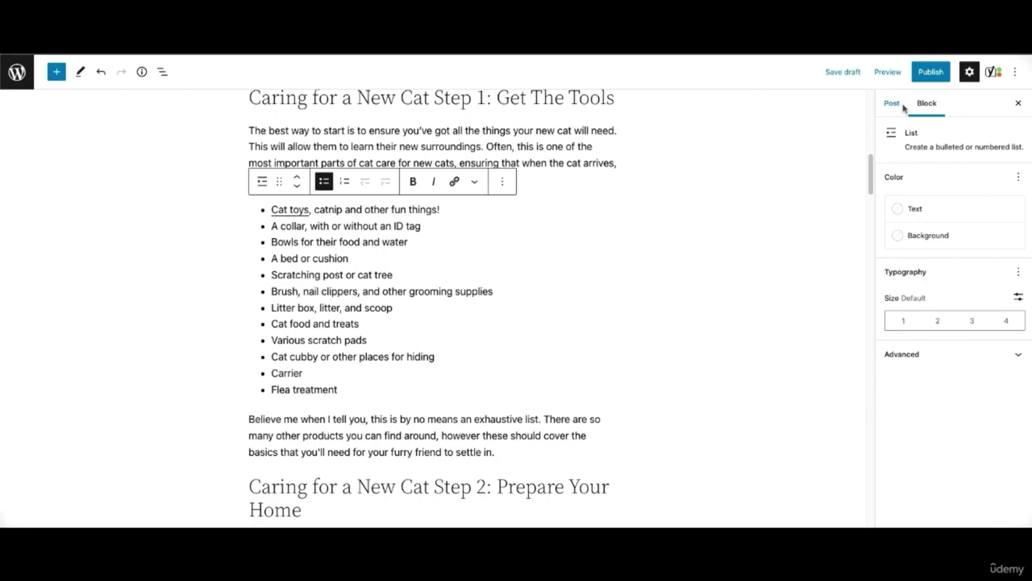
# Link the word "Catio" in the Step 6 enrichment list to the copied external search URL
pyautogui.click(895, 104)
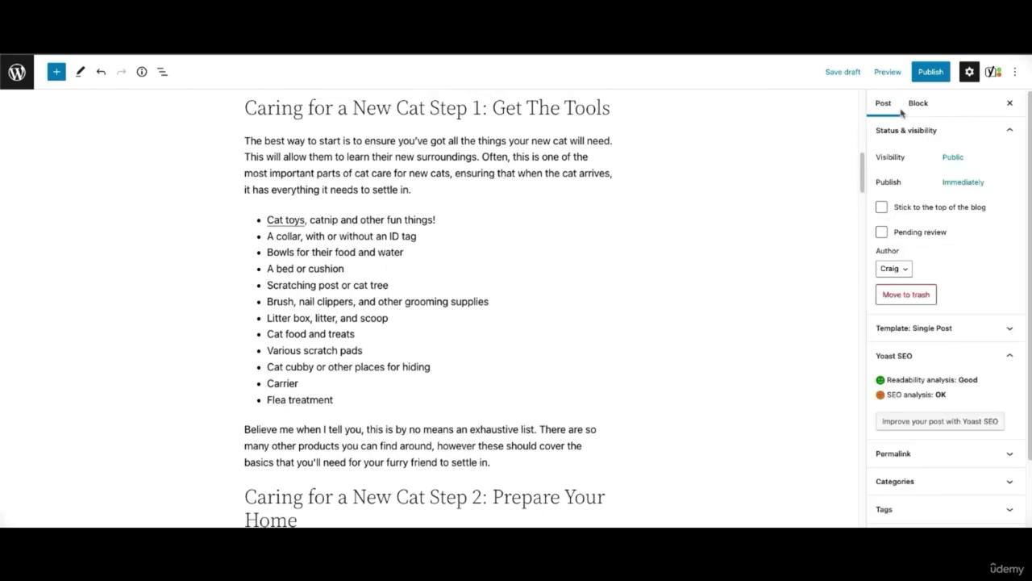
pyautogui.scroll(-10, 560, 219)
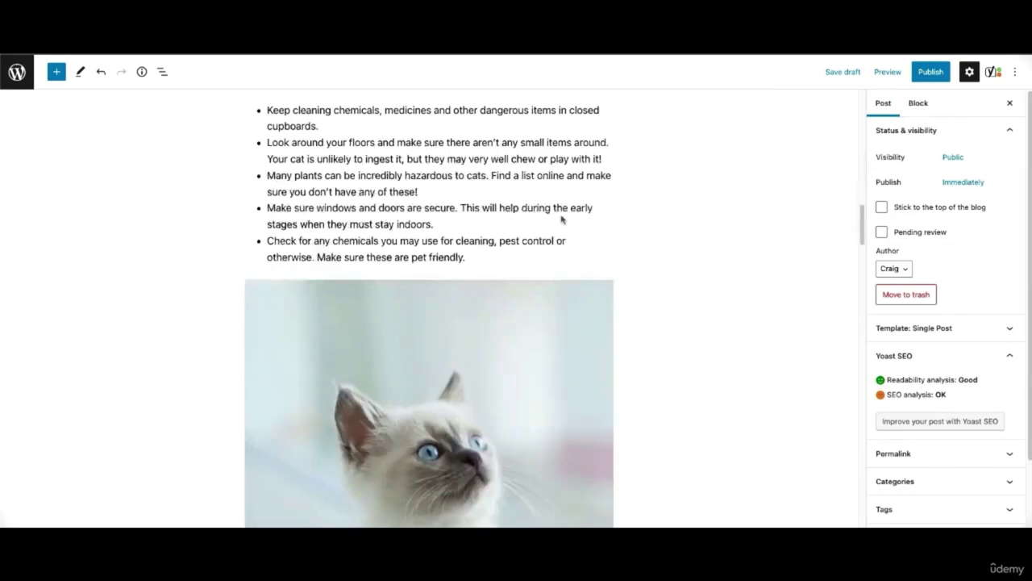
pyautogui.scroll(-15, 561, 221)
pyautogui.scroll(10, 558, 223)
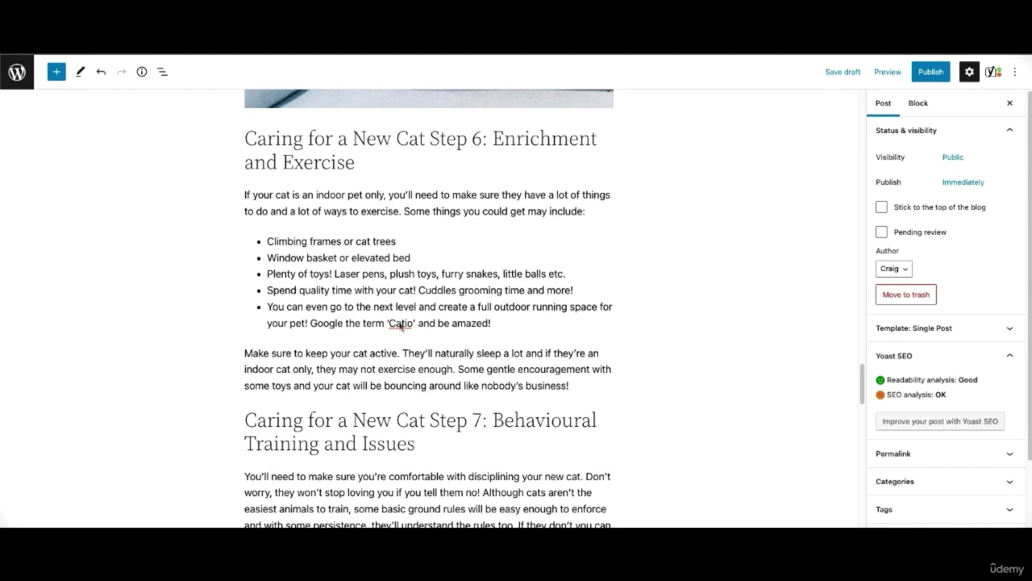
pyautogui.doubleClick(401, 323)
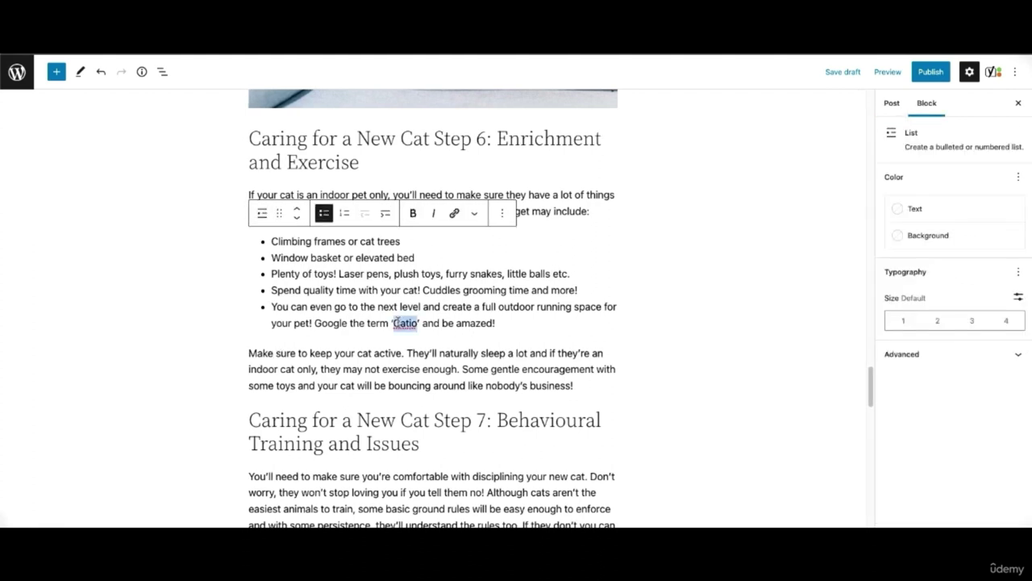
pyautogui.click(454, 215)
pyautogui.hotkey('ctrl', 'v')
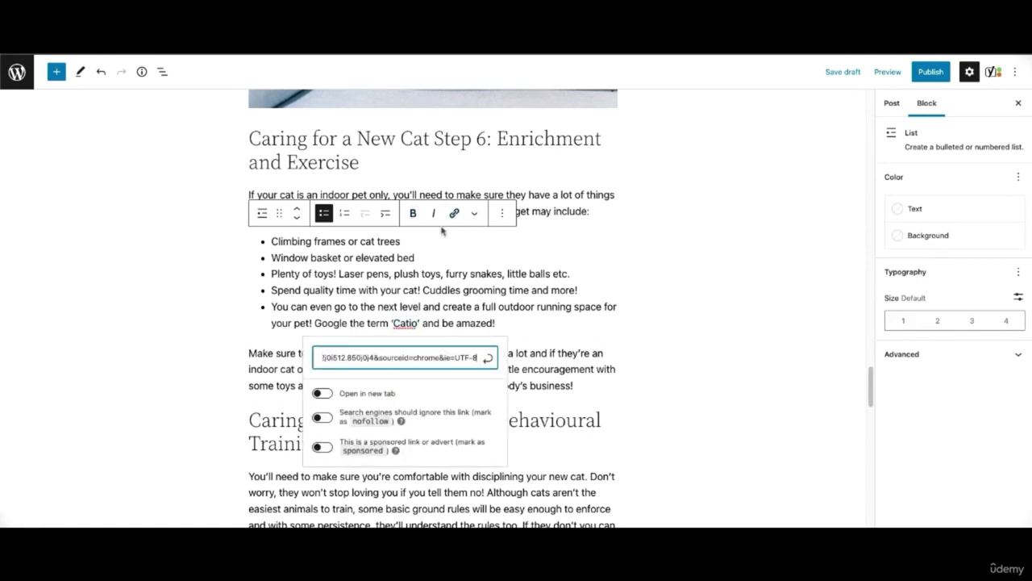
pyautogui.click(395, 387)
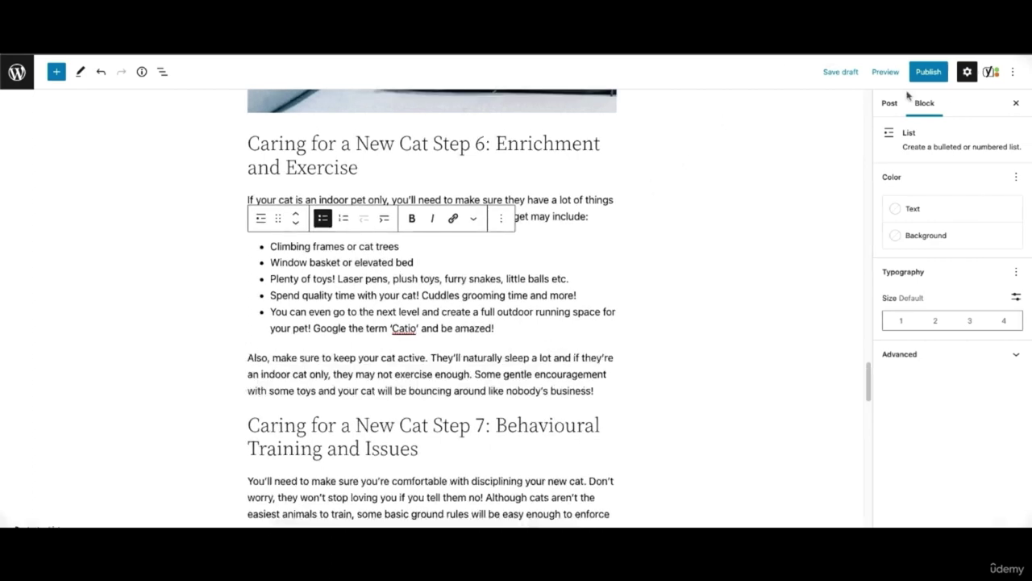
# Check the Yoast SEO analysis and give the kitten image above Step 6 the alt text "Cat Care for Timid Cats"
pyautogui.scroll(-5, 564, 291)
pyautogui.scroll(-10, 418, 242)
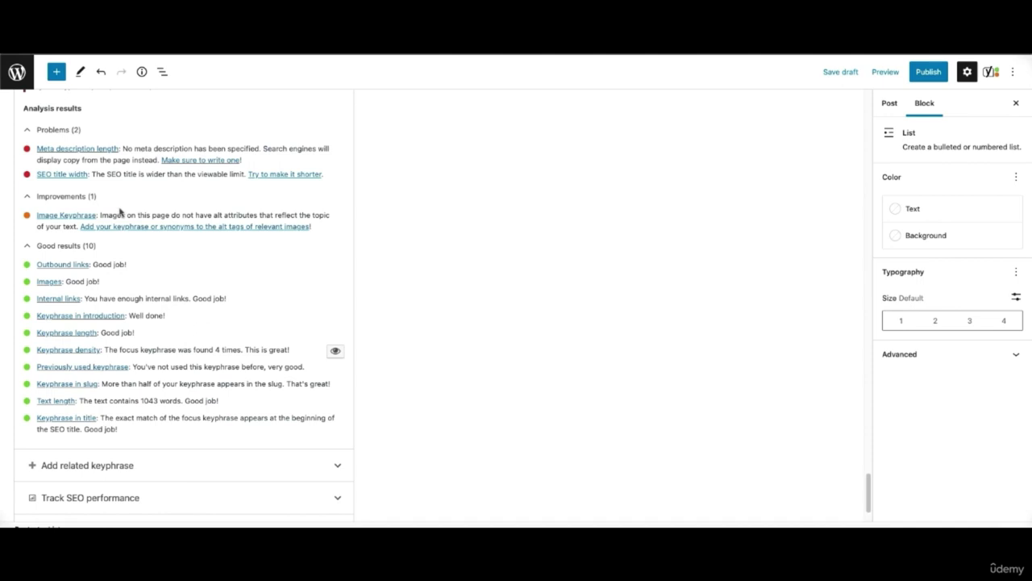
pyautogui.scroll(15, 119, 211)
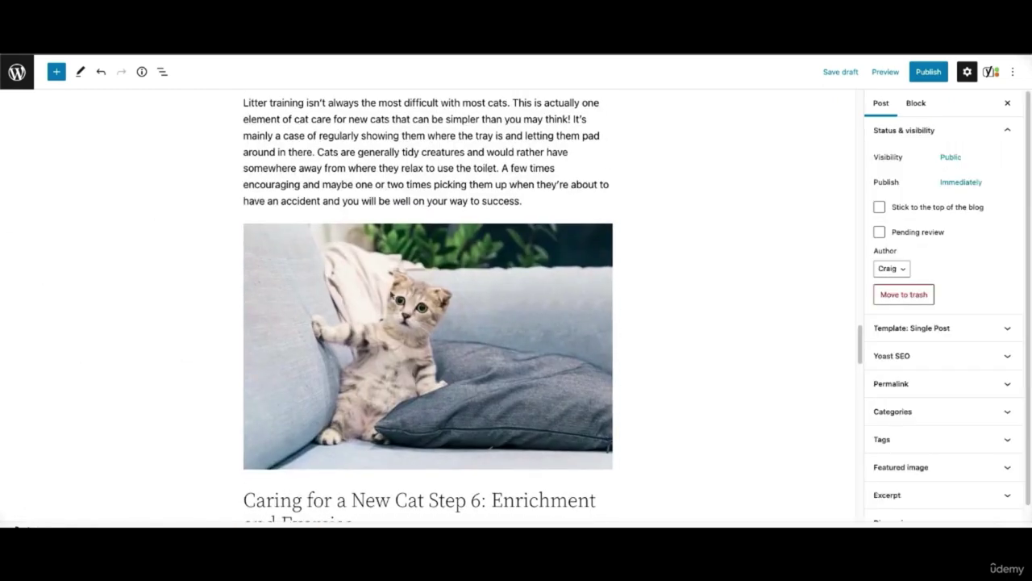
pyautogui.click(369, 284)
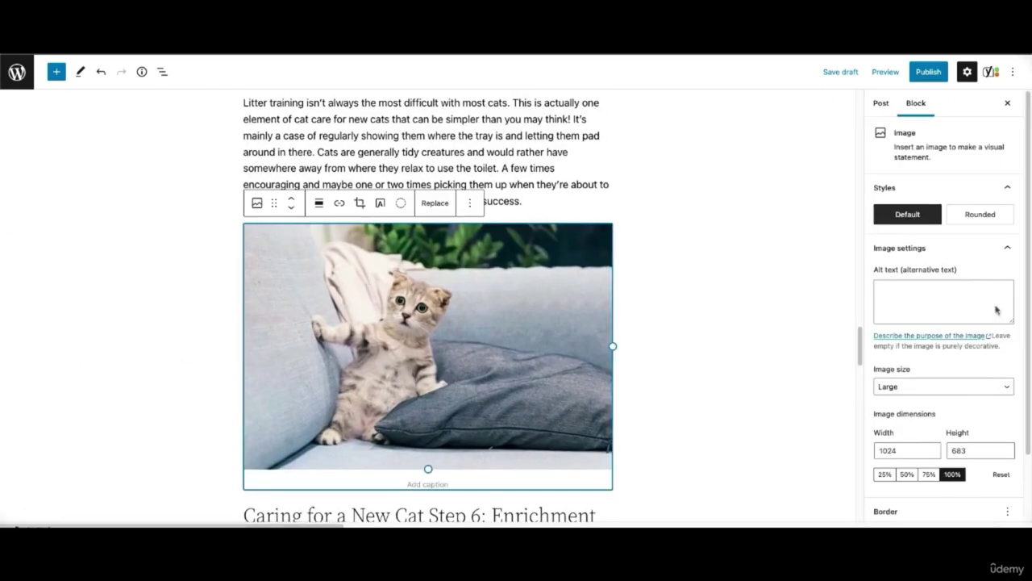
pyautogui.click(944, 292)
pyautogui.write('Cat Care for Timid Cats')
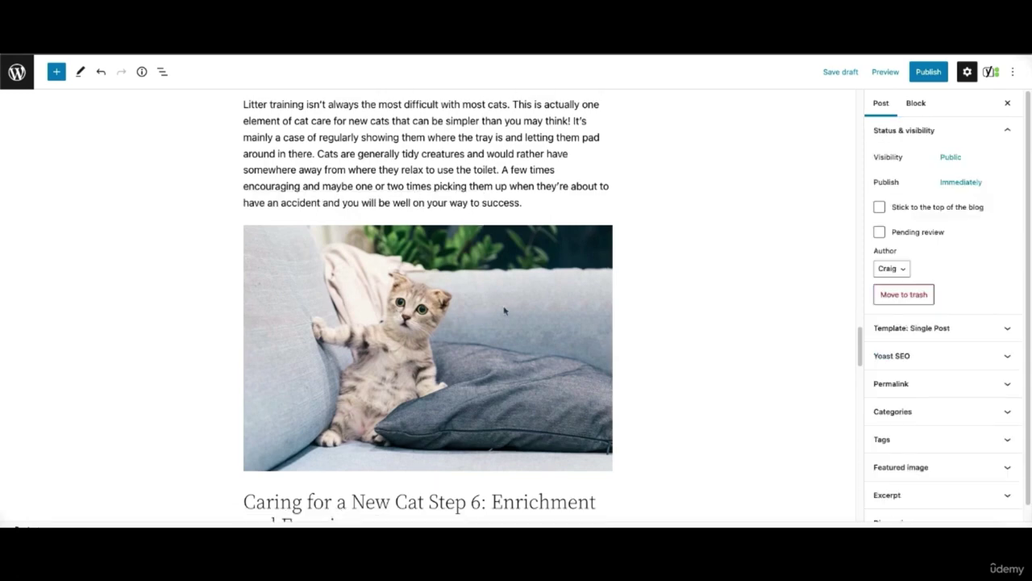
# Review the post's Google preview and the remaining problems in the updated Yoast SEO analysis
pyautogui.scroll(-5, 504, 310)
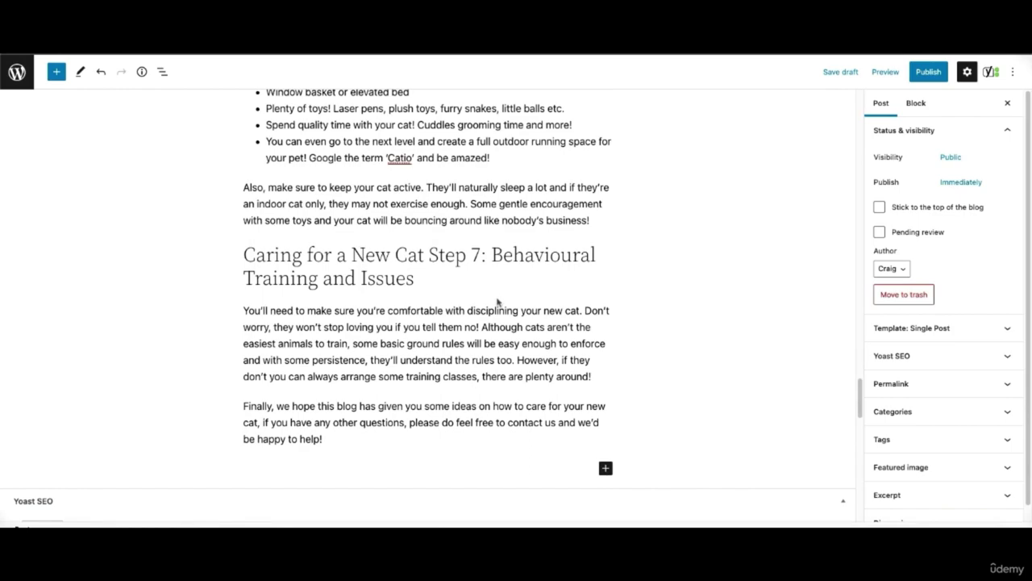
pyautogui.scroll(-10, 497, 300)
pyautogui.scroll(-5, 441, 306)
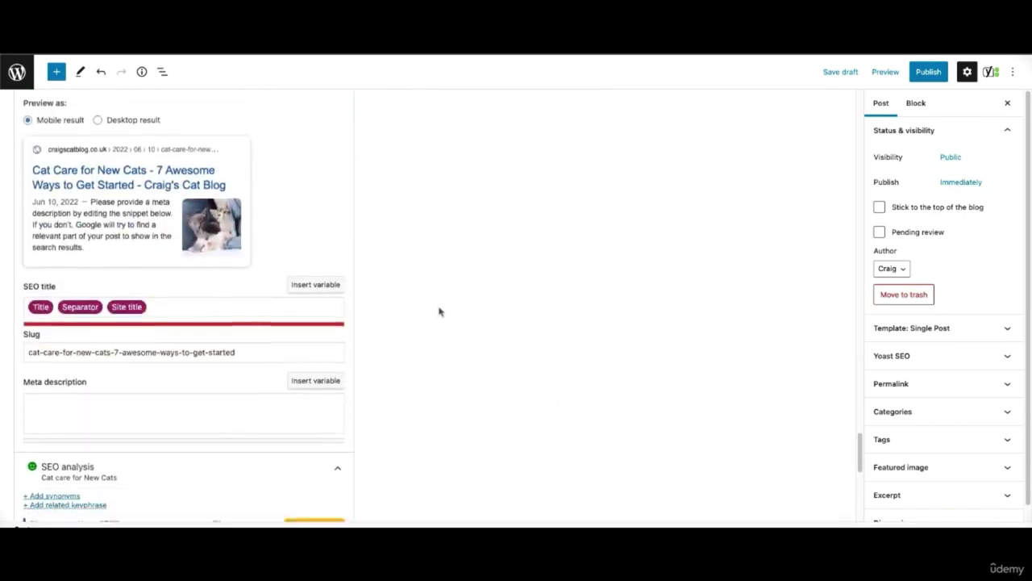
pyautogui.scroll(-1, 440, 311)
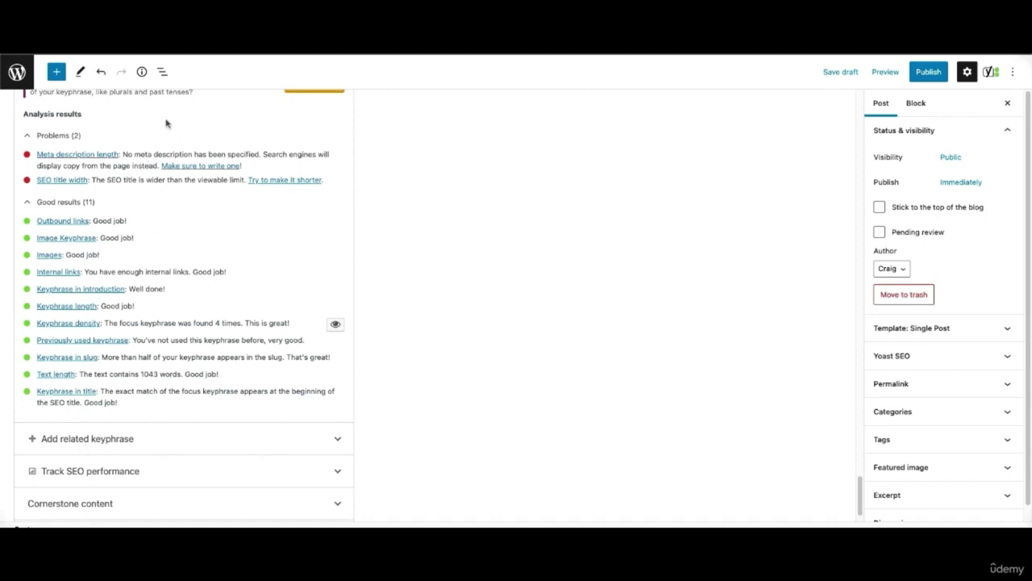
# Replace the SEO title's variables with "Cat Care for New Cats - 7 Awesome Ways to Get Started | CCB"
pyautogui.scroll(1, 164, 117)
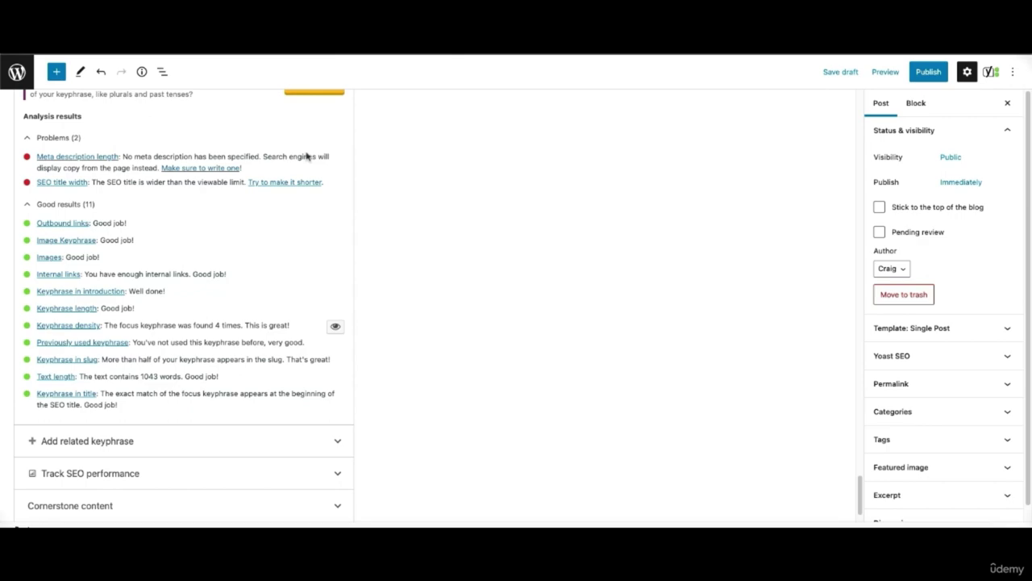
pyautogui.scroll(15, 307, 156)
pyautogui.scroll(-1, 162, 388)
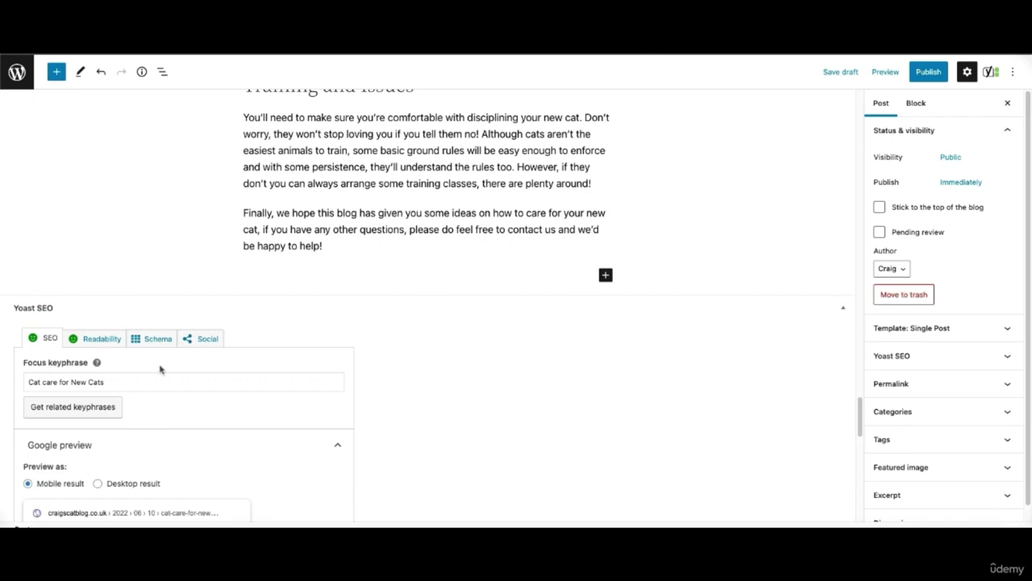
pyautogui.scroll(-5, 159, 369)
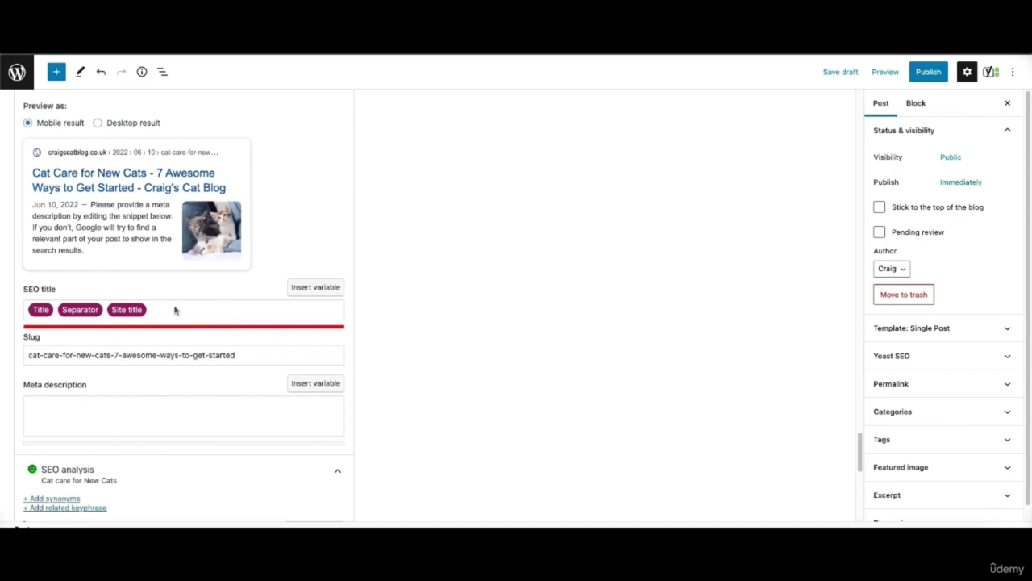
pyautogui.moveTo(193, 309); pyautogui.dragTo(13, 308)
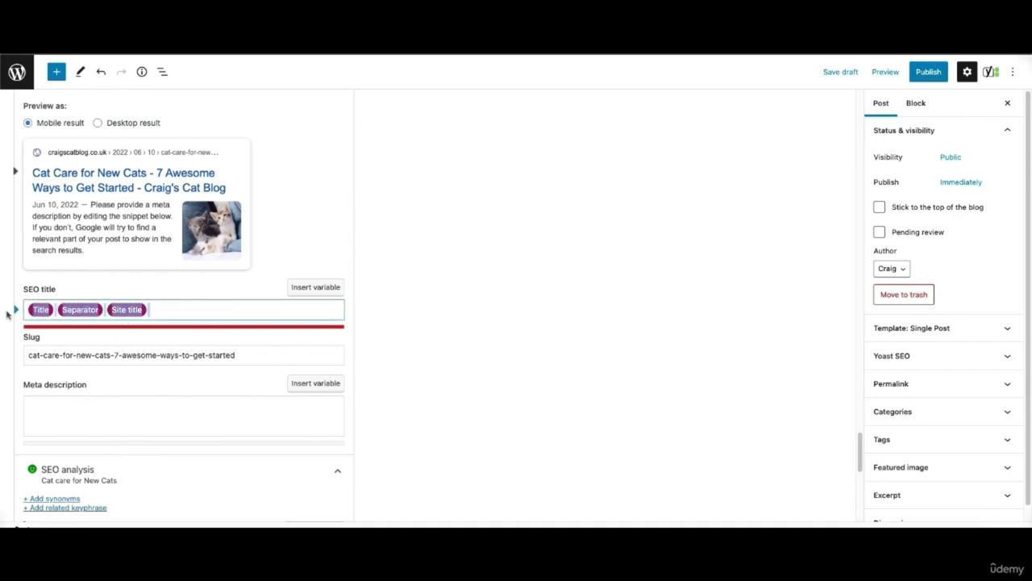
pyautogui.write('Cat Care for New Cas')
pyautogui.write(' -')
pyautogui.press('BackSpace')
pyautogui.press('BackSpace')
pyautogui.press('BackSpace')
pyautogui.press('BackSpace')
pyautogui.write('ts -')
pyautogui.press('BackSpace')
pyautogui.press('BackSpace')
pyautogui.press('BackSpace')
pyautogui.press('BackSpace')
pyautogui.press('BackSpace')
pyautogui.write('ats - ')
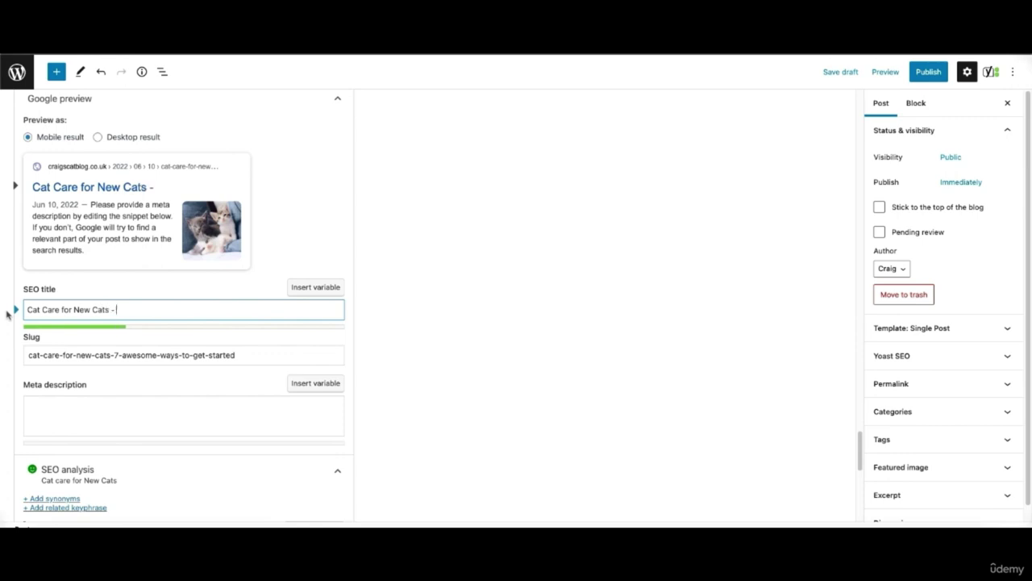
pyautogui.write('7 Awesome Ways ')
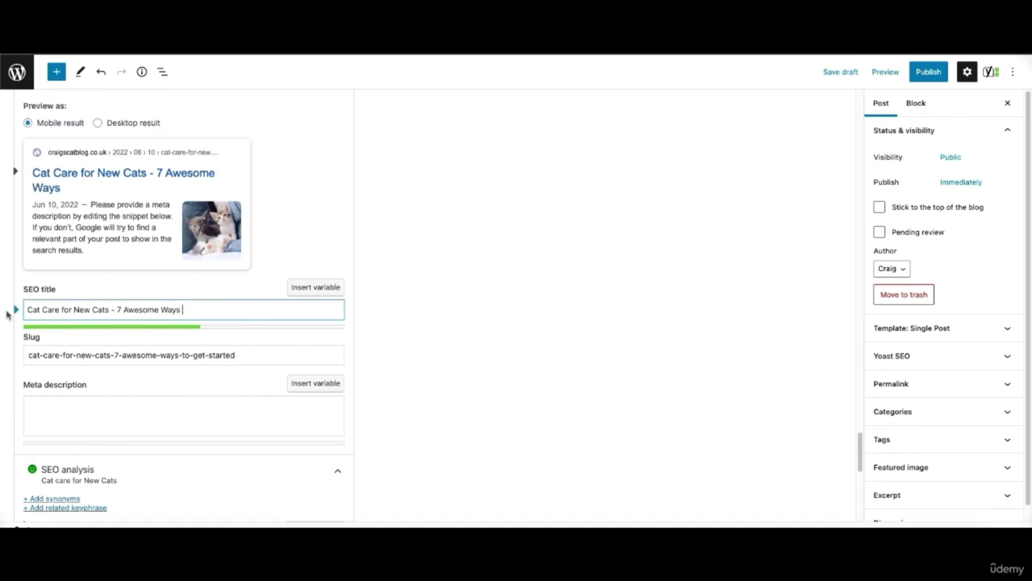
pyautogui.write('To Get Started')
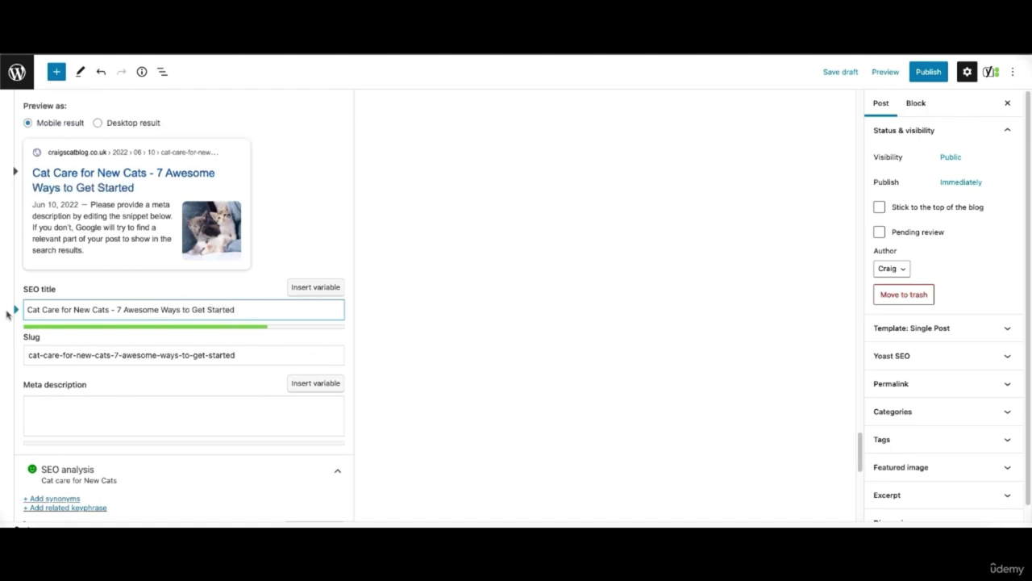
pyautogui.write('| CCB')
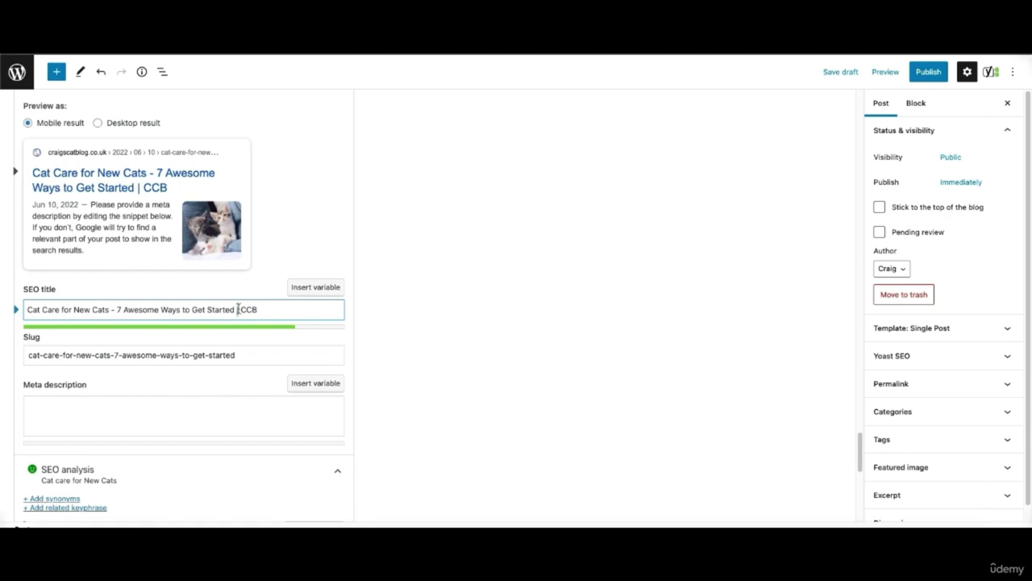
pyautogui.click(296, 297)
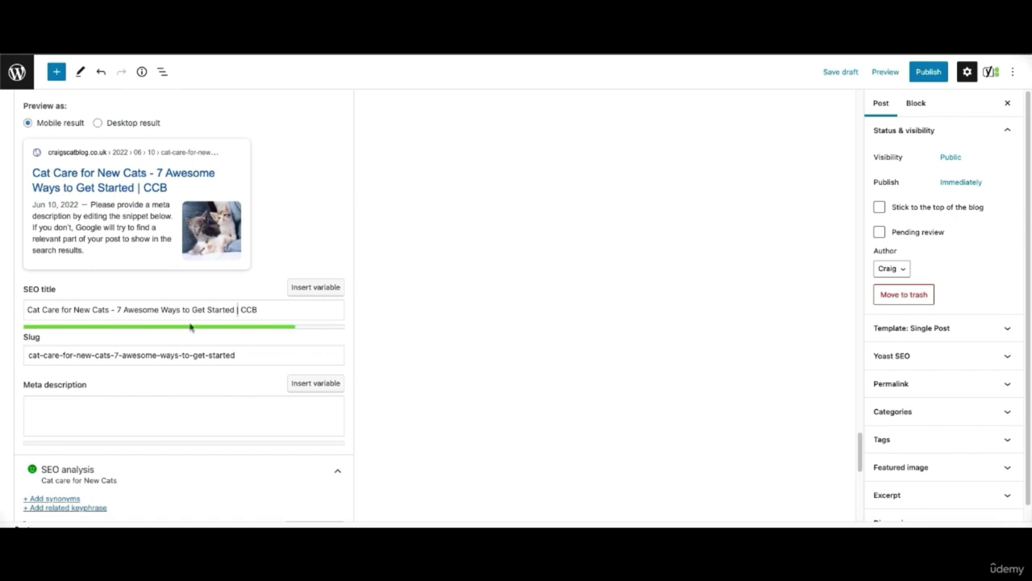
# Test the SEO title's length limit by appending filler letters after "CCB", and remove them again
pyautogui.click(300, 310)
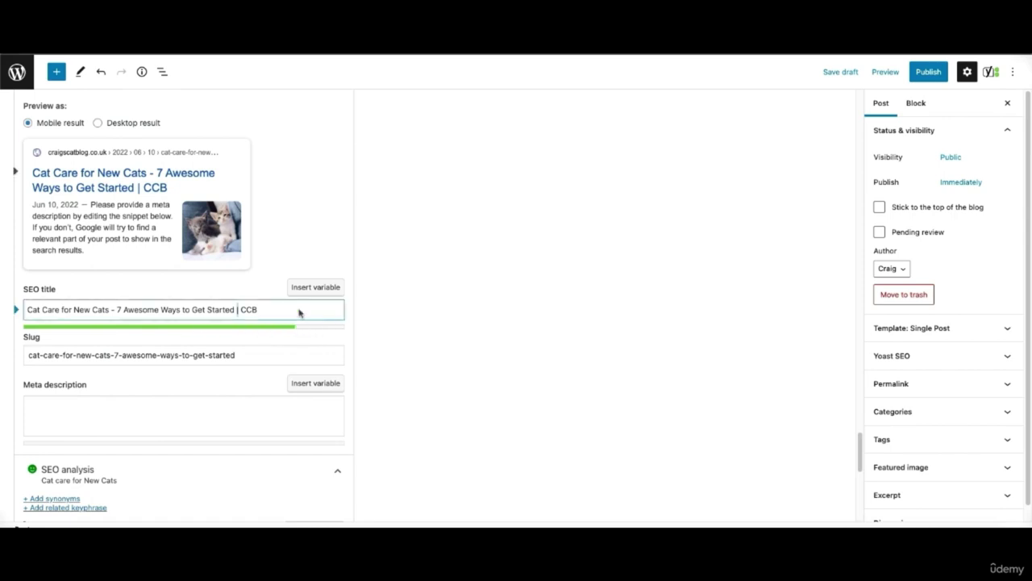
pyautogui.write('ggggggggg')
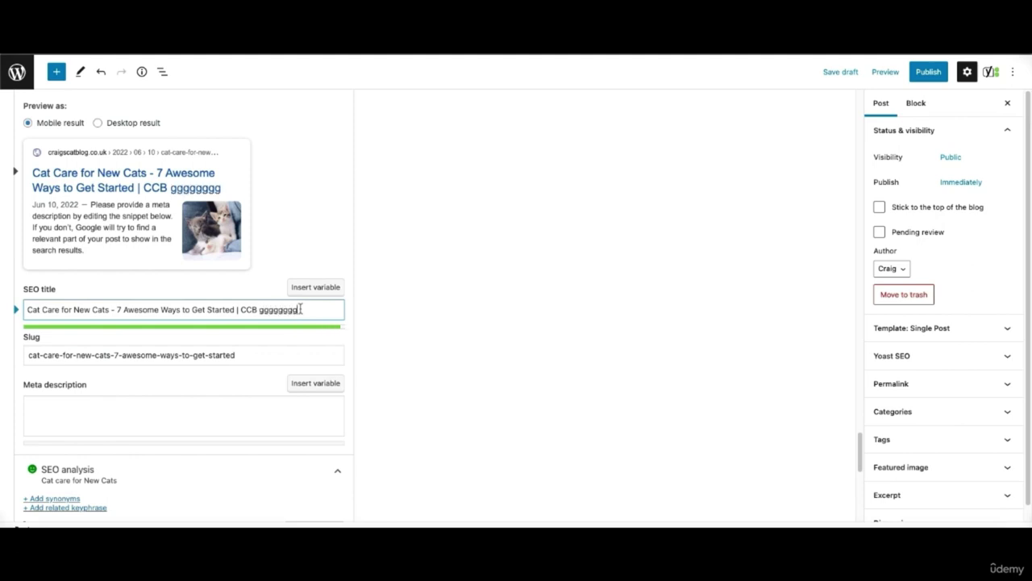
pyautogui.press('BackSpace')
pyautogui.press('BackSpace')
pyautogui.press('BackSpace')
pyautogui.press('BackSpace')
pyautogui.press('BackSpace')
pyautogui.press('BackSpace')
pyautogui.press('BackSpace')
pyautogui.press('BackSpace')
pyautogui.press('BackSpace')
pyautogui.press('BackSpace')
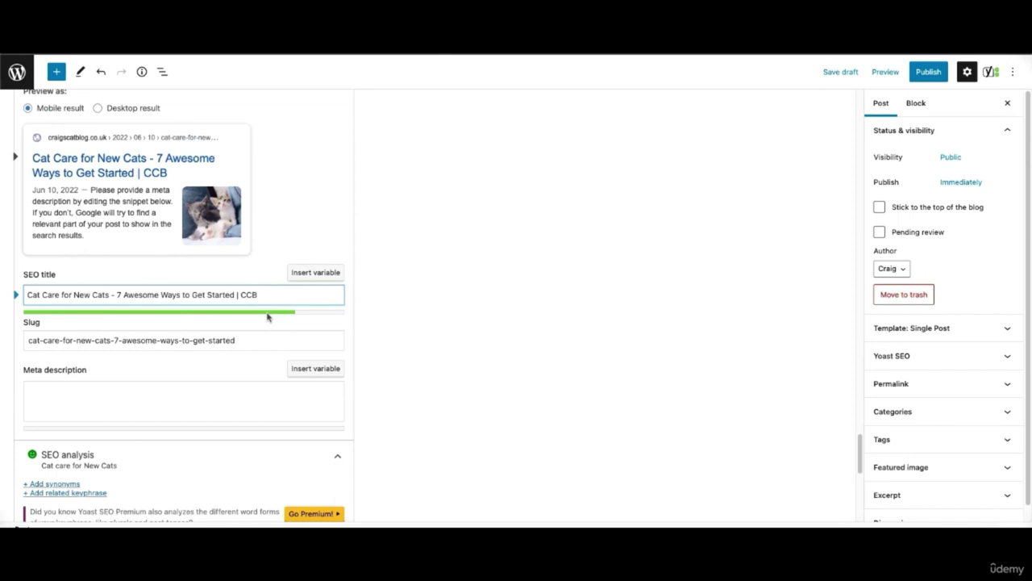
# Write a meta description beginning "Looking to adopt a new cat?" that promises 7 simple cat care tips for new cats
pyautogui.scroll(-3, 270, 316)
pyautogui.click(215, 317)
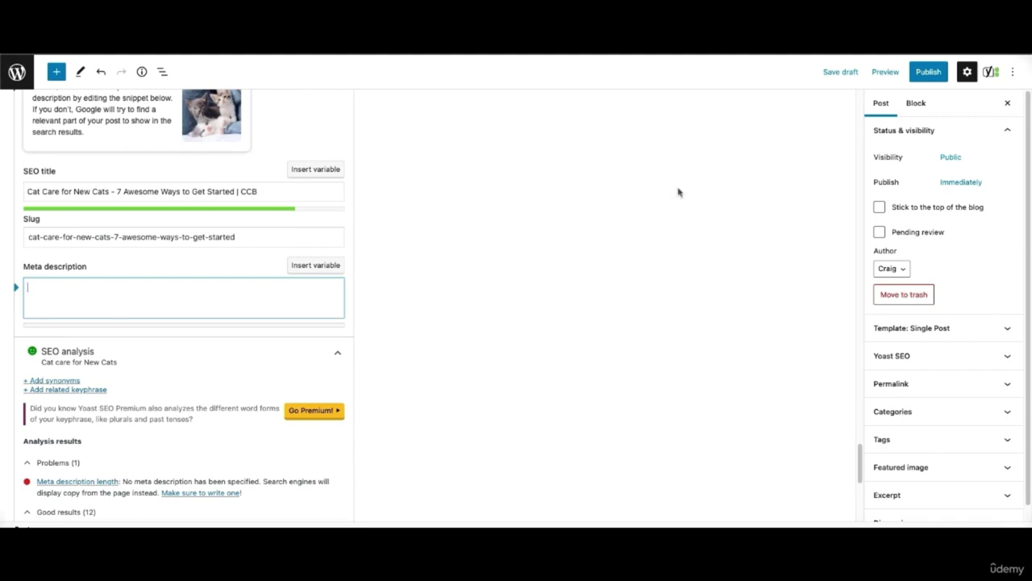
pyautogui.click(924, 143)
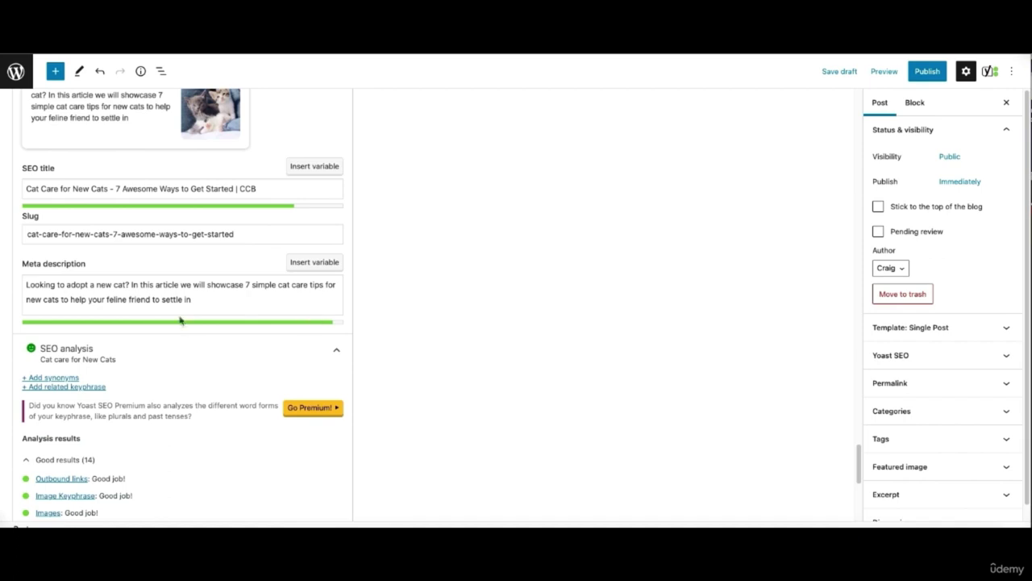
# Shorten the post's slug to "cat-care-for-new-cats"
pyautogui.scroll(-1, 154, 272)
pyautogui.click(120, 218)
pyautogui.hotkey('ctrl', 'a')
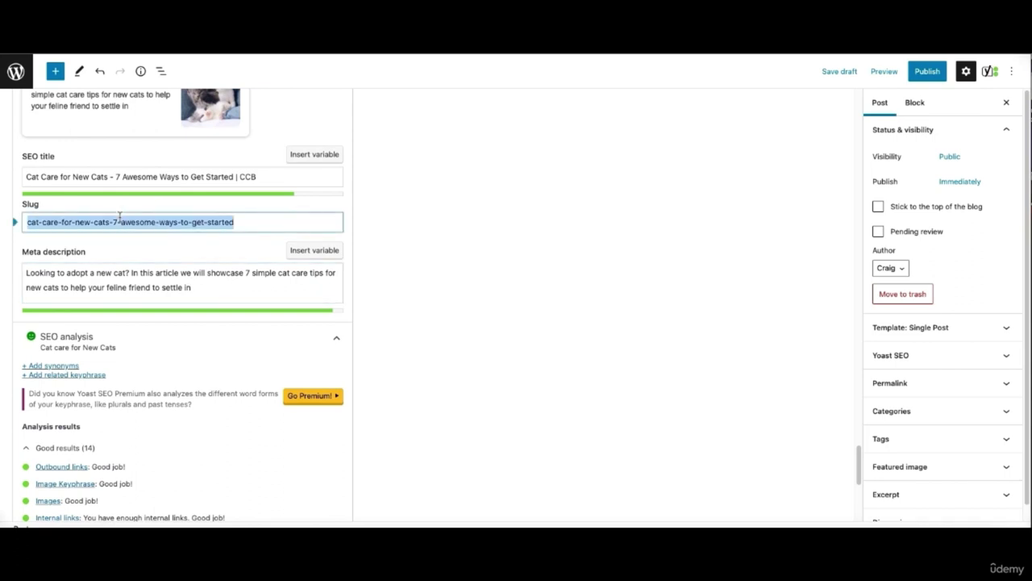
pyautogui.write('cat')
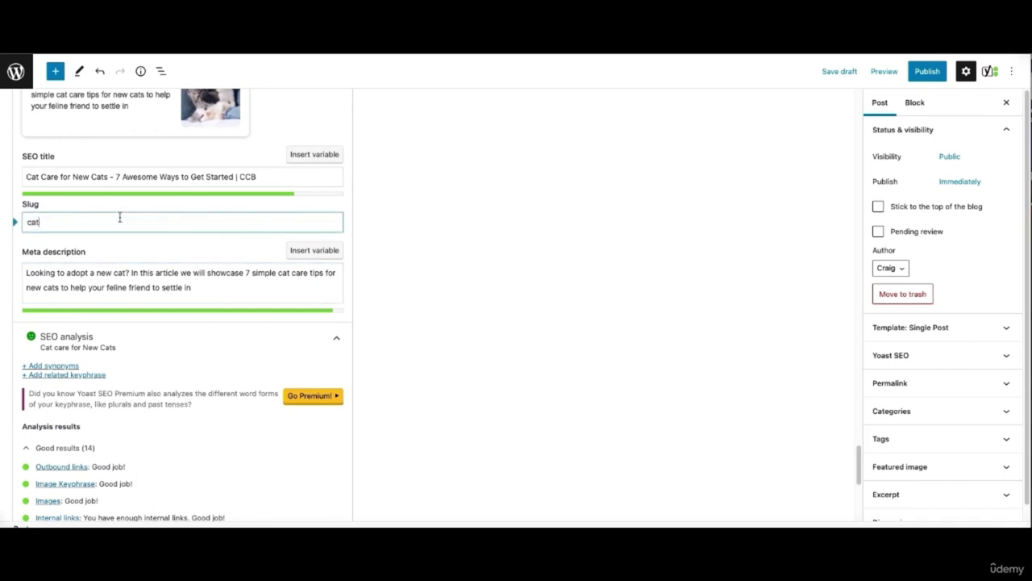
pyautogui.write('=ca')
pyautogui.press('BackSpace')
pyautogui.press('BackSpace')
pyautogui.press('BackSpace')
pyautogui.write('-care-for-')
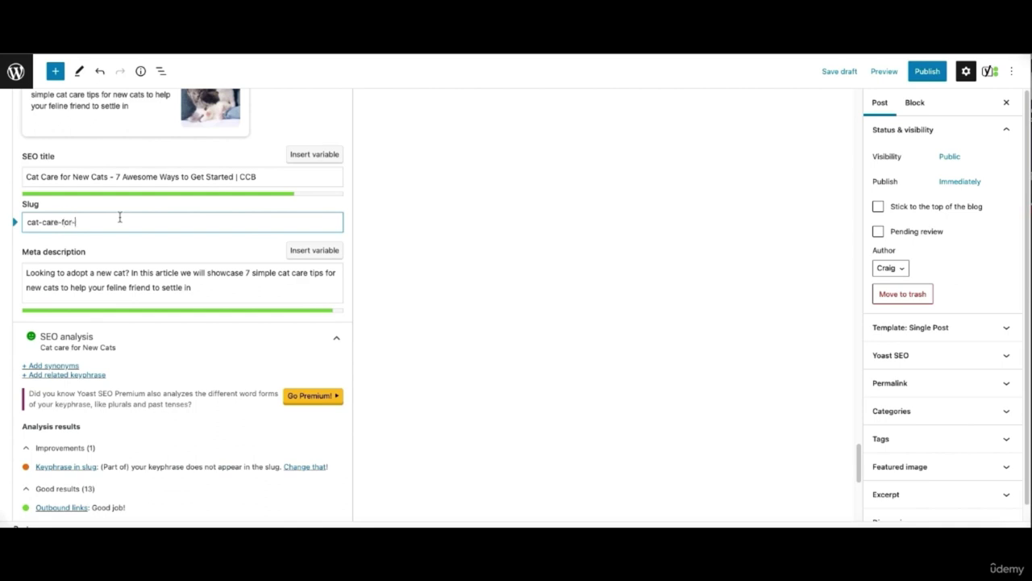
pyautogui.write('new-cats')
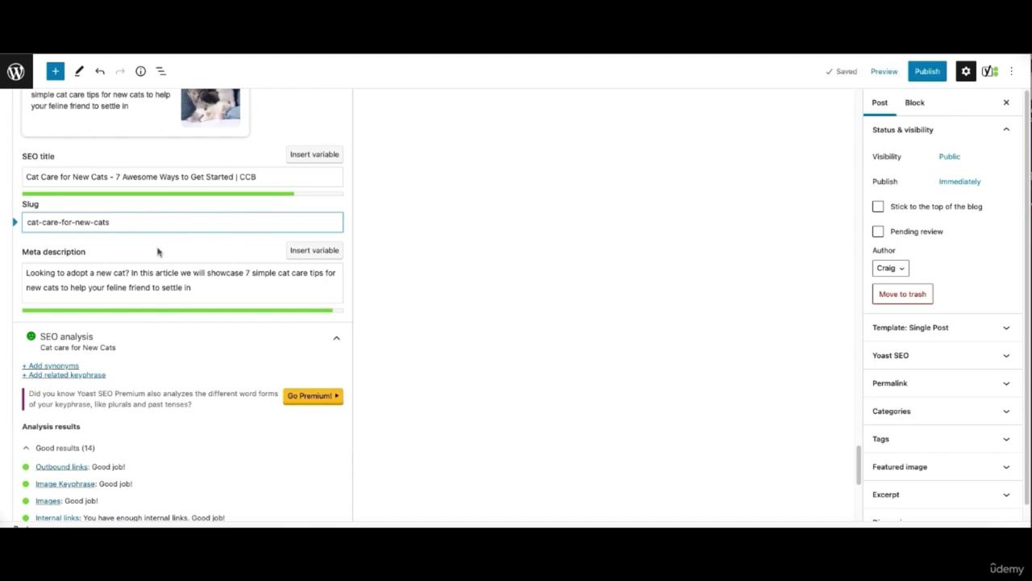
# Check the post's SEO and readability analysis, and publish the post
pyautogui.scroll(-2, 161, 266)
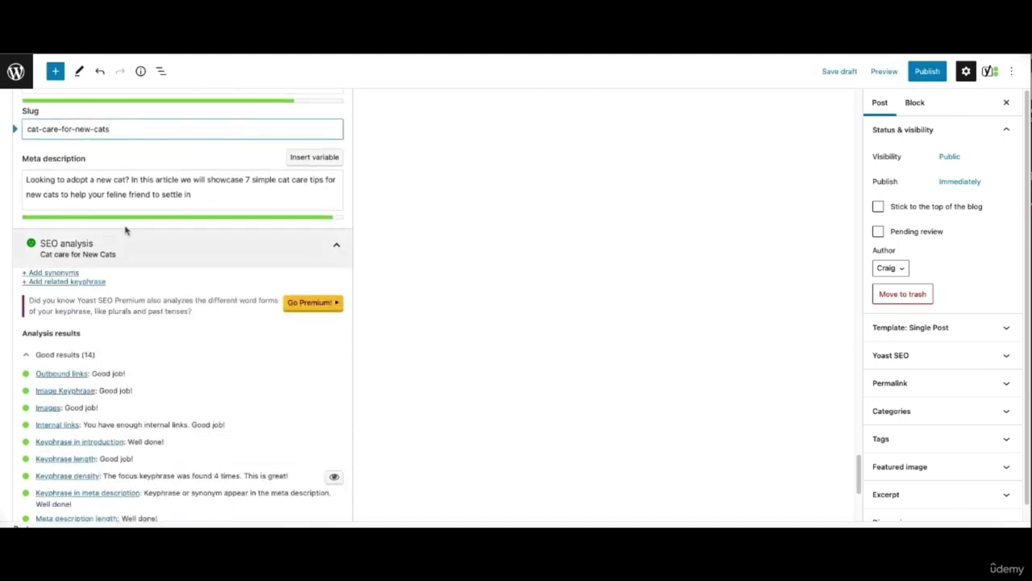
pyautogui.scroll(3, 126, 239)
pyautogui.scroll(5, 127, 239)
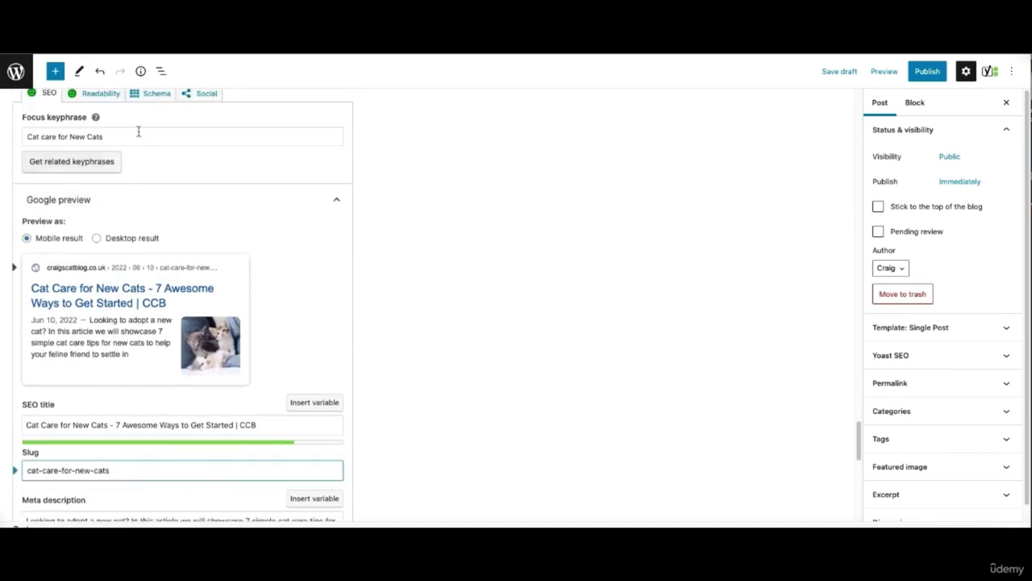
pyautogui.click(87, 184)
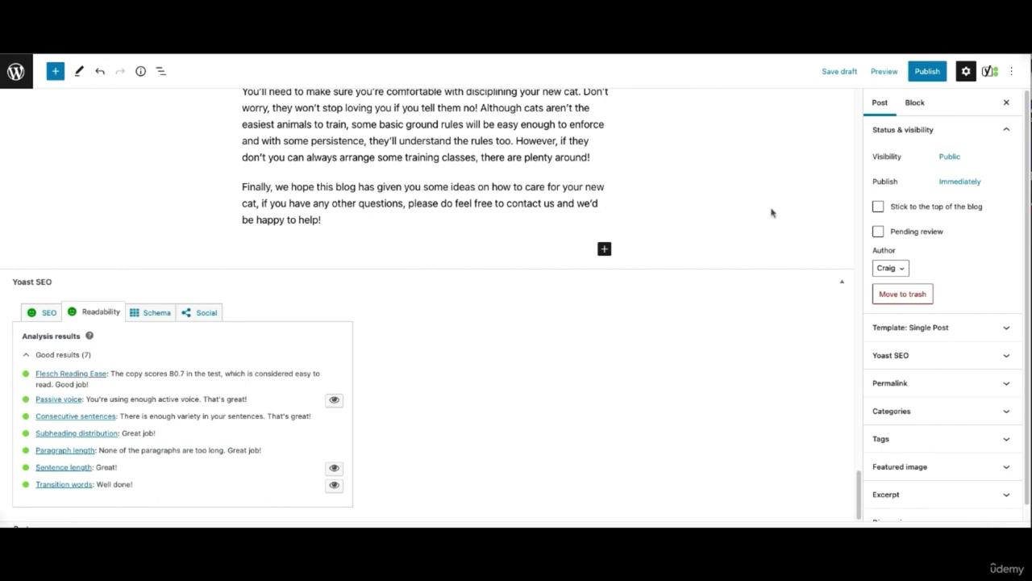
pyautogui.click(927, 71)
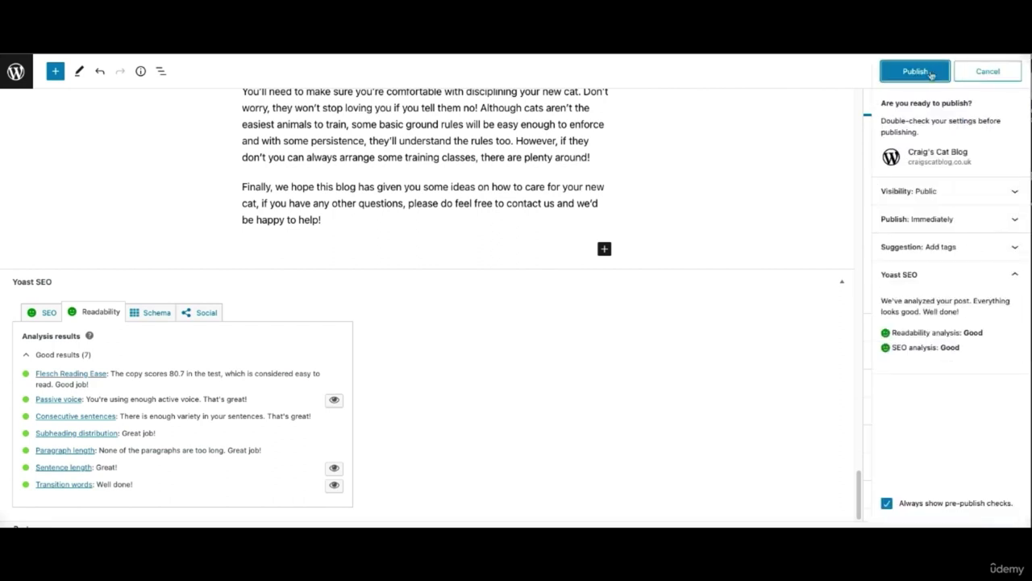
pyautogui.click(929, 72)
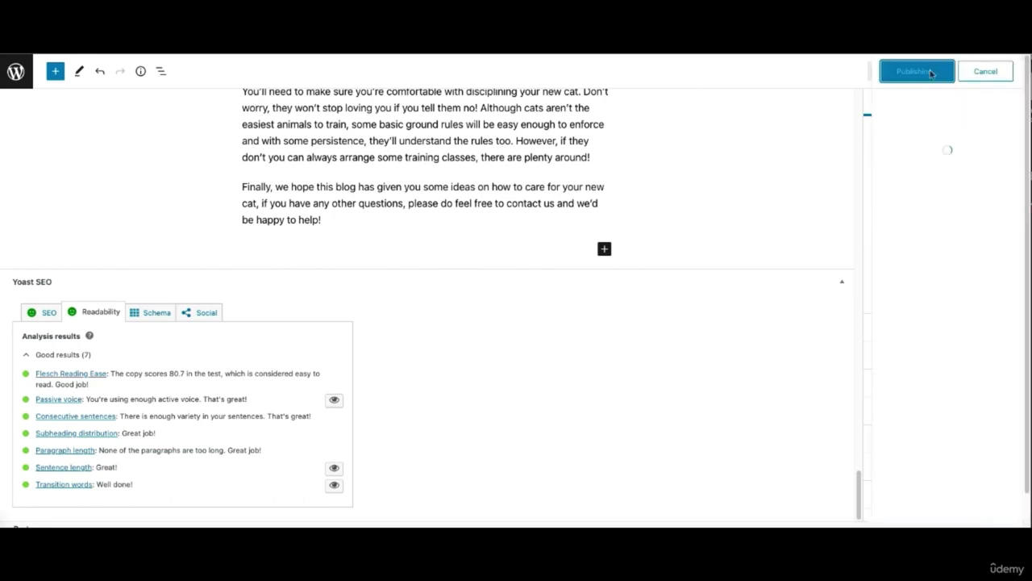
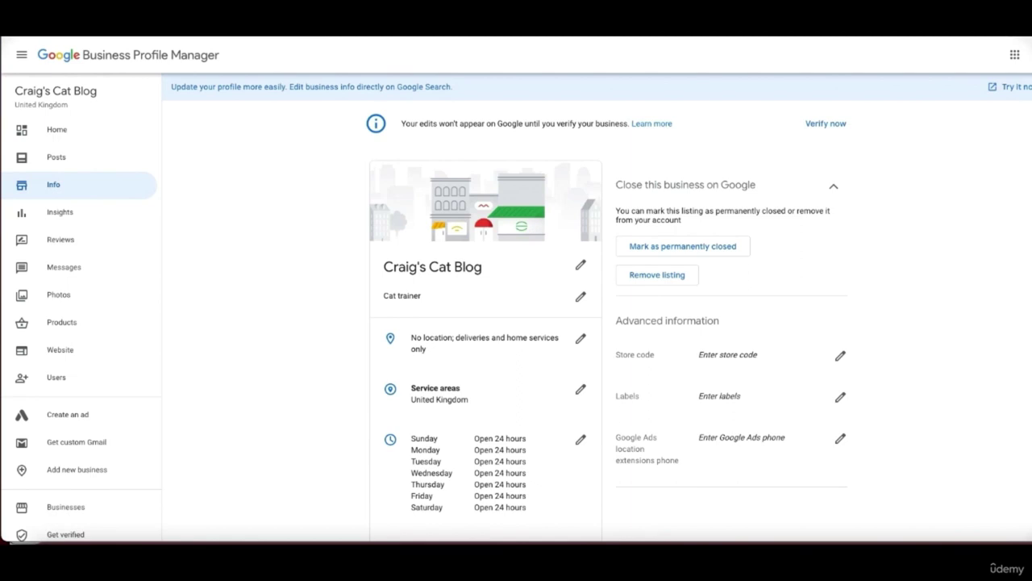
# Switch to Google Business Profile Manager and review the business info, including the primary and additional phone number fields, without applying changes
pyautogui.scroll(-1, 557, 224)
pyautogui.scroll(-3, 424, 193)
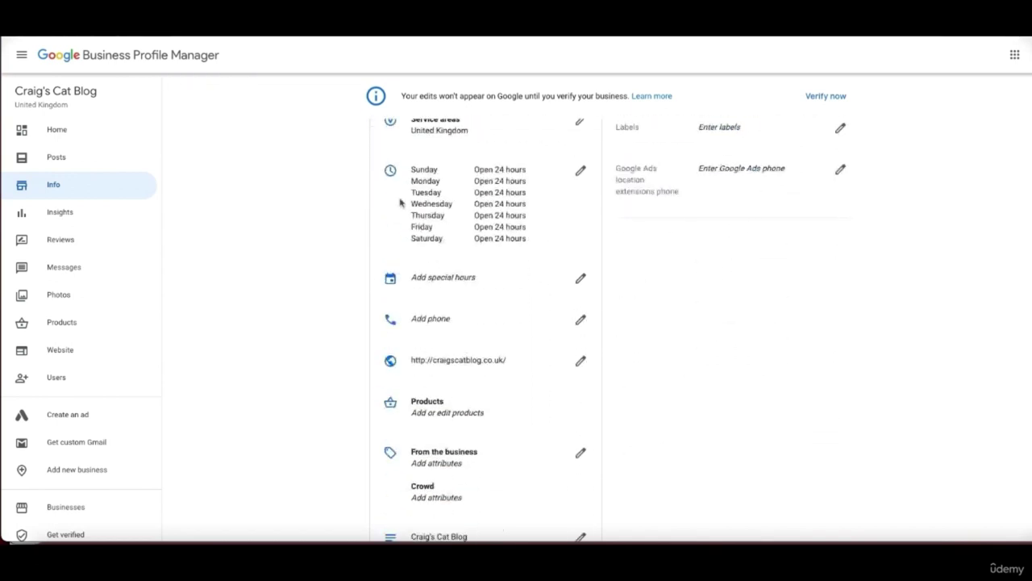
pyautogui.scroll(-2, 422, 205)
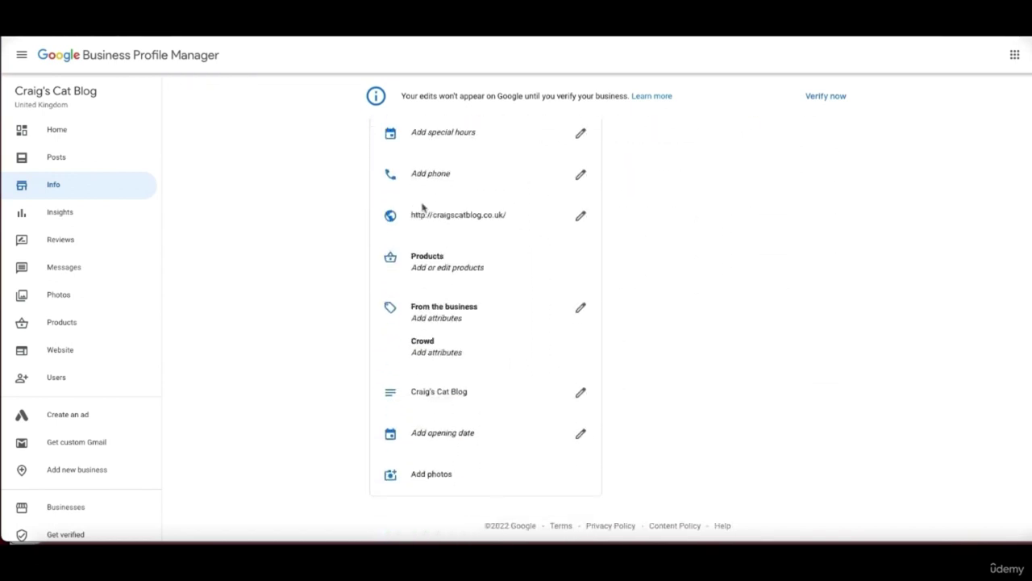
pyautogui.click(581, 173)
pyautogui.click(477, 317)
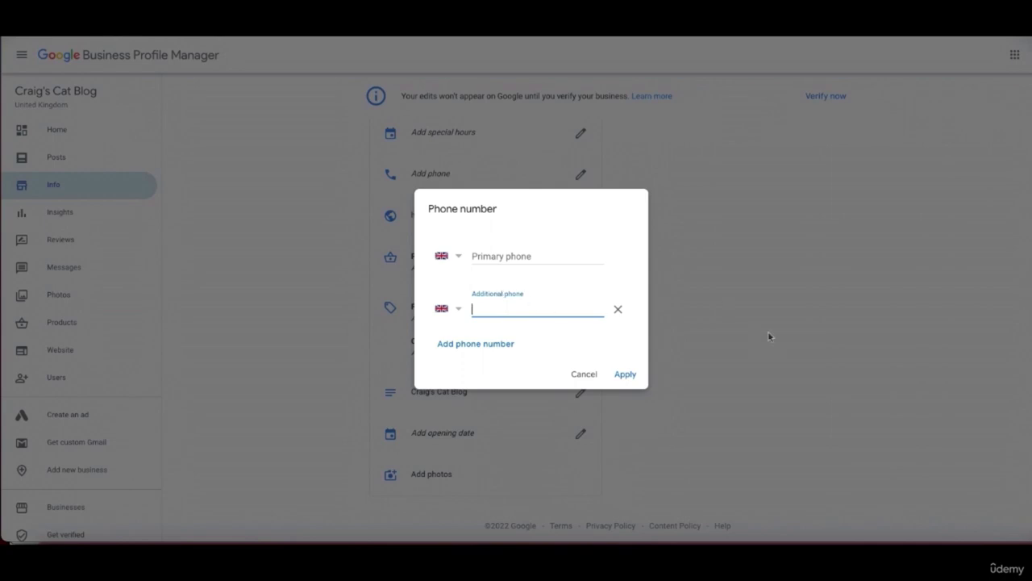
pyautogui.click(587, 371)
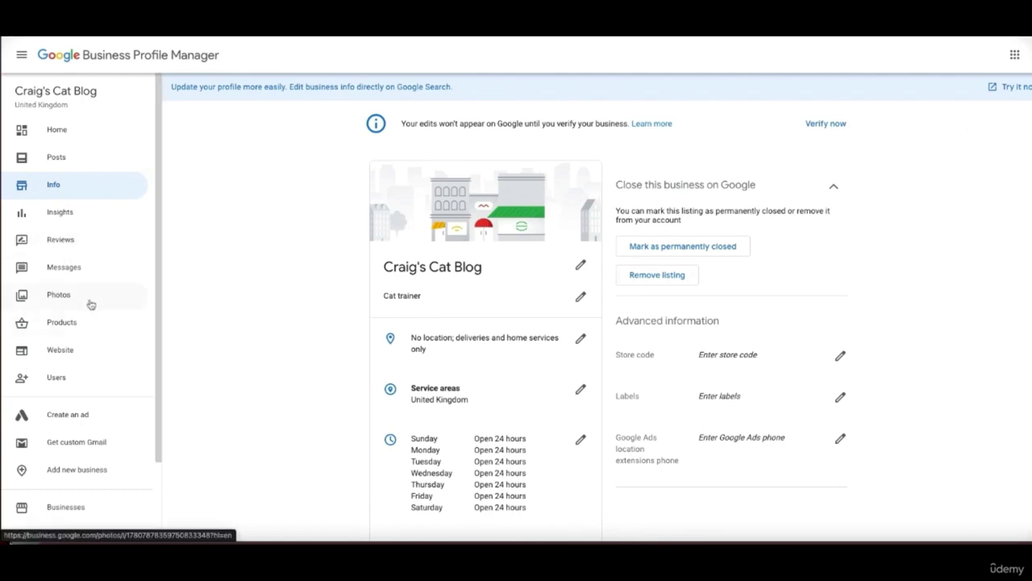
# Look at the business profile's primary category choices and additional category field, leaving the category settings without applying changes
pyautogui.click(58, 294)
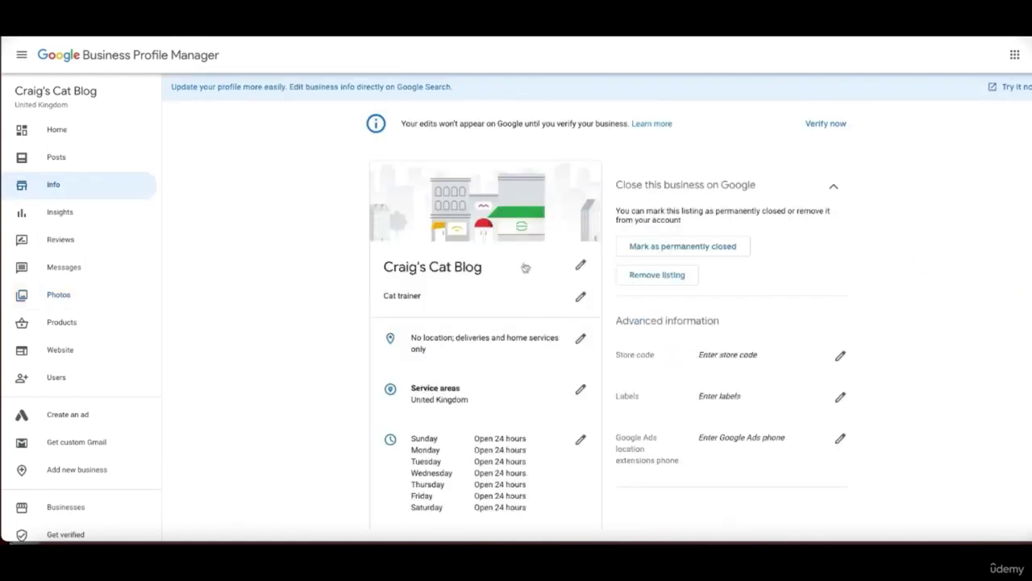
pyautogui.click(578, 295)
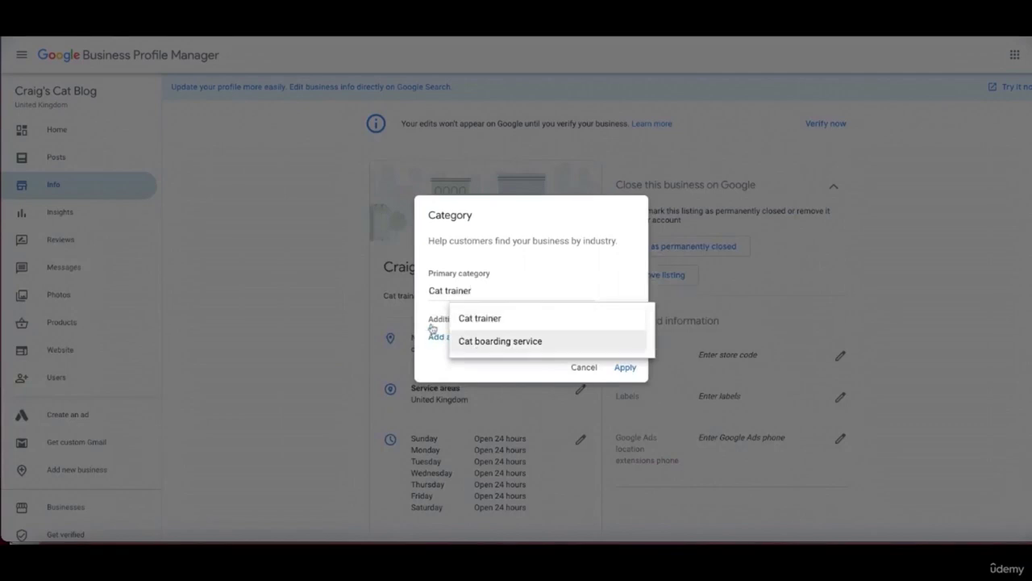
pyautogui.click(486, 318)
pyautogui.click(453, 339)
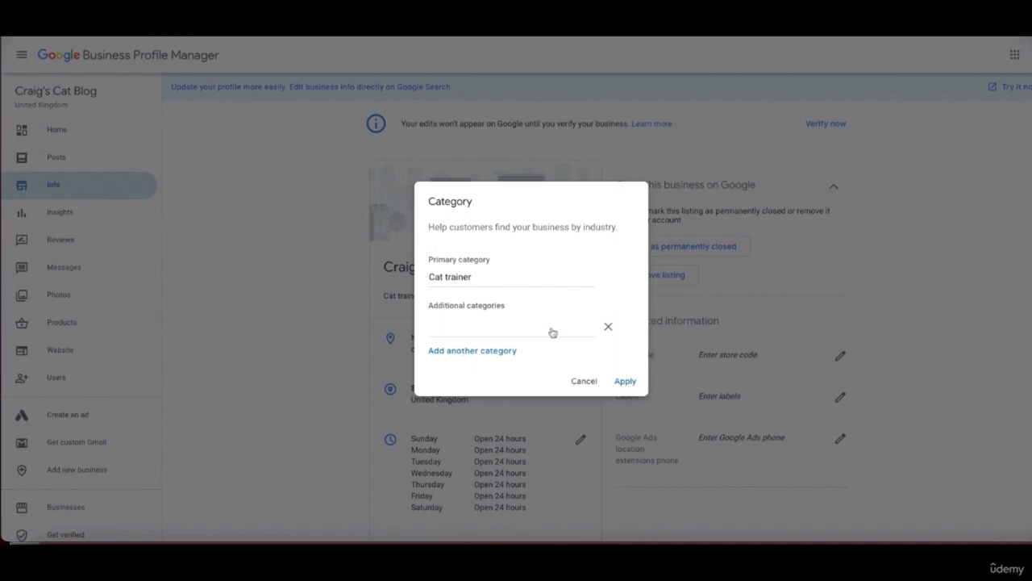
pyautogui.click(586, 386)
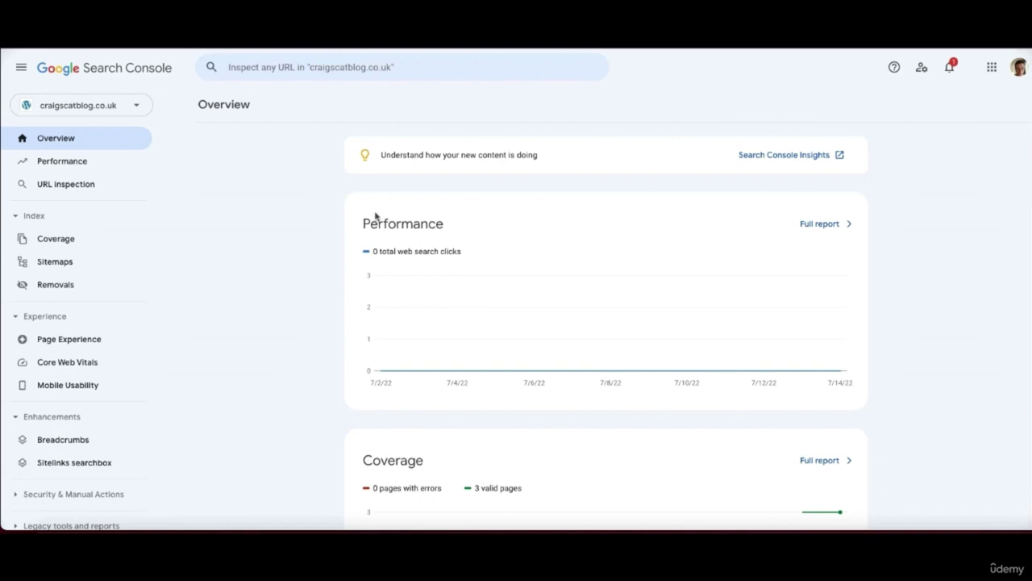
# Switch to Google Search Console, review the overview reports for craigscatblog.co.uk, and open the Performance report
pyautogui.scroll(-3, 408, 330)
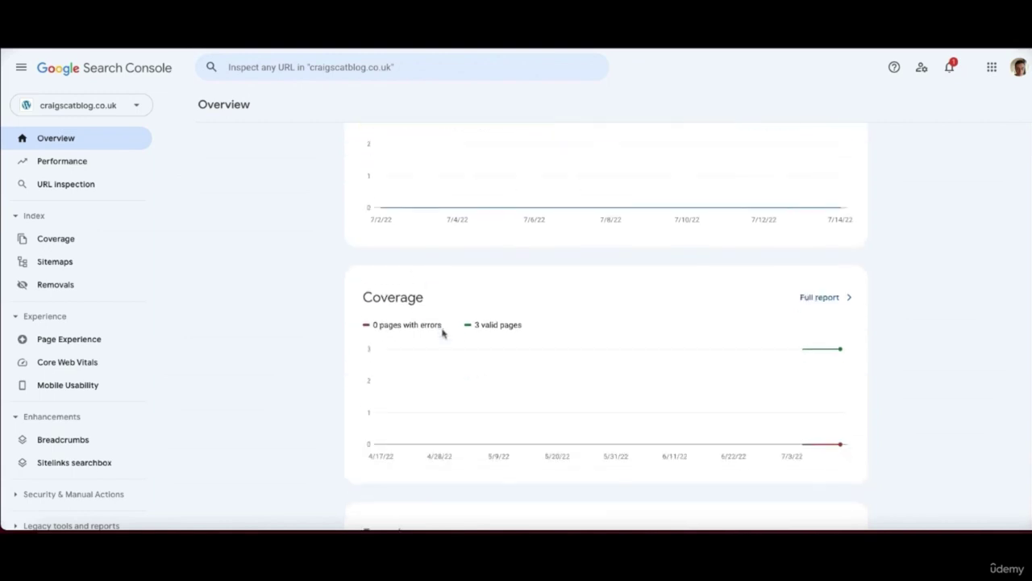
pyautogui.scroll(-4, 433, 341)
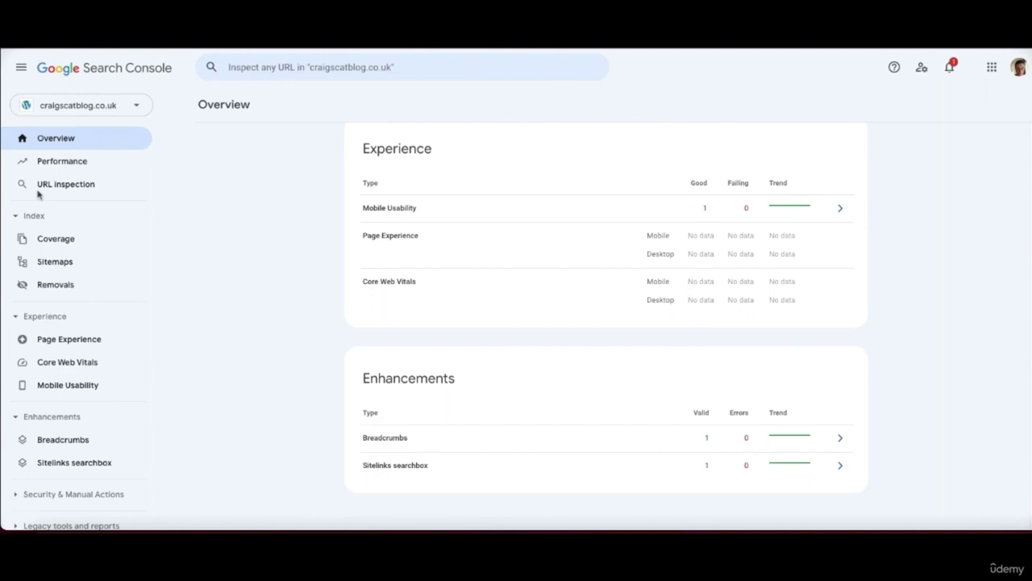
pyautogui.click(76, 162)
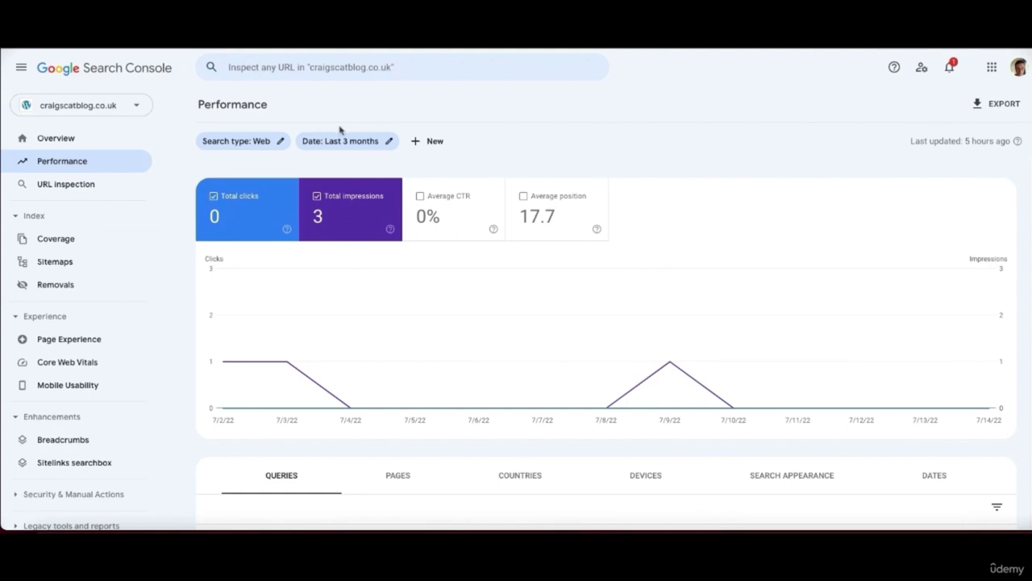
# Look at the Performance report's date range options without applying changes, and review its queries, pages, countries and devices breakdowns
pyautogui.click(380, 142)
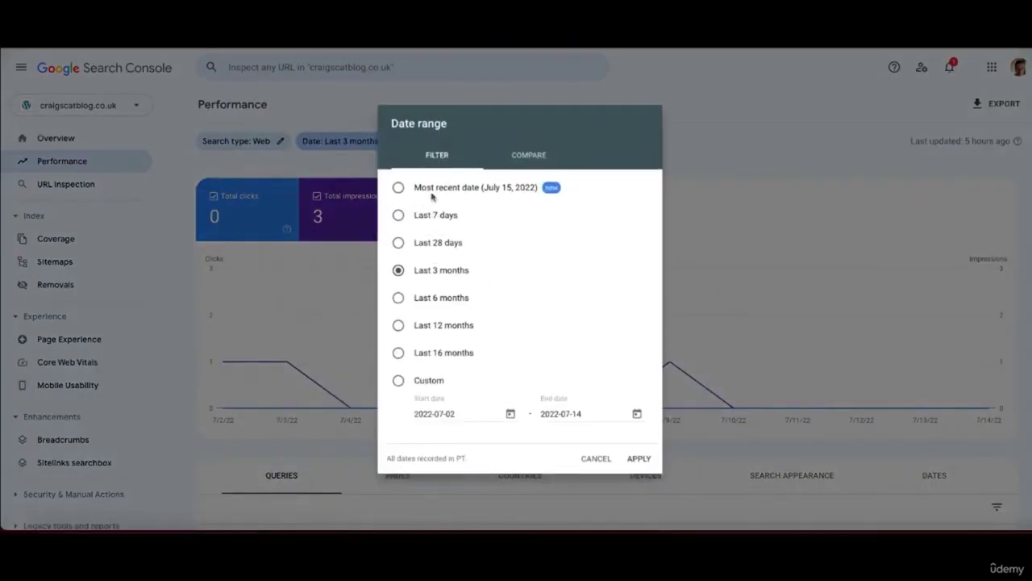
pyautogui.click(420, 215)
pyautogui.click(725, 161)
pyautogui.scroll(-2, 541, 255)
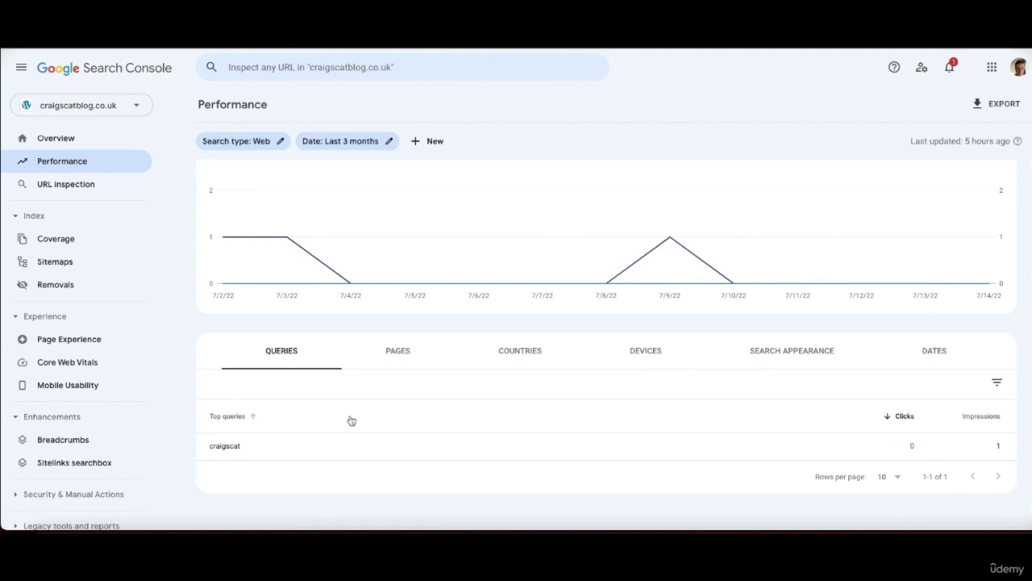
pyautogui.click(399, 355)
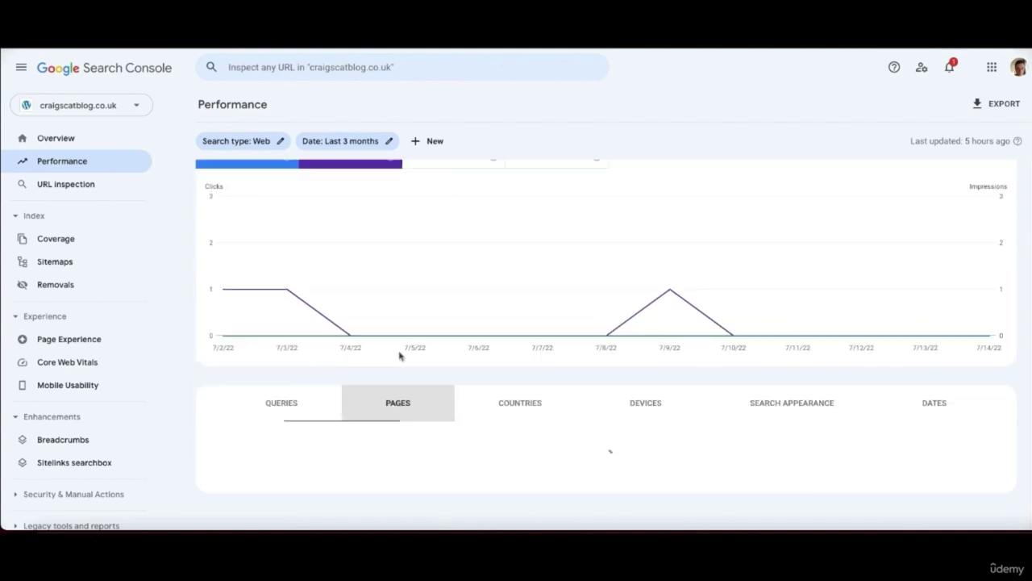
pyautogui.click(532, 353)
pyautogui.click(666, 352)
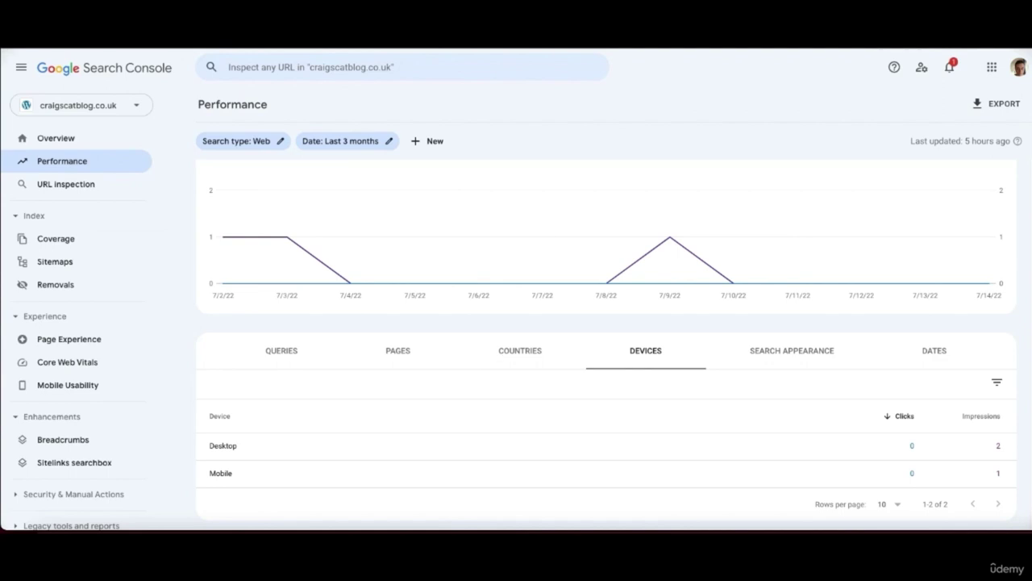
pyautogui.click(75, 184)
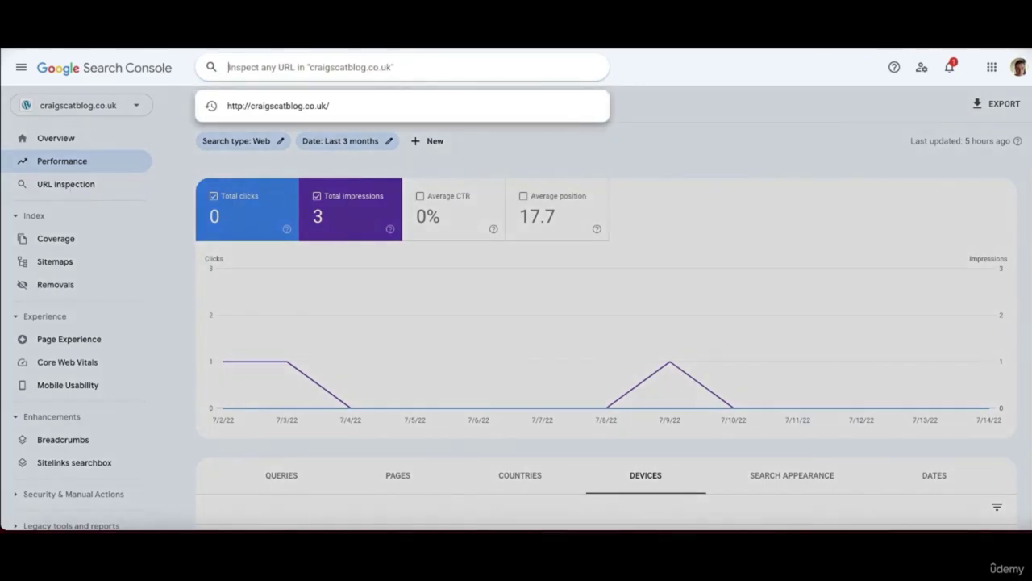
pyautogui.click(335, 104)
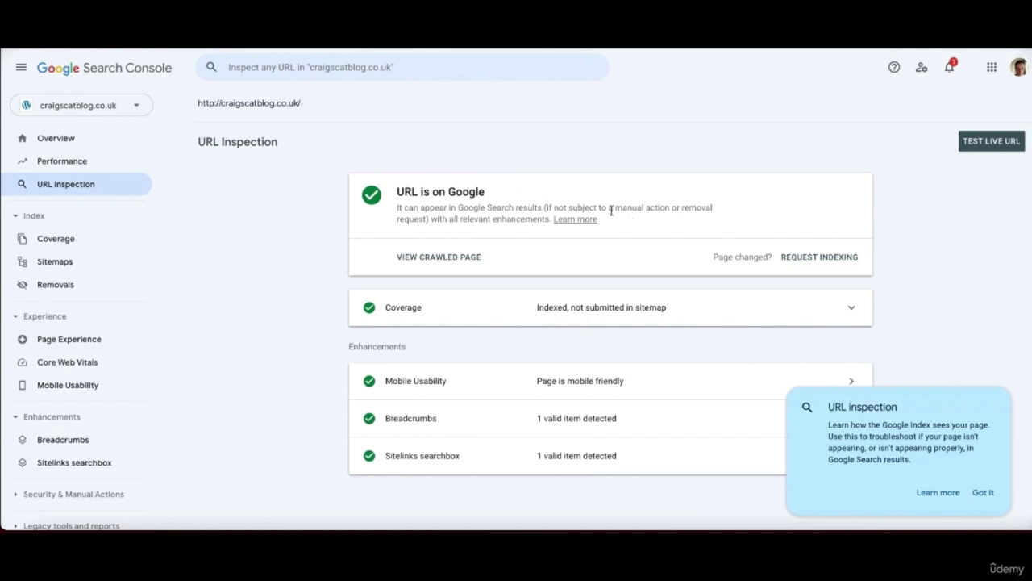
pyautogui.click(851, 317)
pyautogui.scroll(-4, 750, 280)
pyautogui.scroll(2, 669, 274)
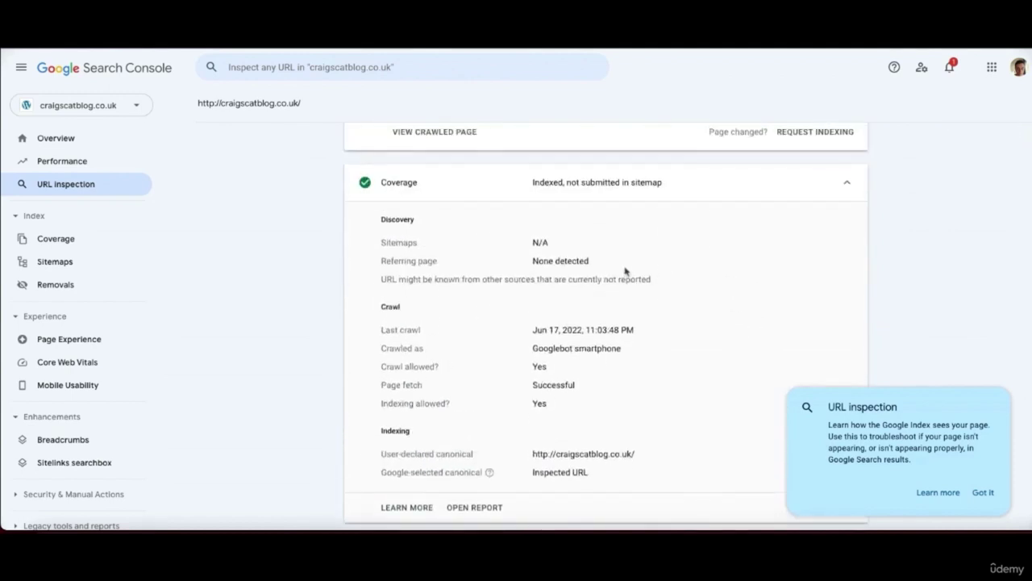
pyautogui.scroll(-1, 298, 266)
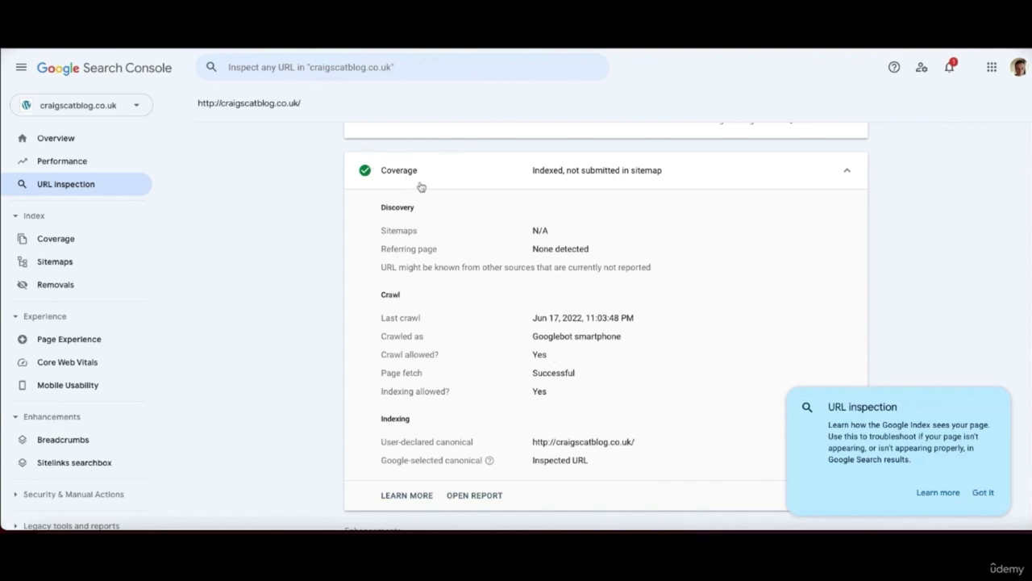
pyautogui.scroll(-3, 396, 190)
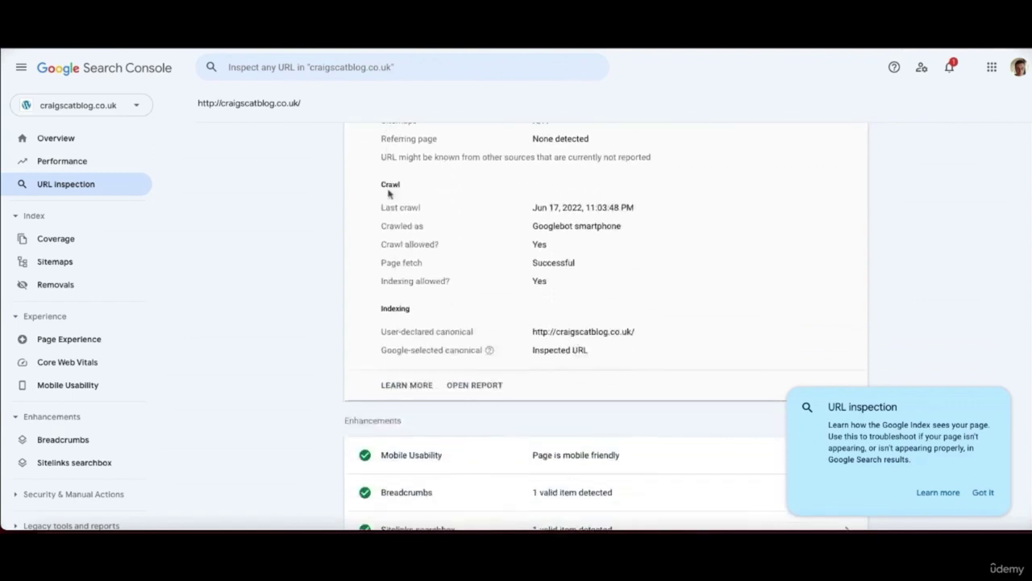
pyautogui.scroll(-2, 388, 192)
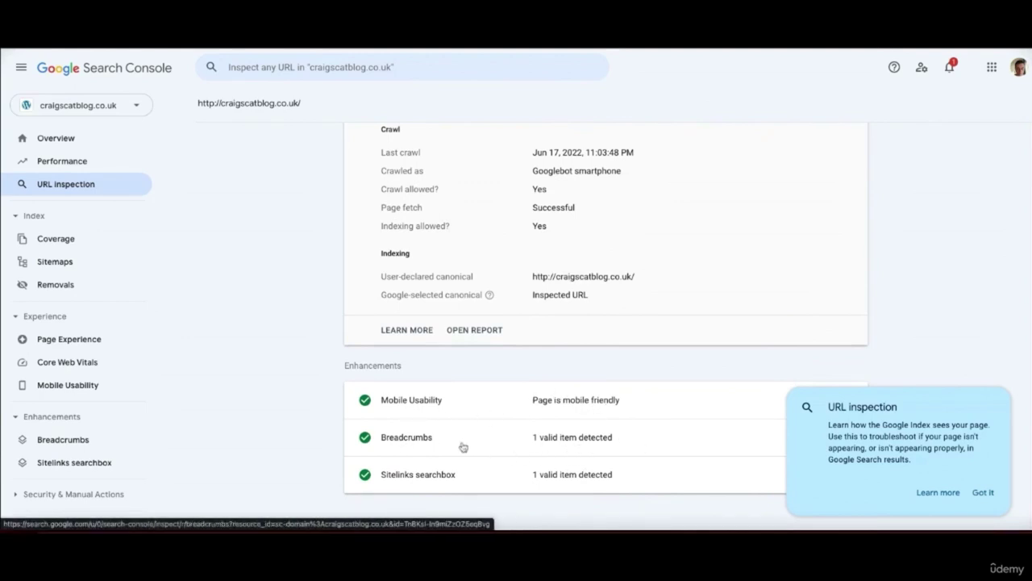
pyautogui.click(559, 470)
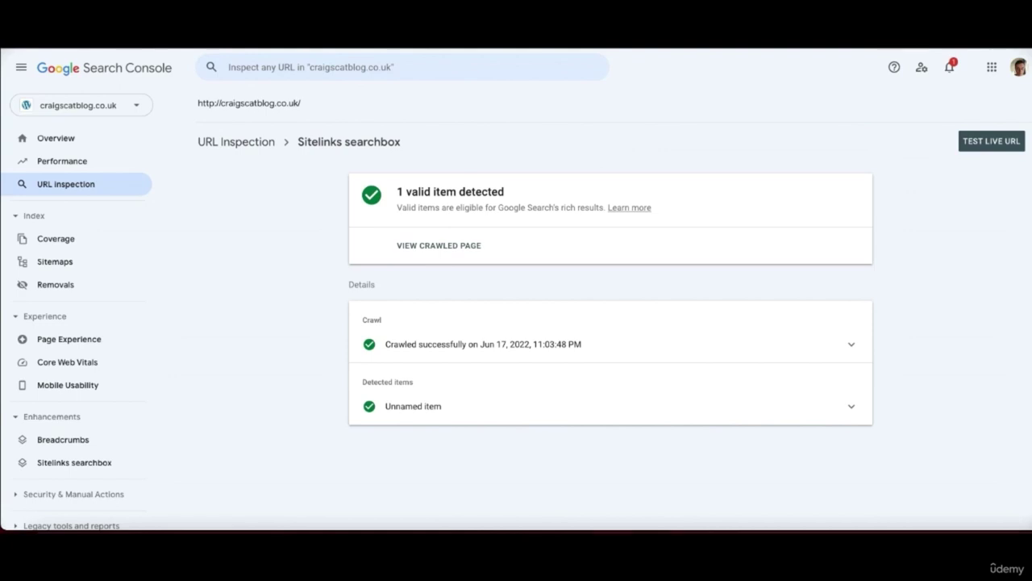
# Review the index Coverage report, including the excluded pages with their reasons and the valid pages
pyautogui.click(54, 240)
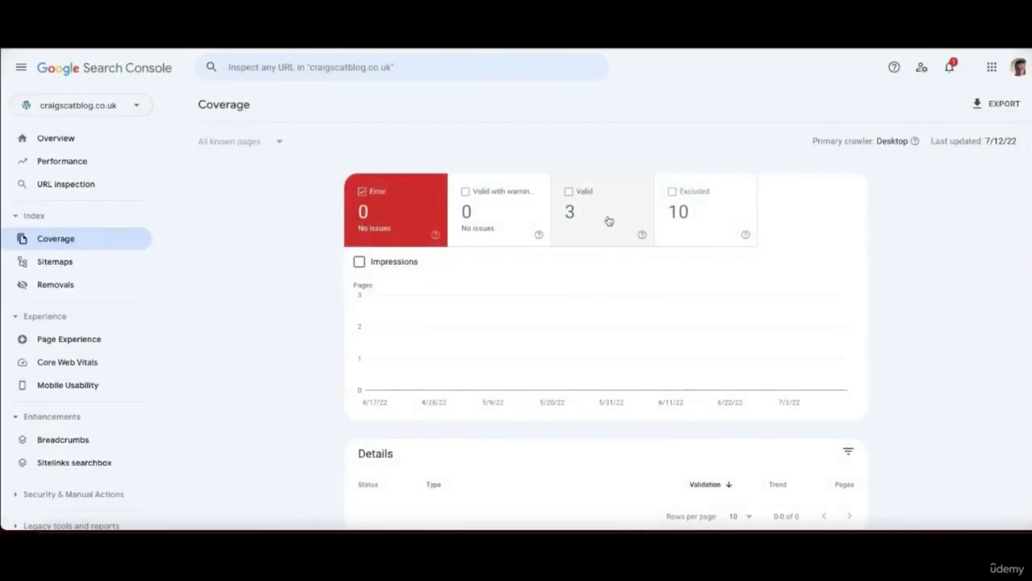
pyautogui.click(704, 205)
pyautogui.scroll(-2, 564, 408)
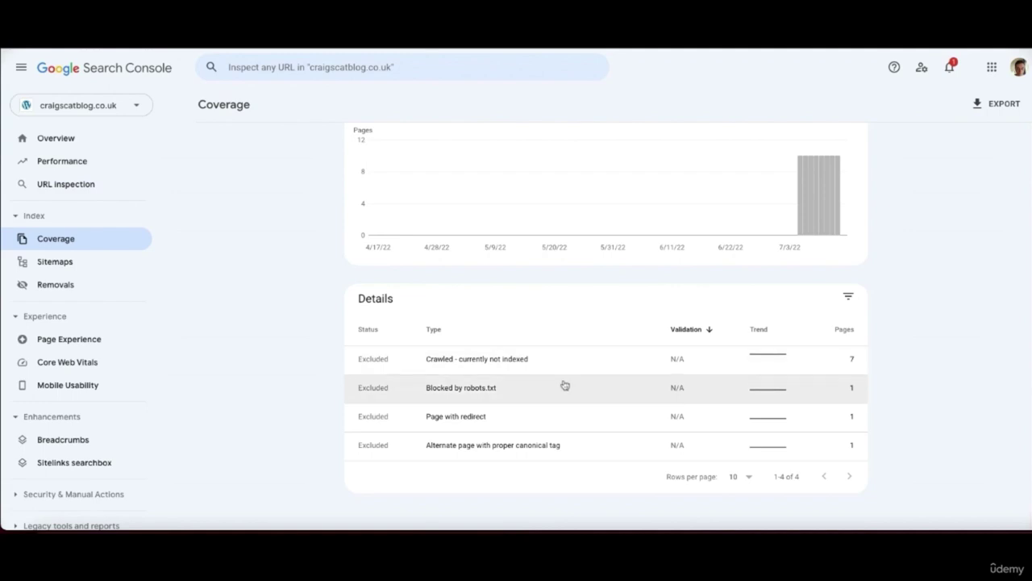
pyautogui.scroll(2, 583, 376)
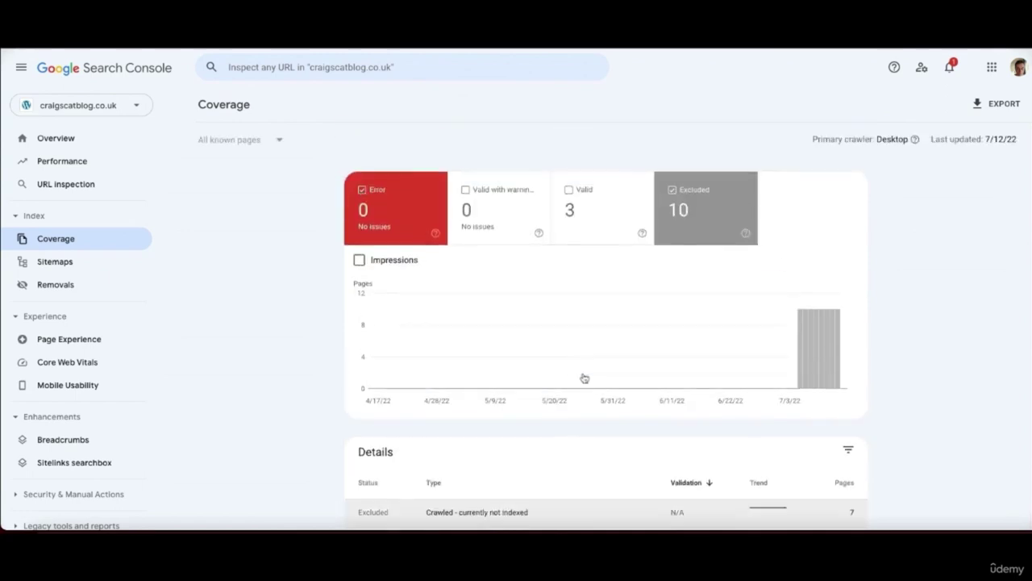
pyautogui.click(569, 196)
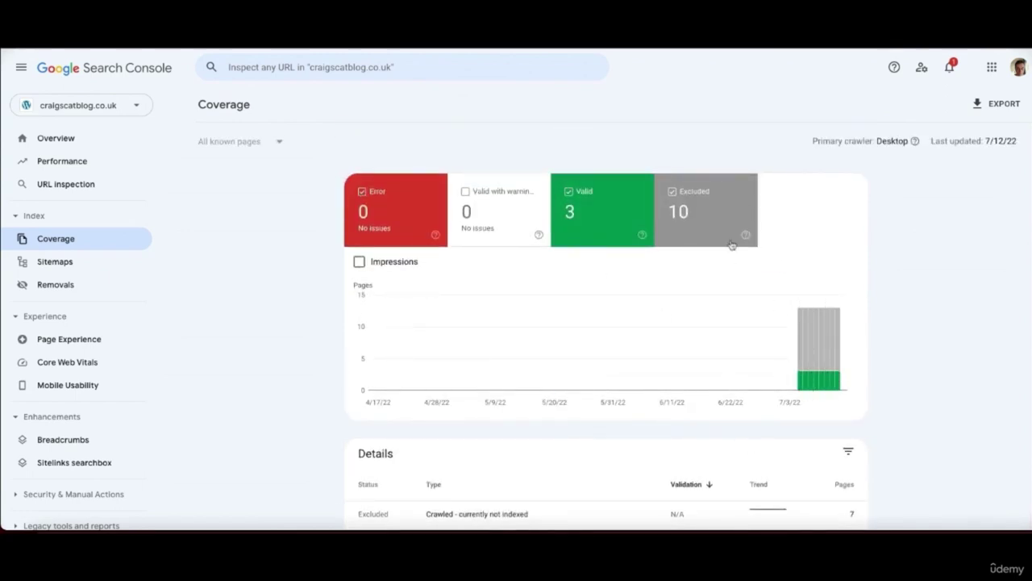
pyautogui.click(593, 205)
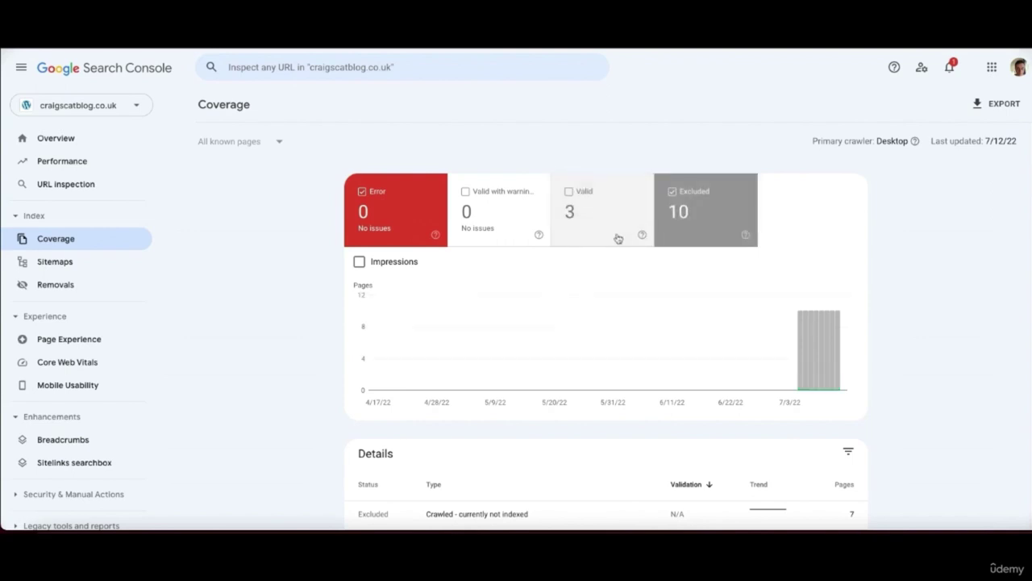
# Look over the site's Sitemaps, Removals and Page Experience pages without submitting anything
pyautogui.click(48, 262)
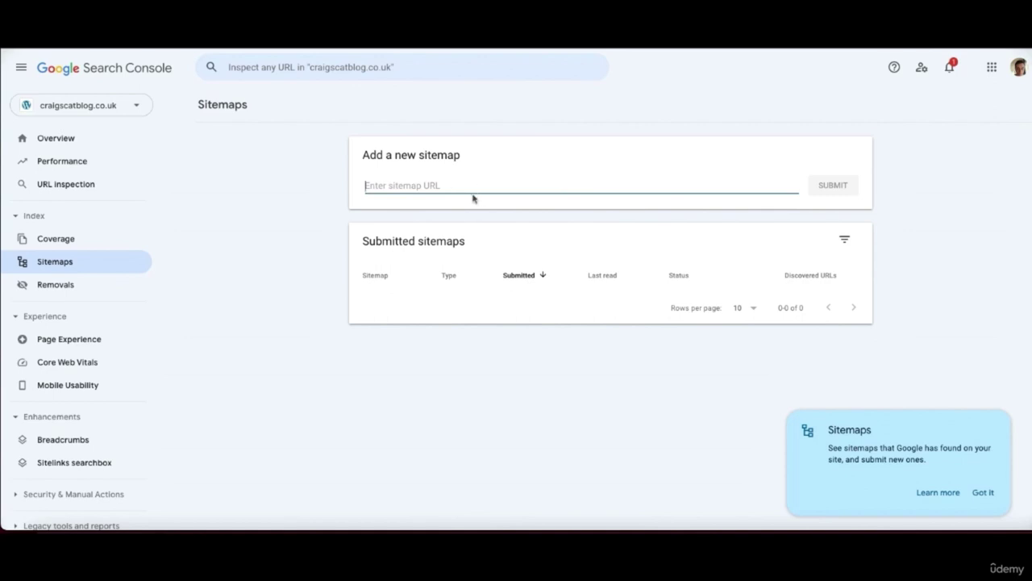
pyautogui.click(89, 285)
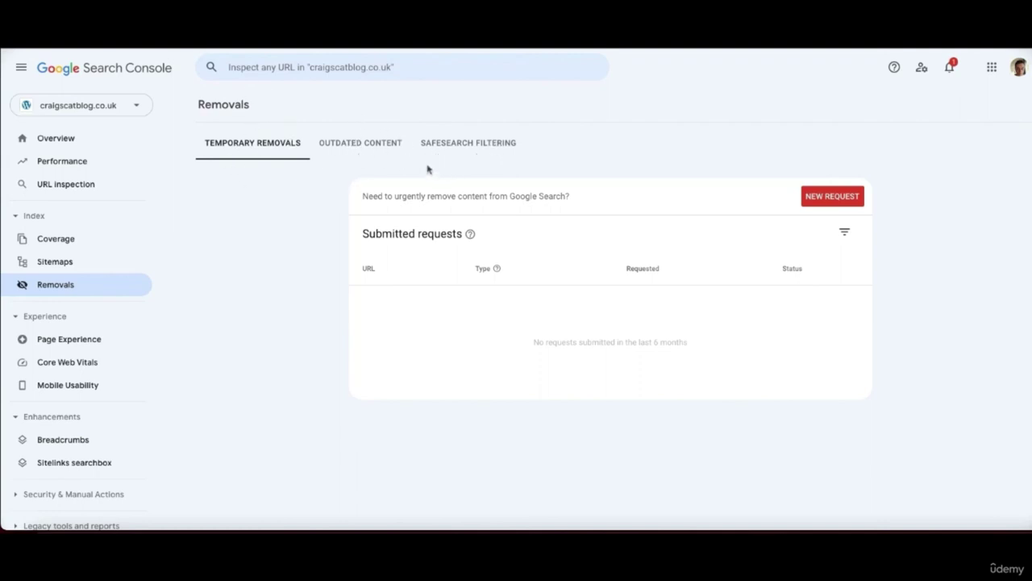
pyautogui.click(64, 340)
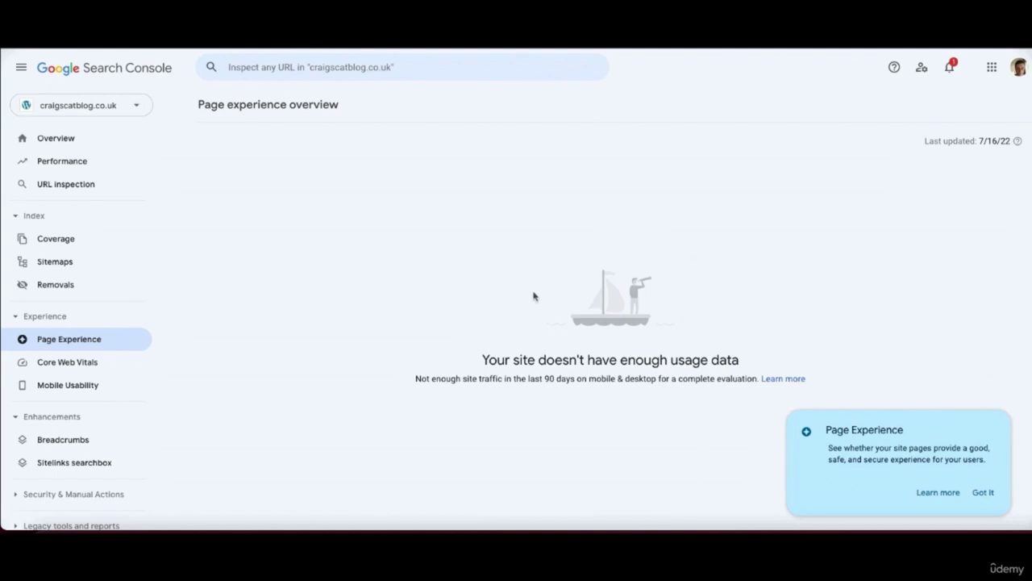
# Examine the Core Web Vitals report for both mobile and desktop
pyautogui.click(40, 364)
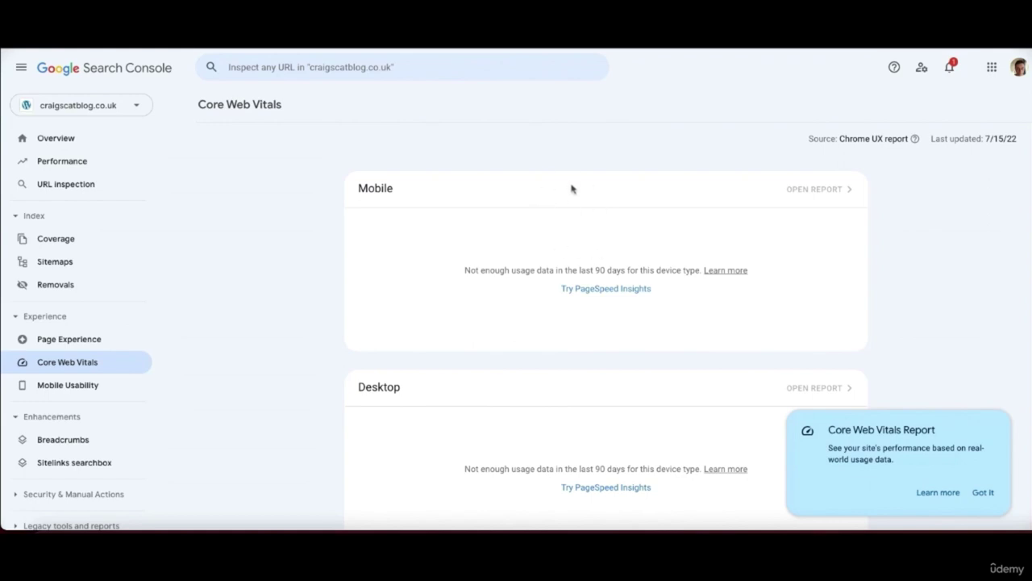
pyautogui.scroll(-1, 573, 189)
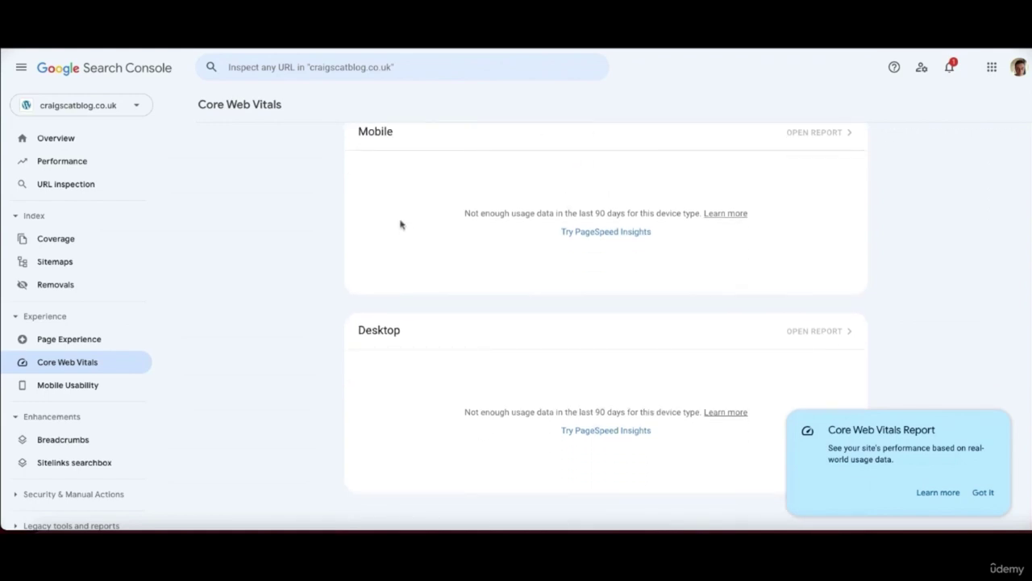
pyautogui.scroll(1, 419, 239)
pyautogui.moveTo(702, 273); pyautogui.dragTo(392, 263)
pyautogui.click(275, 300)
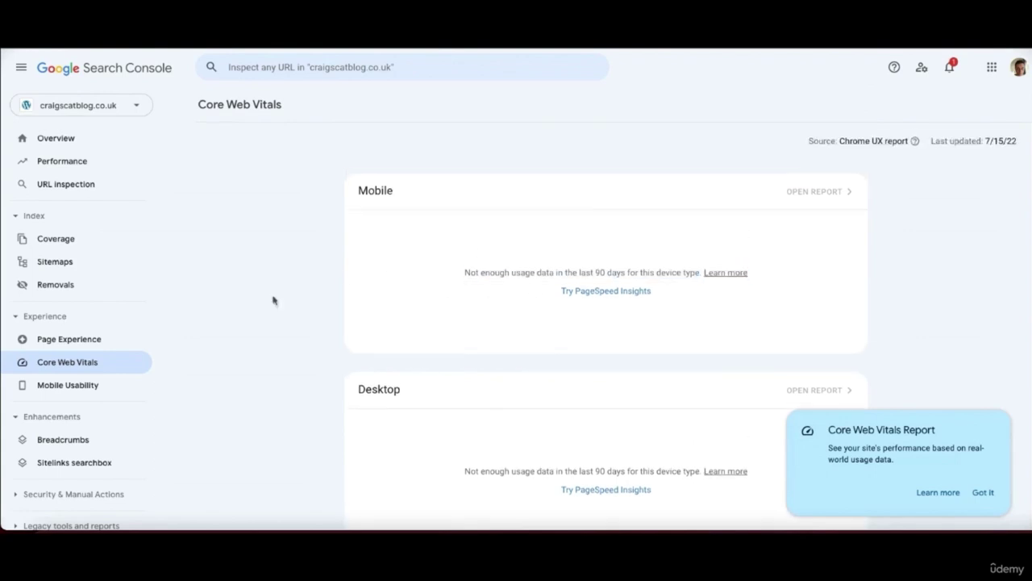
# Review the Mobile Usability report with valid pages included, and examine the example URLs under Mobile-friendly pages
pyautogui.click(72, 385)
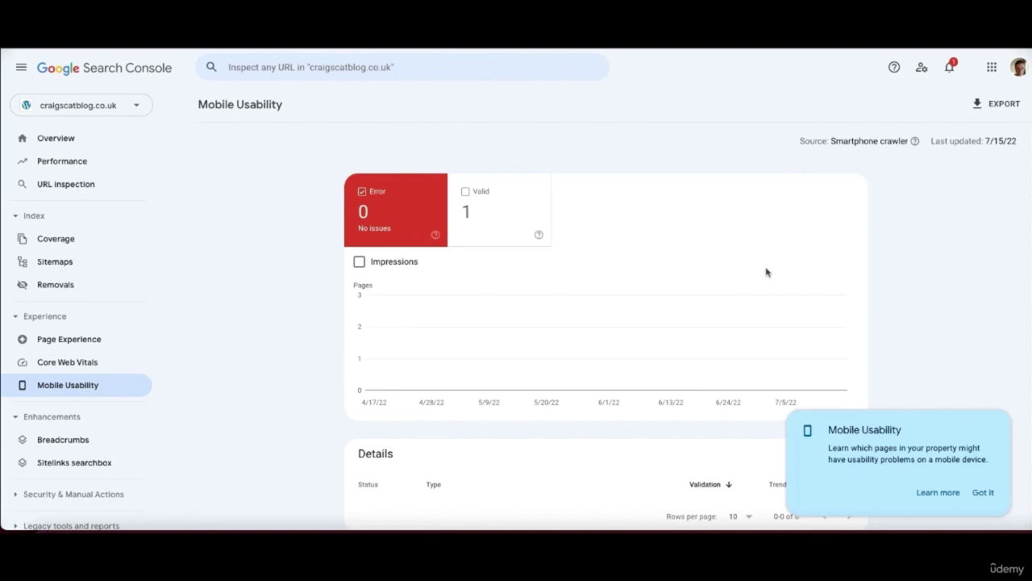
pyautogui.click(462, 203)
pyautogui.scroll(-1, 502, 475)
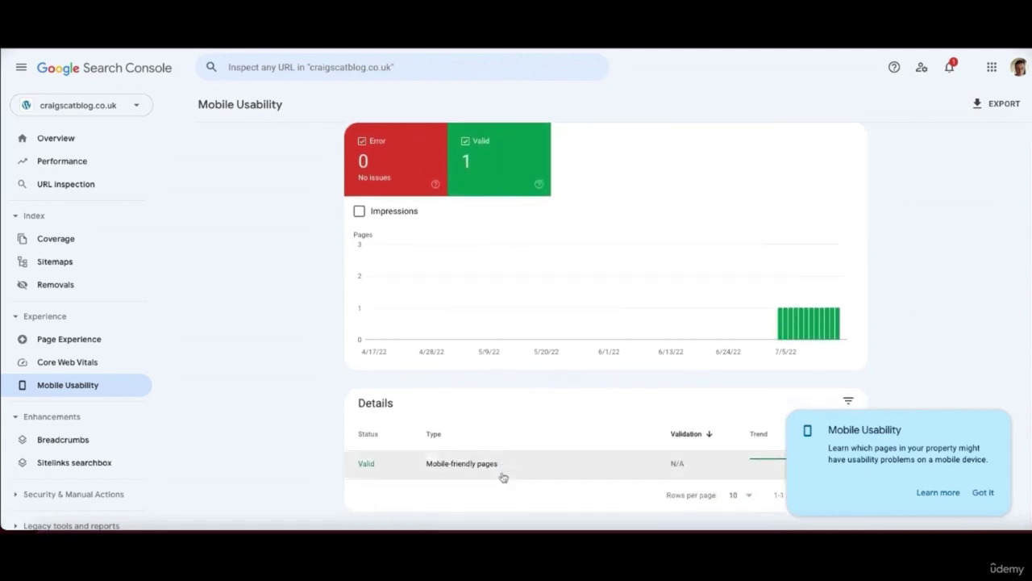
pyautogui.click(983, 492)
pyautogui.click(830, 463)
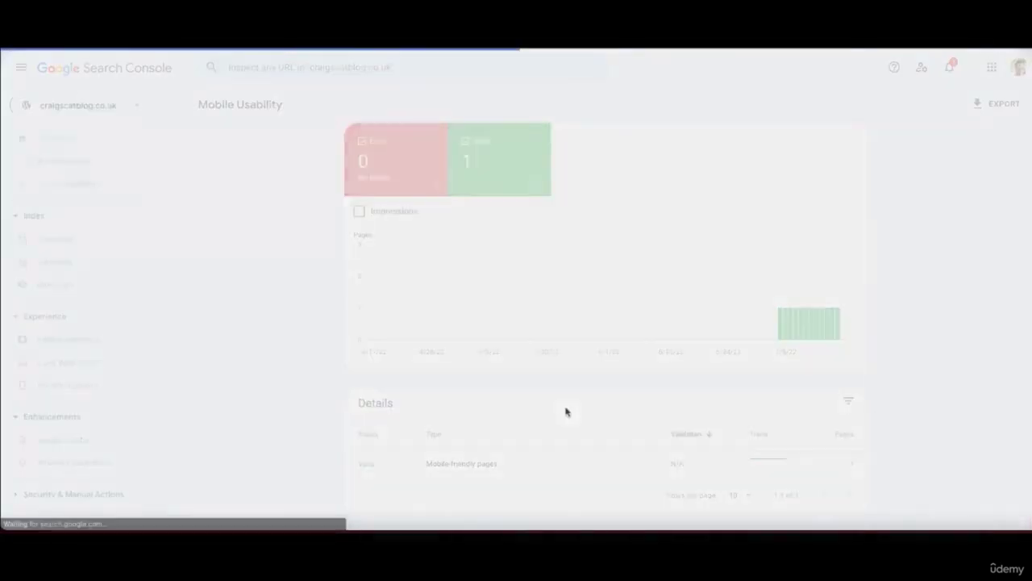
pyautogui.scroll(-3, 457, 260)
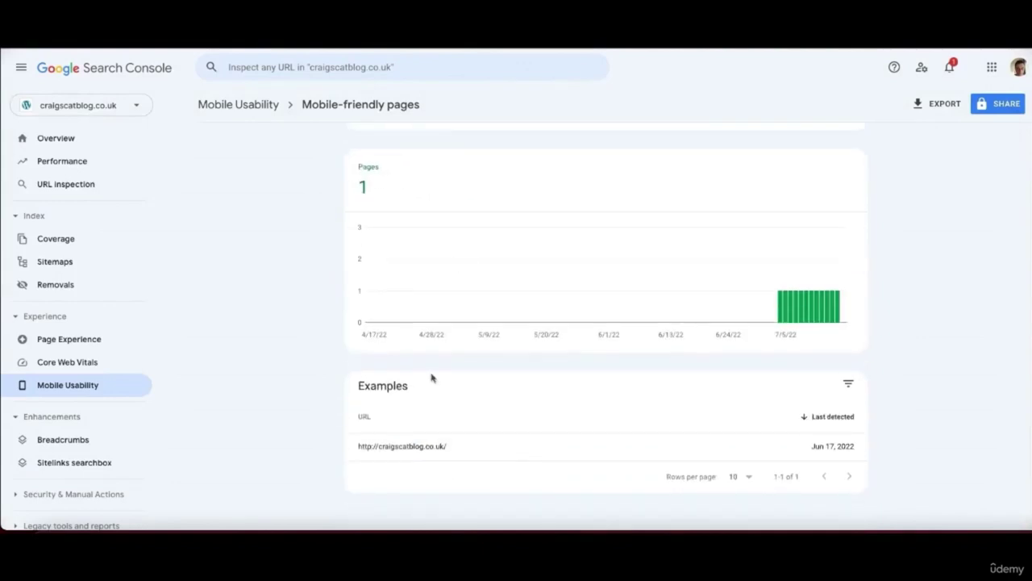
pyautogui.scroll(3, 425, 444)
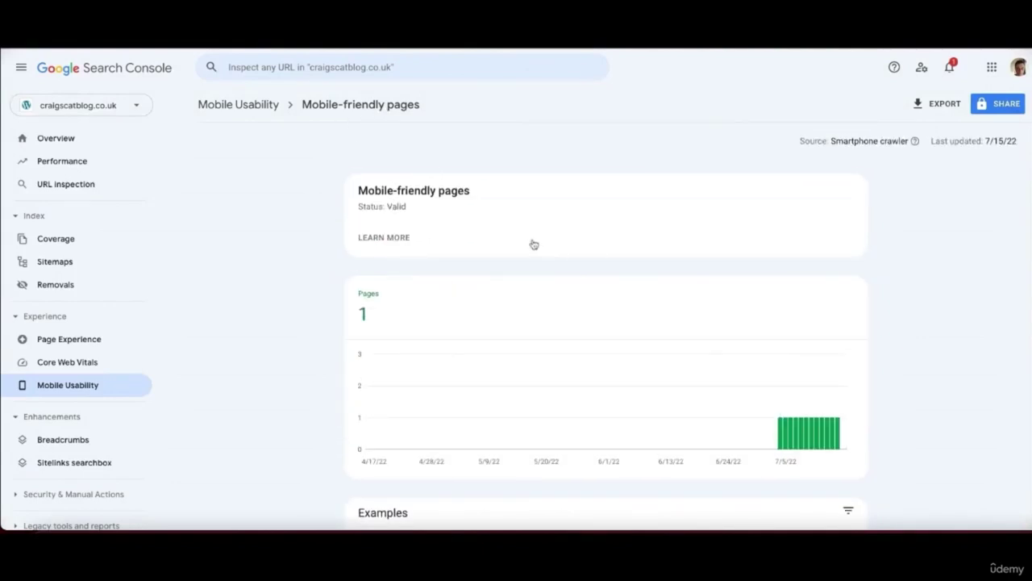
# Review the Breadcrumbs enhancement report with valid items included, and examine the examples under Complete items
pyautogui.scroll(-1, 102, 338)
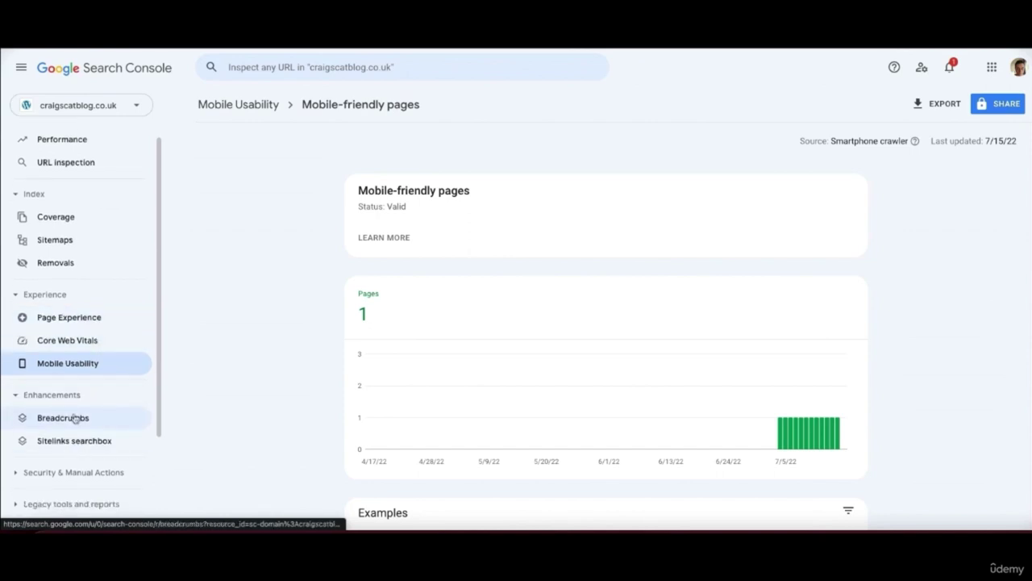
pyautogui.click(75, 418)
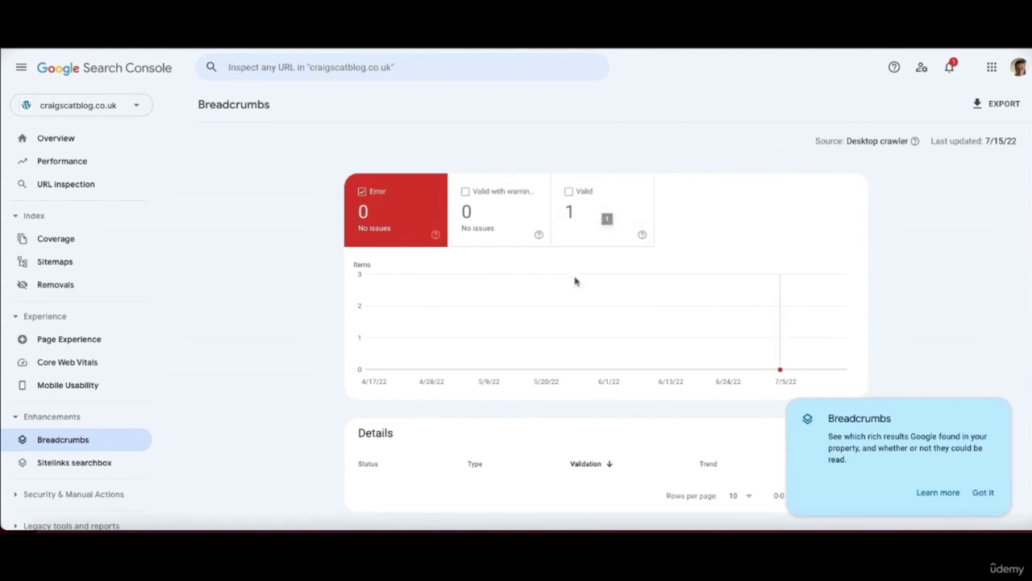
pyautogui.click(569, 213)
pyautogui.scroll(-1, 452, 266)
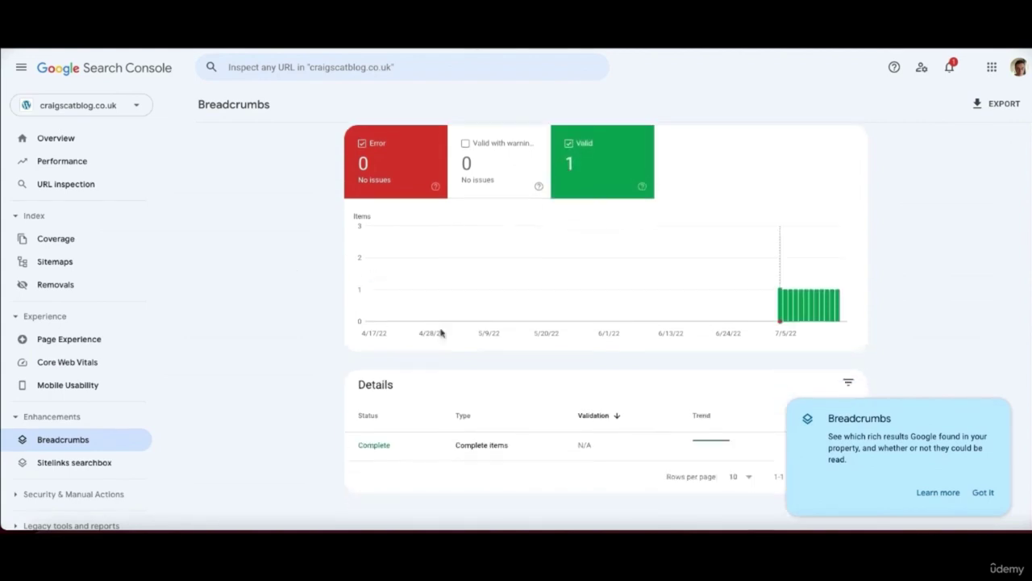
pyautogui.click(473, 452)
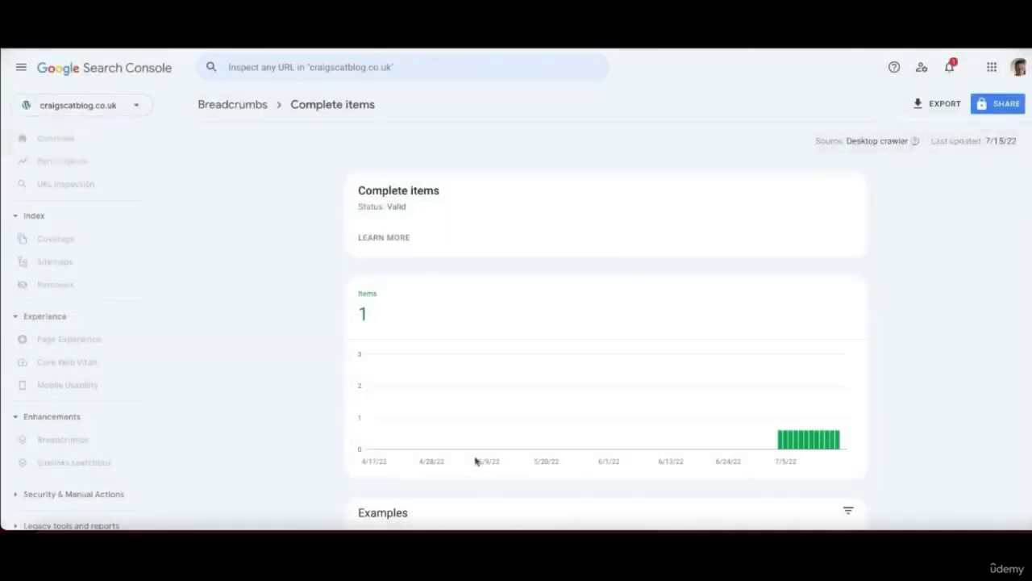
pyautogui.scroll(-2, 427, 349)
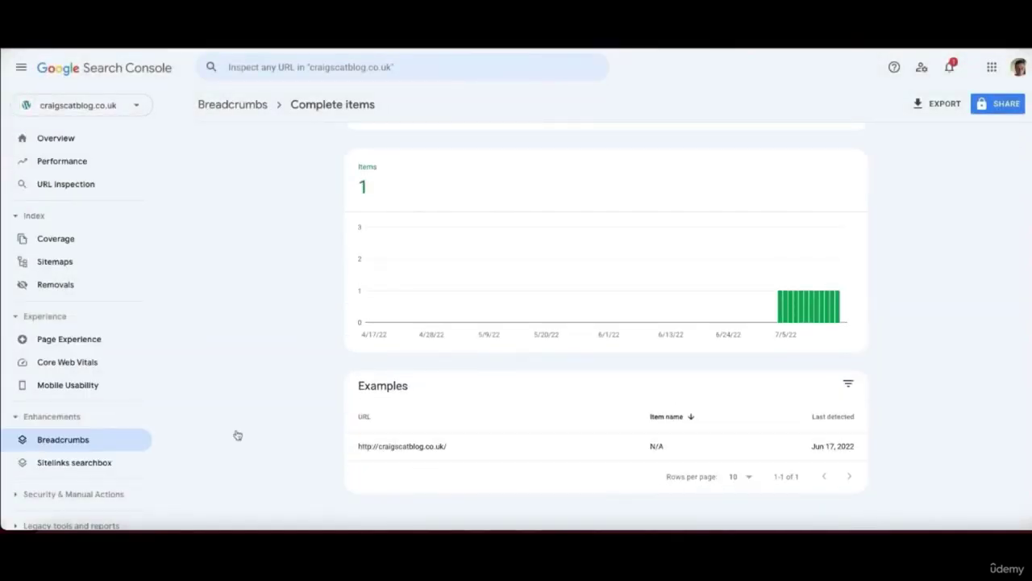
# Expand the Legacy tools and reports section and look over the tools it contains
pyautogui.scroll(-2, 48, 456)
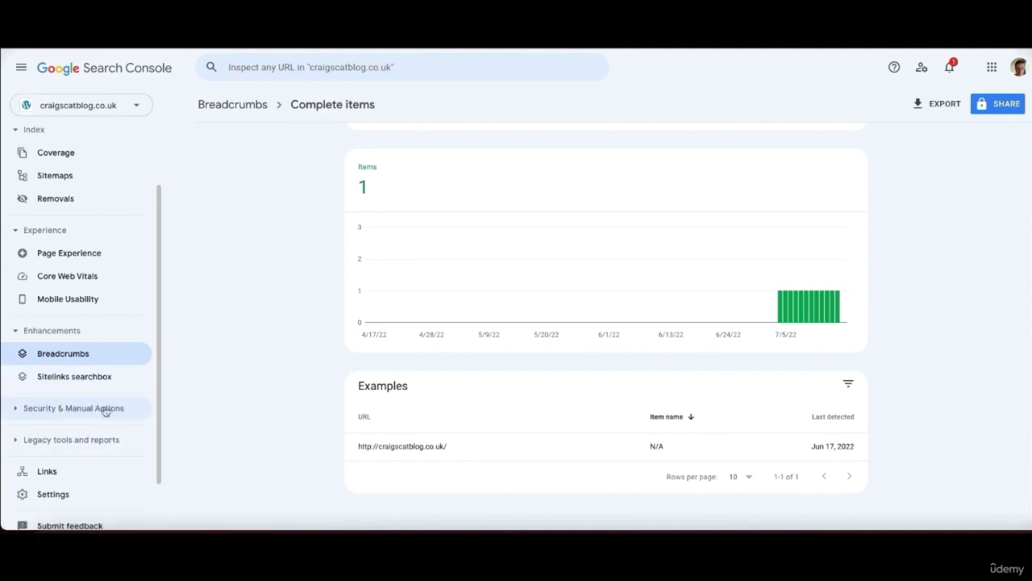
pyautogui.click(92, 438)
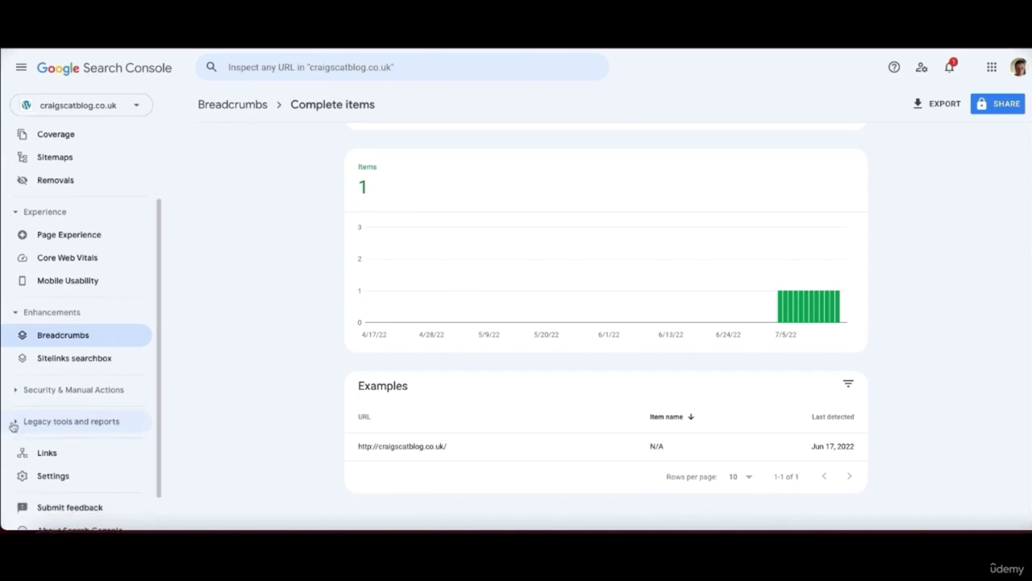
pyautogui.scroll(-1, 76, 436)
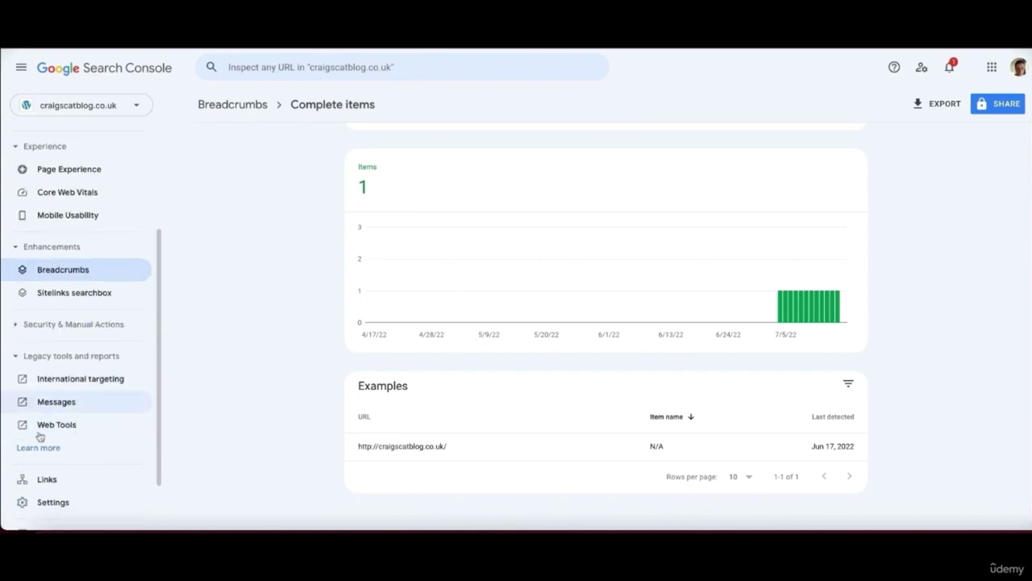
# Collapse the Legacy tools and reports section and return from Complete items to the main Breadcrumbs report
pyautogui.scroll(1, 67, 182)
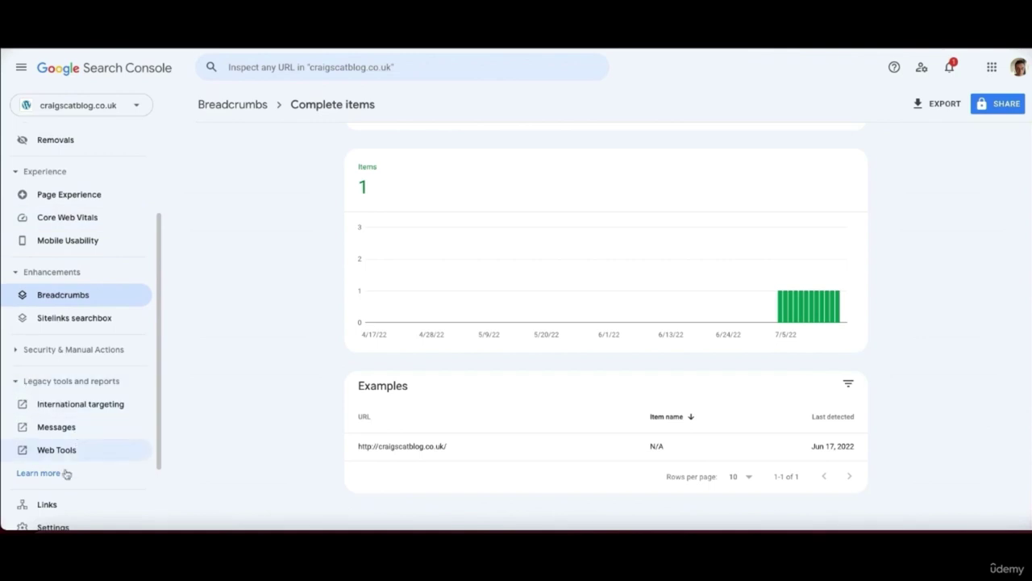
pyautogui.click(14, 380)
pyautogui.hotkey('alt', 'Left')
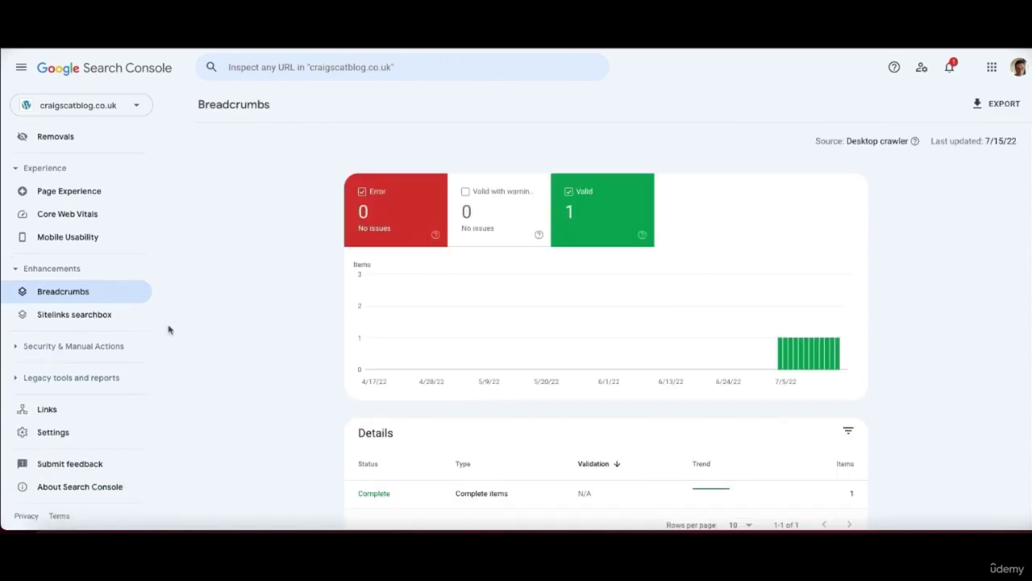
# Open the Links report and review its external and internal links, including top linked pages, top linking sites and top linking text
pyautogui.click(47, 409)
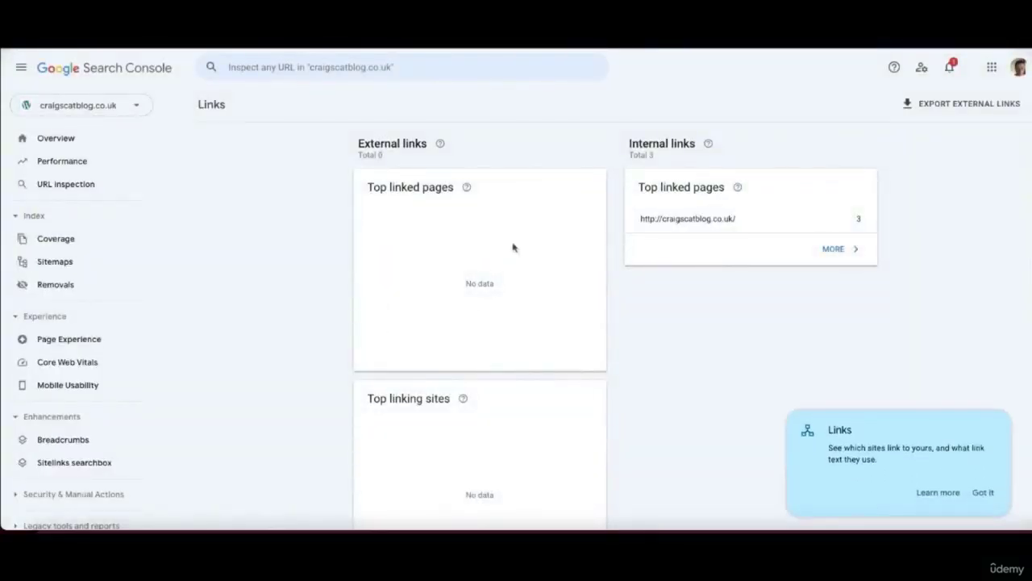
pyautogui.scroll(-1, 556, 234)
pyautogui.scroll(1, 537, 235)
pyautogui.scroll(-1, 577, 281)
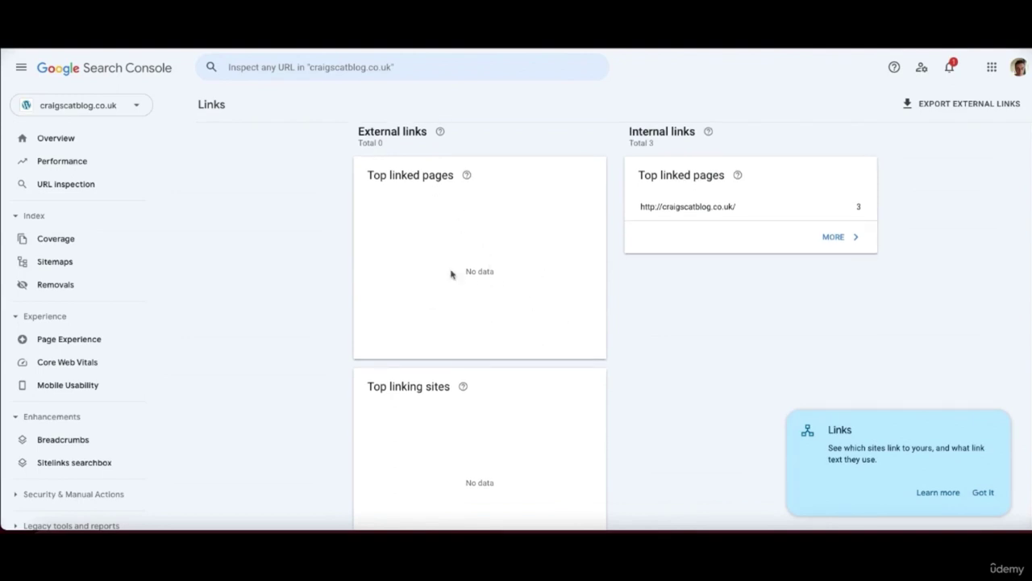
pyautogui.scroll(-3, 451, 274)
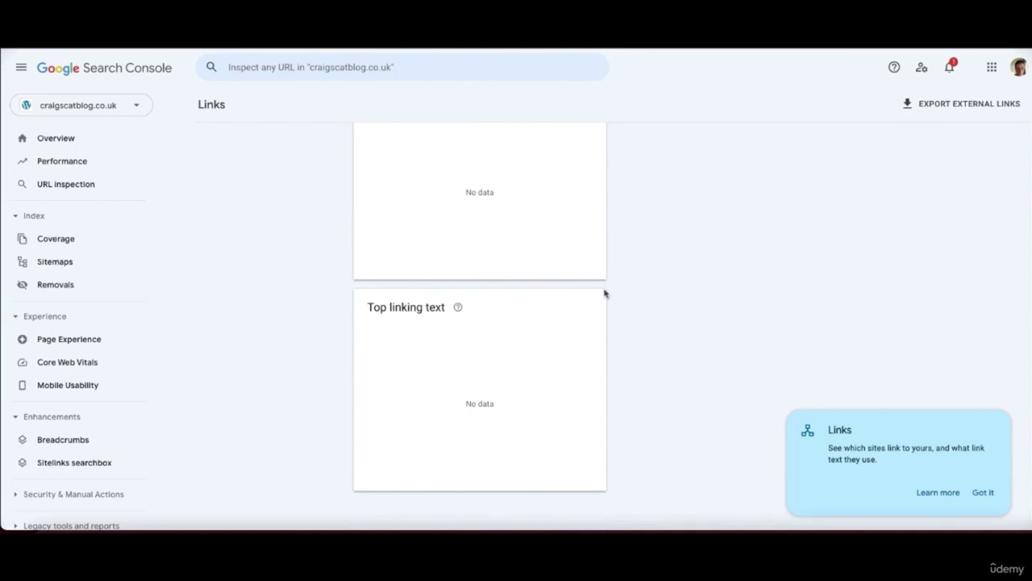
pyautogui.scroll(1, 606, 284)
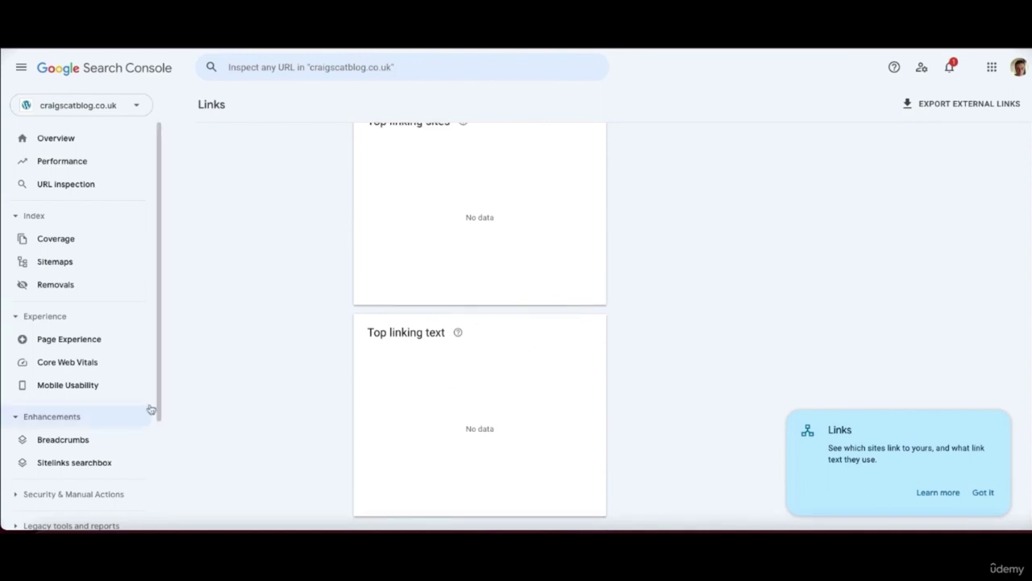
# Expand Security & Manual Actions, check the Manual actions report and dismiss its introductory tip
pyautogui.scroll(-2, 116, 421)
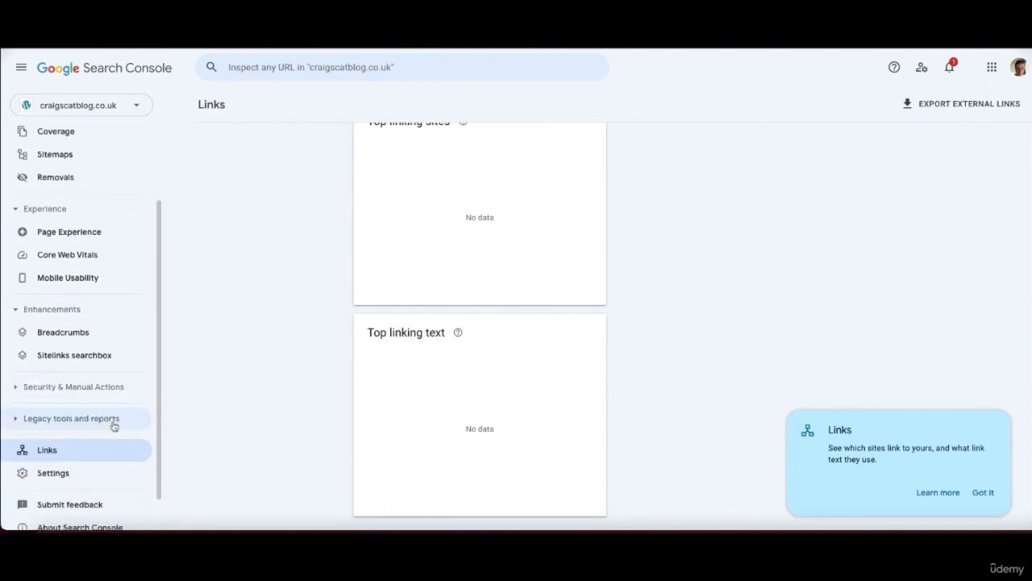
pyautogui.click(83, 392)
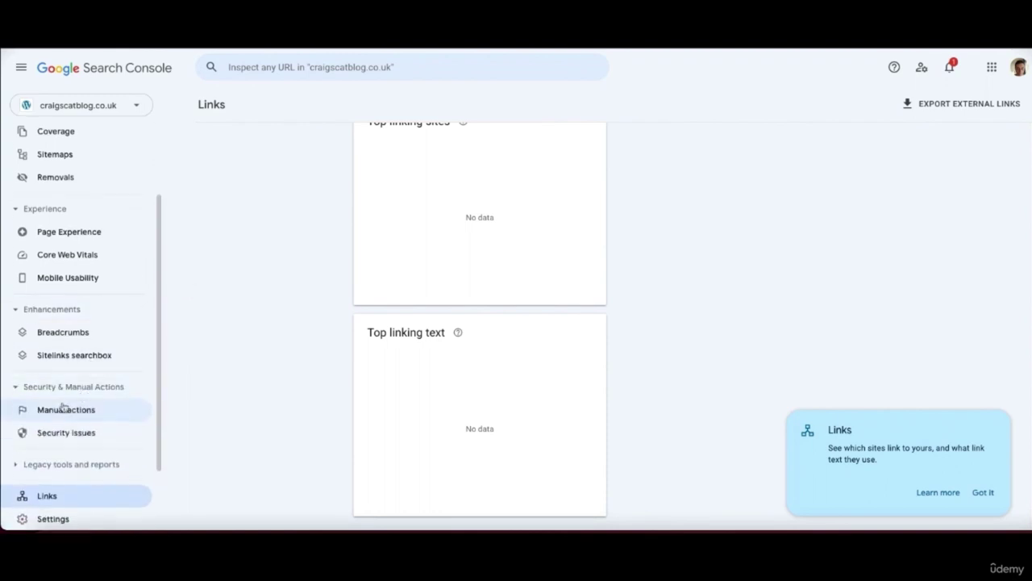
pyautogui.click(68, 410)
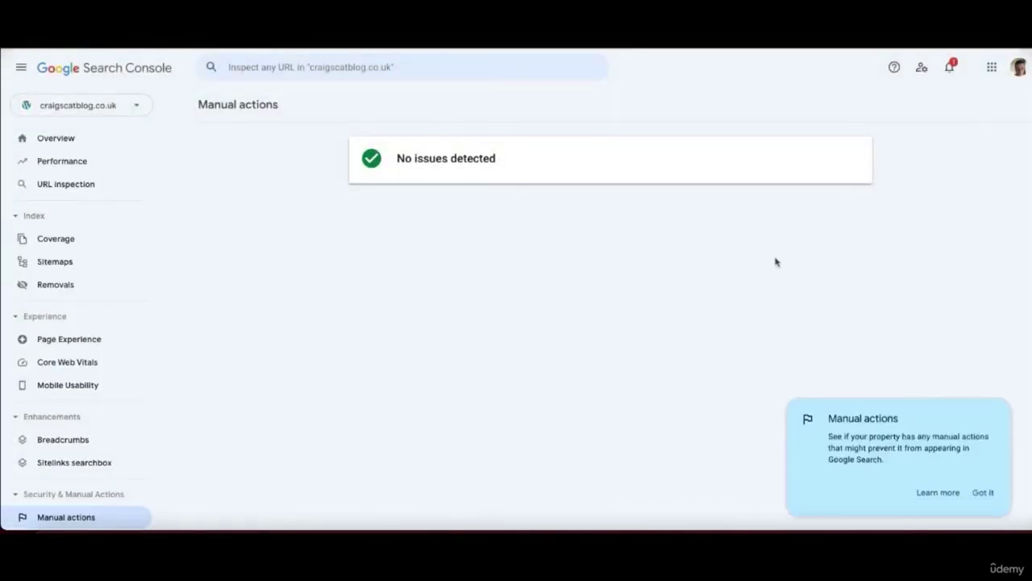
pyautogui.click(977, 492)
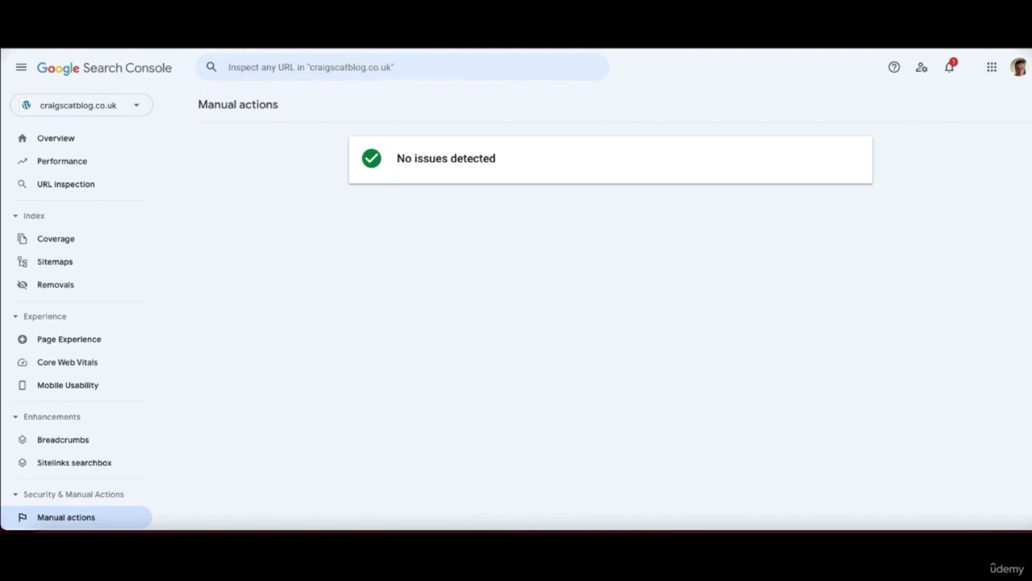
pyautogui.scroll(-2, 76, 323)
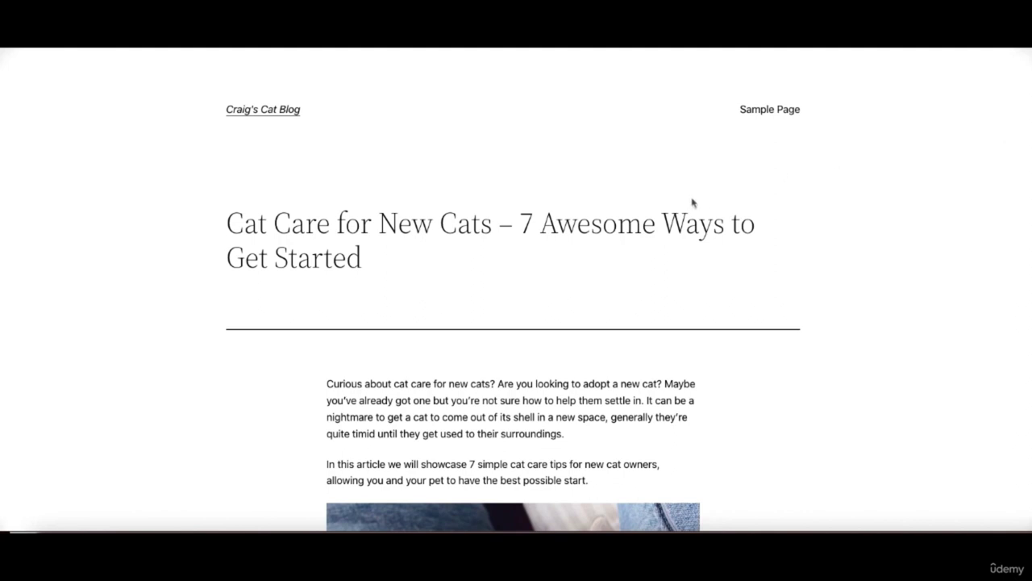
# Examine the published cat care article's title, introduction, image and the sections for steps 1 and 2
pyautogui.scroll(-1, 692, 202)
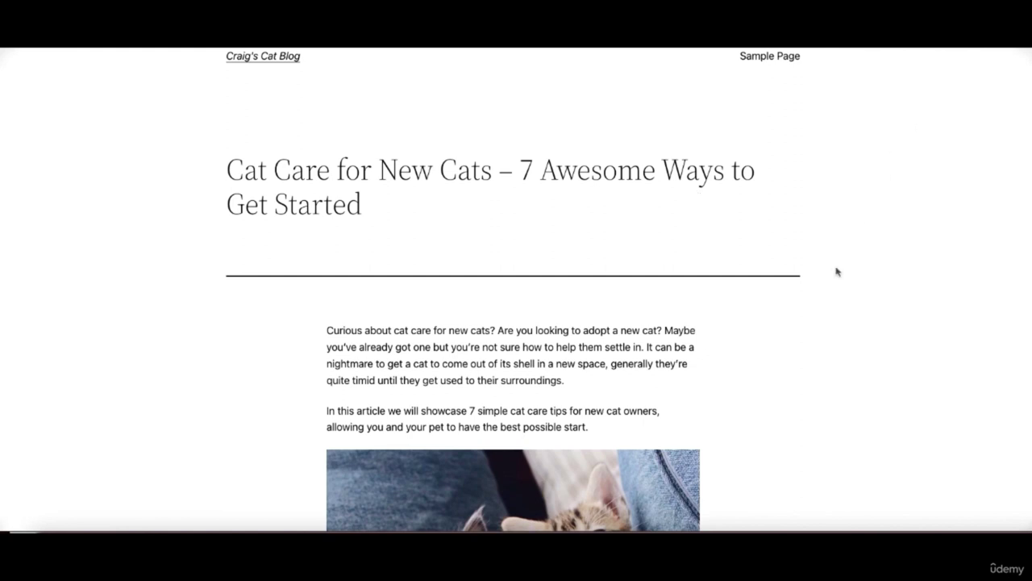
pyautogui.scroll(-1, 744, 294)
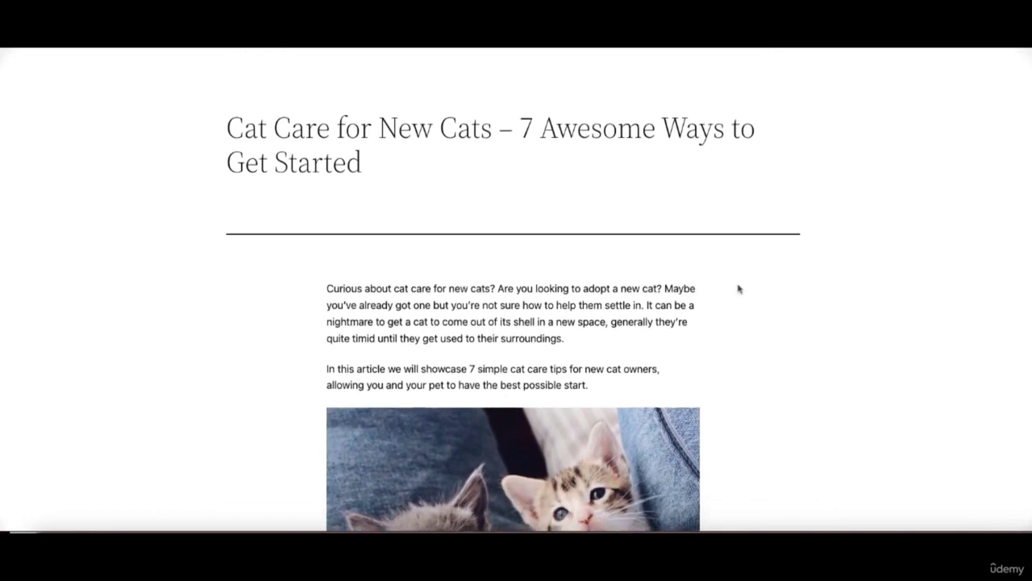
pyautogui.scroll(-5, 738, 288)
pyautogui.scroll(-4, 738, 270)
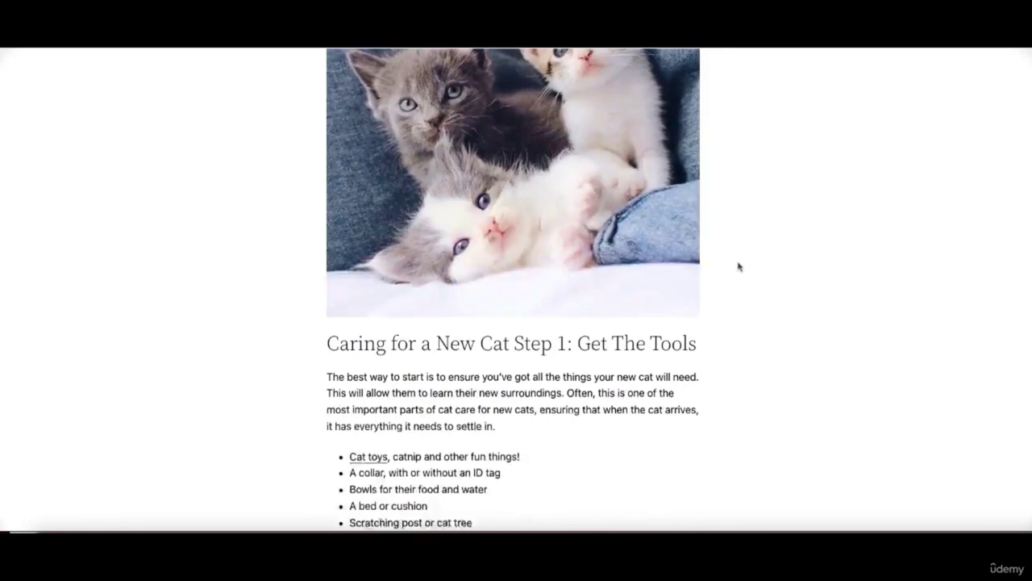
pyautogui.scroll(-3, 736, 263)
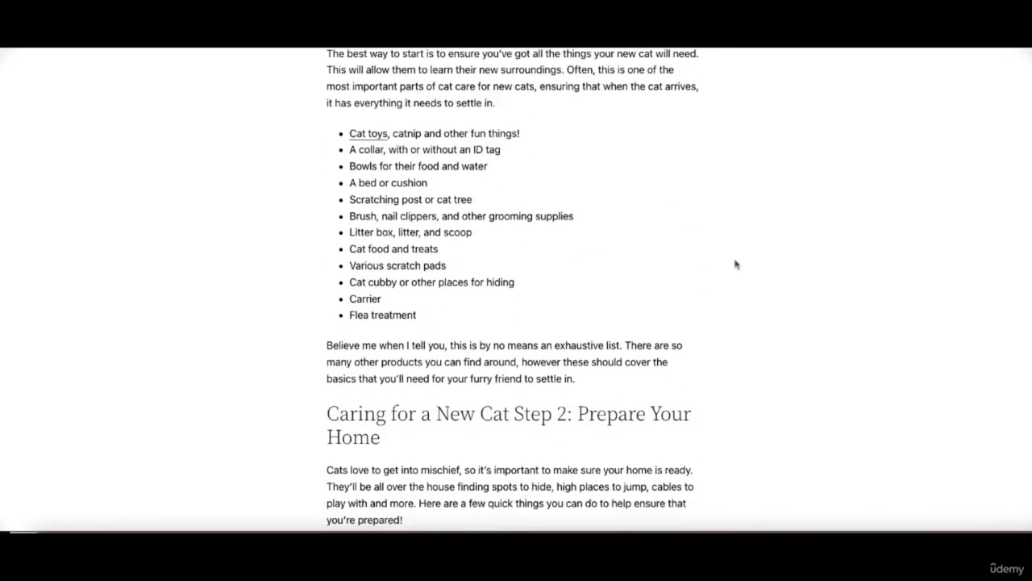
pyautogui.scroll(-1, 734, 263)
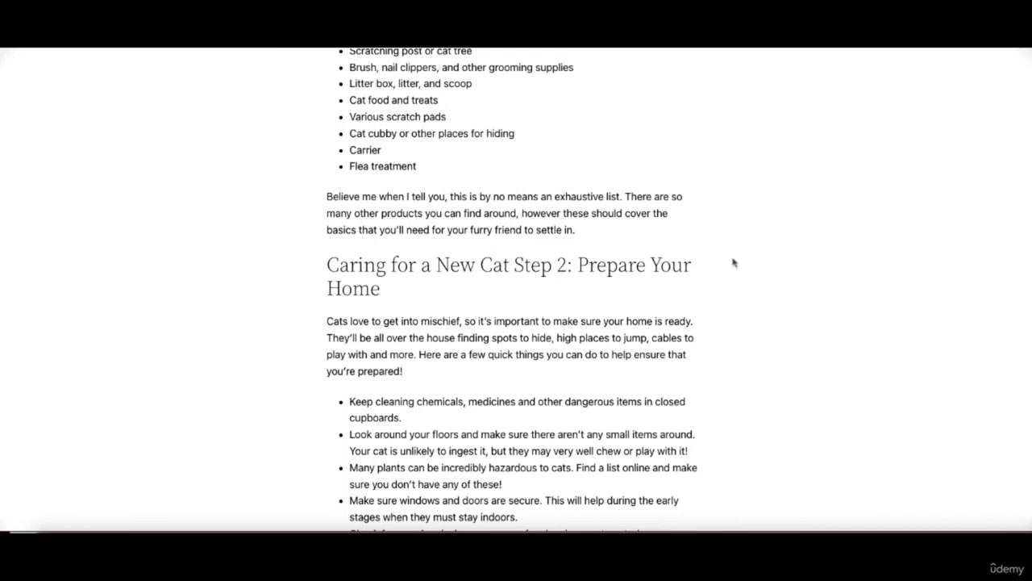
pyautogui.scroll(12, 734, 262)
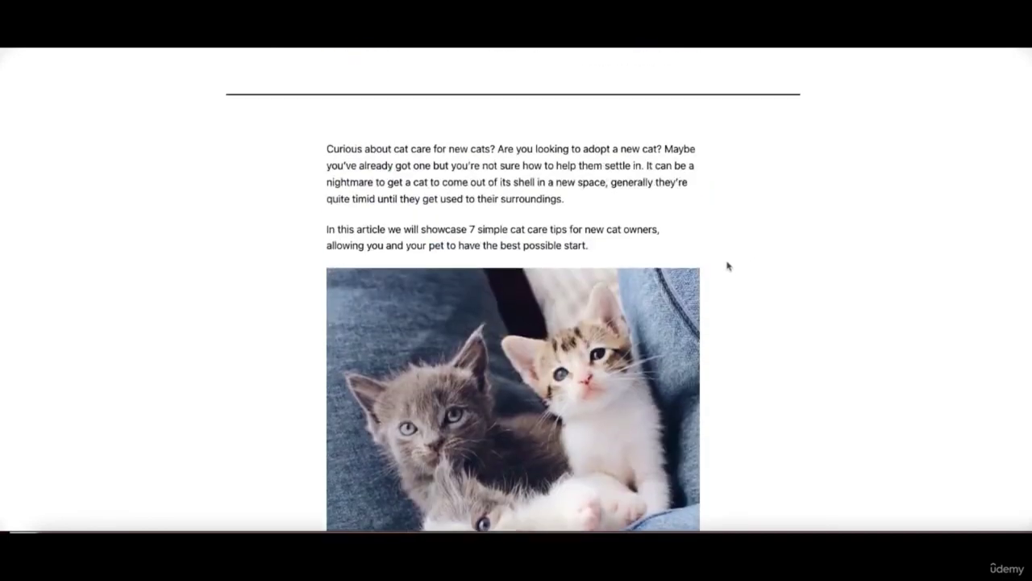
pyautogui.scroll(4, 728, 266)
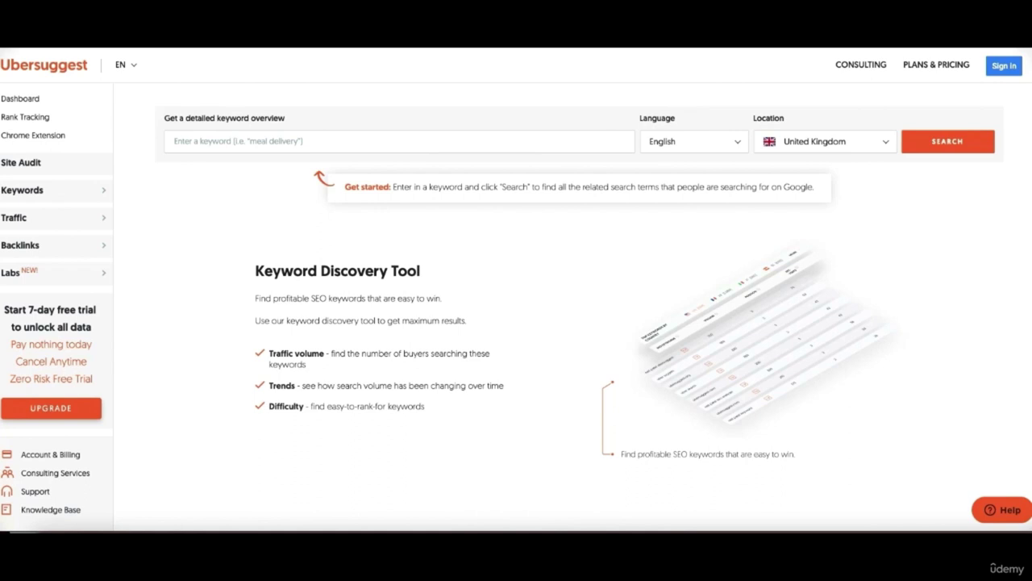
pyautogui.scroll(-1, 516, 291)
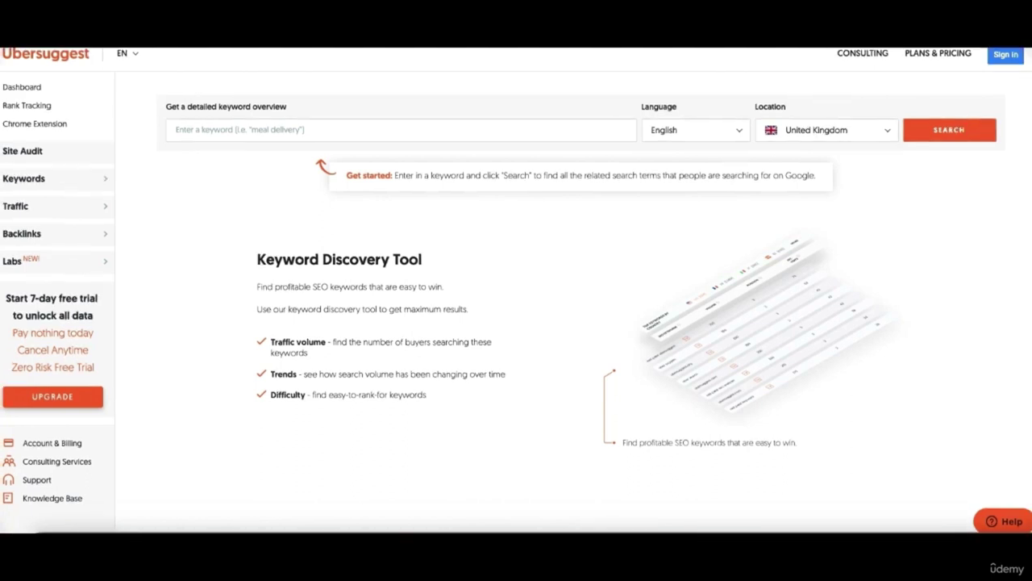
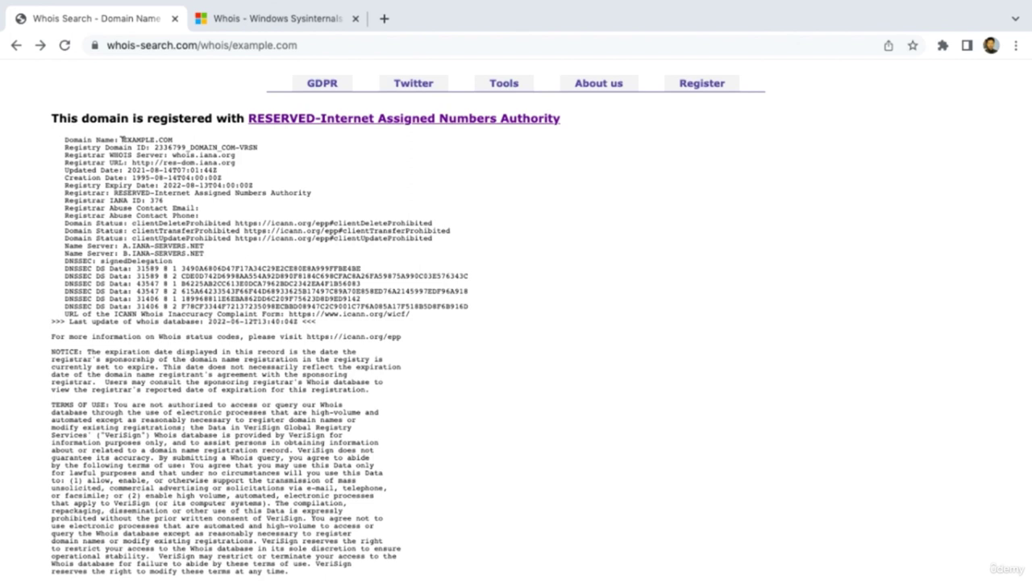
# Highlight the updated, creation and registry expiry date lines in the WHOIS record for example.com
pyautogui.scroll(-1, 51, 176)
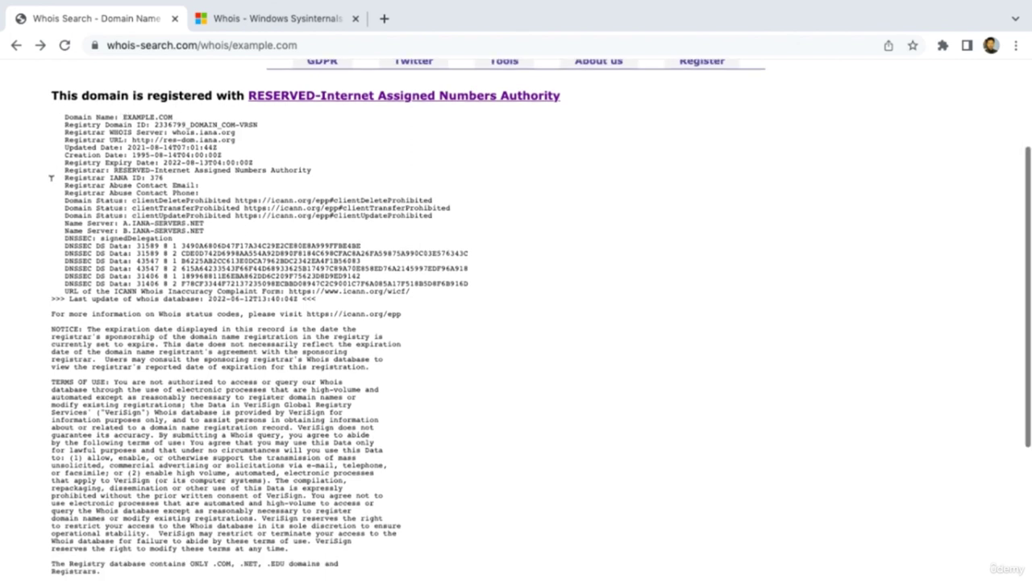
pyautogui.moveTo(61, 141); pyautogui.dragTo(235, 151)
pyautogui.moveTo(65, 152); pyautogui.dragTo(229, 159)
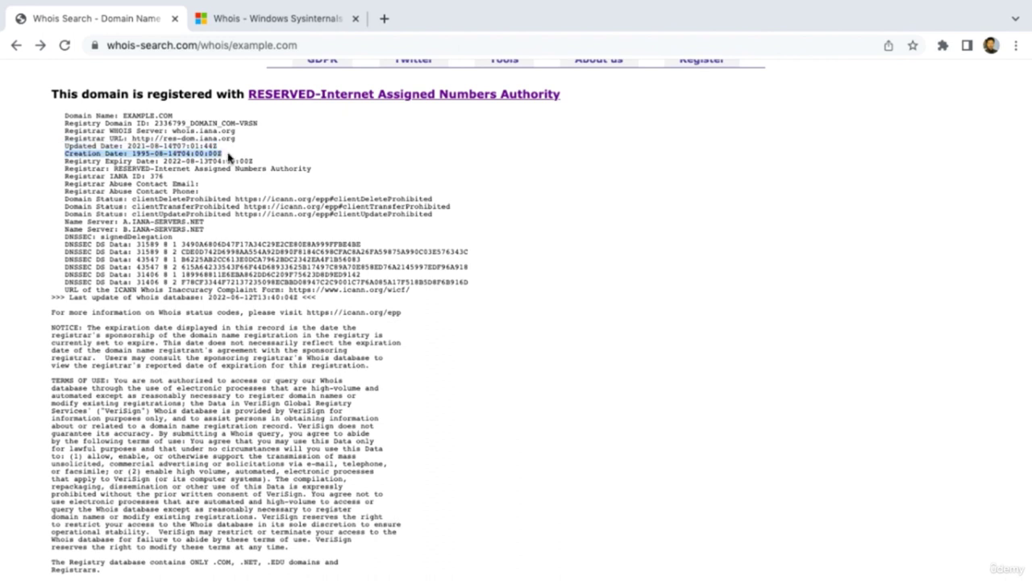
pyautogui.moveTo(63, 160); pyautogui.dragTo(258, 159)
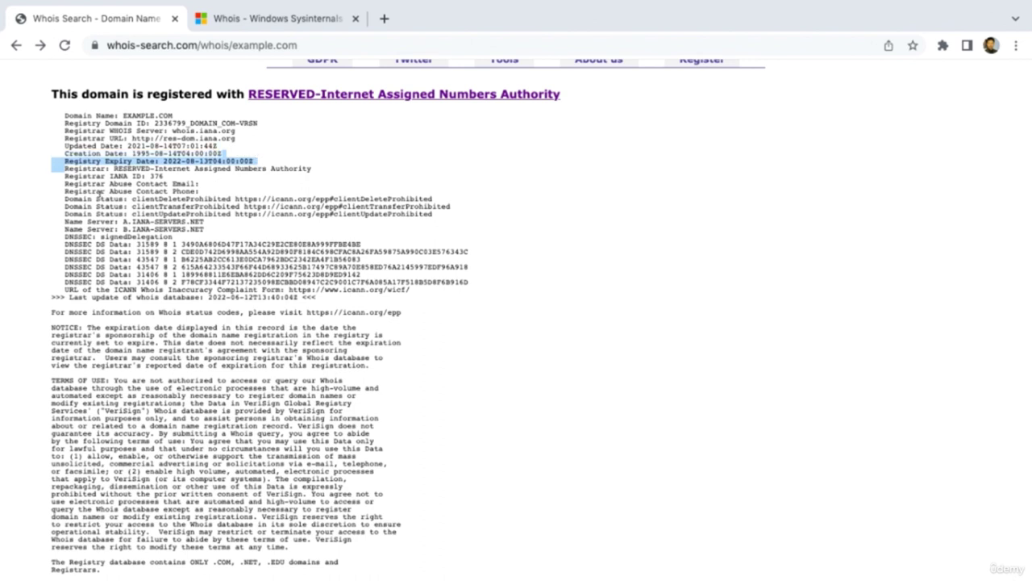
# Highlight the registrar abuse contact lines and the three domain status lines in the WHOIS record, and clear the selection
pyautogui.click(63, 183)
pyautogui.moveTo(63, 183); pyautogui.dragTo(206, 191)
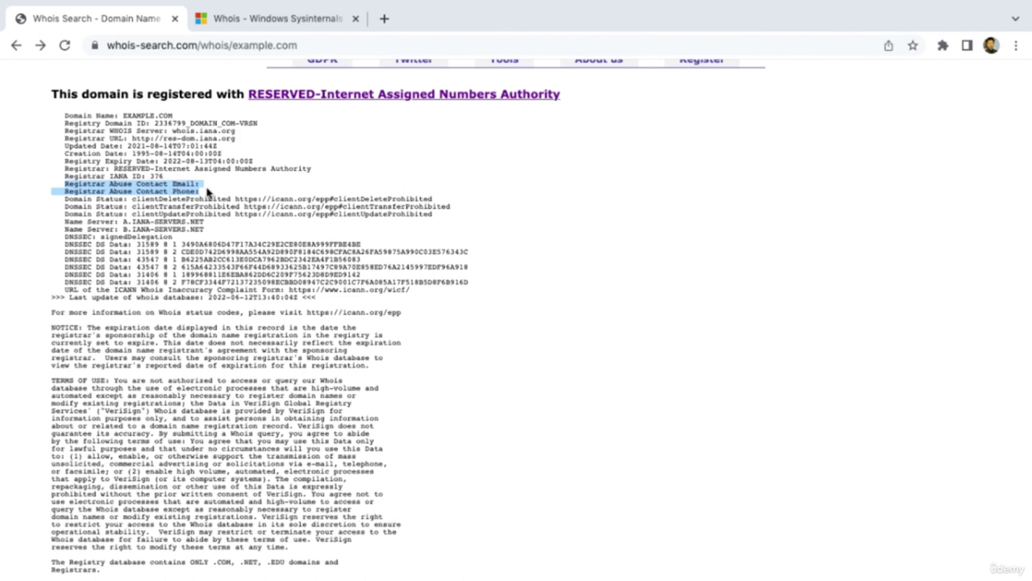
pyautogui.click(60, 197)
pyautogui.moveTo(60, 197); pyautogui.dragTo(444, 221)
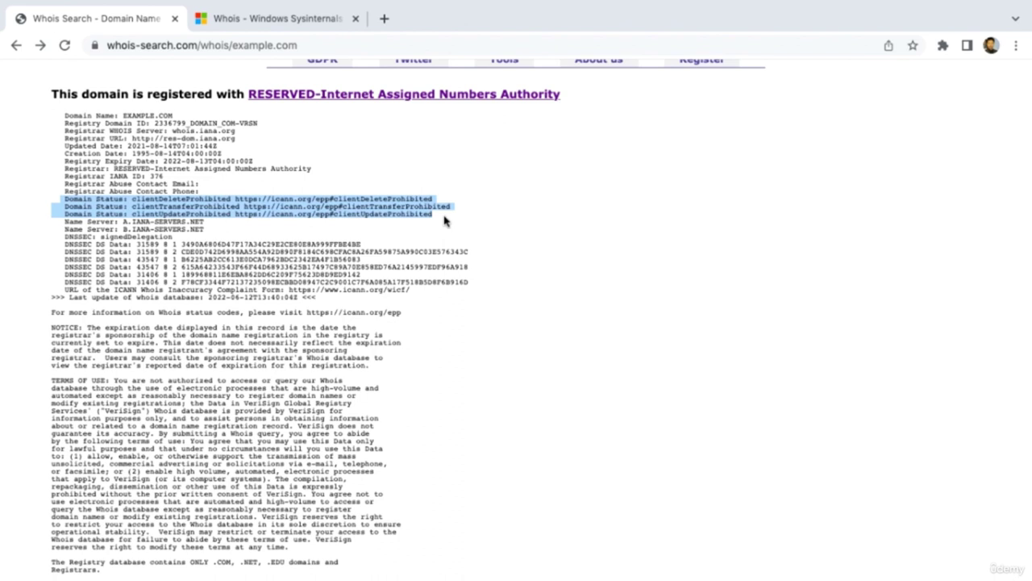
pyautogui.click(445, 221)
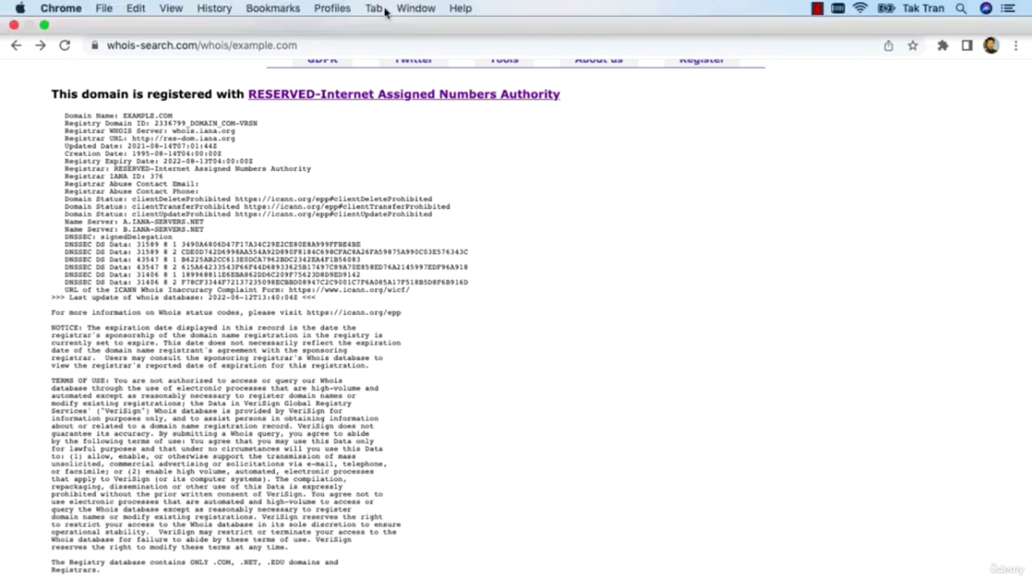
# Open a new browser tab and start a search for icann domain status
pyautogui.click(386, 18)
pyautogui.write('ic')
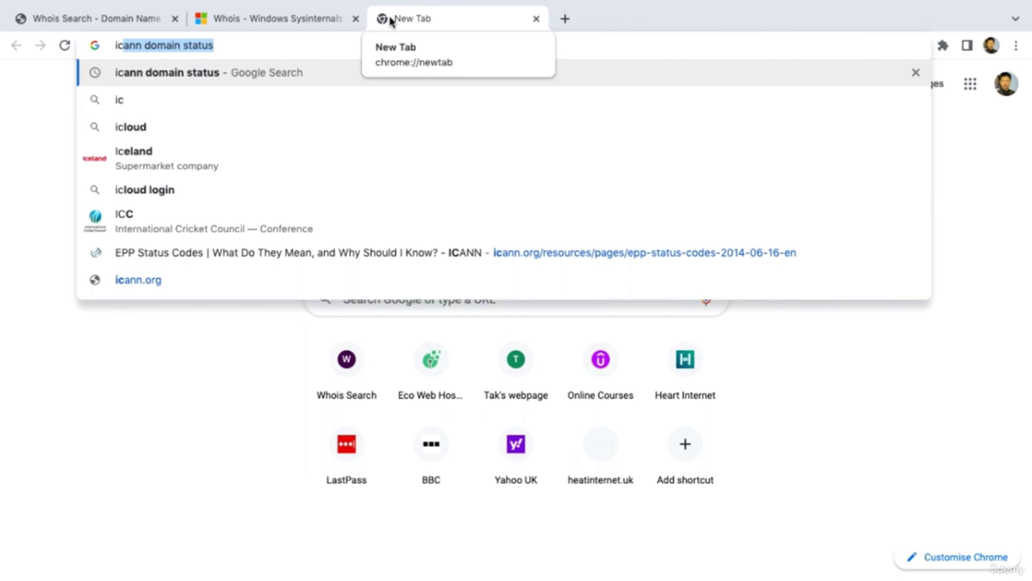
# Search Google for "icann domain status", open ICANN's EPP Status Codes page and look through the server status code table
pyautogui.press('Return')
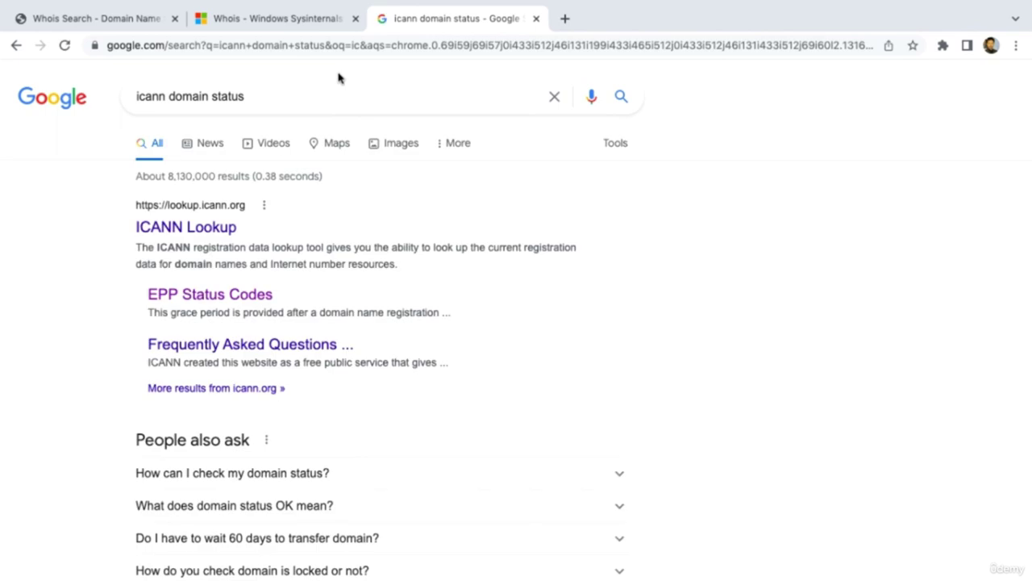
pyautogui.click(234, 296)
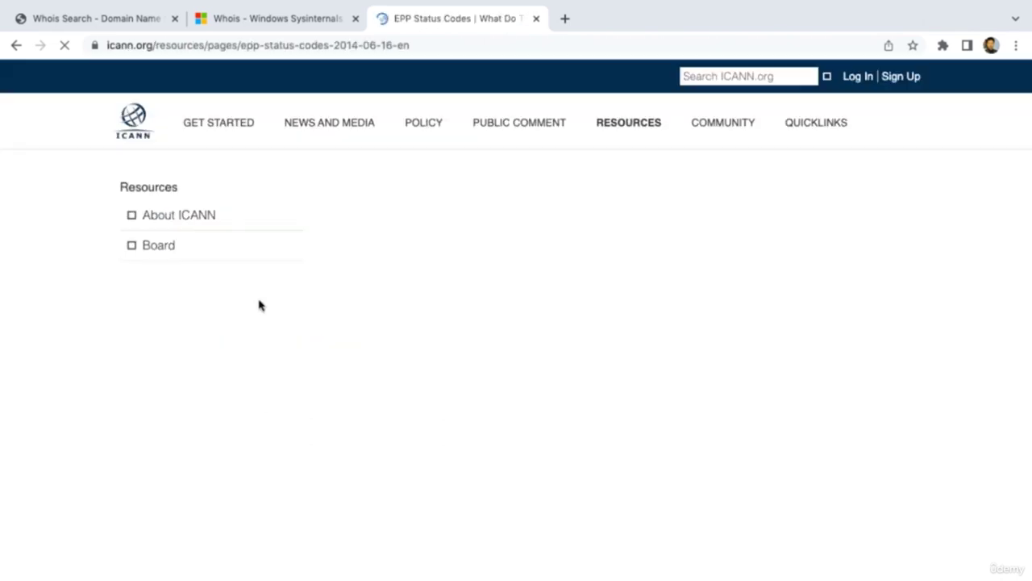
pyautogui.scroll(-2, 254, 325)
pyautogui.scroll(-5, 254, 325)
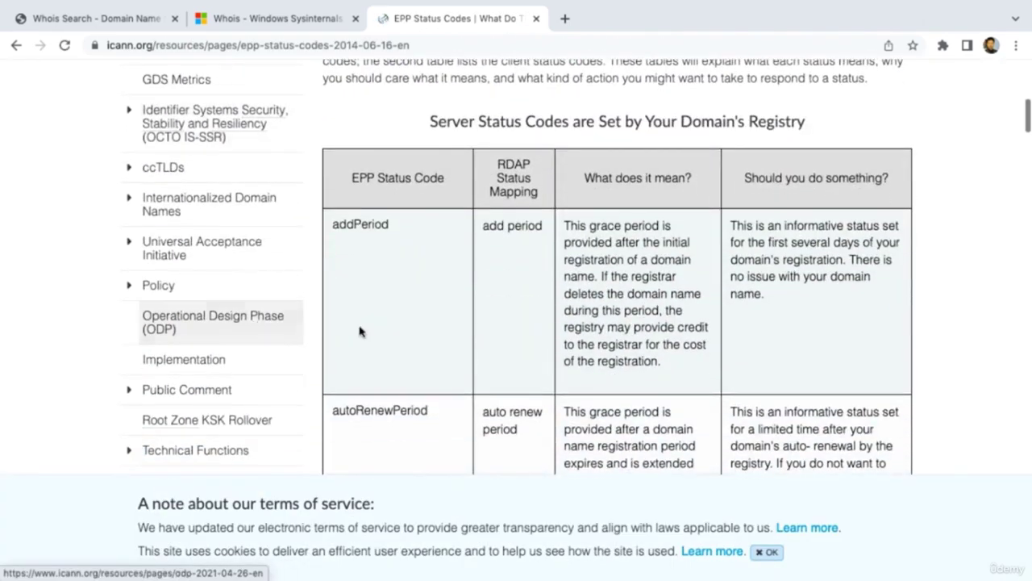
pyautogui.scroll(-2, 569, 305)
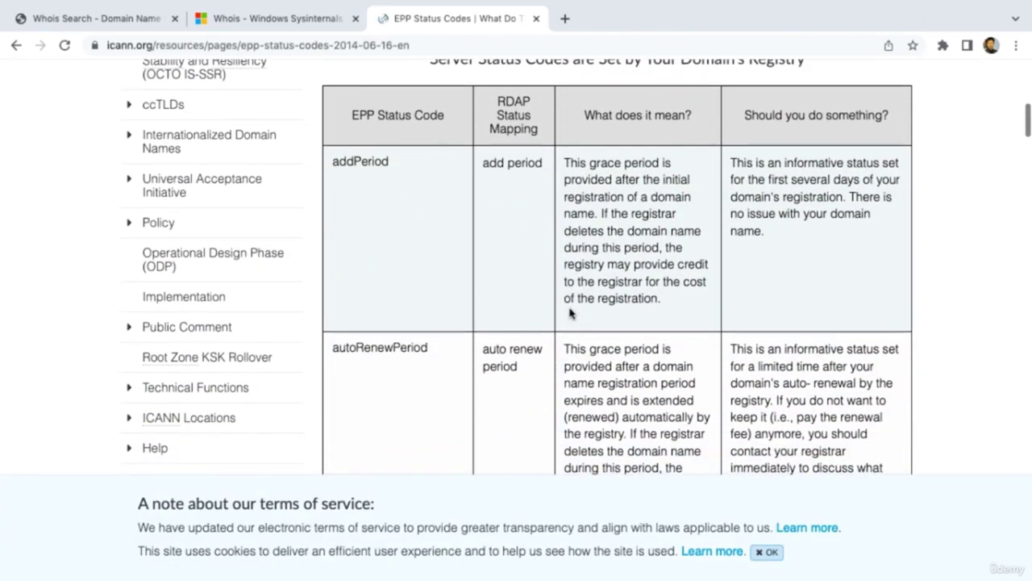
pyautogui.scroll(-6, 569, 304)
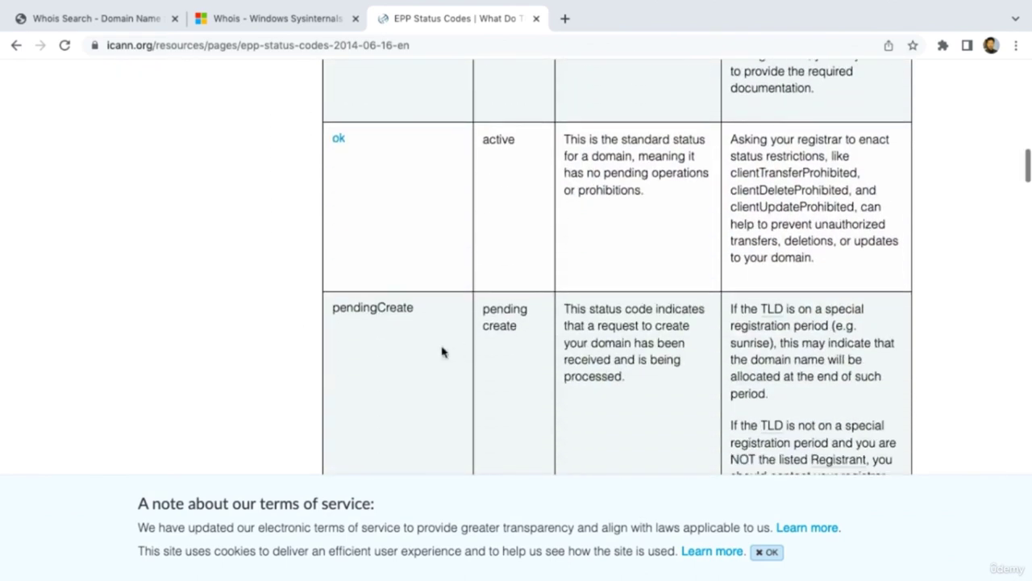
# Return to the example.com Whois record and highlight its name servers and registry expiry date
pyautogui.click(105, 20)
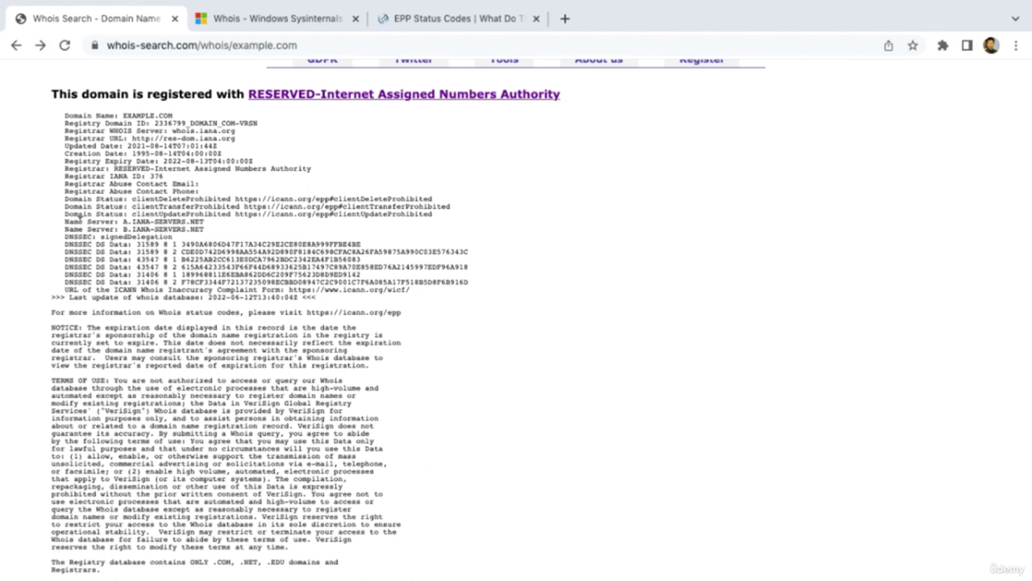
pyautogui.moveTo(64, 215); pyautogui.dragTo(216, 231)
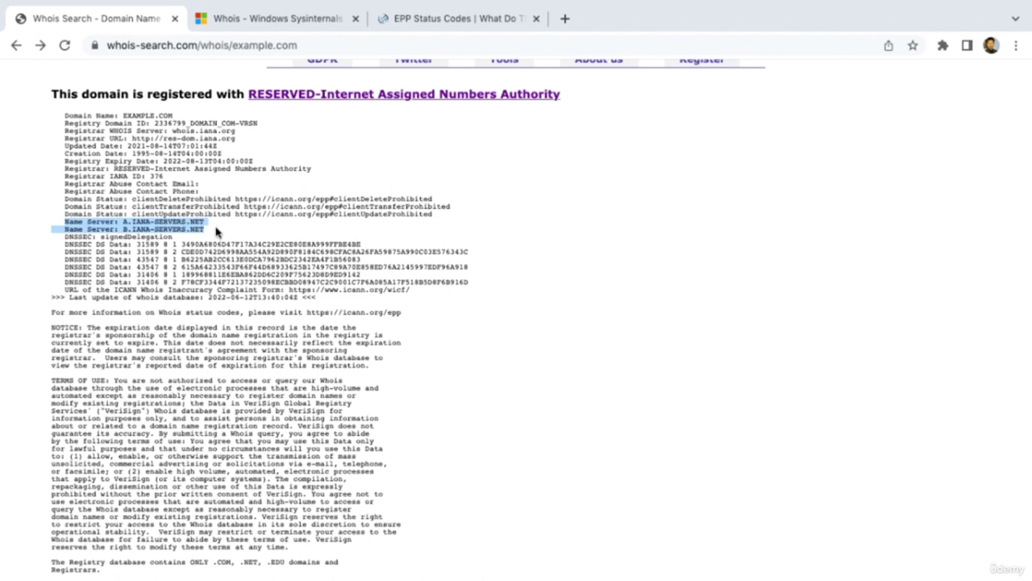
pyautogui.click(216, 231)
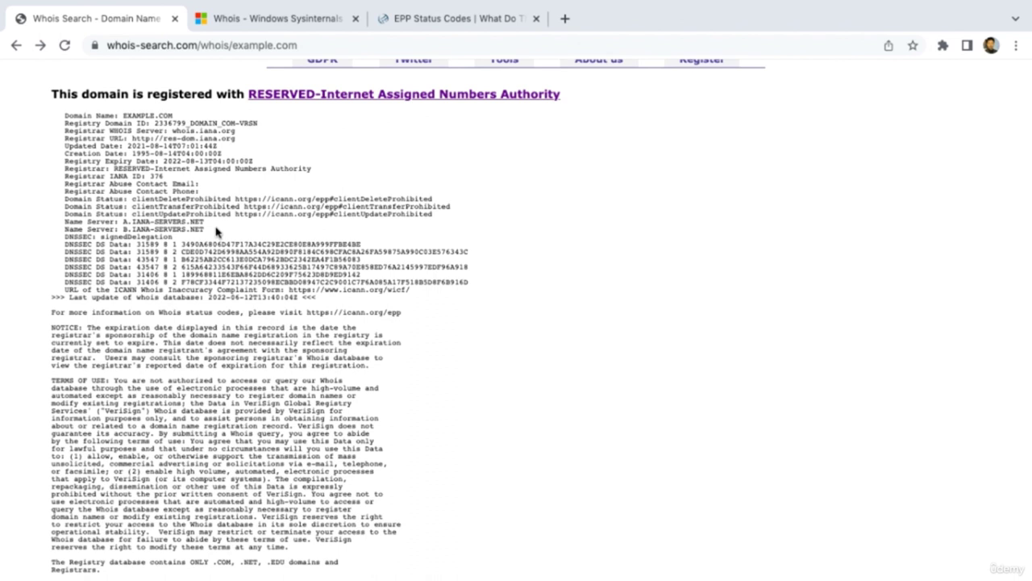
pyautogui.scroll(2, 216, 232)
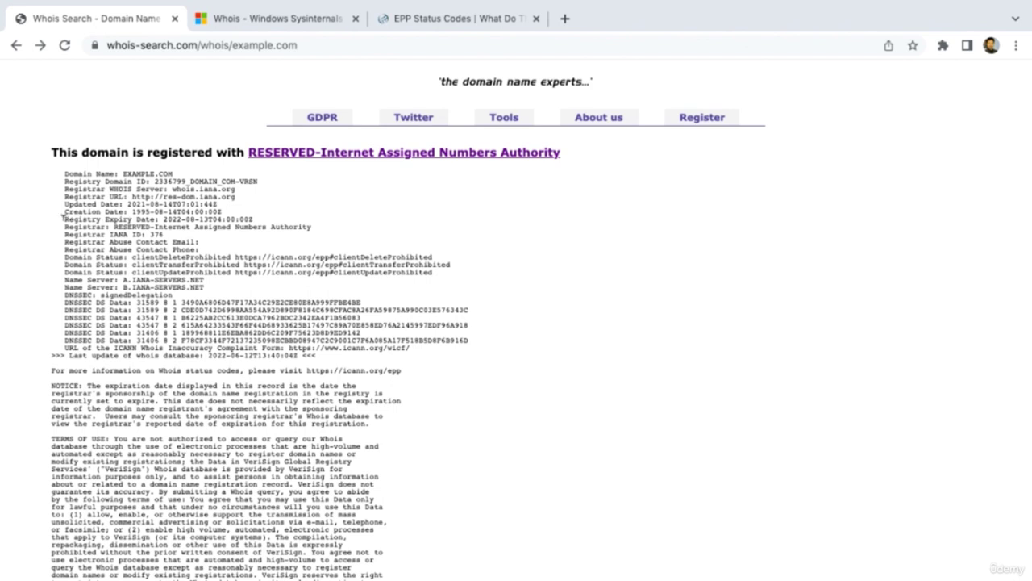
pyautogui.moveTo(66, 218); pyautogui.dragTo(245, 214)
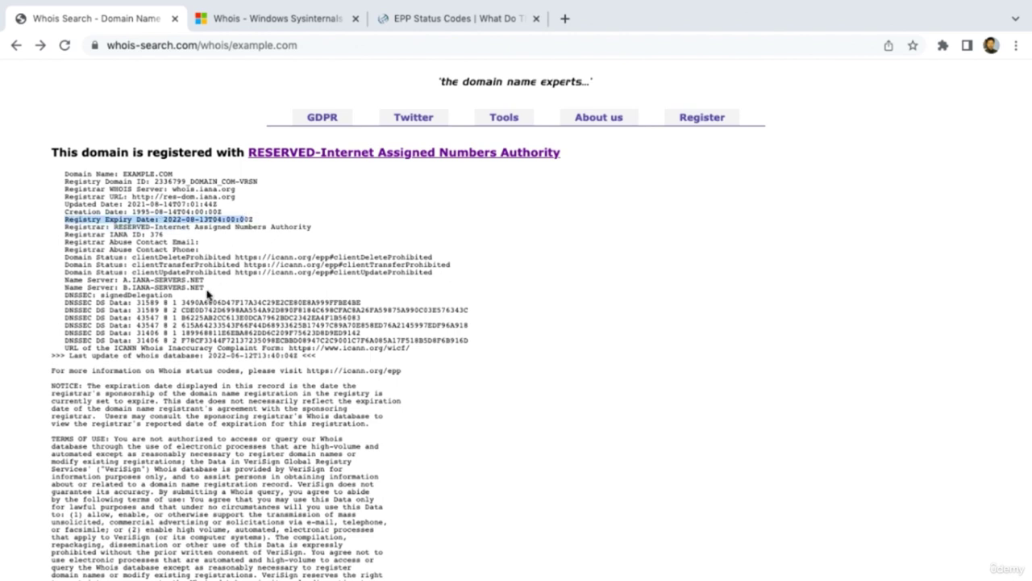
pyautogui.moveTo(211, 295)
pyautogui.mouseDown()
pyautogui.moveTo(65, 274)
pyautogui.moveTo(209, 288)
pyautogui.mouseUp()
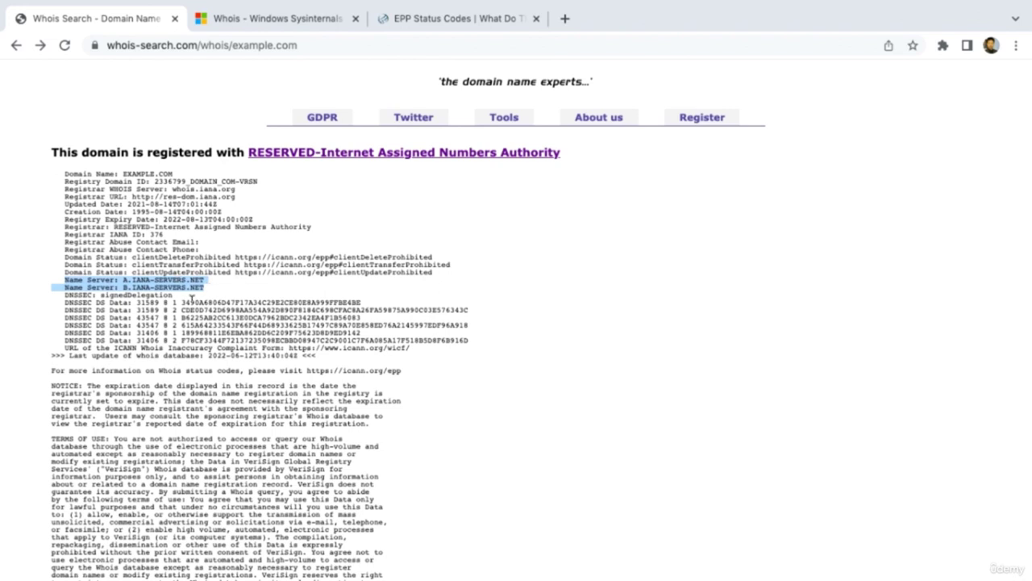
pyautogui.click(192, 299)
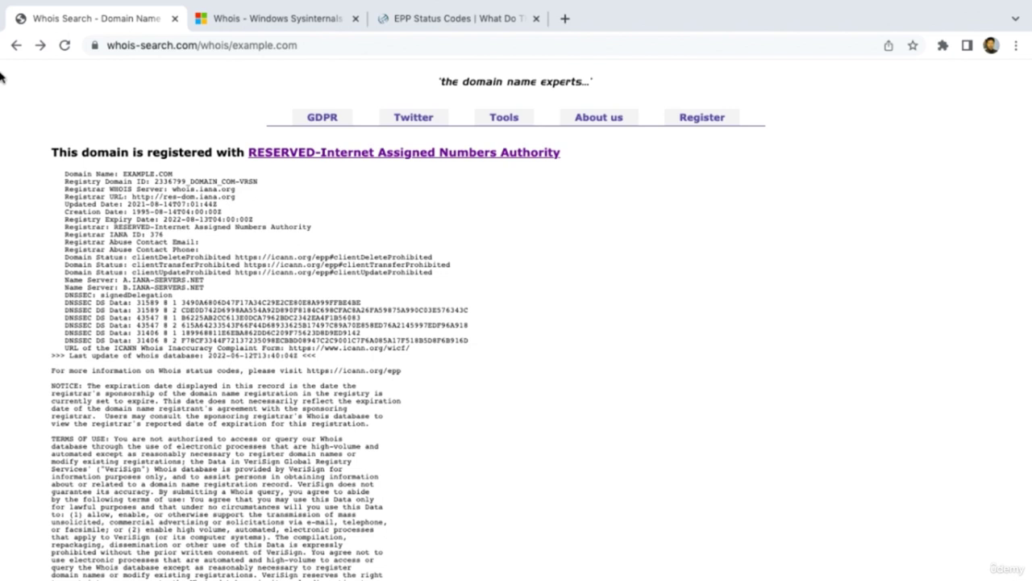
# Open Terminal and place it in split view beside the full-screen Google Chrome window
pyautogui.press('super+space')
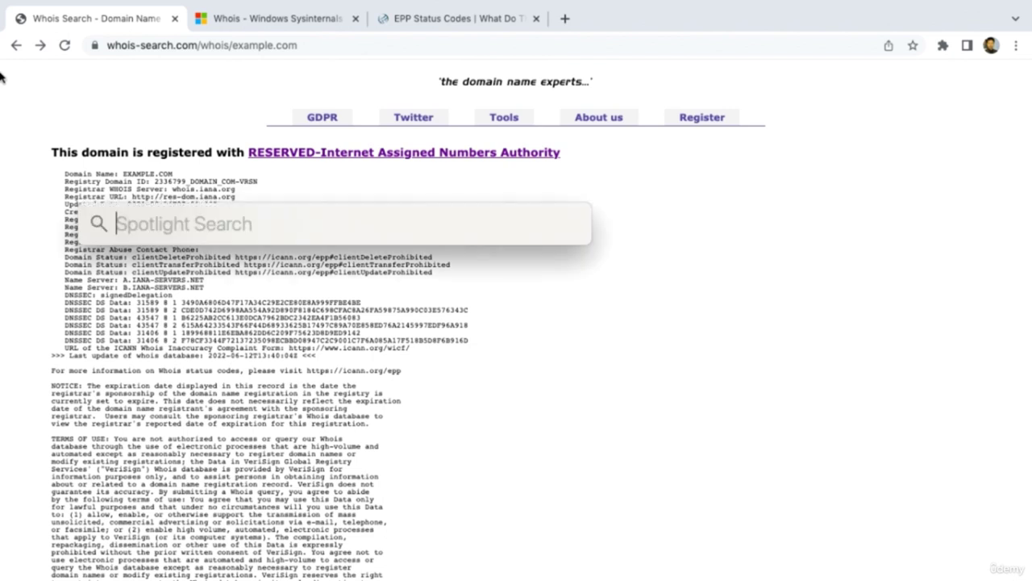
pyautogui.write('ter')
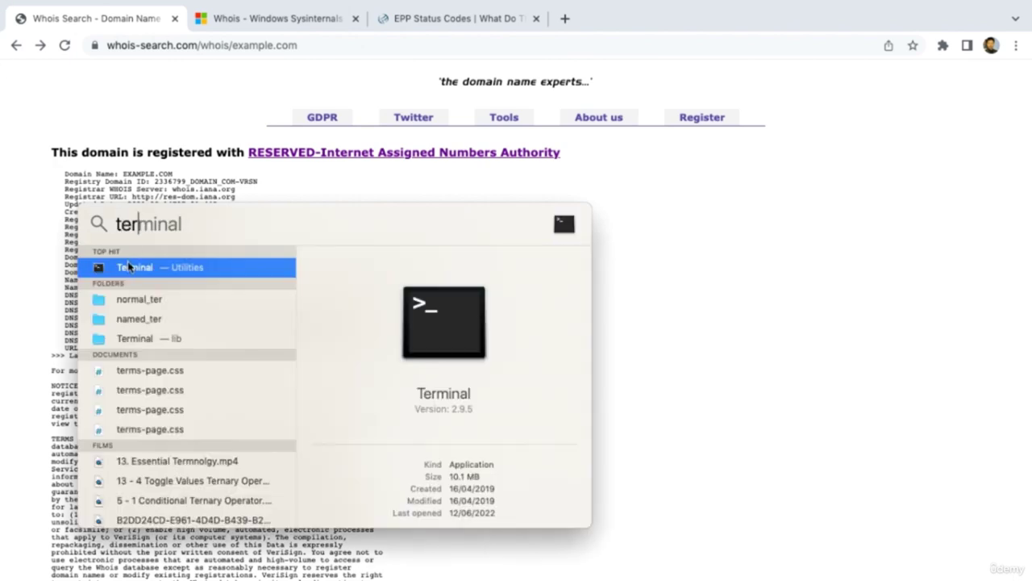
pyautogui.click(123, 268)
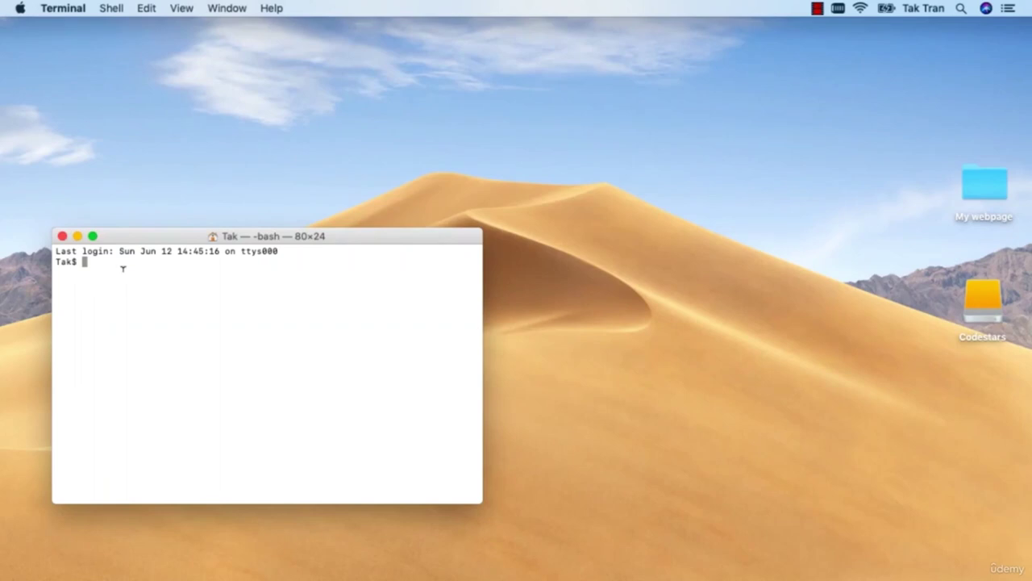
pyautogui.hotkey('ctrl', 'Up')
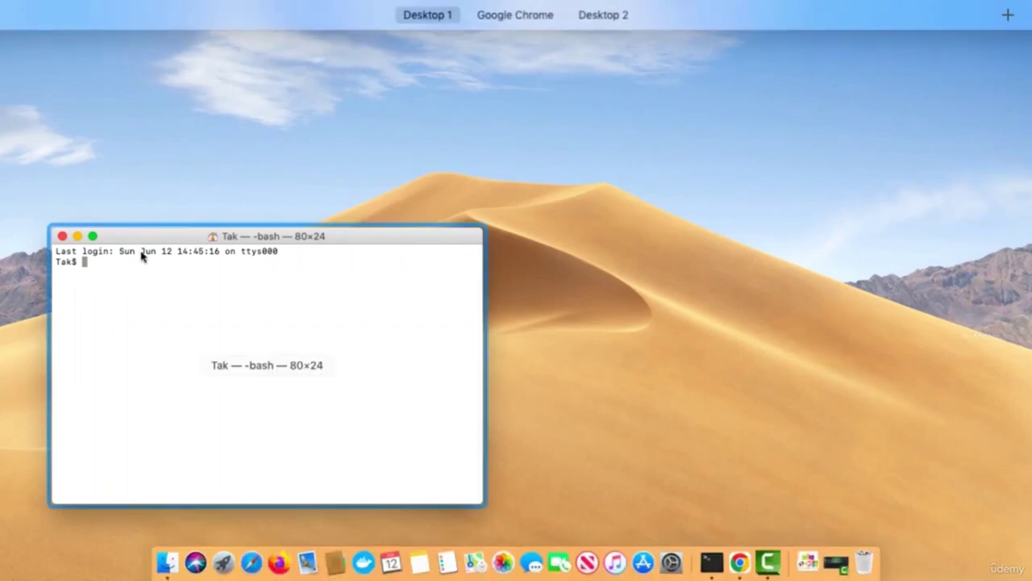
pyautogui.moveTo(143, 244); pyautogui.dragTo(484, 70)
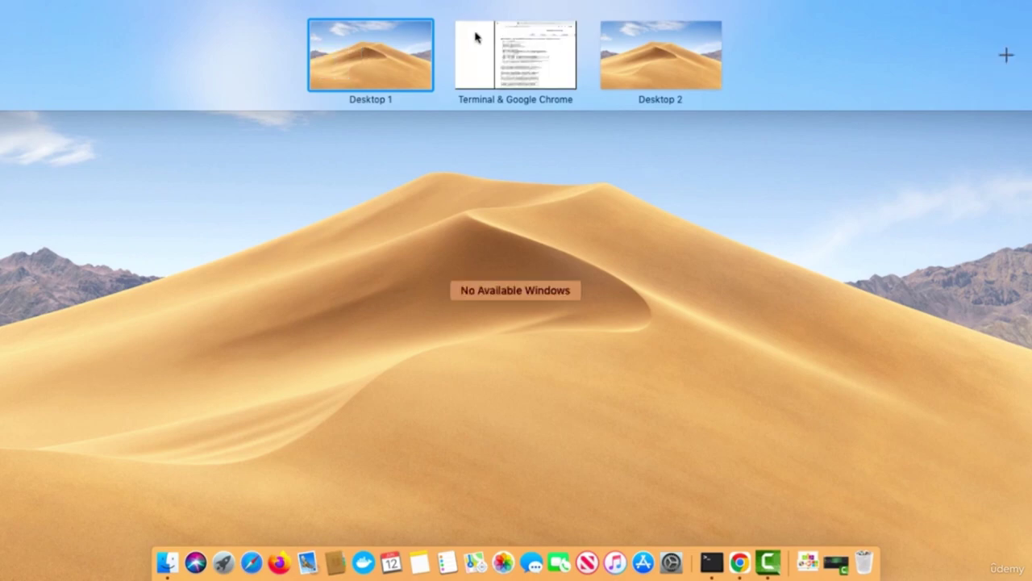
pyautogui.click(475, 37)
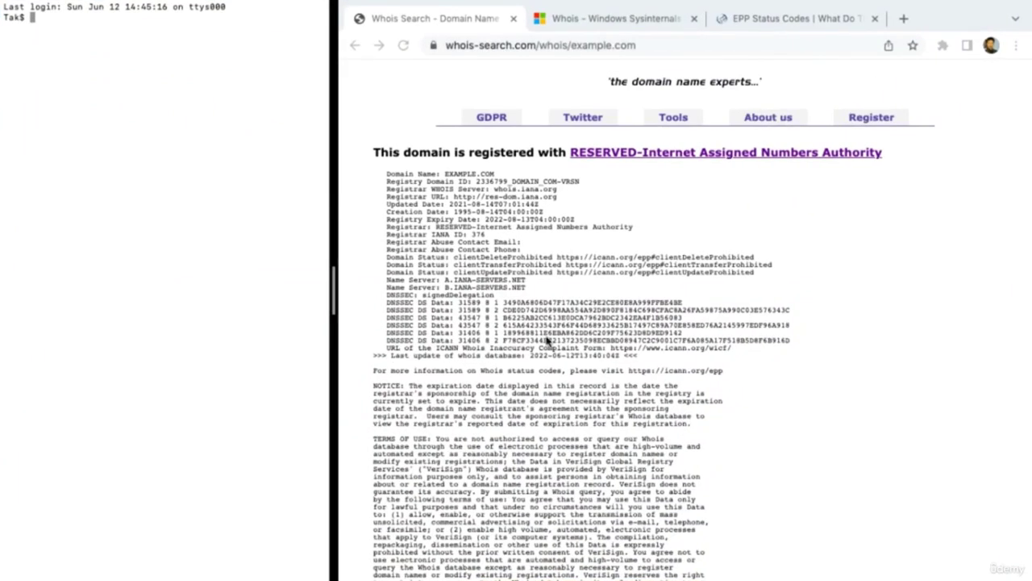
# Look up the domain startrek.com with the Whois search form on the web page
pyautogui.scroll(-5, 548, 338)
pyautogui.moveTo(653, 416); pyautogui.dragTo(635, 416)
pyautogui.press('super+a')
pyautogui.write('startr')
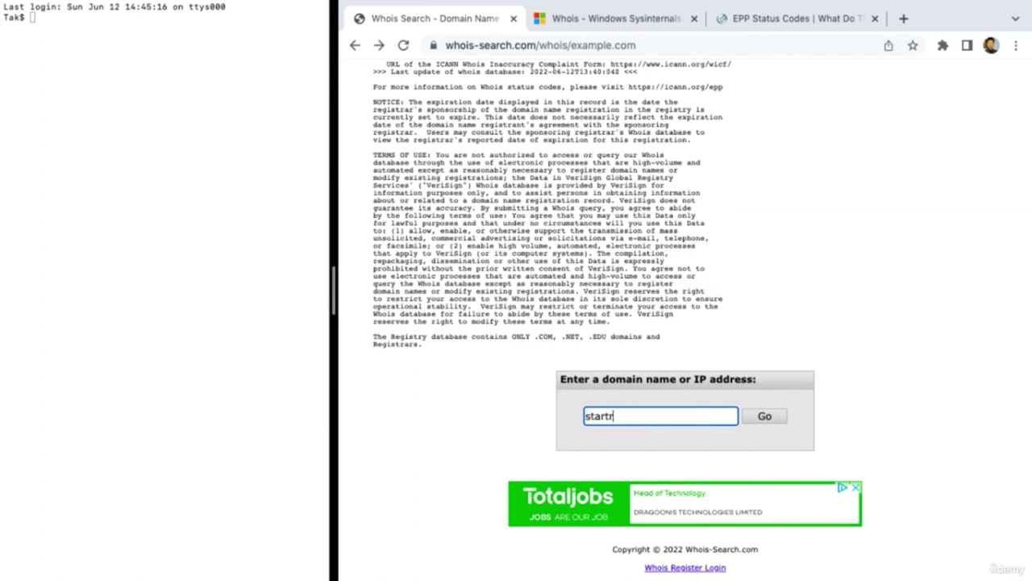
pyautogui.write('ek.com')
pyautogui.press('Return')
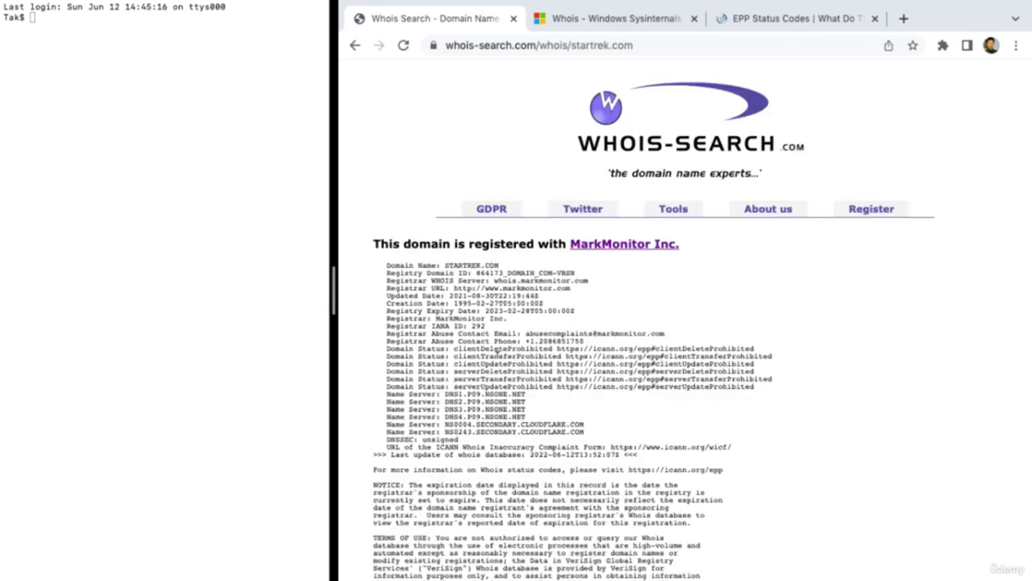
# Run the command "whois startrek.com" in Terminal
pyautogui.click(184, 157)
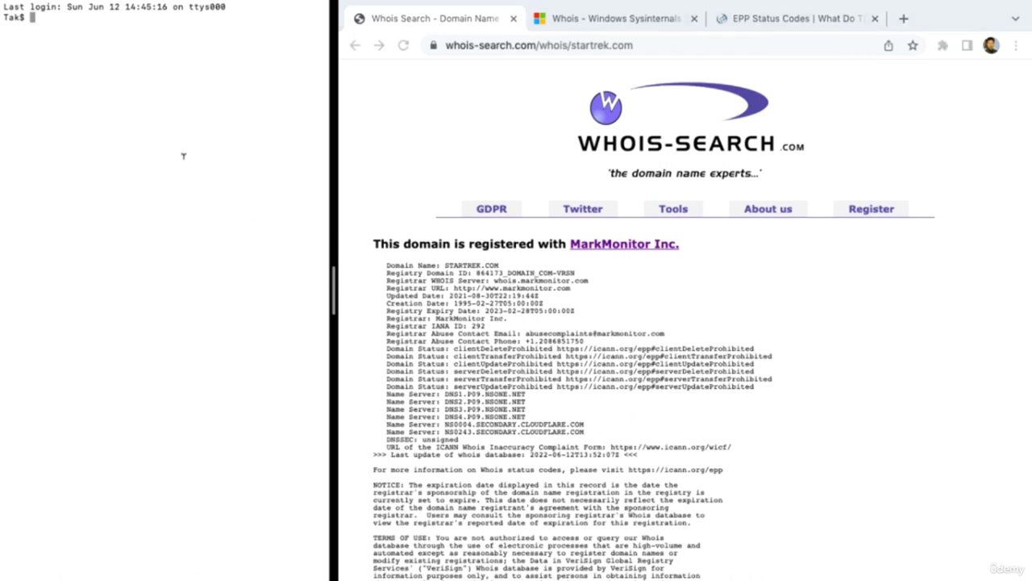
pyautogui.write('whois startrek.com')
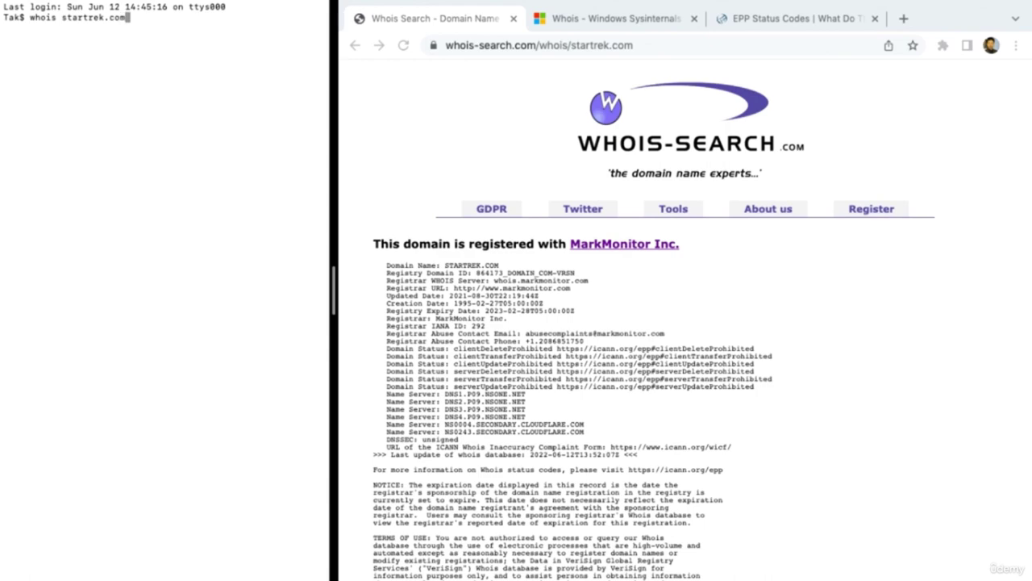
pyautogui.press('Return')
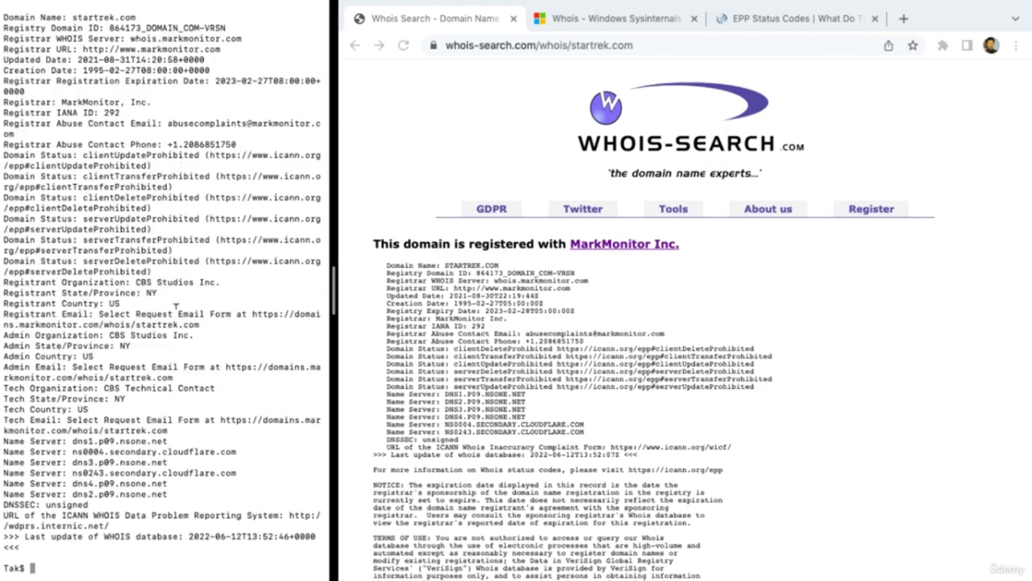
# Compare the creation date and name servers of startrek.com in the Terminal output and the web Whois record
pyautogui.scroll(3, 175, 304)
pyautogui.scroll(1, 175, 304)
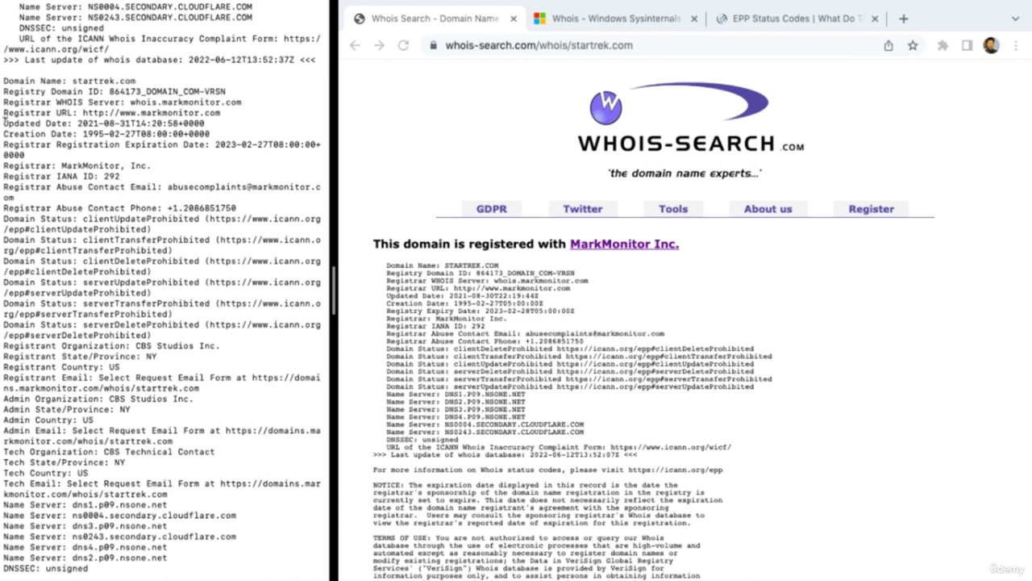
pyautogui.moveTo(3, 133); pyautogui.dragTo(137, 130)
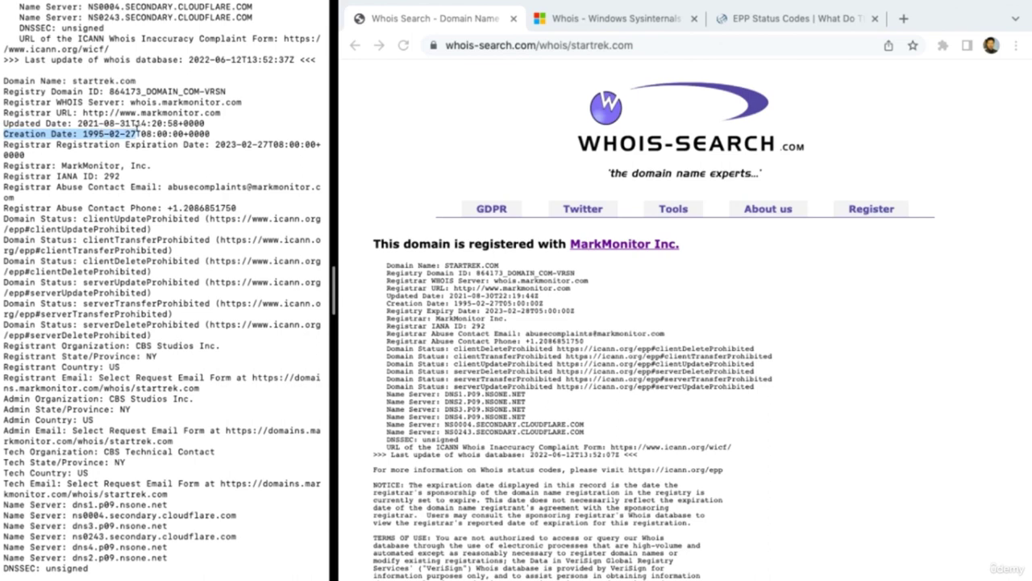
pyautogui.click(390, 305)
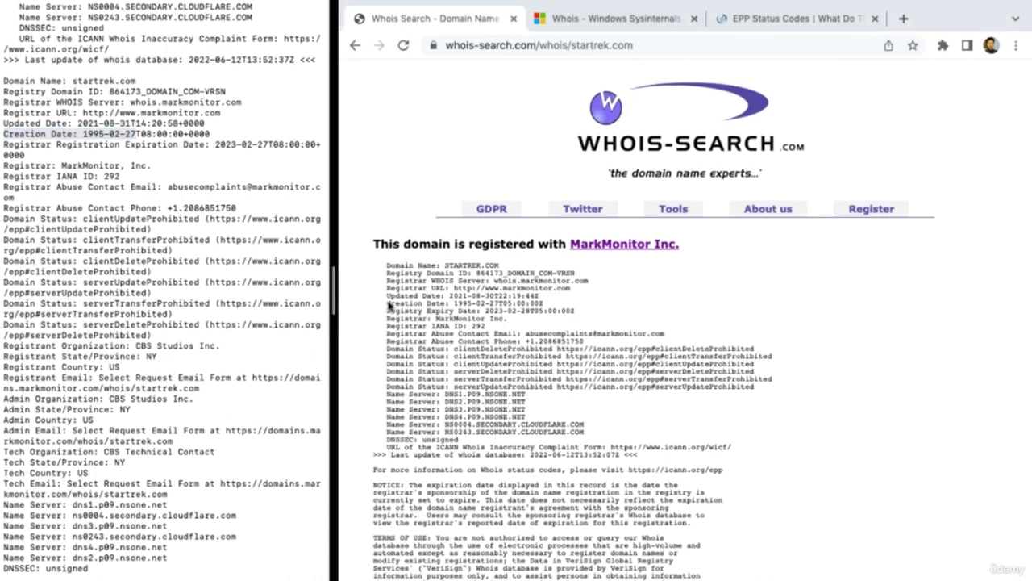
pyautogui.moveTo(386, 304); pyautogui.dragTo(499, 301)
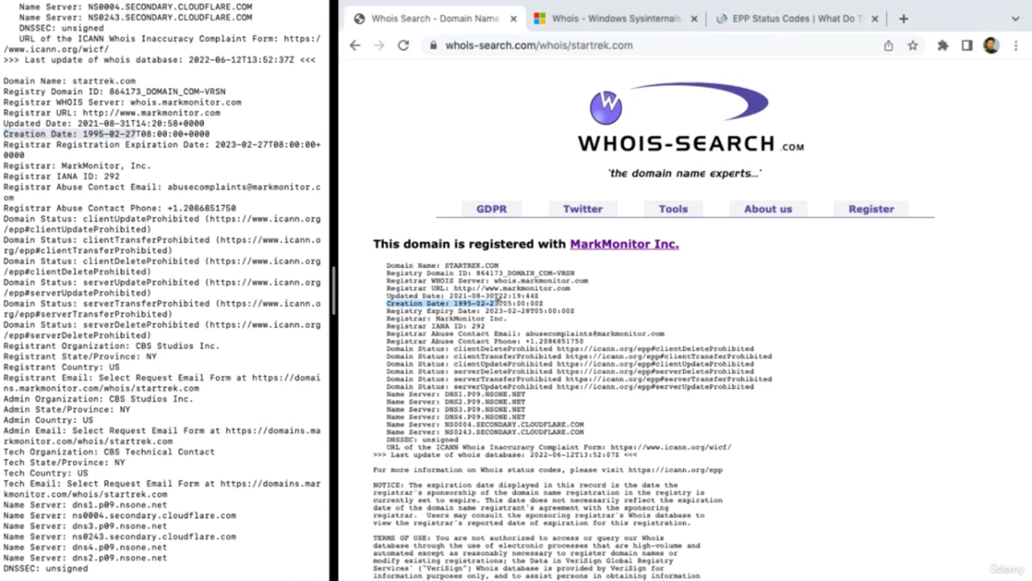
pyautogui.scroll(-3, 166, 287)
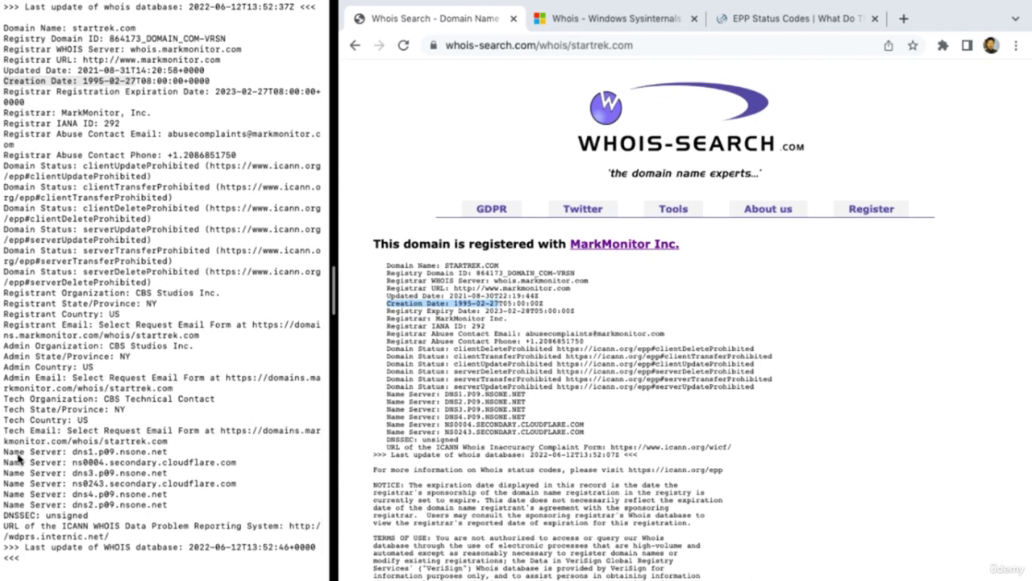
pyautogui.click(421, 403)
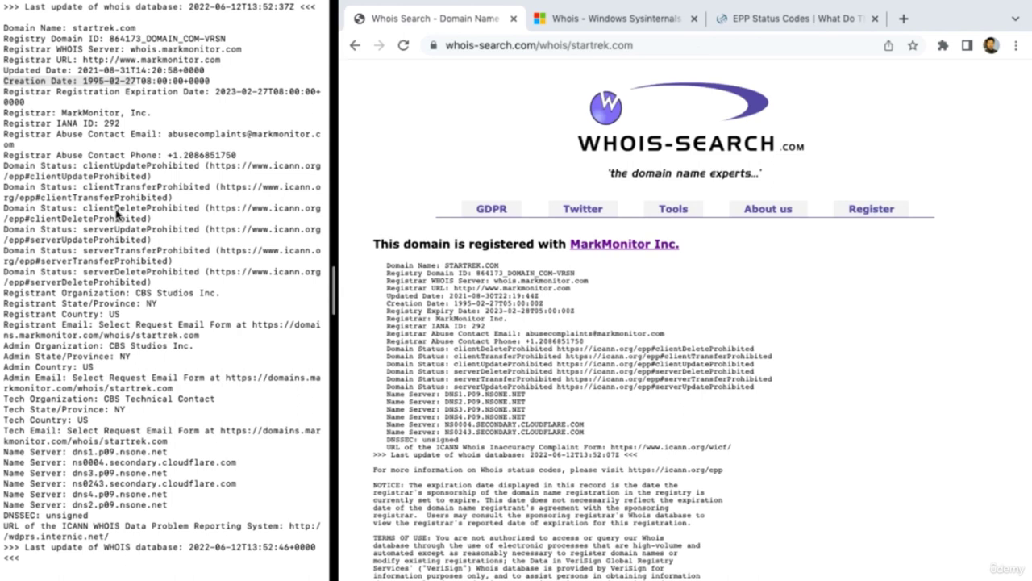
pyautogui.scroll(-1, 117, 213)
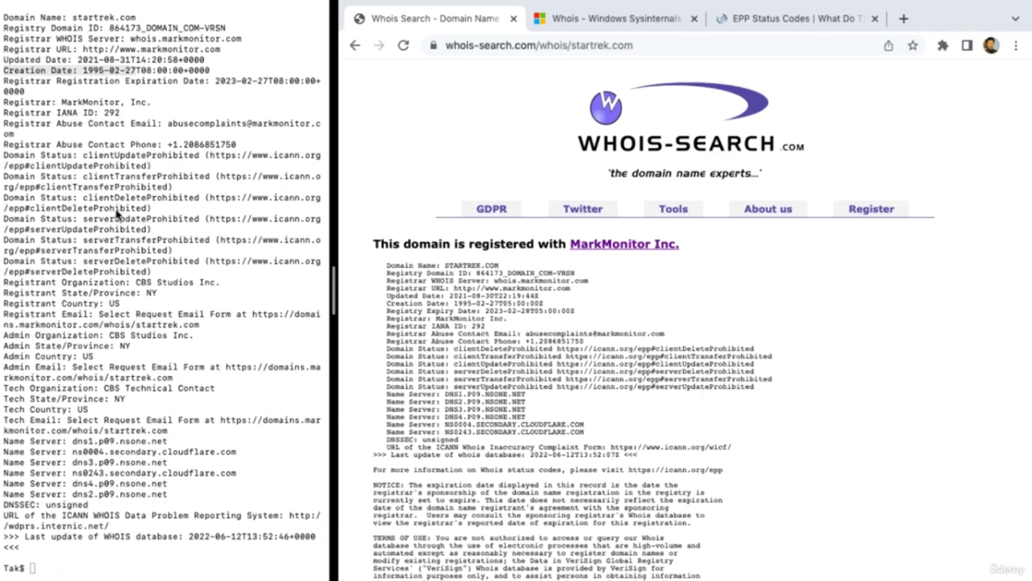
# End the shell session with the exit command and close the Terminal window
pyautogui.click(118, 208)
pyautogui.write('exit')
pyautogui.press('Return')
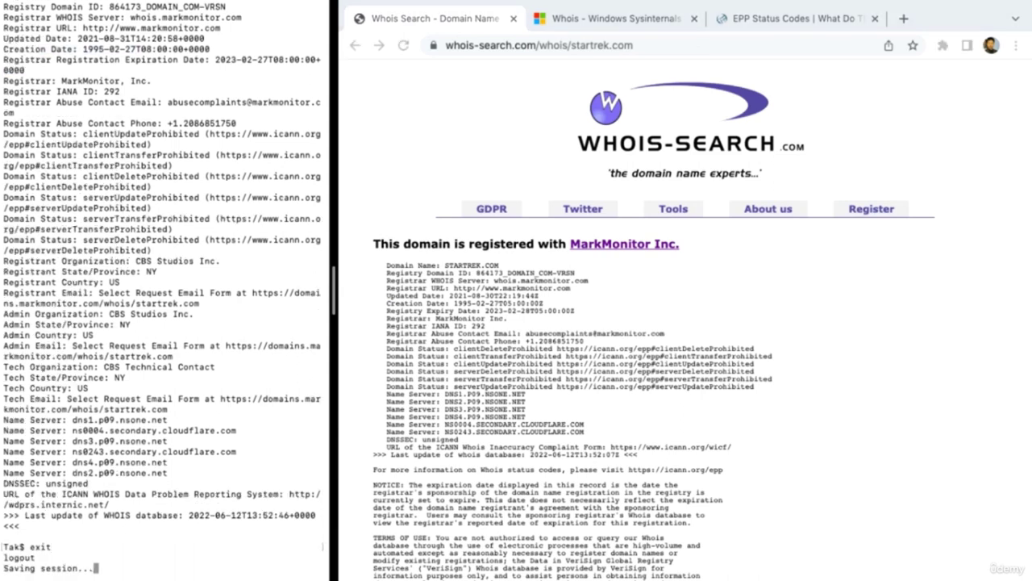
pyautogui.moveTo(63, 5)
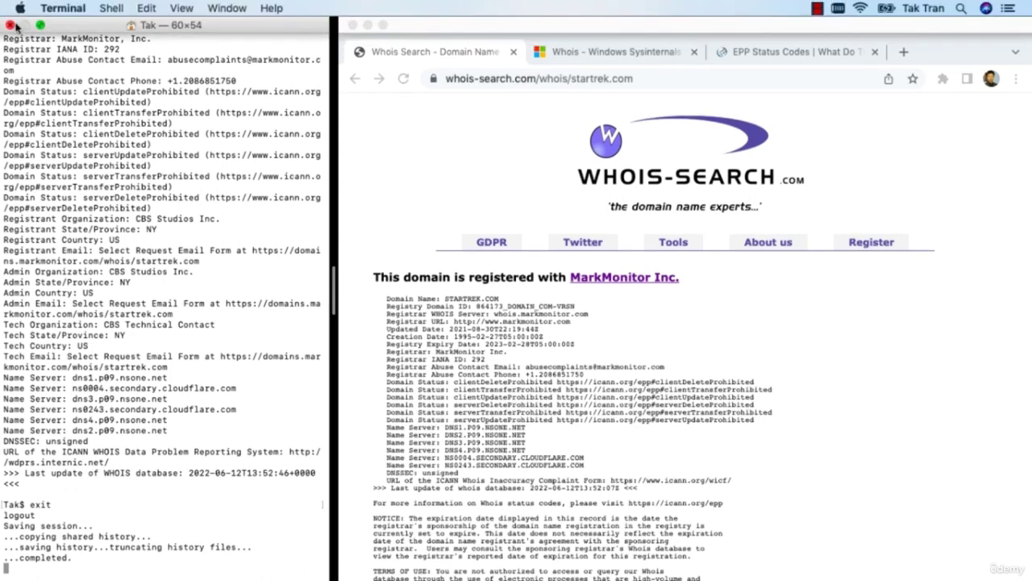
pyautogui.click(10, 26)
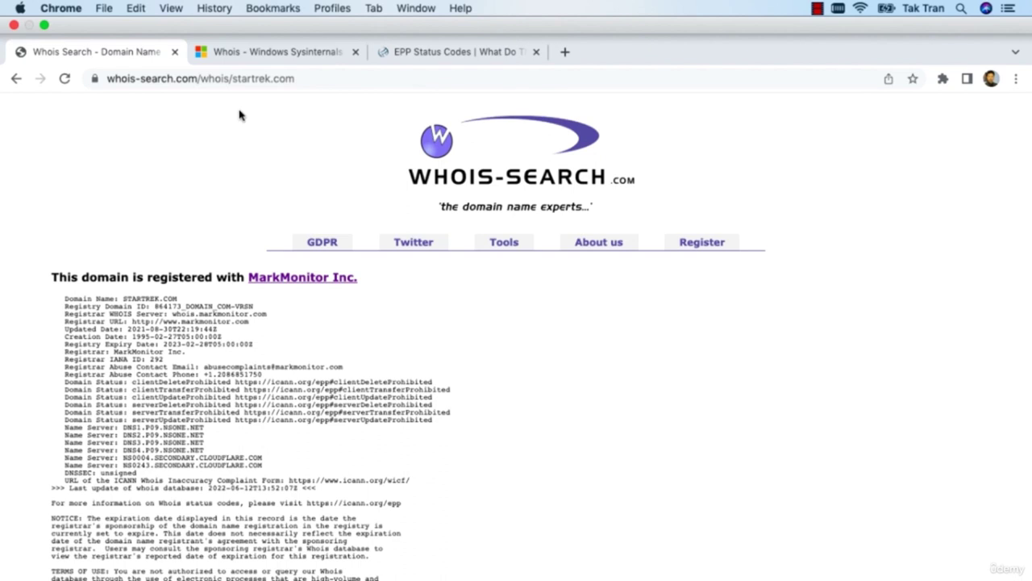
# Switch to the already open Windows Sysinternals Whois page and view it from its beginning
pyautogui.click(248, 52)
pyautogui.scroll(2, 426, 224)
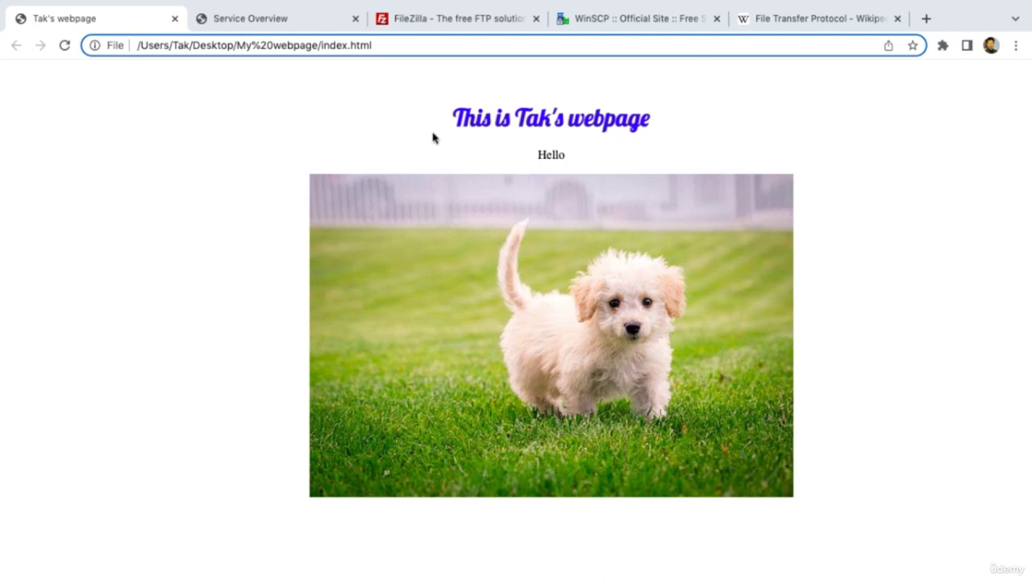
# Highlight the heading, the Hello text and the puppy picture on the local index.html webpage
pyautogui.moveTo(449, 115); pyautogui.dragTo(750, 233)
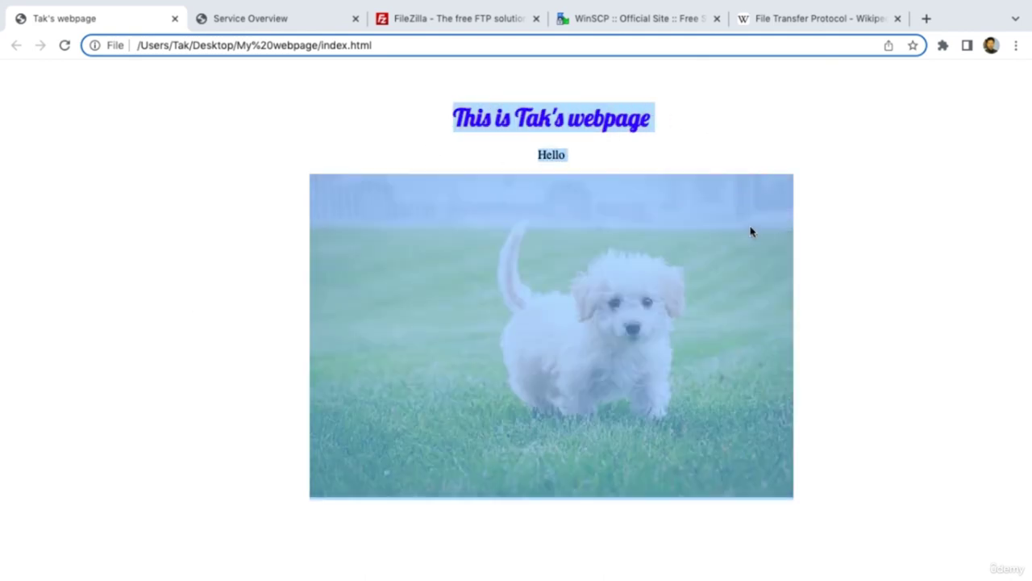
# Clear the webpage selection and view the FileZilla and WinSCP homepages as examples of FTP clients
pyautogui.click(39, 216)
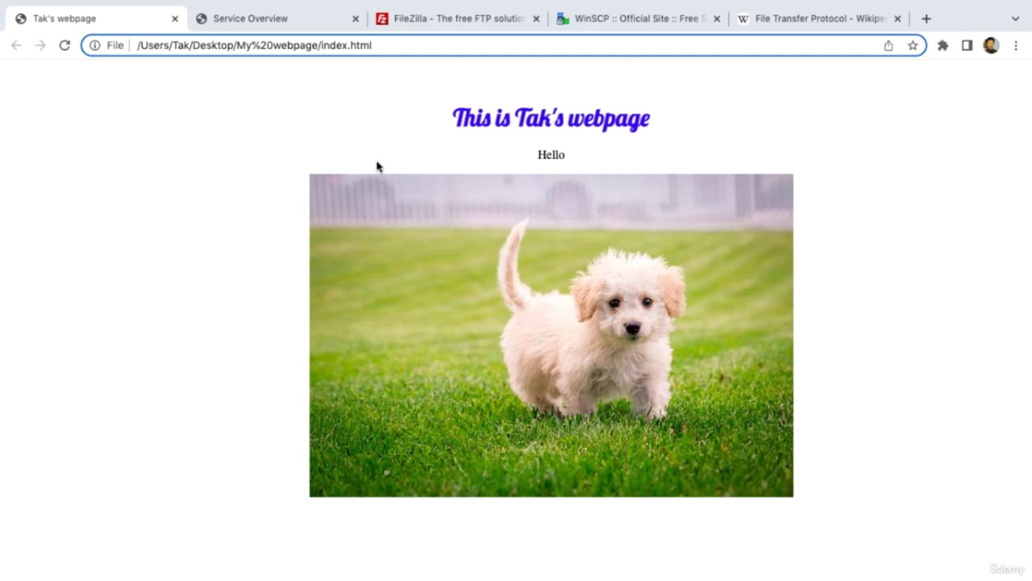
pyautogui.click(465, 24)
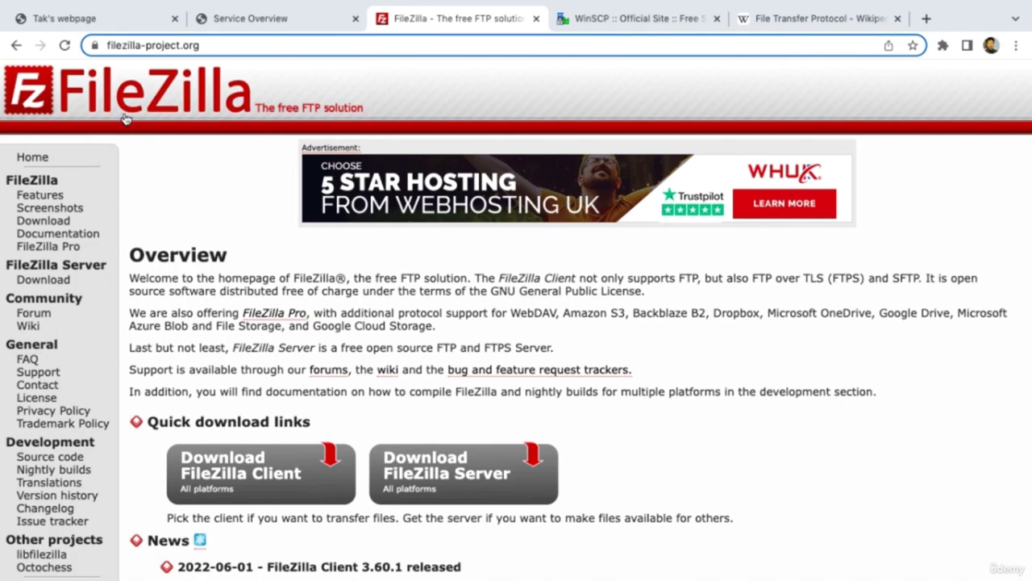
pyautogui.click(627, 20)
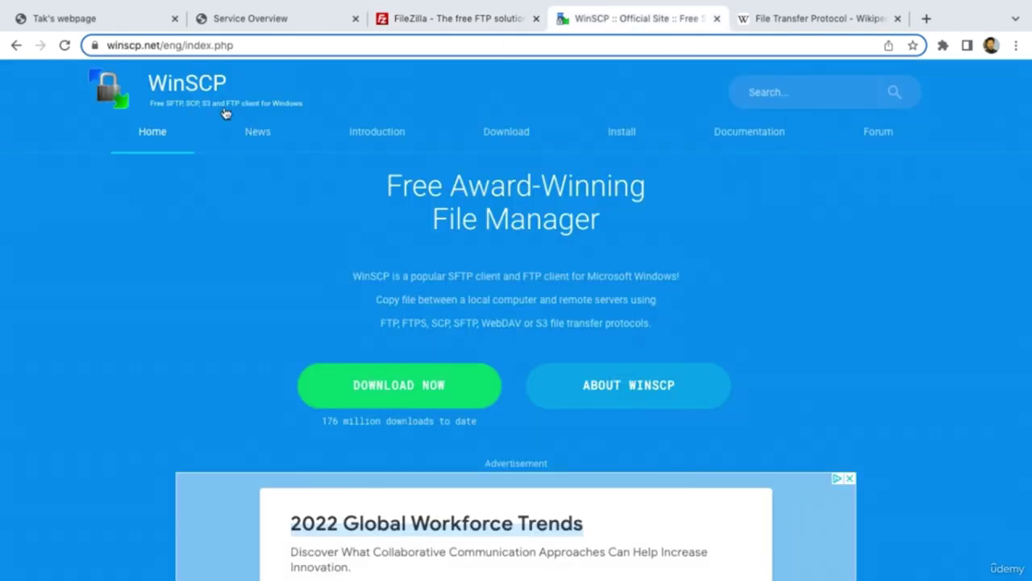
pyautogui.click(425, 29)
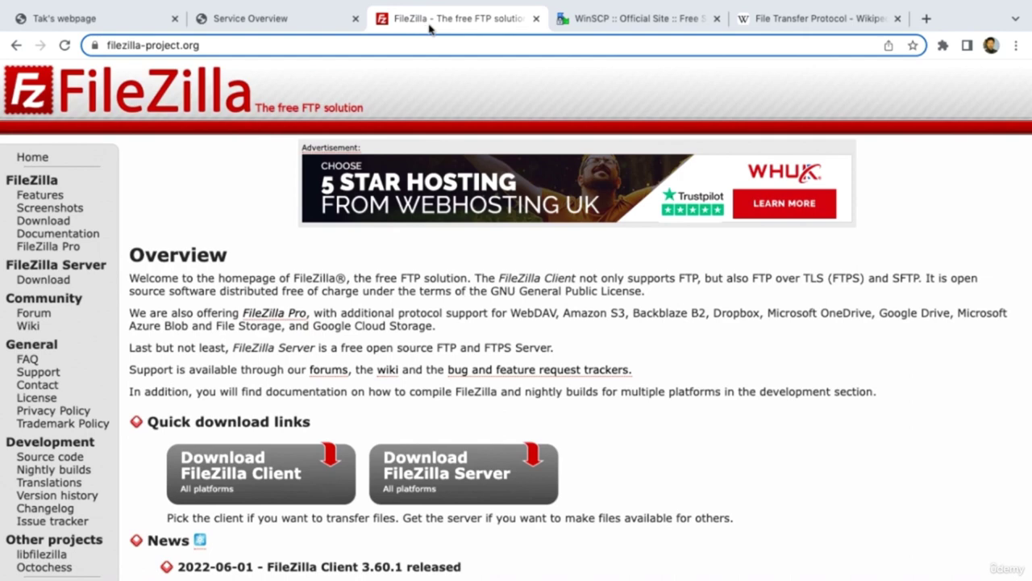
# View the Wikipedia article on File Transfer Protocol and highlight the protocol's introduction date in the infobox
pyautogui.click(767, 31)
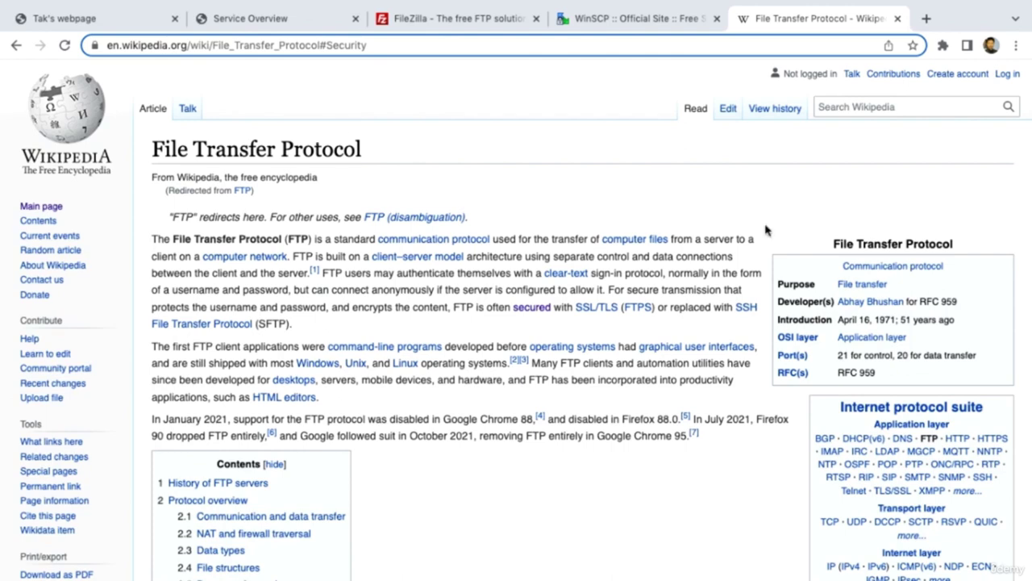
pyautogui.scroll(-1, 766, 230)
pyautogui.scroll(-1, 767, 230)
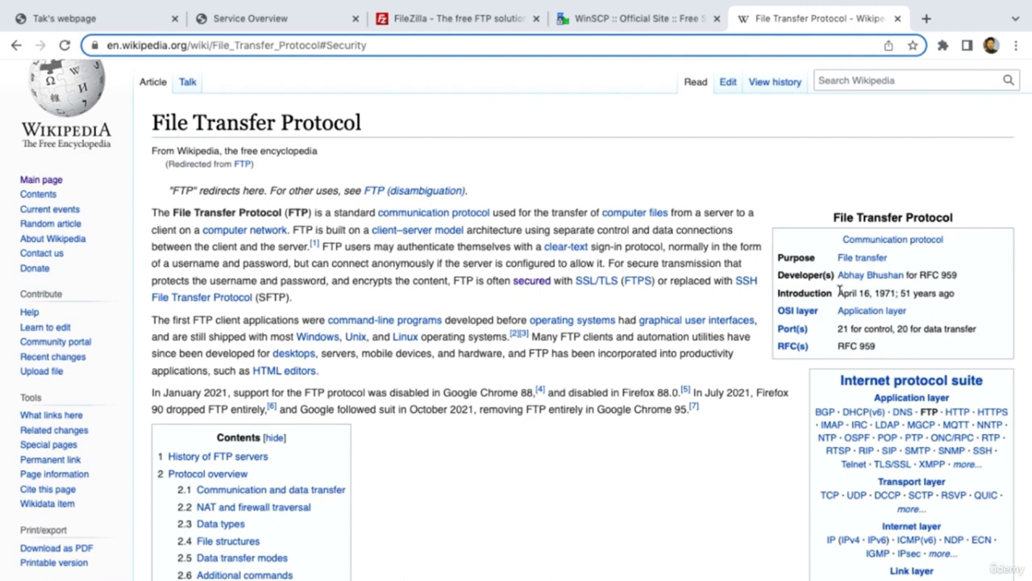
pyautogui.moveTo(839, 290); pyautogui.dragTo(897, 294)
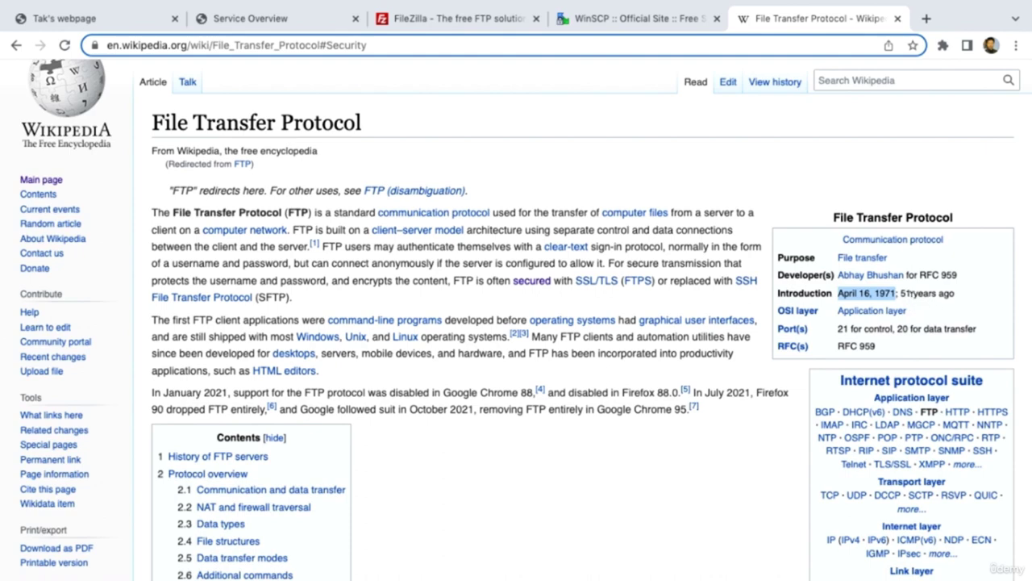
pyautogui.scroll(1, 907, 293)
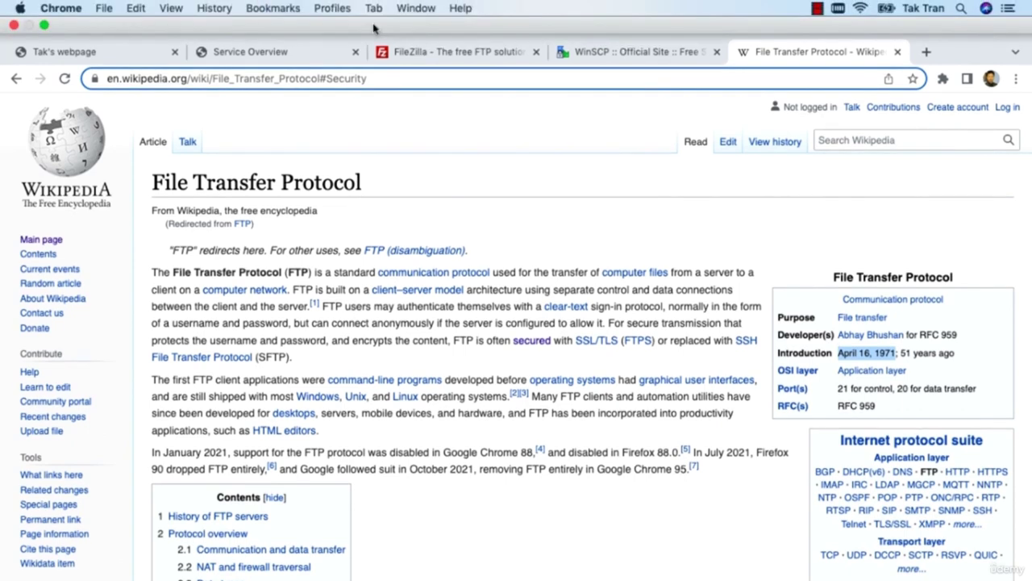
# Switch to the hosting Service Overview page and highlight the FTP Server, Username and Password labels under FTP Details
pyautogui.click(428, 52)
pyautogui.click(607, 20)
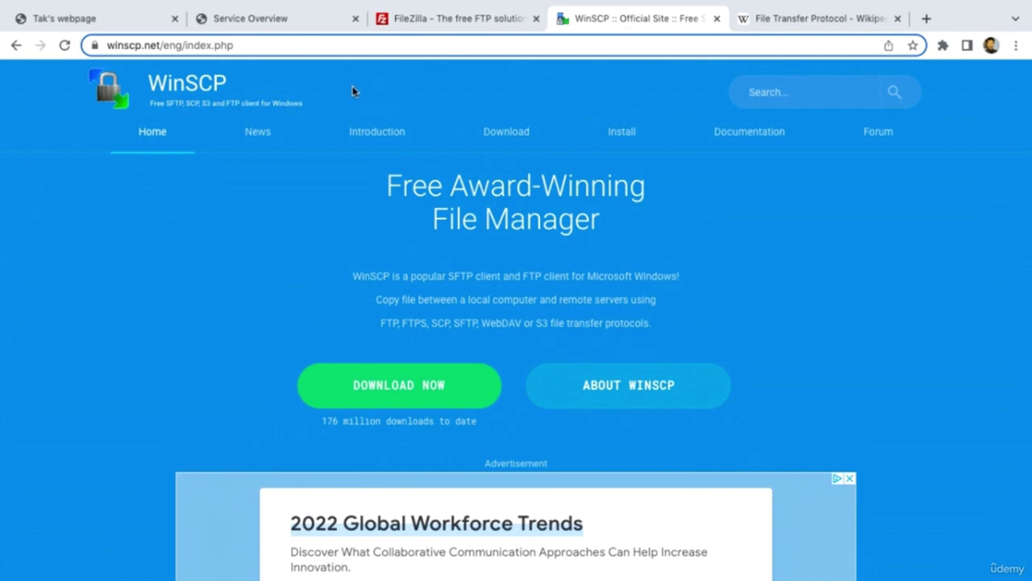
pyautogui.click(263, 19)
pyautogui.scroll(-5, 443, 315)
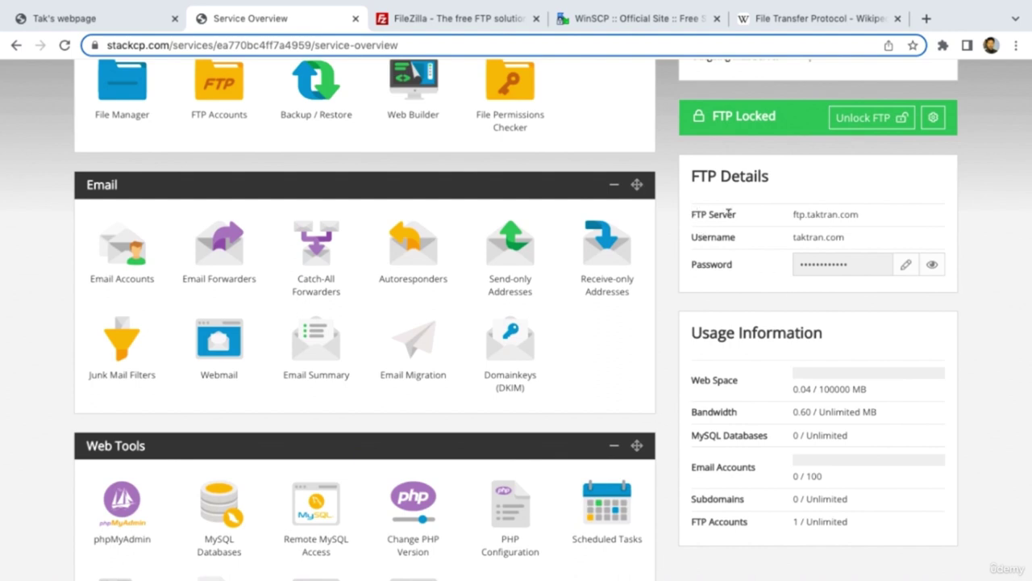
pyautogui.tripleClick(729, 213)
pyautogui.tripleClick(716, 237)
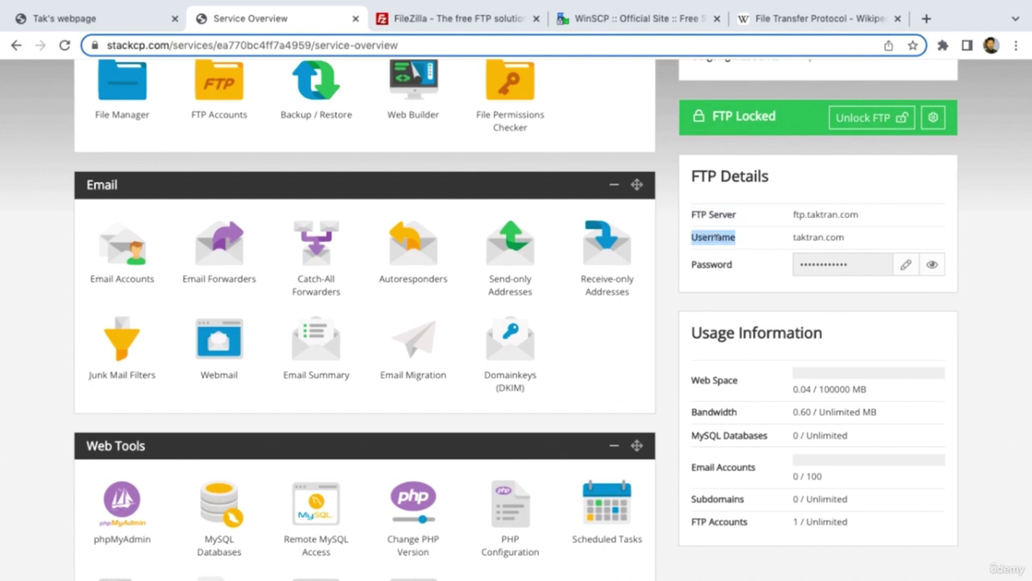
pyautogui.click(709, 265)
pyautogui.doubleClick(709, 265)
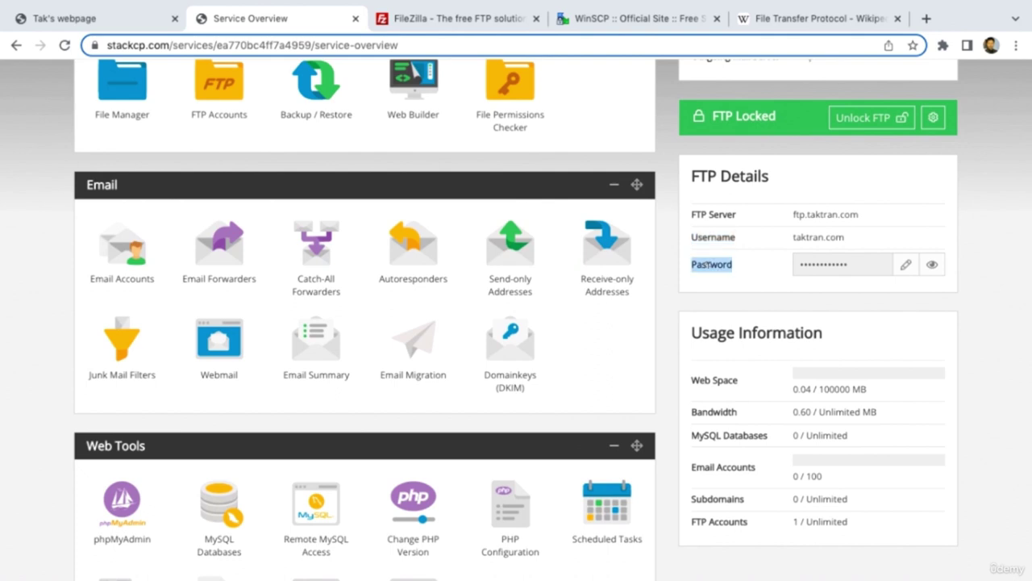
pyautogui.scroll(10, 709, 264)
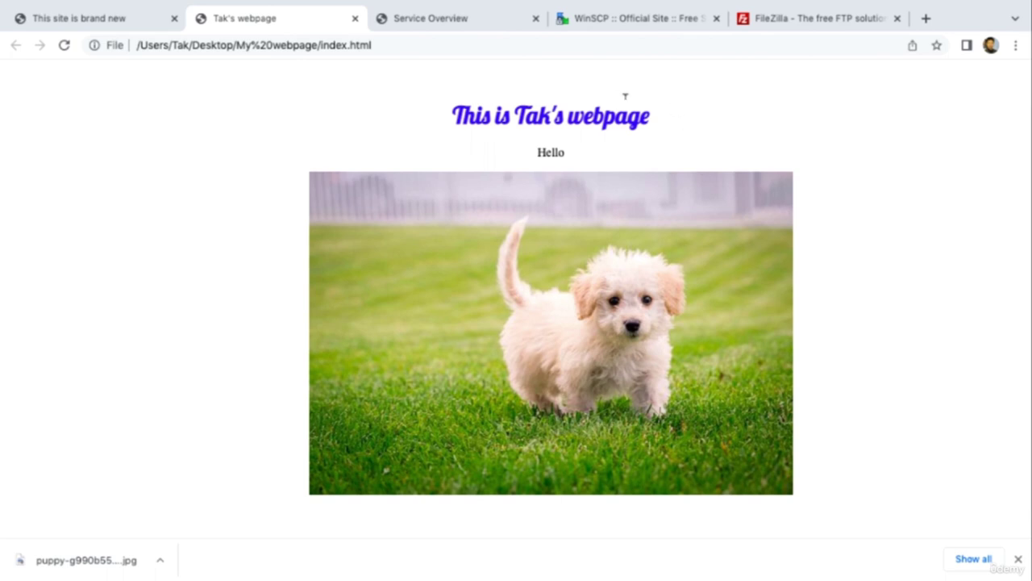
# View the WinSCP site, and download the standard edition of FileZilla Client for macOS from the FileZilla website
pyautogui.click(621, 31)
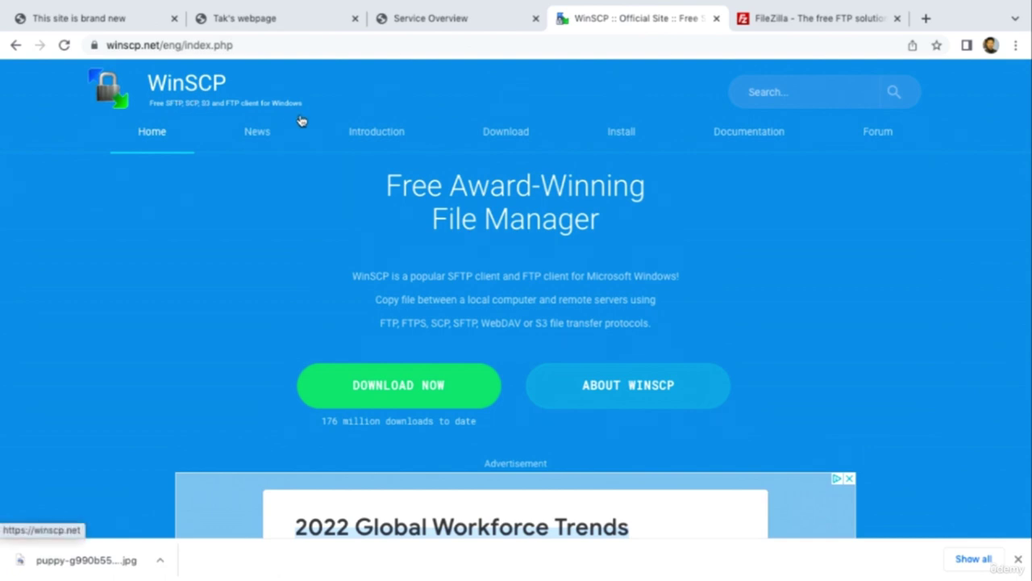
pyautogui.click(780, 18)
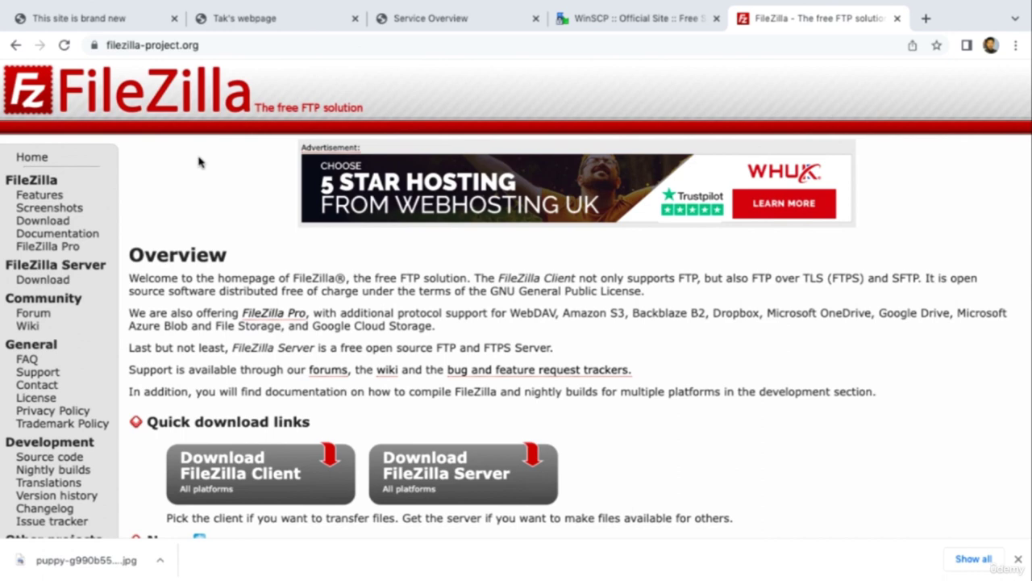
pyautogui.scroll(-3, 202, 271)
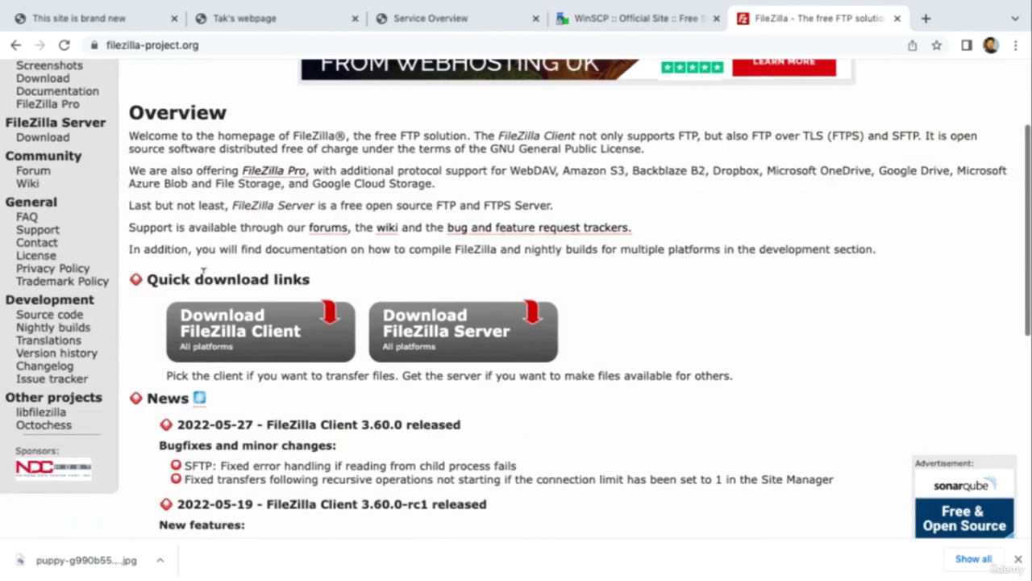
pyautogui.click(233, 342)
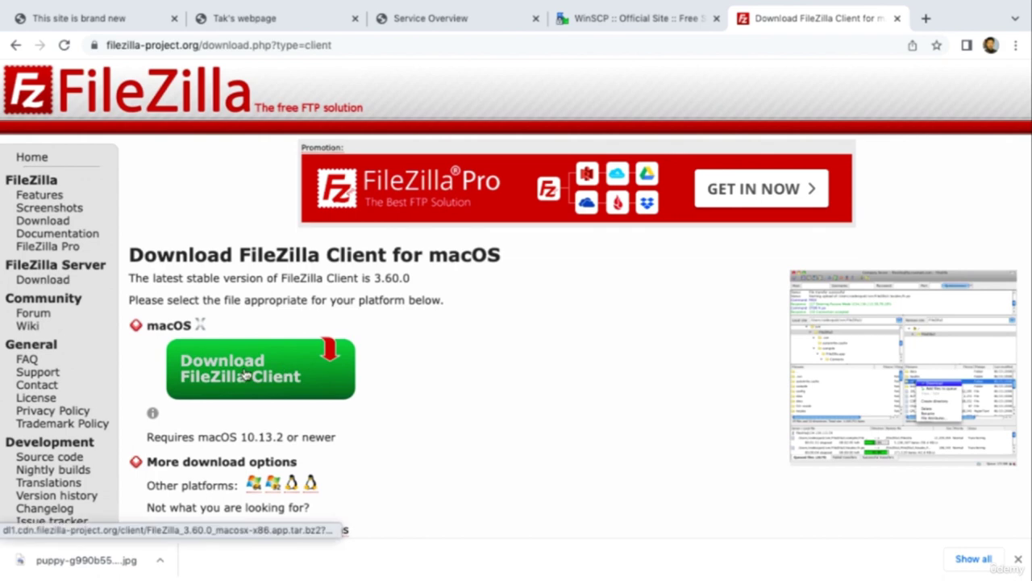
pyautogui.click(244, 375)
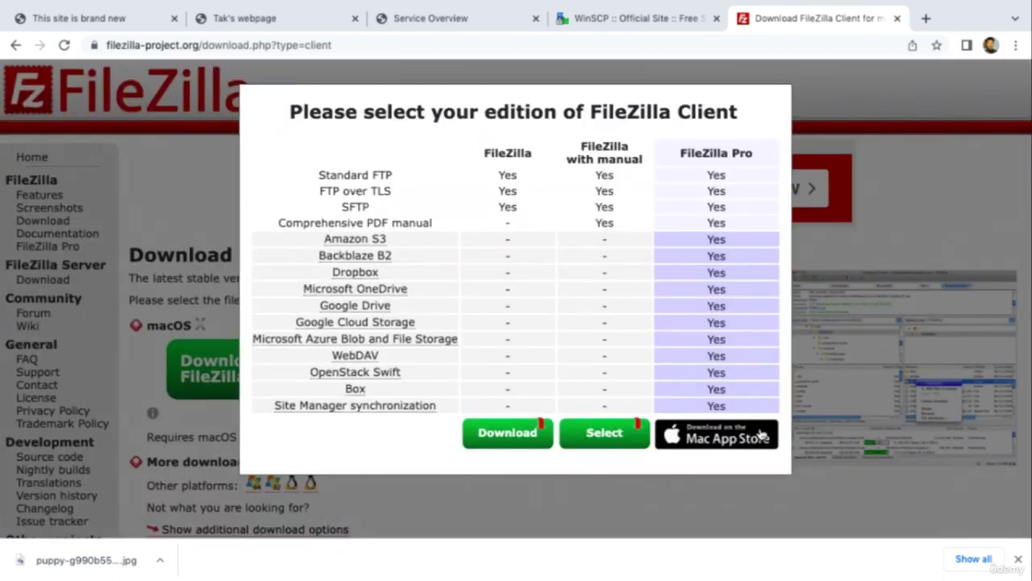
pyautogui.click(525, 442)
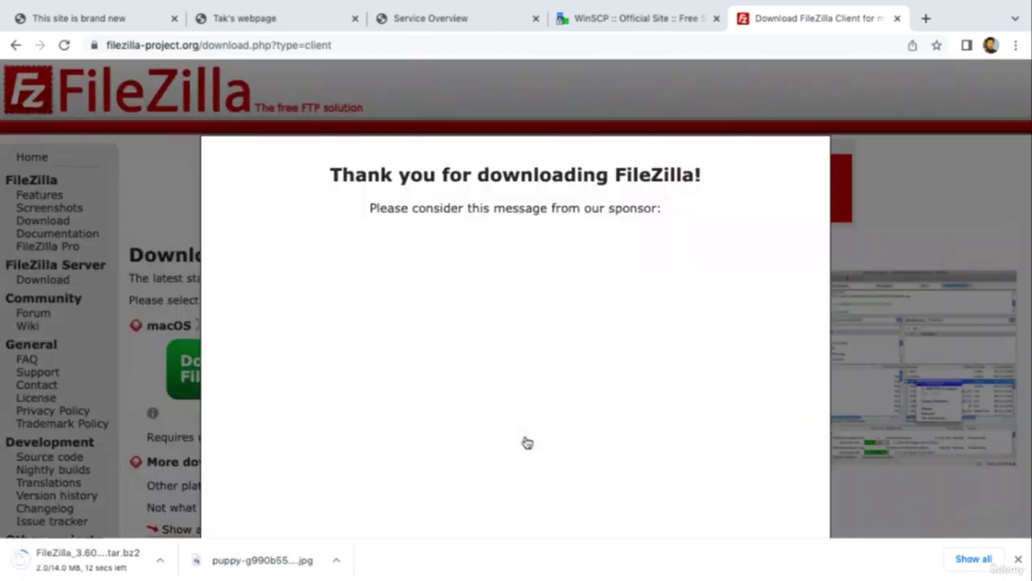
pyautogui.scroll(-2, 594, 406)
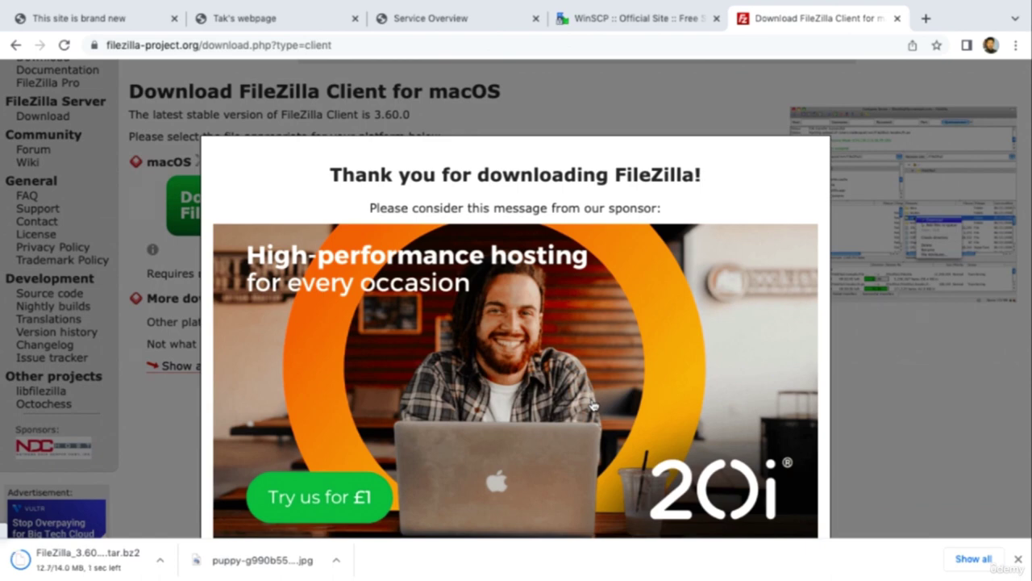
# Show the downloaded FileZilla archive in Finder and extract the application from it
pyautogui.click(162, 561)
pyautogui.click(202, 542)
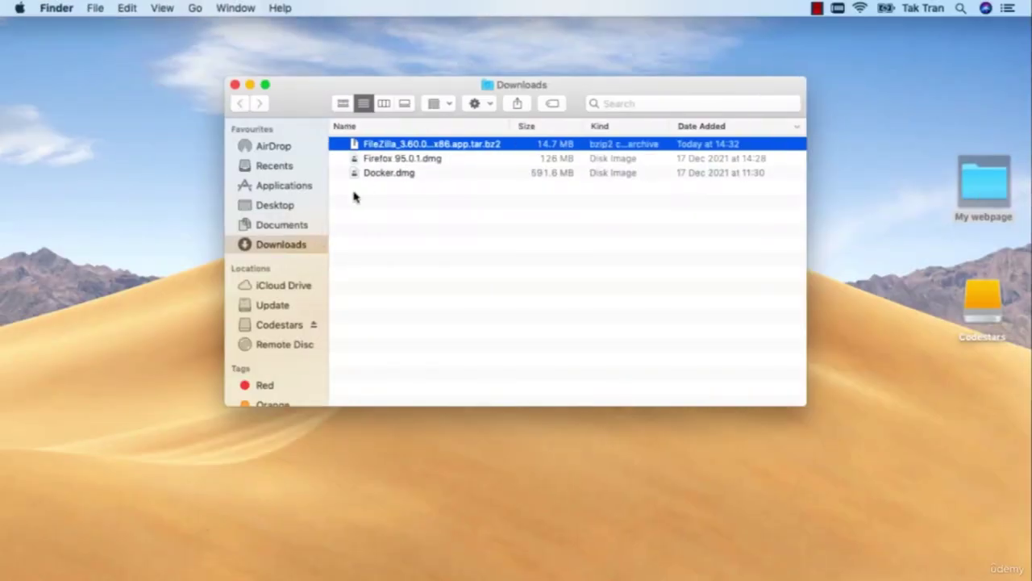
pyautogui.rightClick(372, 145)
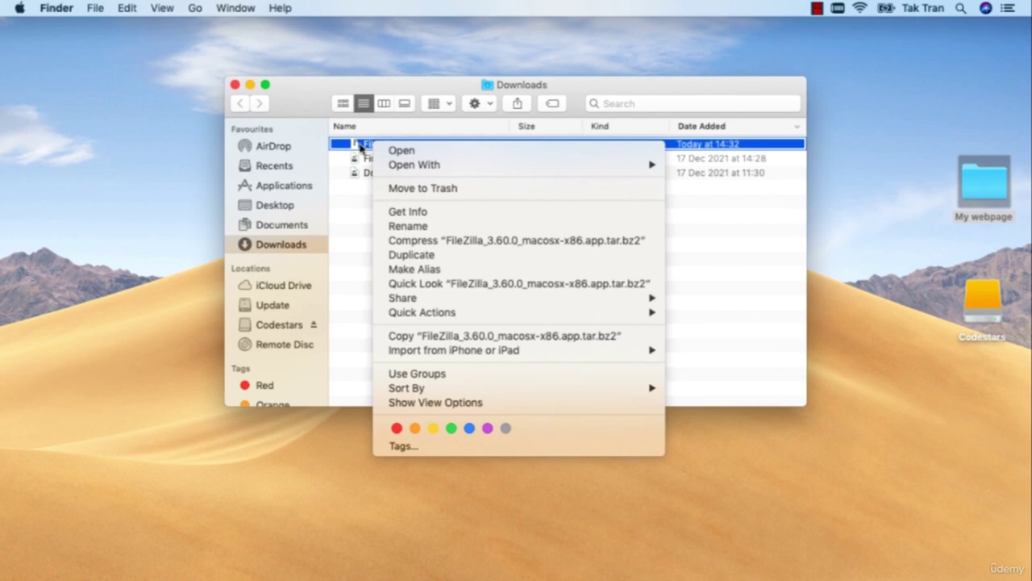
pyautogui.click(360, 147)
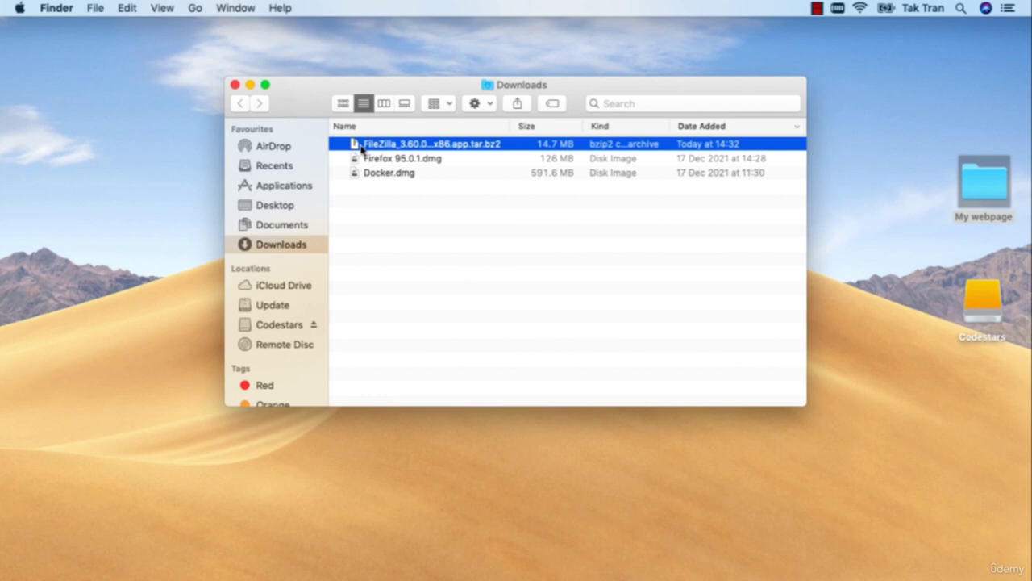
pyautogui.rightClick(372, 148)
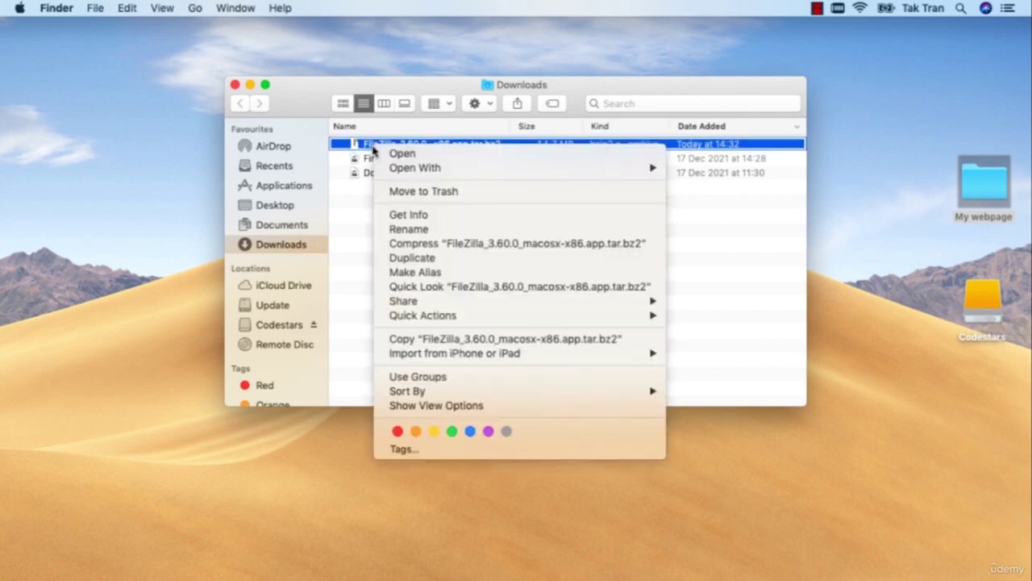
pyautogui.click(379, 153)
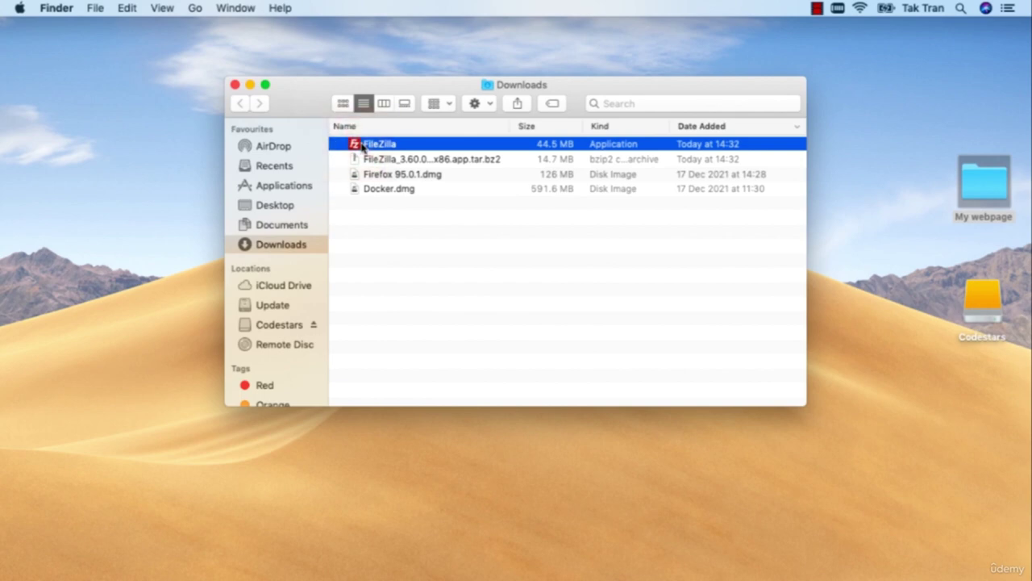
# Launch the extracted FileZilla application, allowing it to open, and close the Downloads window and the welcome dialog
pyautogui.doubleClick(362, 146)
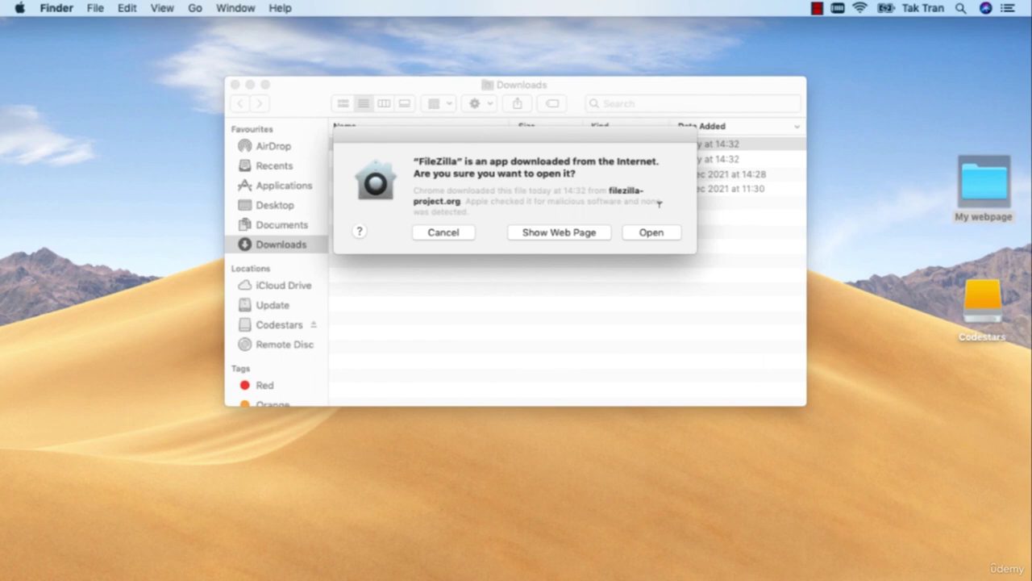
pyautogui.click(663, 235)
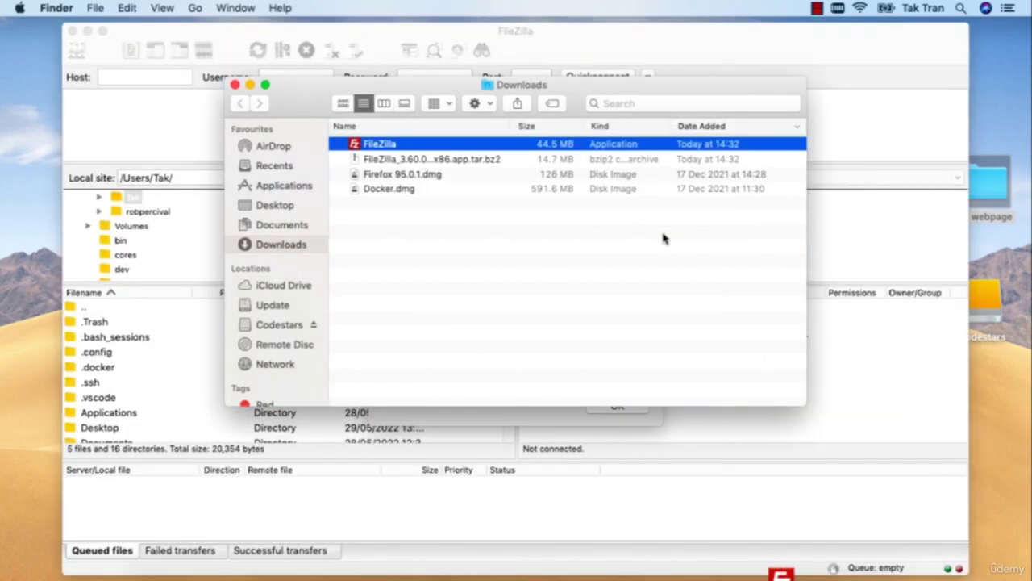
pyautogui.click(235, 84)
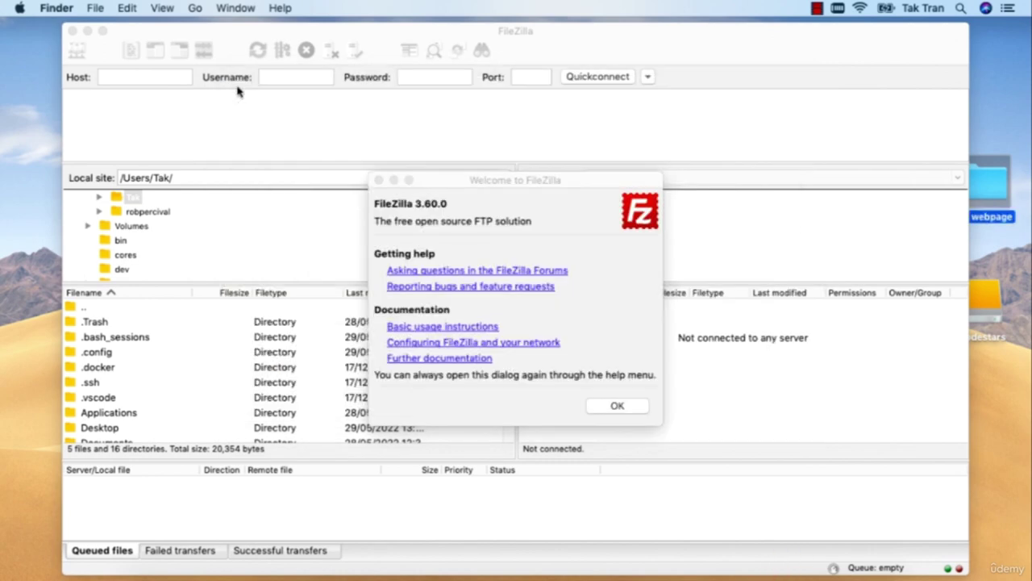
pyautogui.click(610, 409)
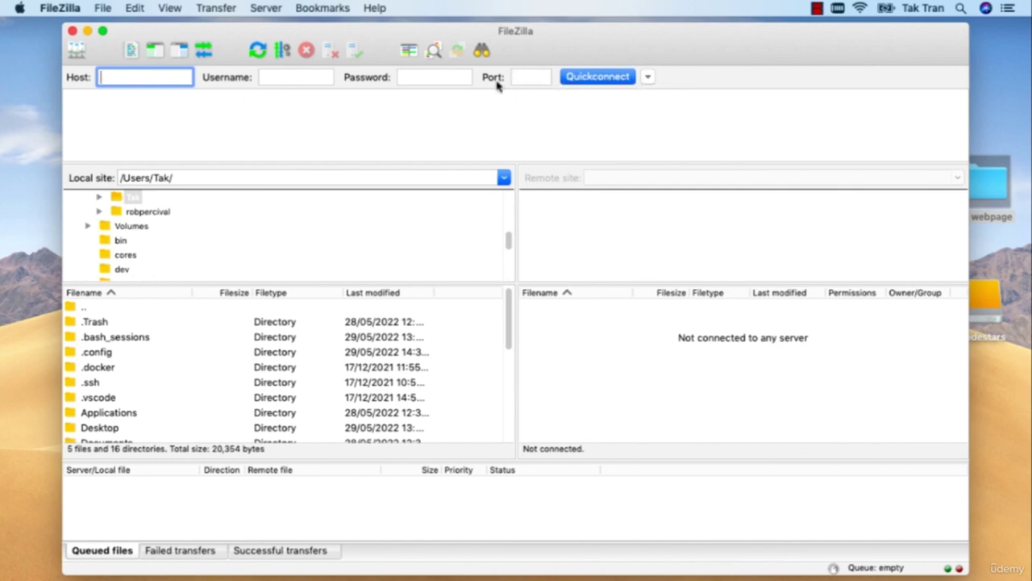
# Switch back to Chrome and close the FileZilla download and WinSCP pages
pyautogui.hotkey('ctrl', 'Right')
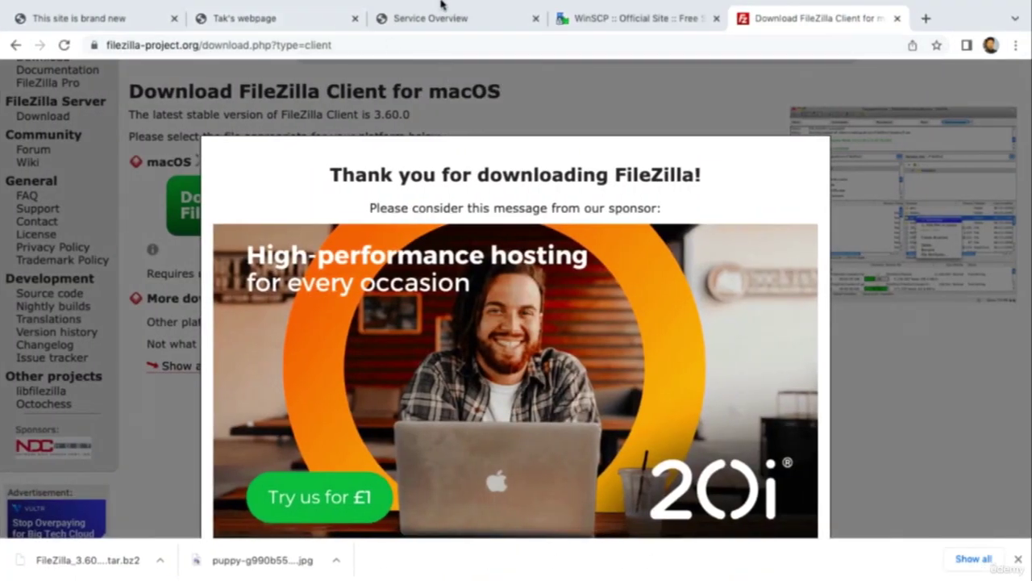
pyautogui.click(897, 18)
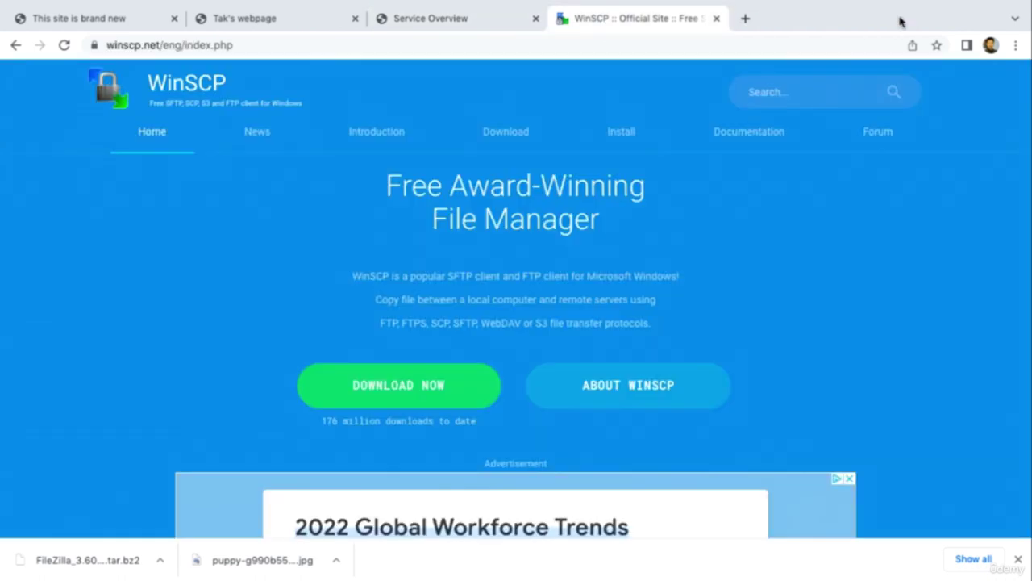
pyautogui.click(716, 17)
# Reveal the hidden FTP password under FTP Details on the hosting Service Overview page
pyautogui.scroll(-3, 420, 295)
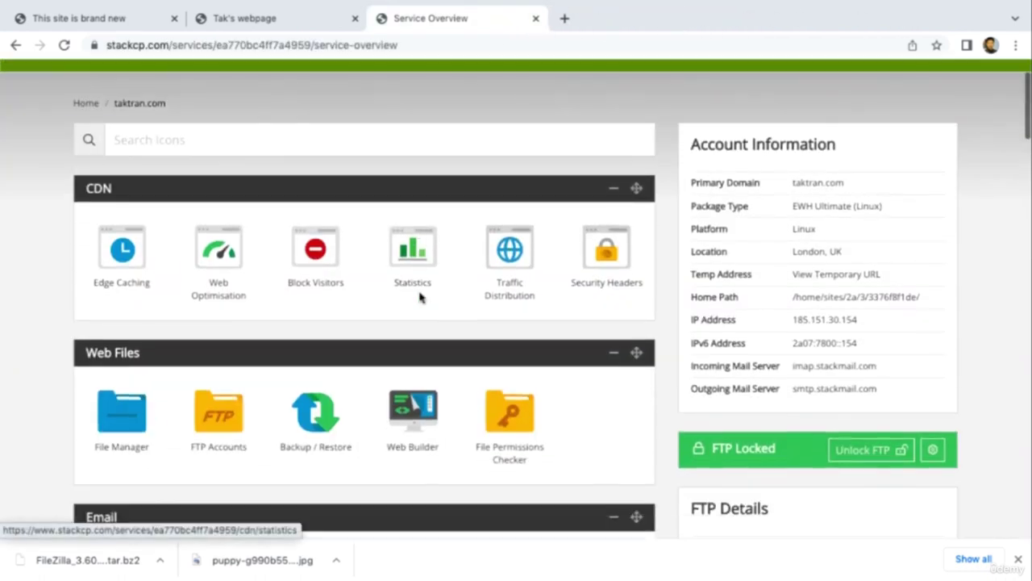
pyautogui.scroll(-3, 420, 297)
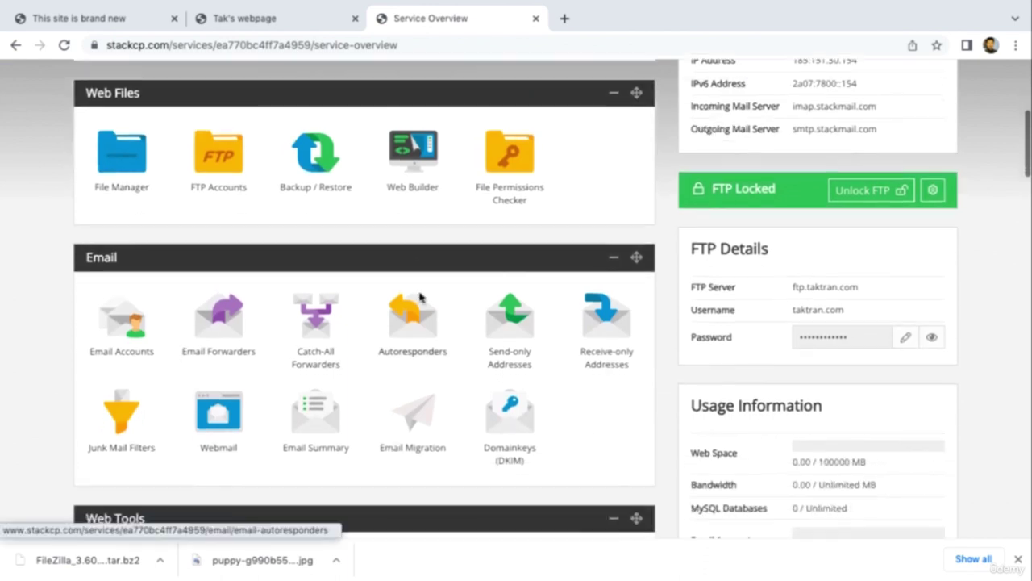
pyautogui.scroll(2, 420, 297)
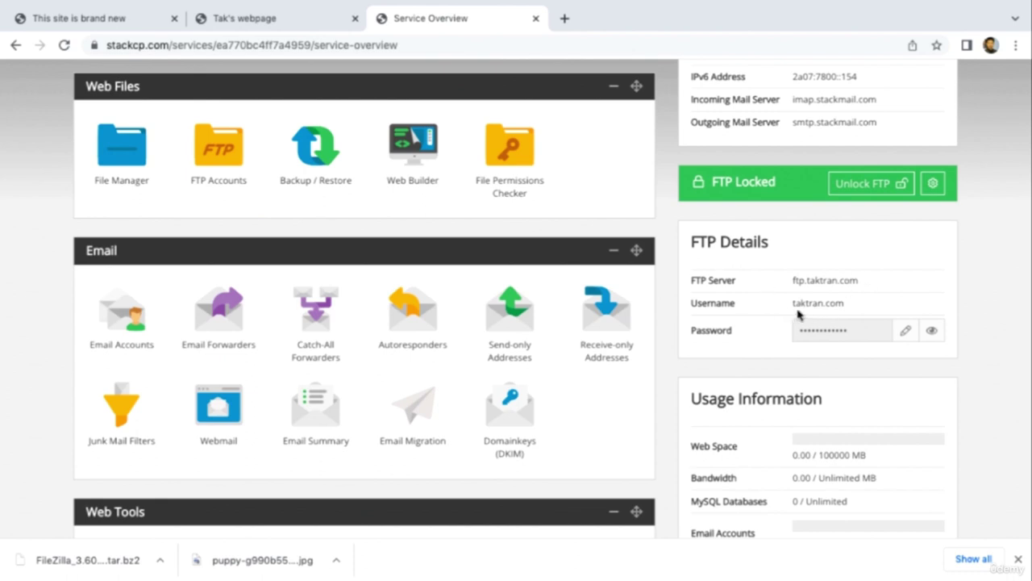
pyautogui.click(932, 330)
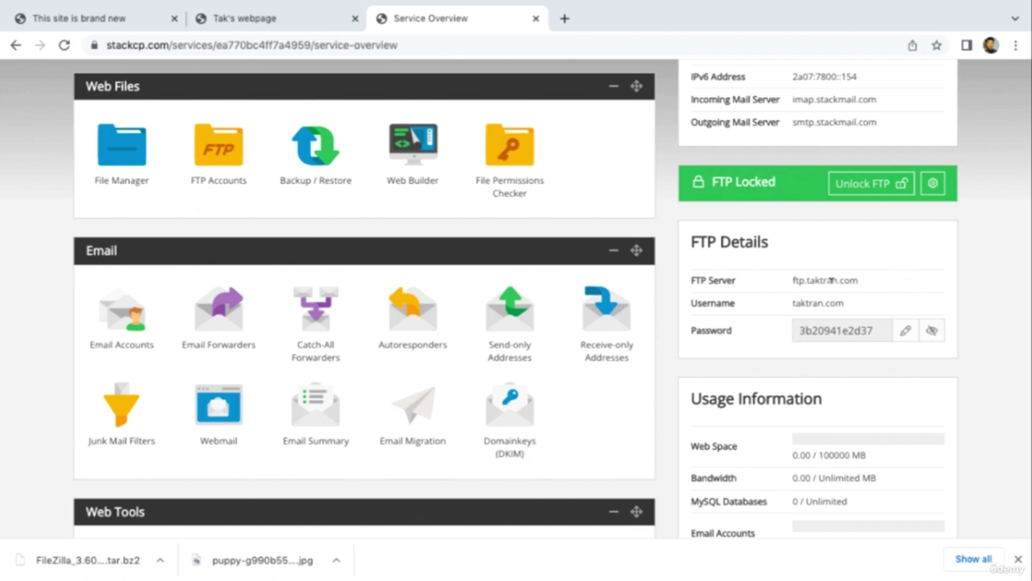
# Copy the FTP server address from FTP Details on the hosting page and paste it as the host in FileZilla
pyautogui.moveTo(806, 280); pyautogui.dragTo(832, 280)
pyautogui.doubleClick(831, 280)
pyautogui.rightClick(832, 281)
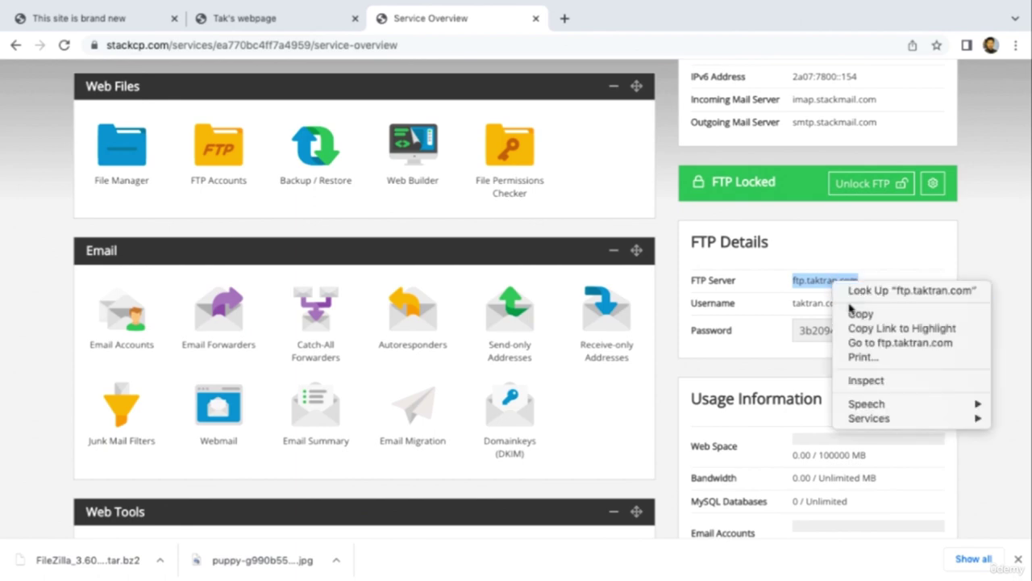
pyautogui.click(856, 314)
pyautogui.hotkey('ctrl', 'Left')
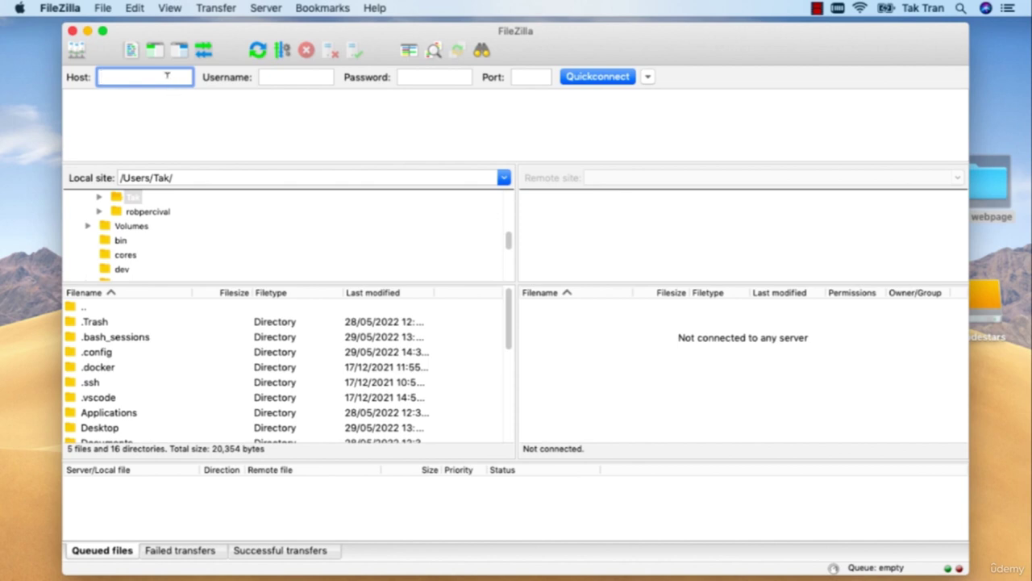
pyautogui.moveTo(167, 75)
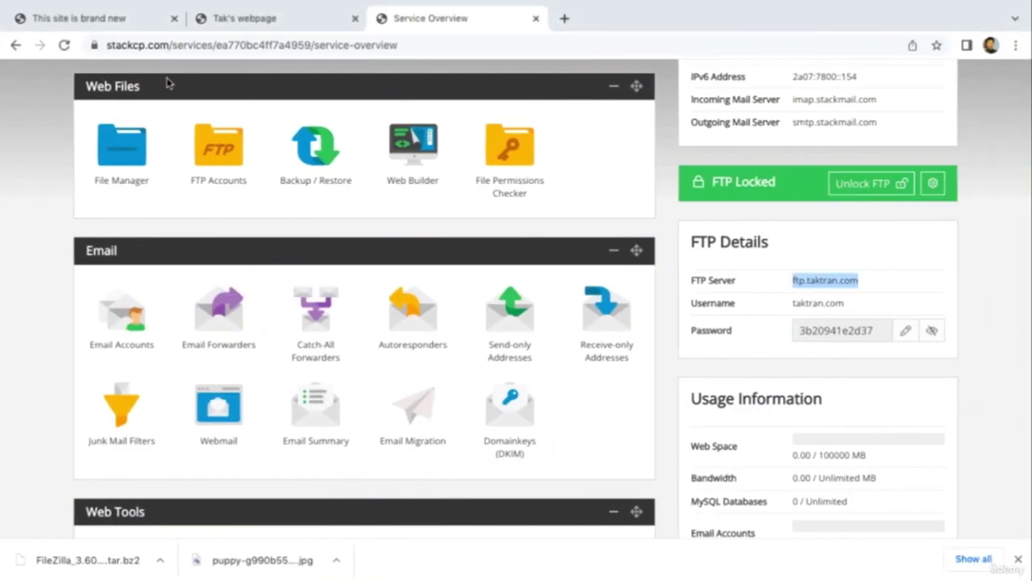
pyautogui.hotkey('ctrl', 'Left')
pyautogui.press('super+v')
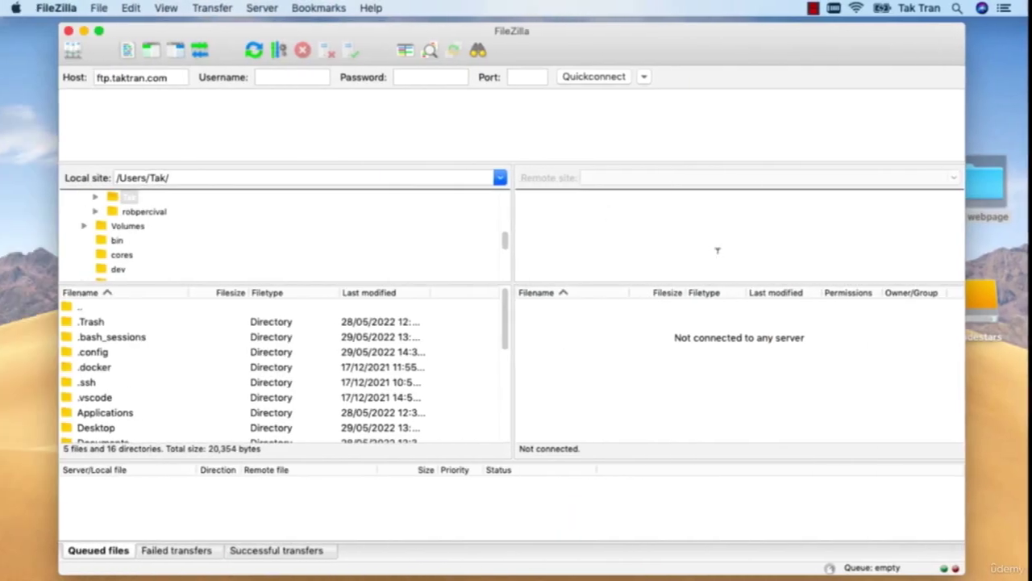
# Enter the hosting account's FTP username for the connection in FileZilla
pyautogui.click(316, 76)
pyautogui.write('t')
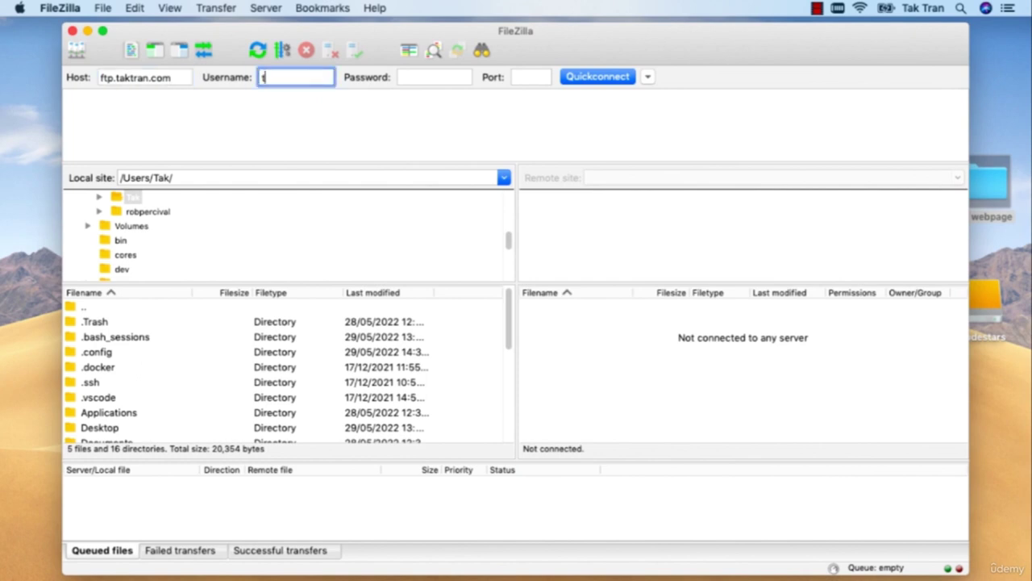
pyautogui.write('akrran.com')
# Copy the FTP password from the hosting page in Chrome and paste it as the password in FileZilla
pyautogui.click(433, 77)
pyautogui.hotkey('ctrl', 'Right')
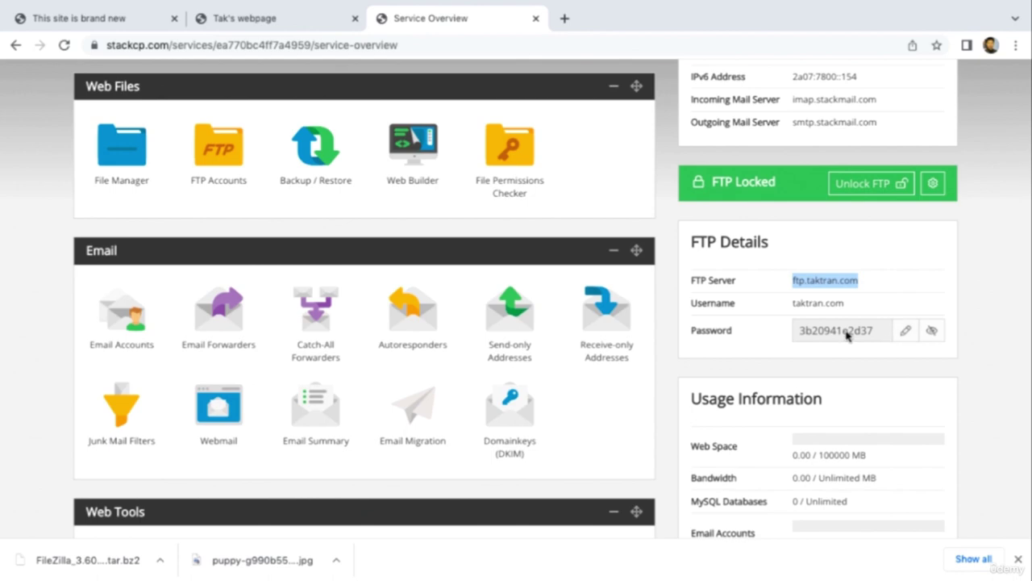
pyautogui.doubleClick(847, 336)
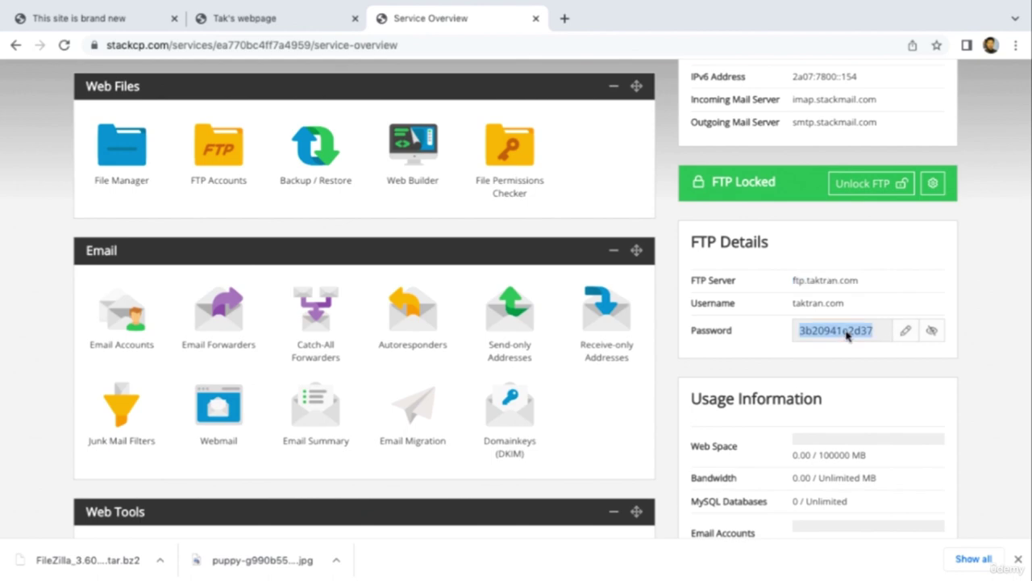
pyautogui.hotkey('ctrl', 'Left')
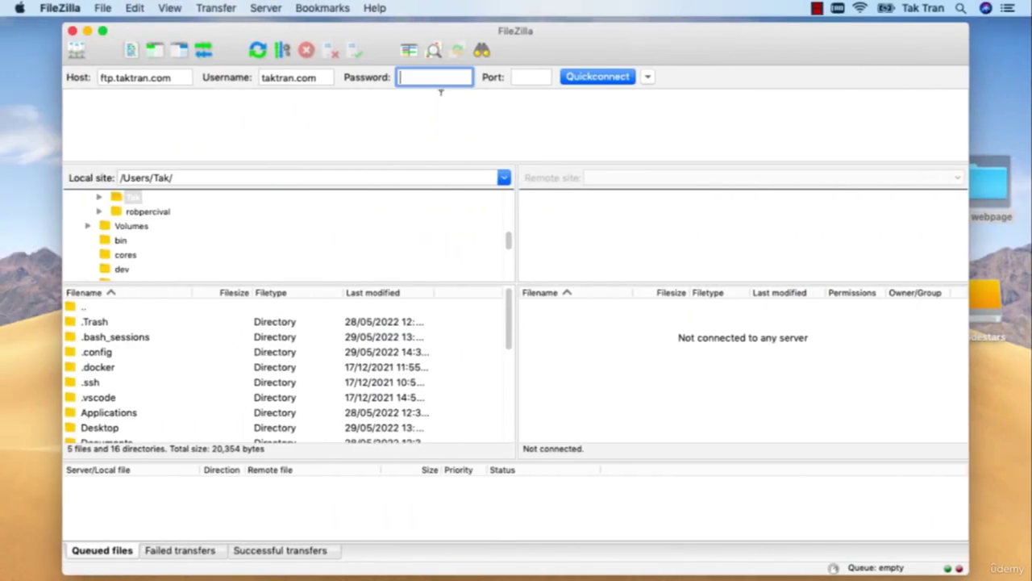
pyautogui.press('super+v')
# Switch to Chrome and unlock FTP access for 1 day on the hosting Service Overview page
pyautogui.hotkey('ctrl', 'Right')
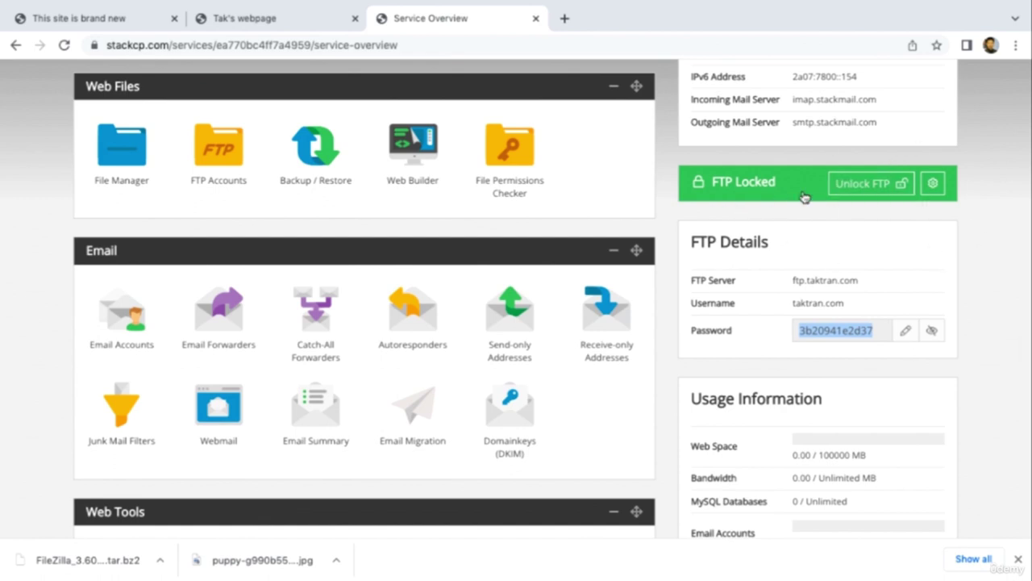
pyautogui.click(879, 187)
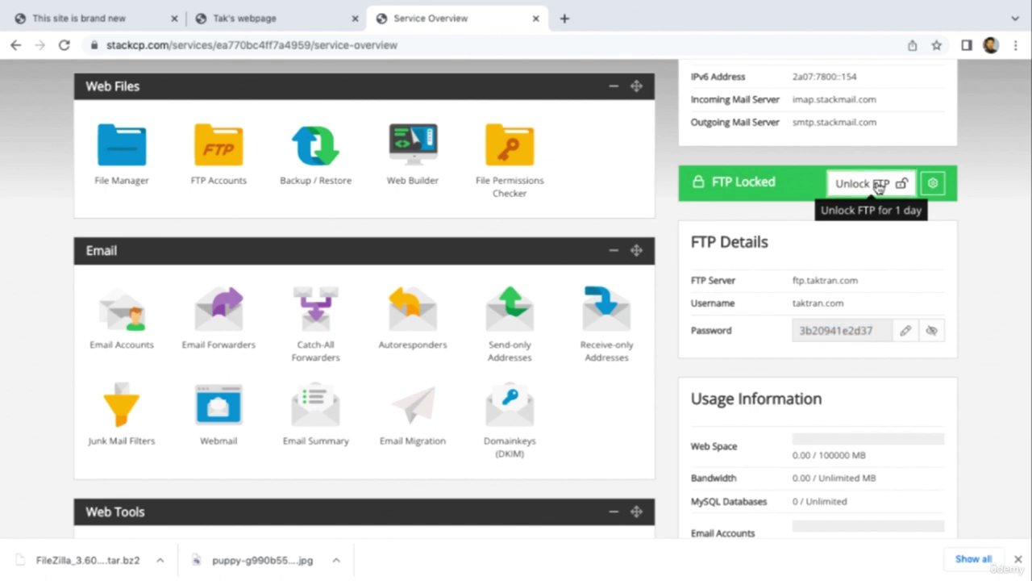
pyautogui.click(893, 195)
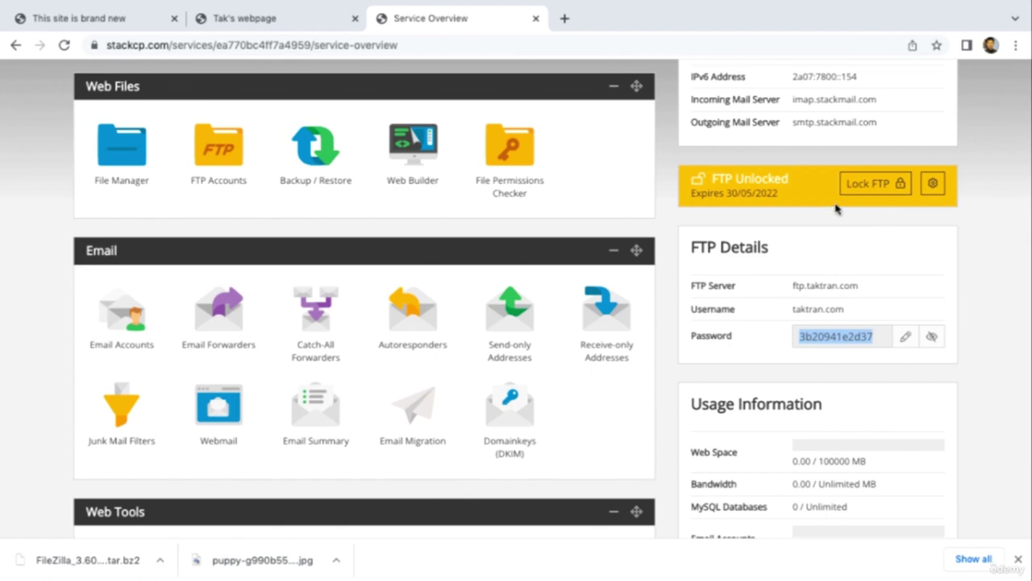
# Return to FileZilla, try to quick-connect to the FTP server with the account password, and choose to save passwords
pyautogui.press('super+Tab')
pyautogui.press('super+v')
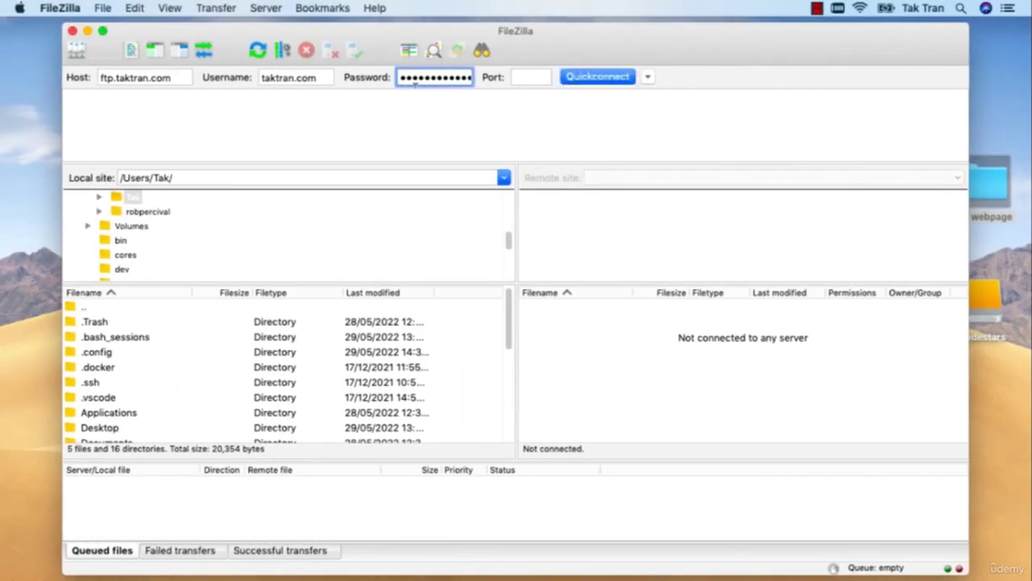
pyautogui.click(593, 78)
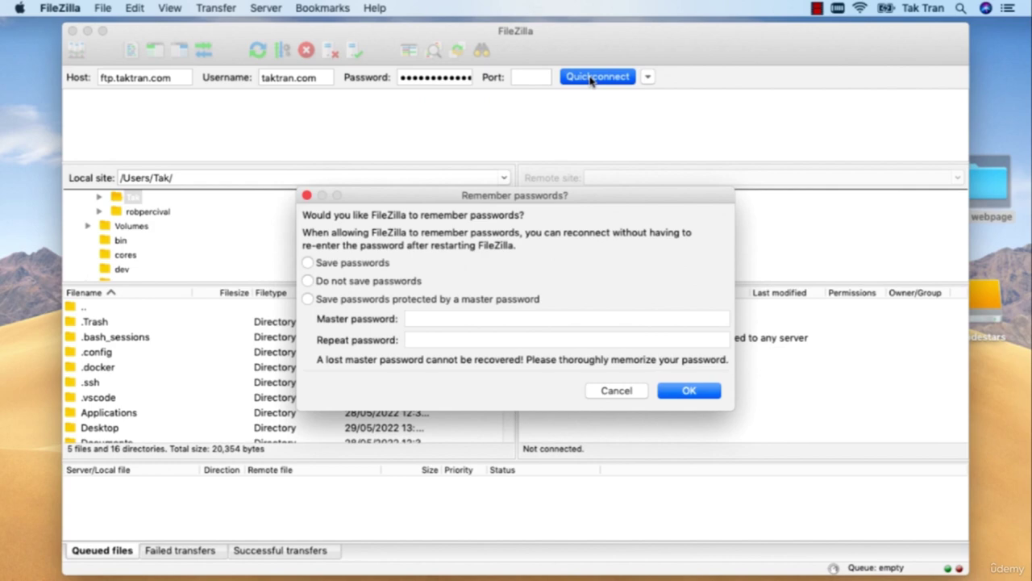
pyautogui.click(308, 263)
pyautogui.click(684, 391)
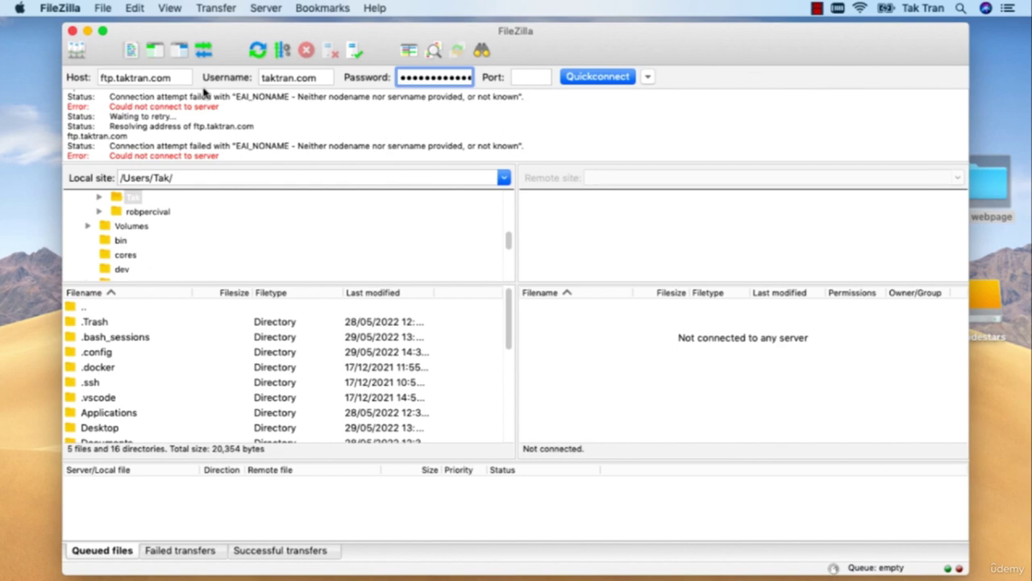
# Check the FTP Details on the hosting page, and set the host in FileZilla to ftp.stackcp.com
pyautogui.hotkey('ctrl', 'Right')
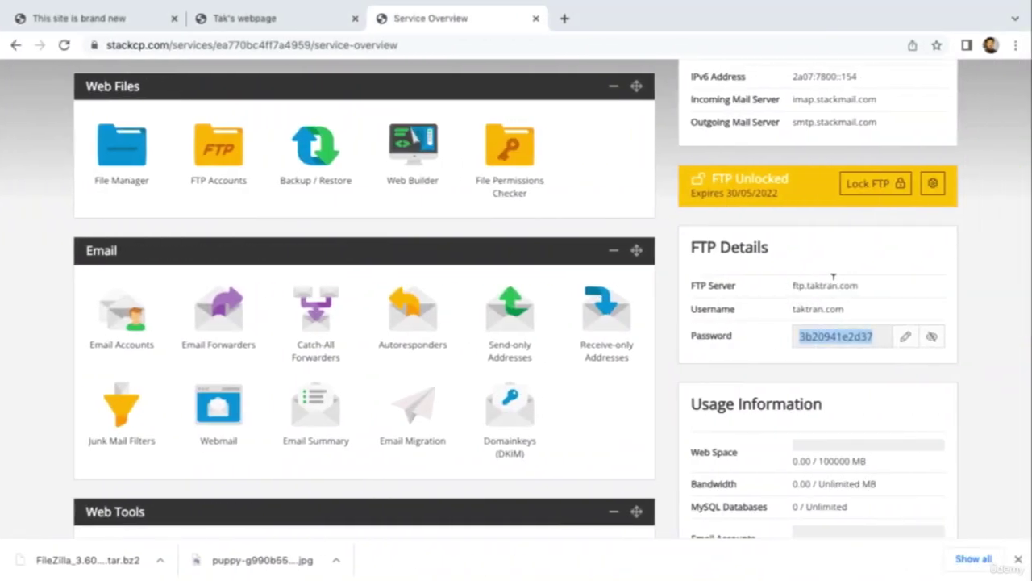
pyautogui.hotkey('ctrl', 'Left')
pyautogui.press('super+v')
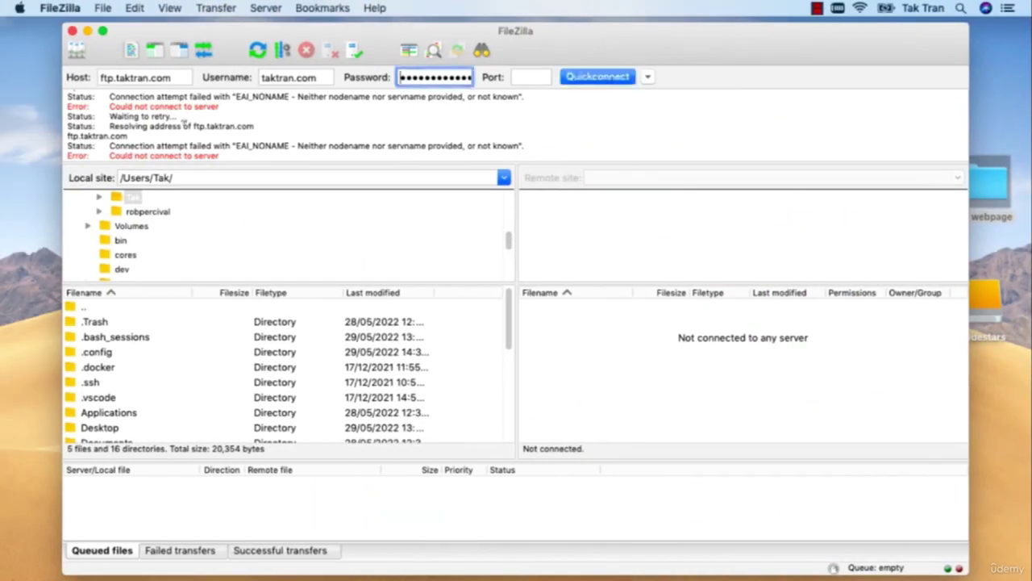
pyautogui.click(169, 76)
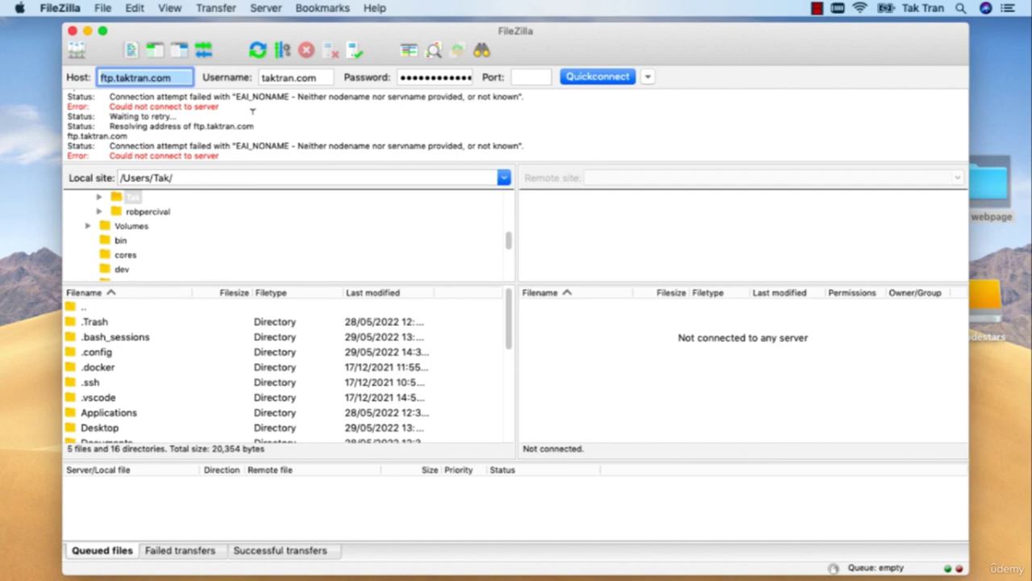
pyautogui.press('Left')
pyautogui.write('ftp.sta')
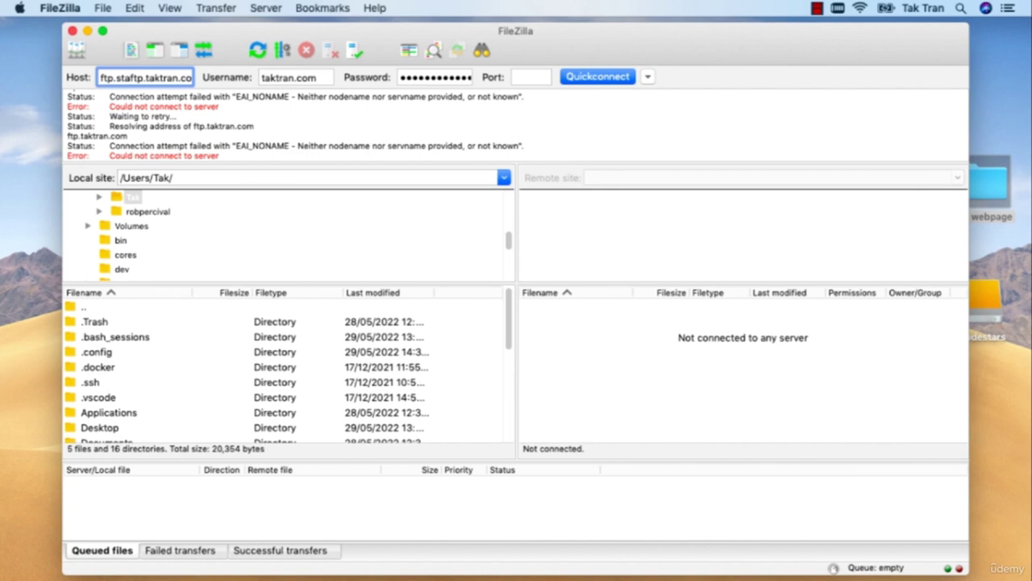
pyautogui.tripleClick(164, 74)
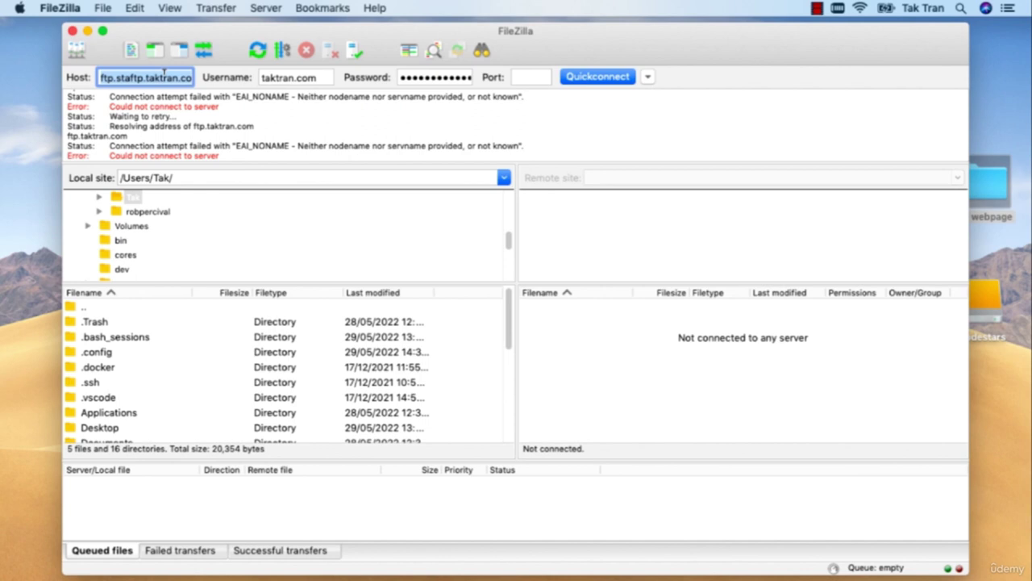
pyautogui.write('ftp.stackcp.com')
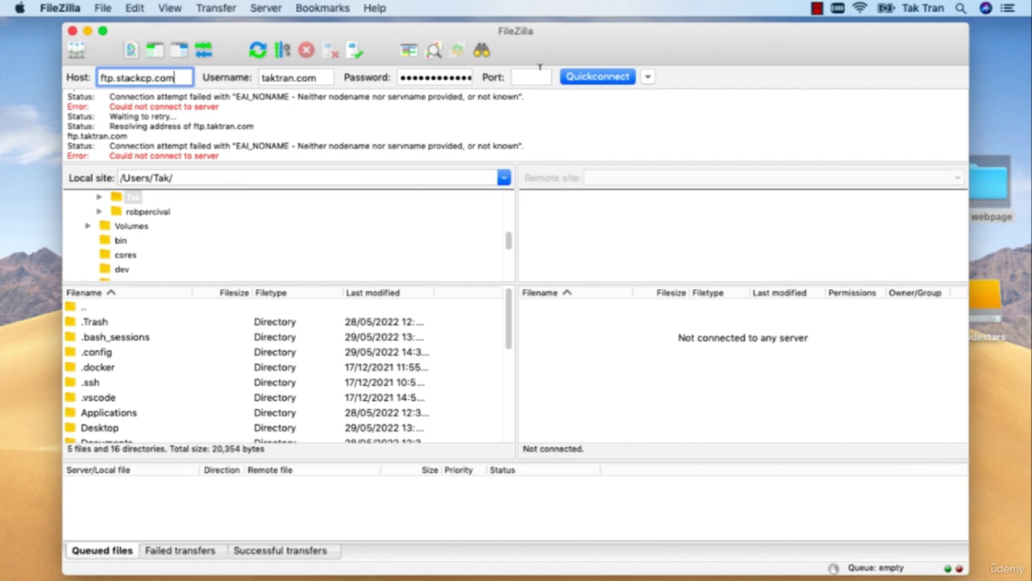
# Connect to ftp.stackcp.com, trusting its server certificate, and open the remote public_html folder
pyautogui.click(572, 77)
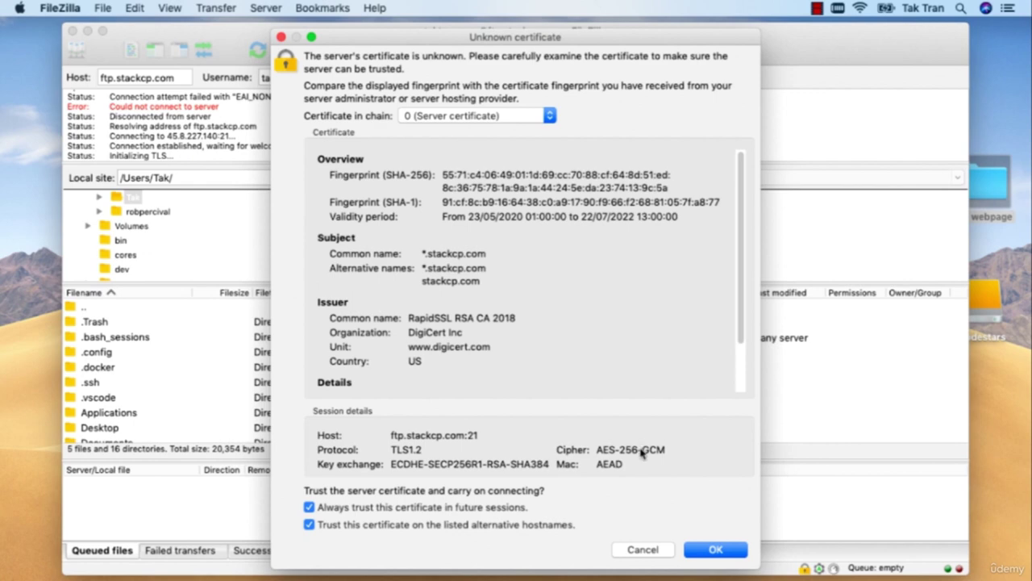
pyautogui.click(711, 551)
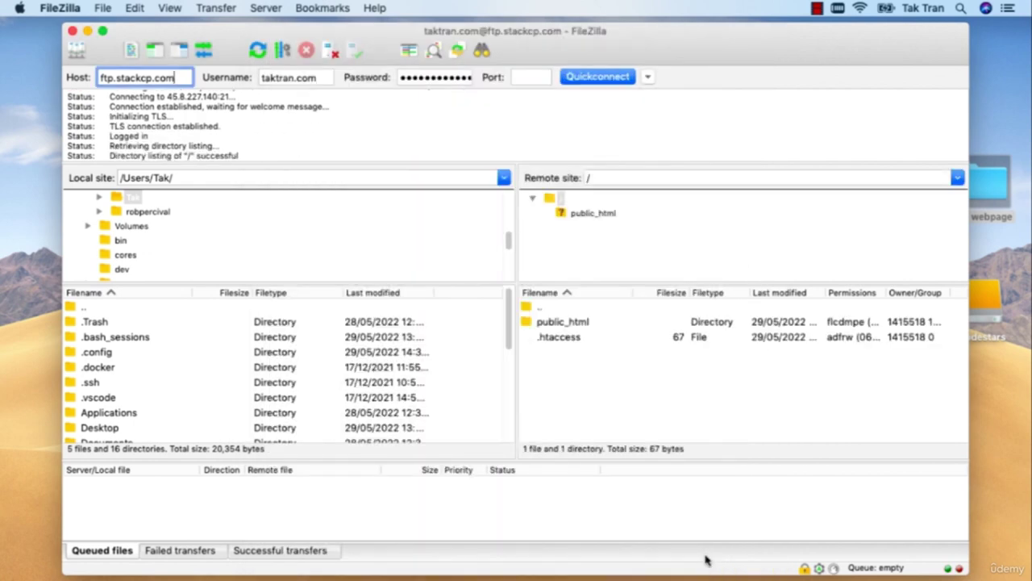
pyautogui.click(597, 213)
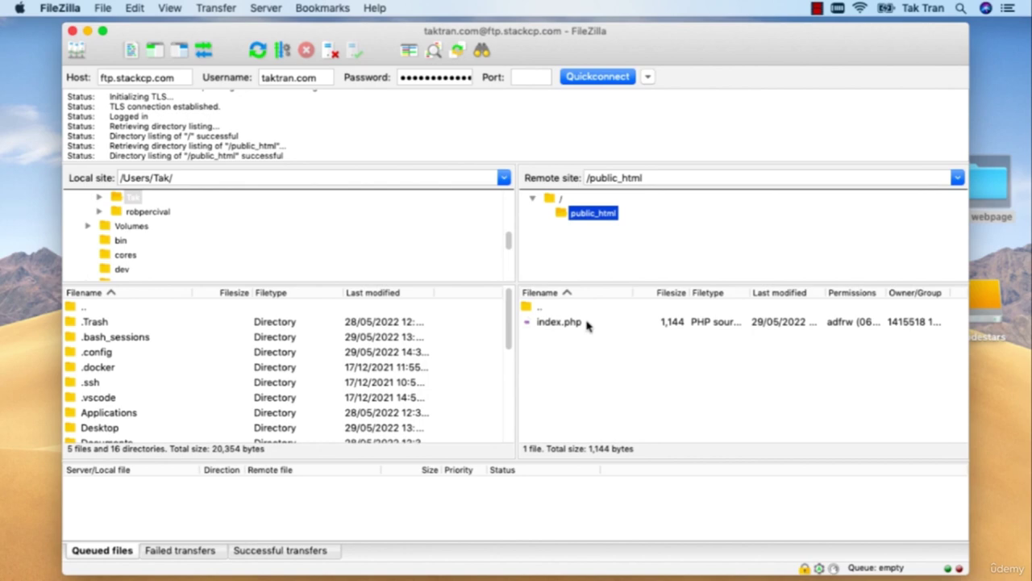
# View the local index.html webpage in Chrome and return to FileZilla
pyautogui.hotkey('ctrl', 'Right')
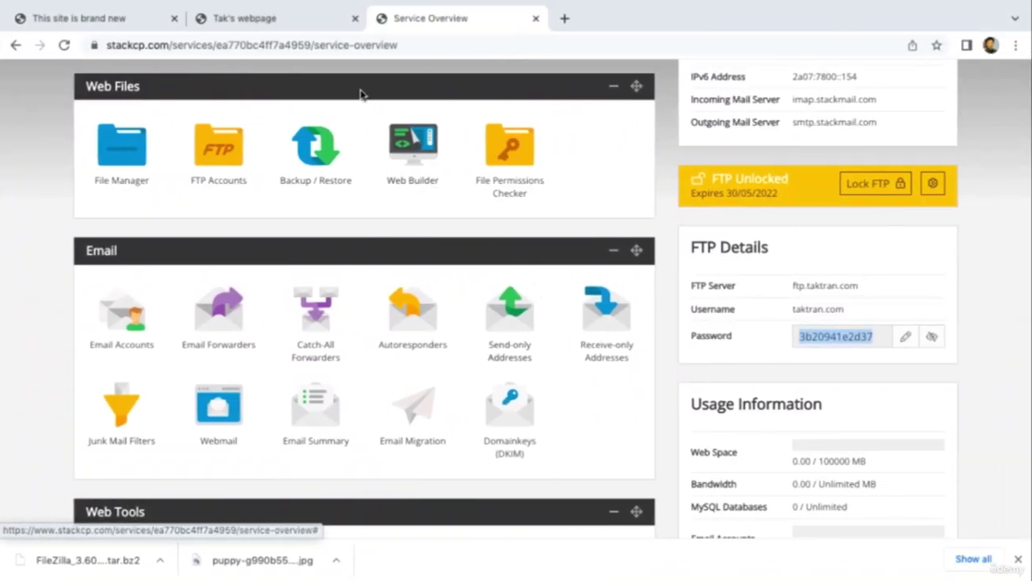
pyautogui.click(272, 20)
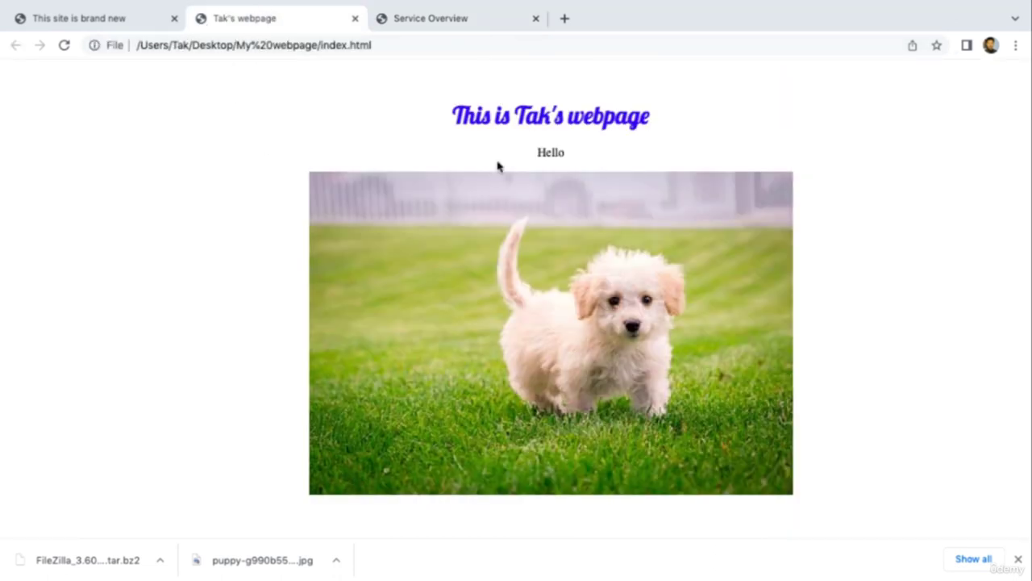
pyautogui.hotkey('ctrl', 'Left')
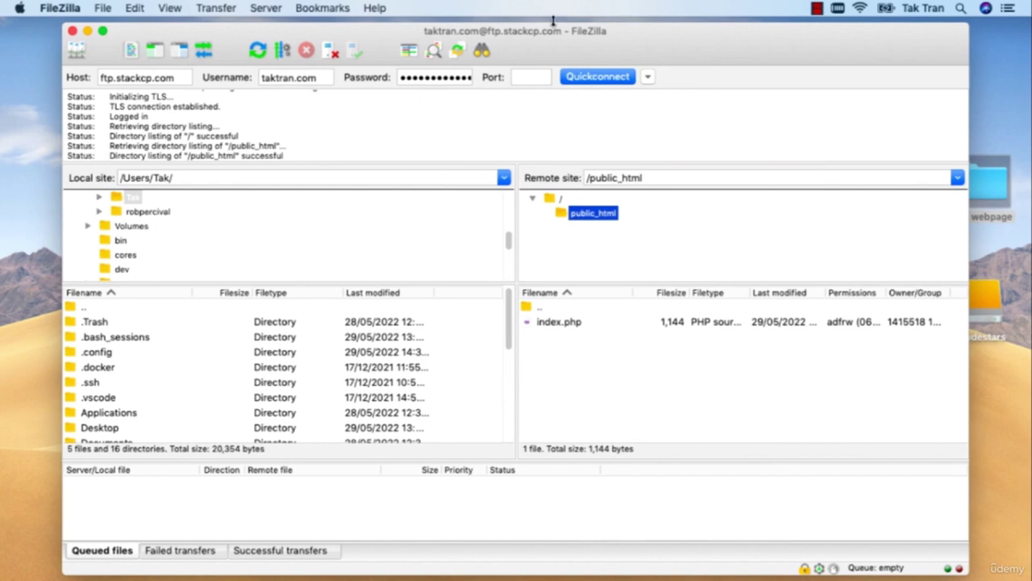
# Open the My webpage desktop folder beside FileZilla and upload index.html and puppy.jpg into the remote public_html folder
pyautogui.moveTo(543, 30); pyautogui.dragTo(497, 33)
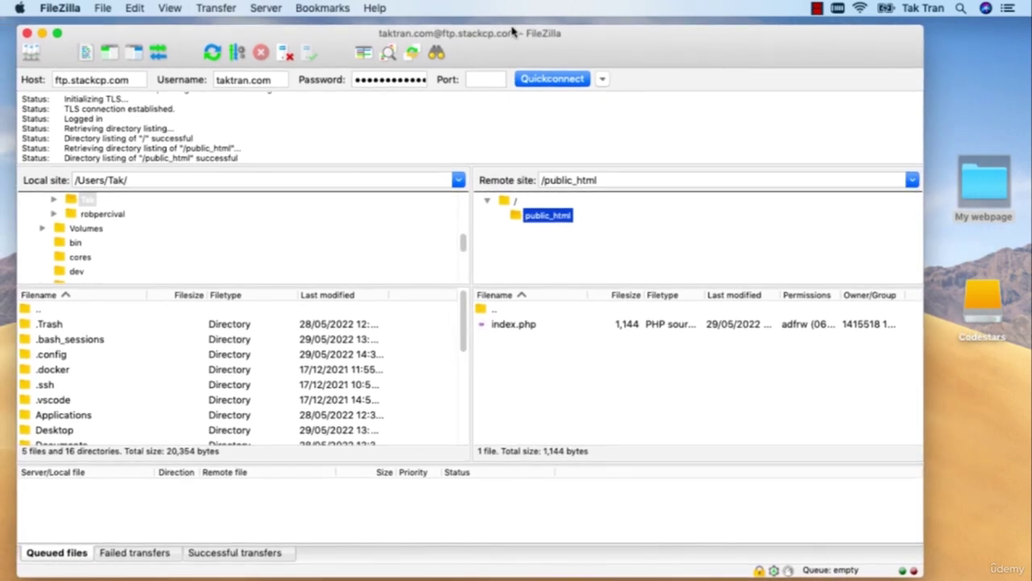
pyautogui.doubleClick(979, 176)
pyautogui.moveTo(731, 192); pyautogui.dragTo(933, 283)
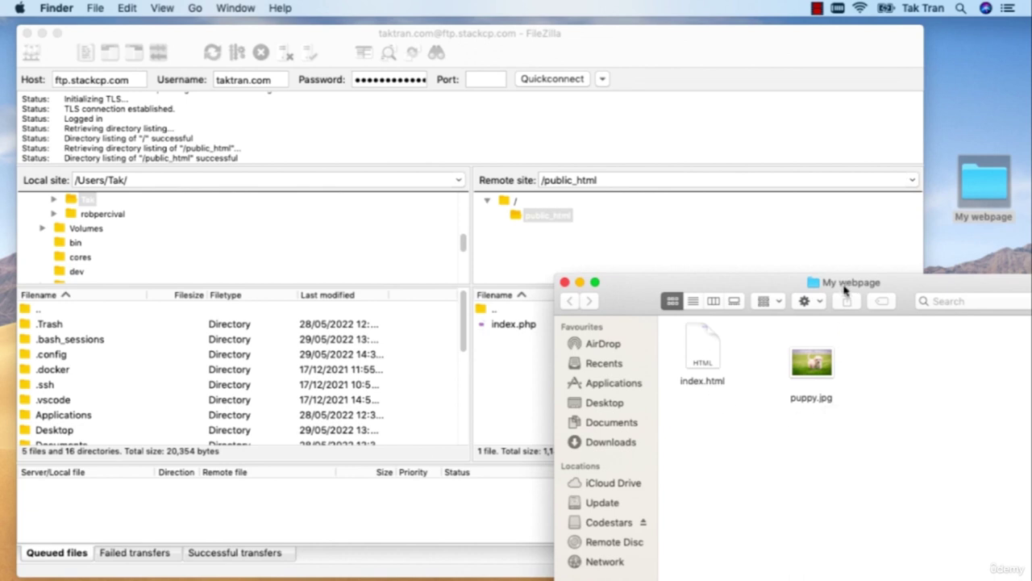
pyautogui.moveTo(849, 289); pyautogui.dragTo(880, 306)
pyautogui.moveTo(910, 412); pyautogui.dragTo(503, 367)
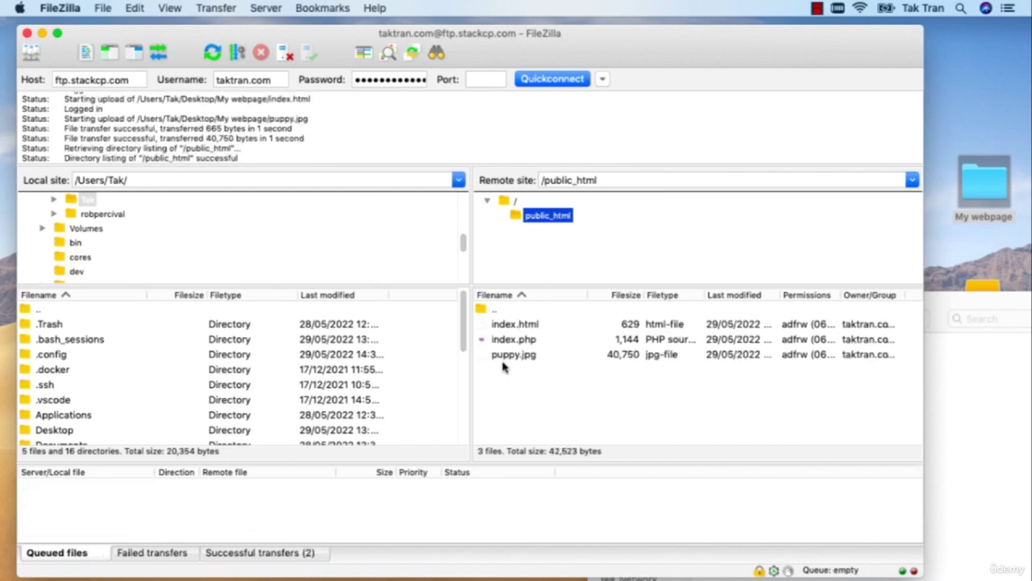
# Open the hosting File Manager in Chrome and check the uploaded files in the public_html folder
pyautogui.hotkey('ctrl', 'Right')
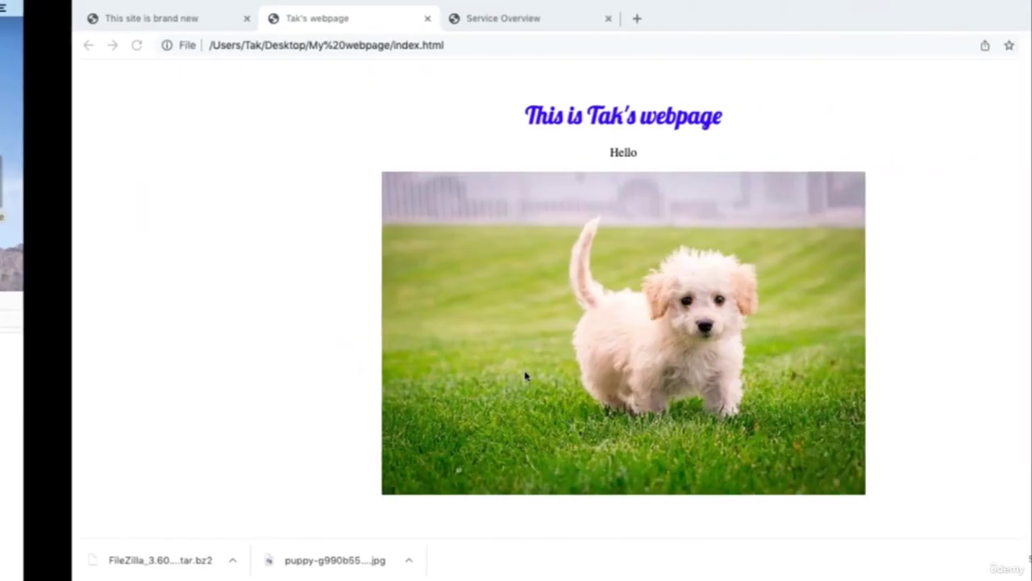
pyautogui.click(473, 19)
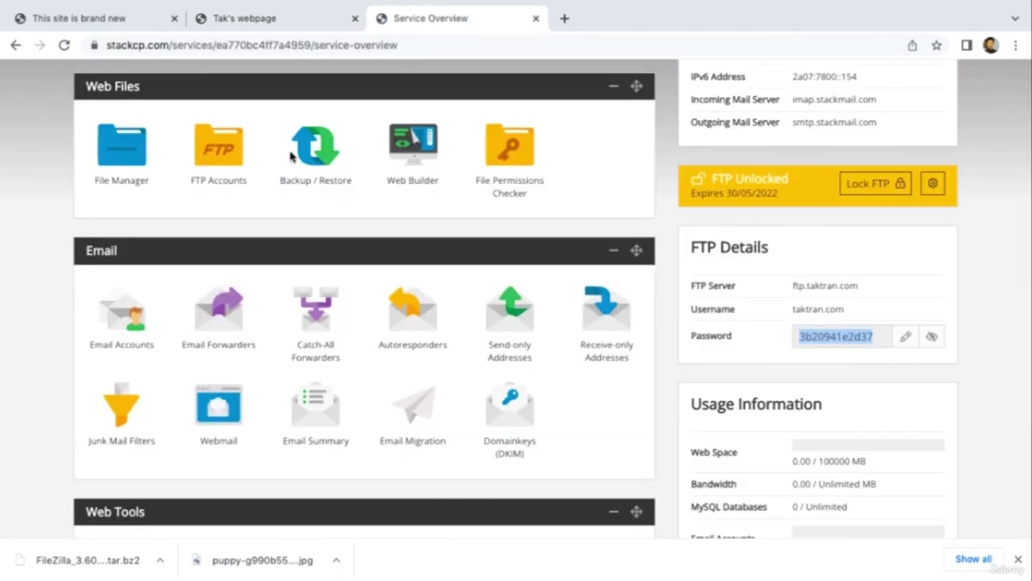
pyautogui.scroll(3, 129, 365)
pyautogui.click(127, 364)
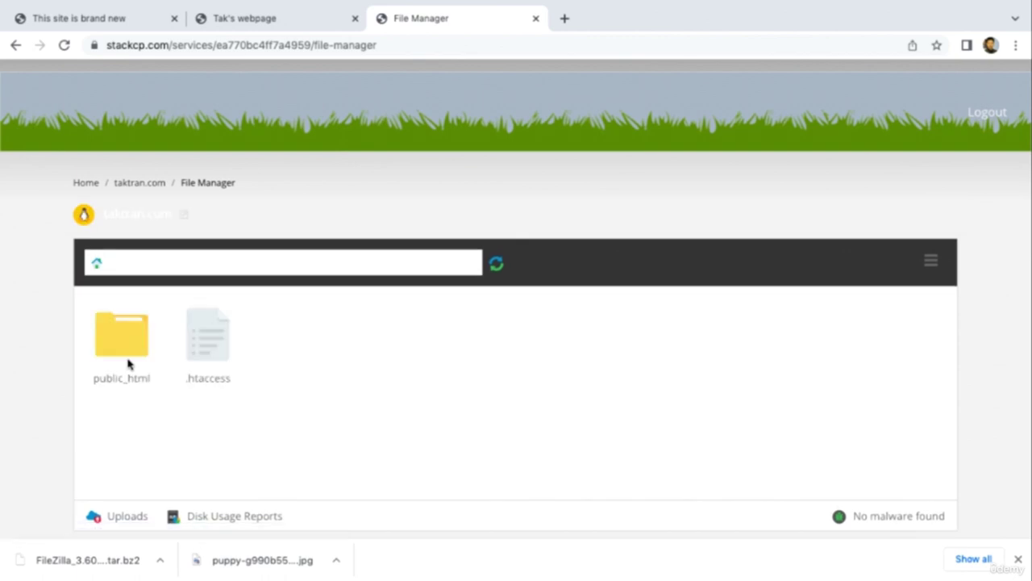
pyautogui.doubleClick(121, 343)
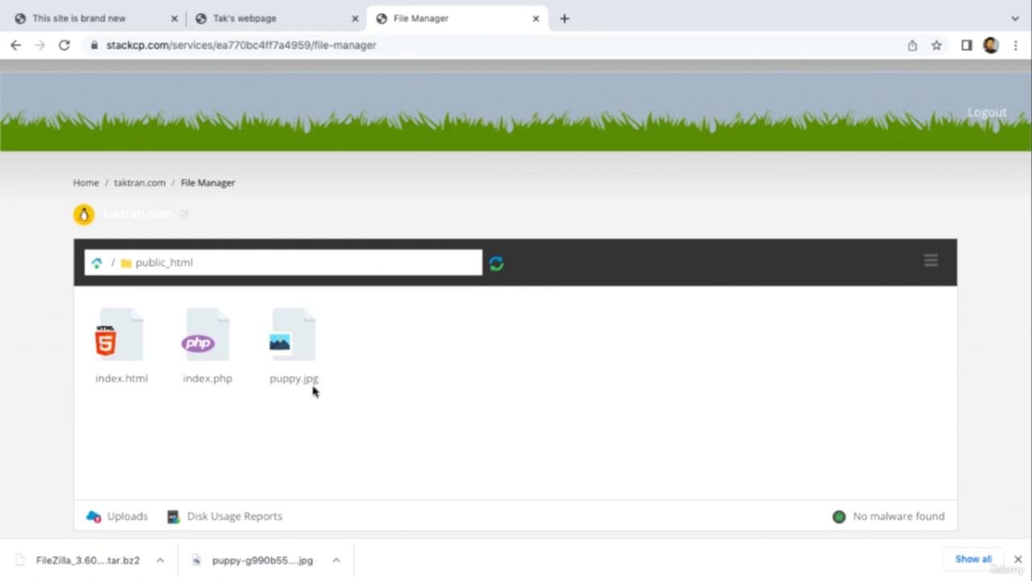
# Reload the live domain in Chrome and compare it with the local webpage and the public_html files in File Manager
pyautogui.click(269, 23)
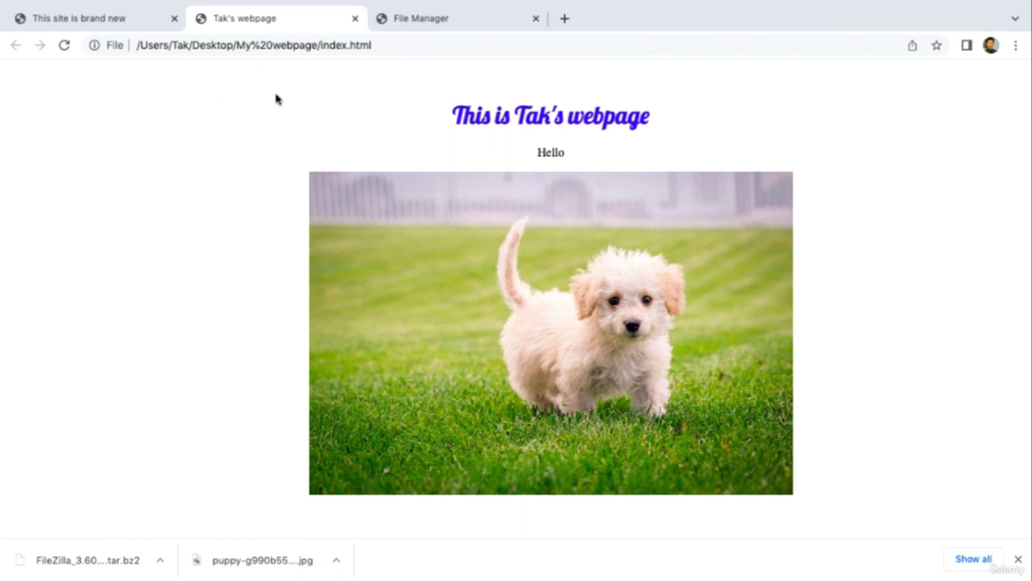
pyautogui.click(115, 17)
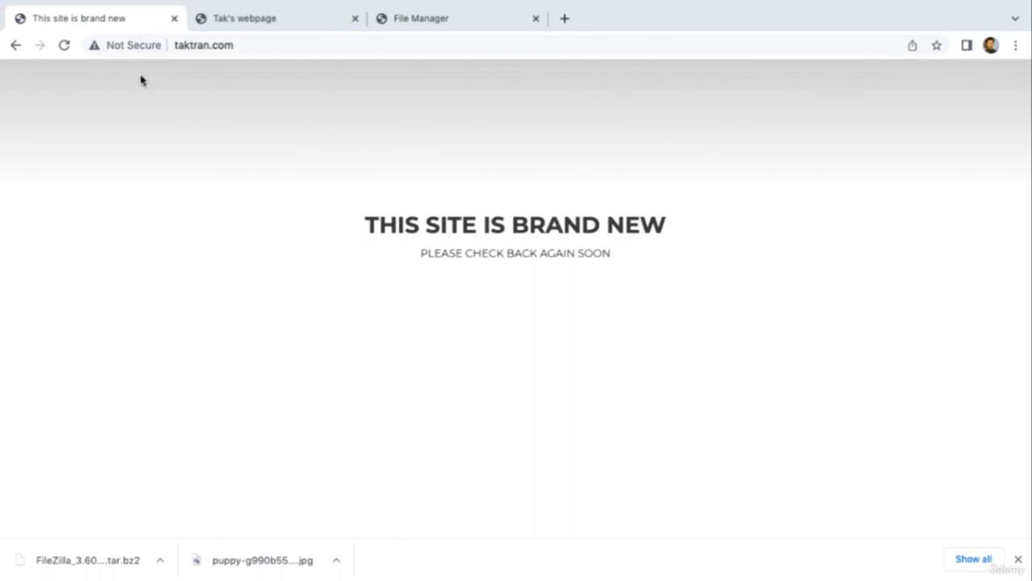
pyautogui.press('super+r')
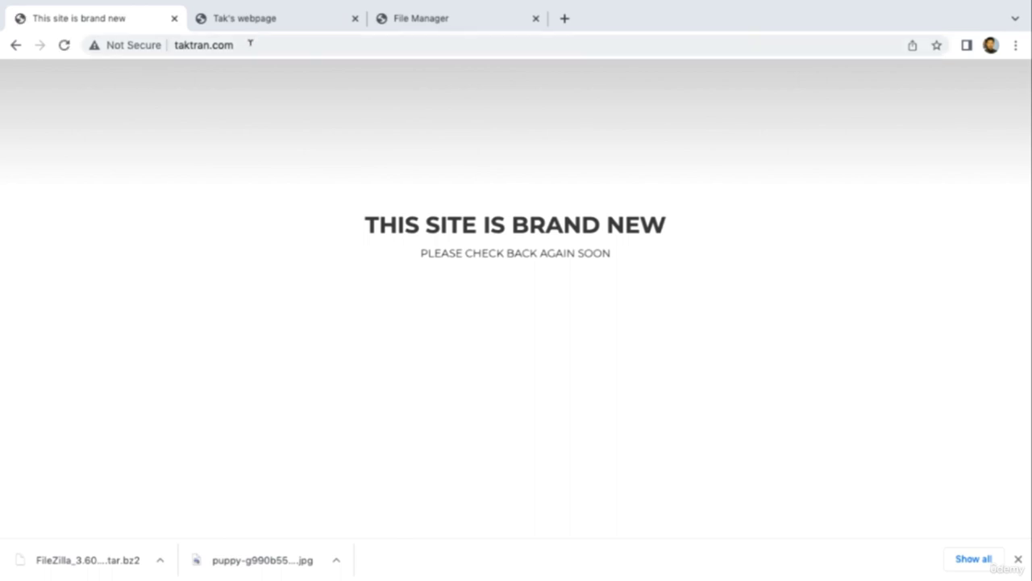
pyautogui.click(250, 43)
pyautogui.write('tak')
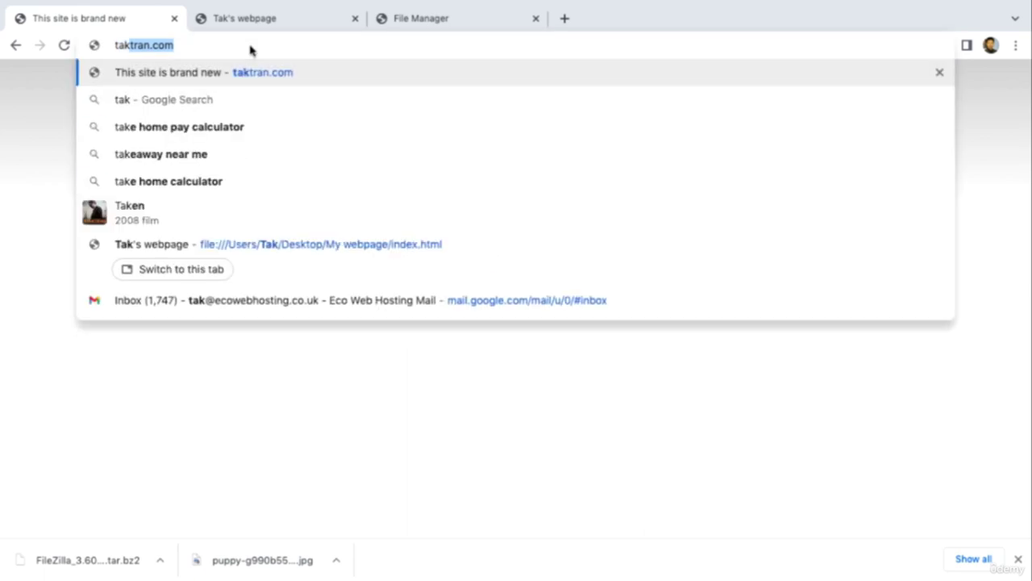
pyautogui.press('Return')
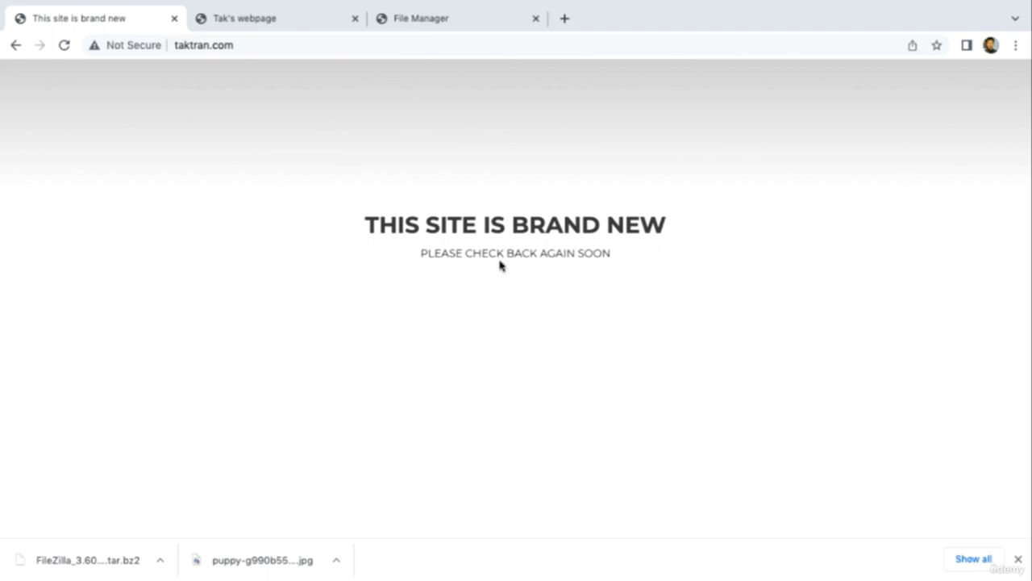
pyautogui.click(417, 18)
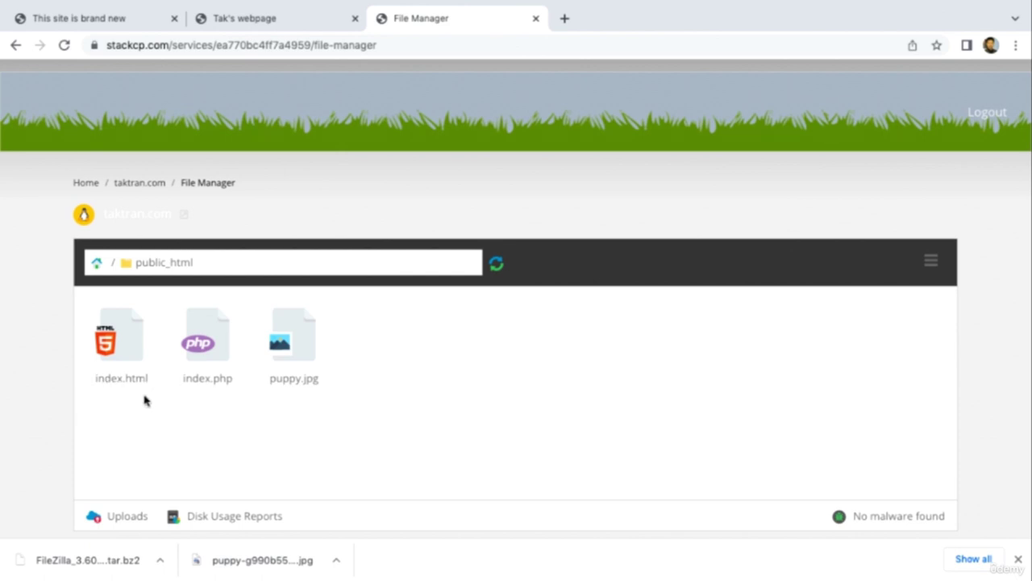
pyautogui.hotkey('ctrl', 'Left')
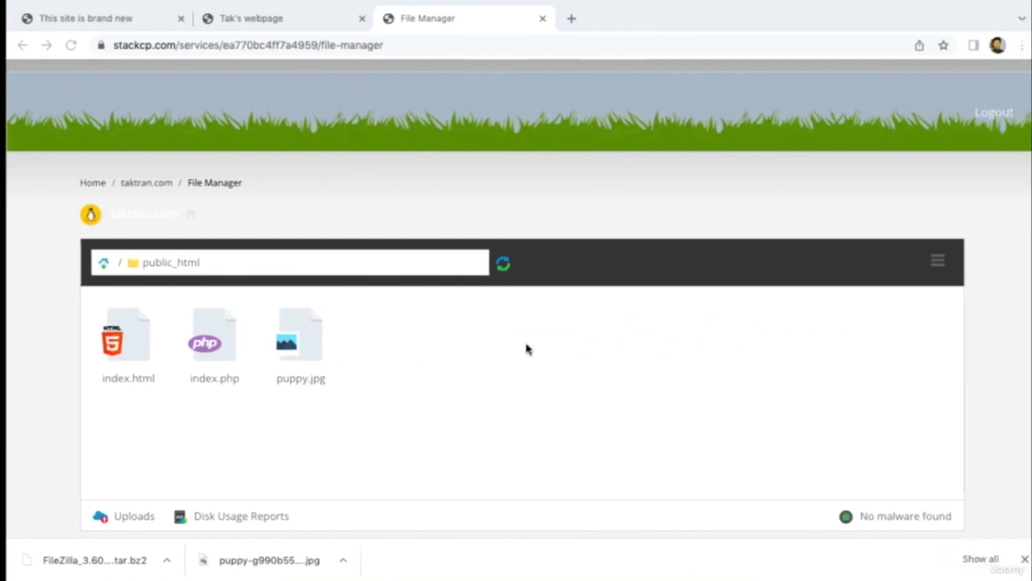
pyautogui.click(103, 15)
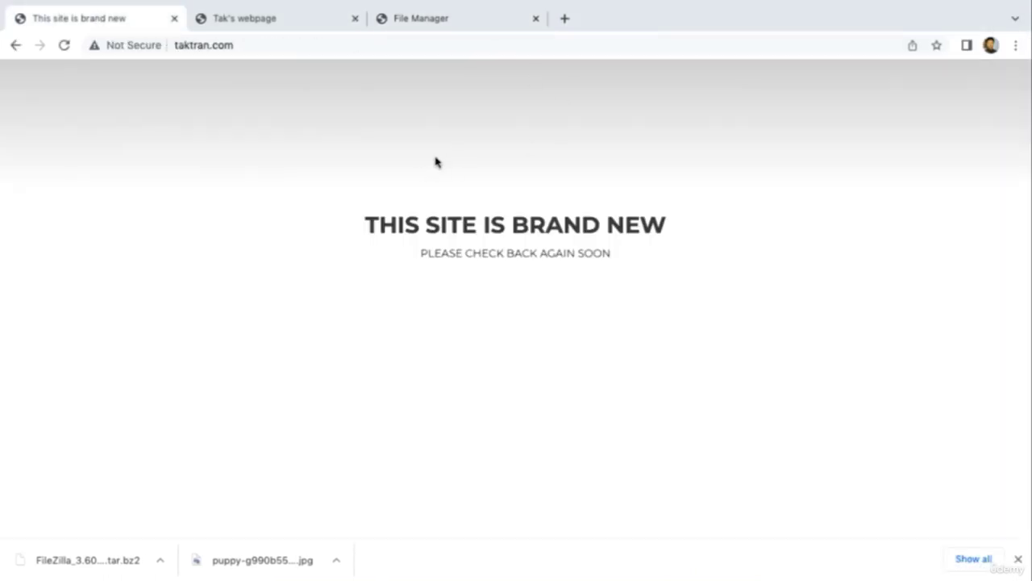
# Switch to FileZilla and delete index.php from the remote public_html folder
pyautogui.hotkey('ctrl', 'Left')
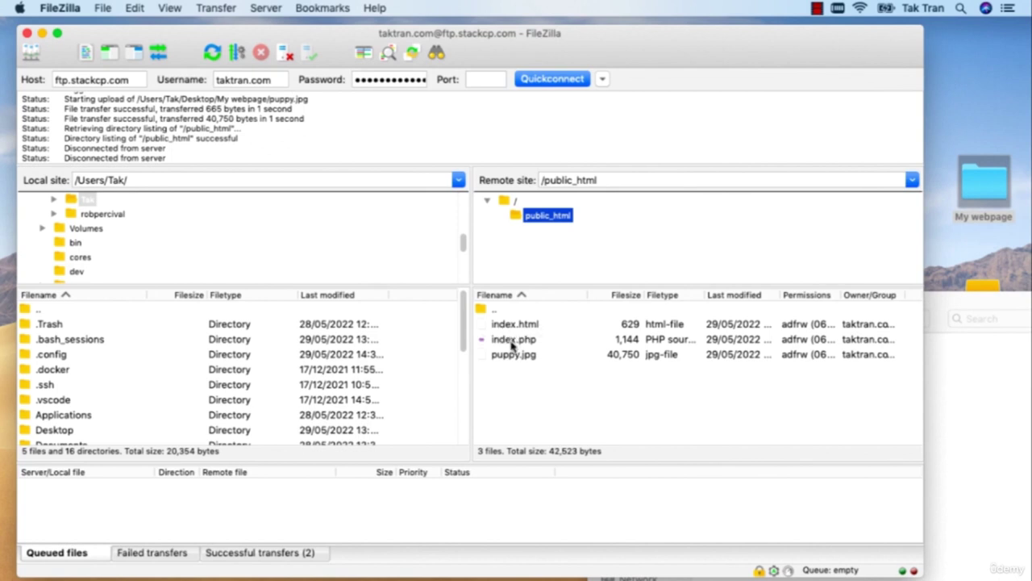
pyautogui.rightClick(512, 339)
pyautogui.click(500, 345)
pyautogui.click(515, 343)
pyautogui.rightClick(515, 343)
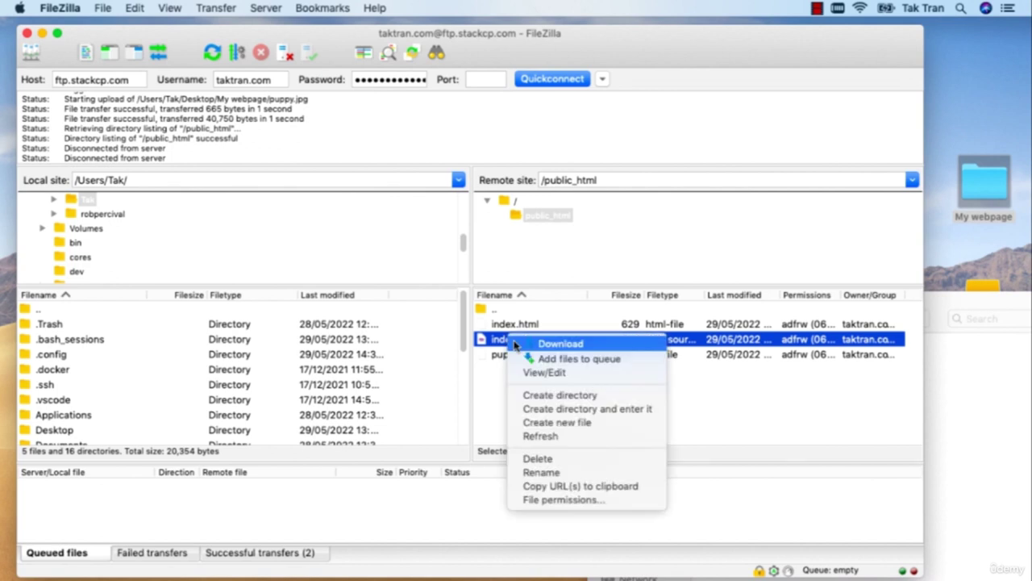
pyautogui.click(536, 459)
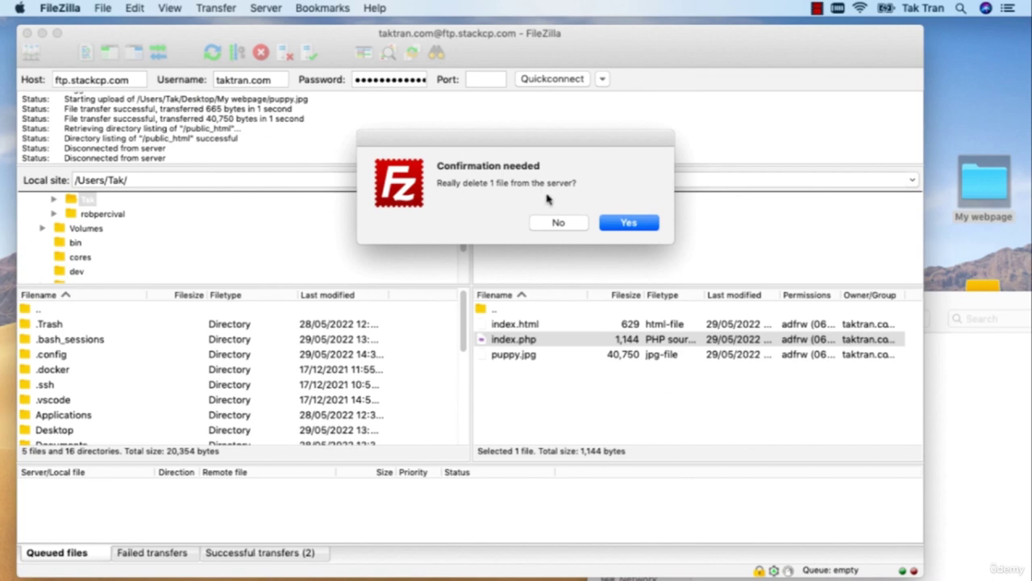
pyautogui.click(618, 224)
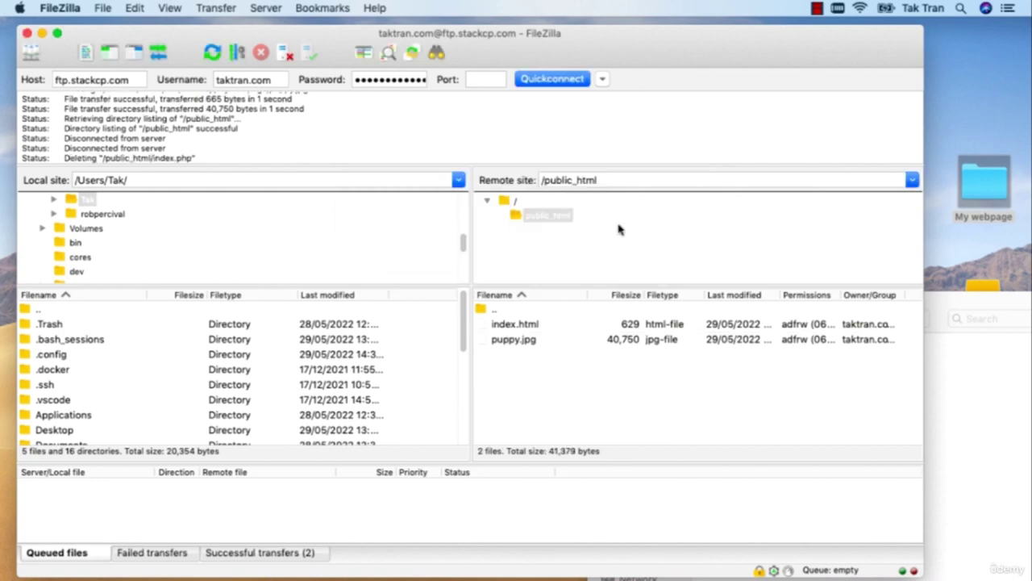
# Return to Chrome and load the live domain again to view the uploaded webpage
pyautogui.hotkey('ctrl', 'Right')
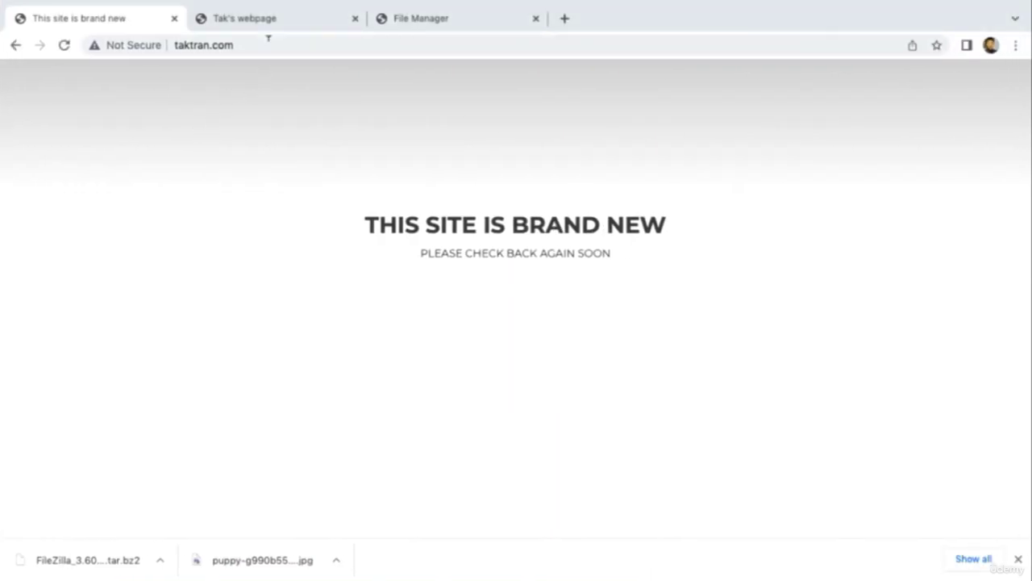
pyautogui.click(269, 38)
pyautogui.press('Return')
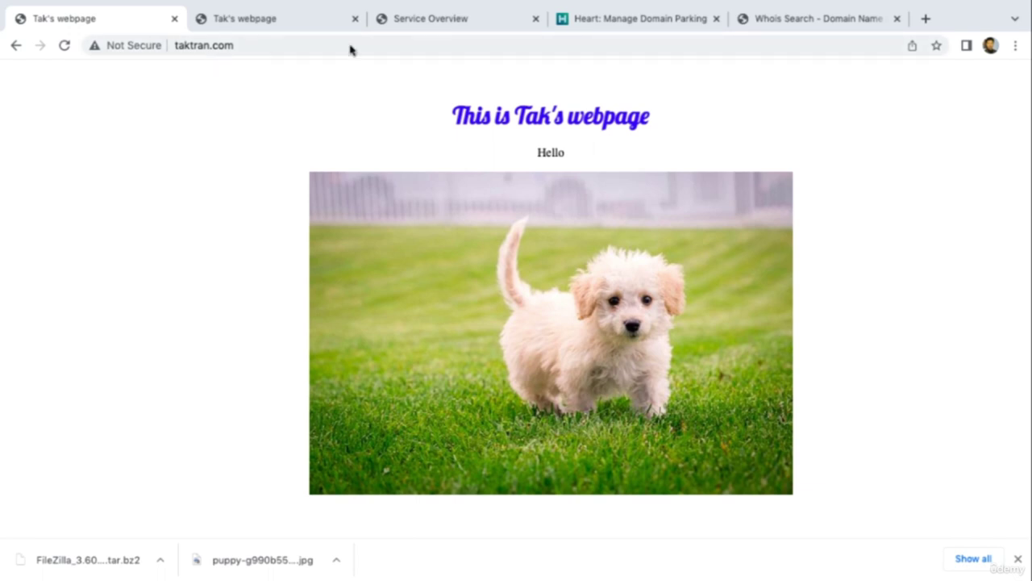
# Review the hosting Service Overview, the live webpage and the Heart Internet Manage Domain Parking page
pyautogui.click(474, 17)
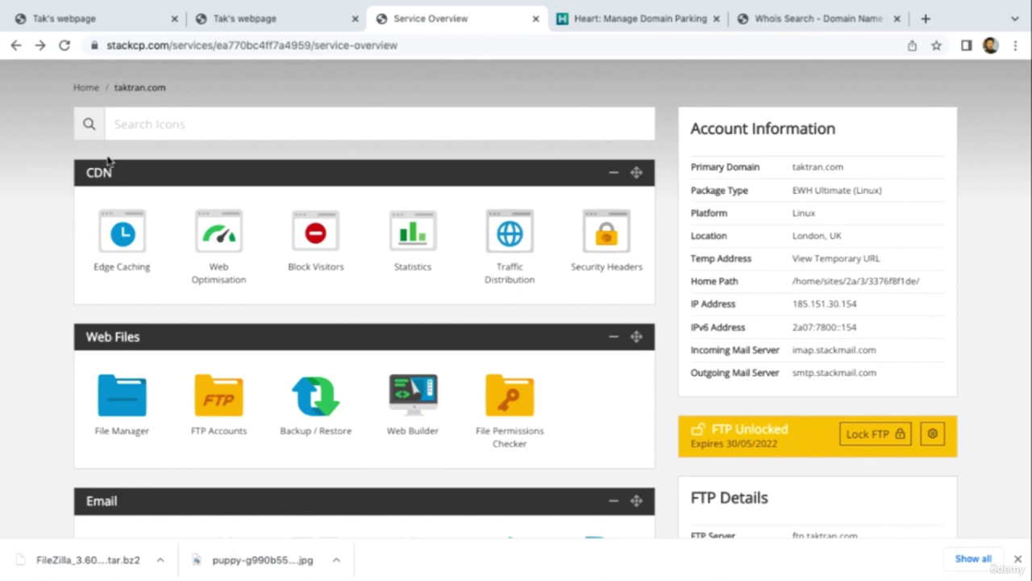
pyautogui.click(52, 15)
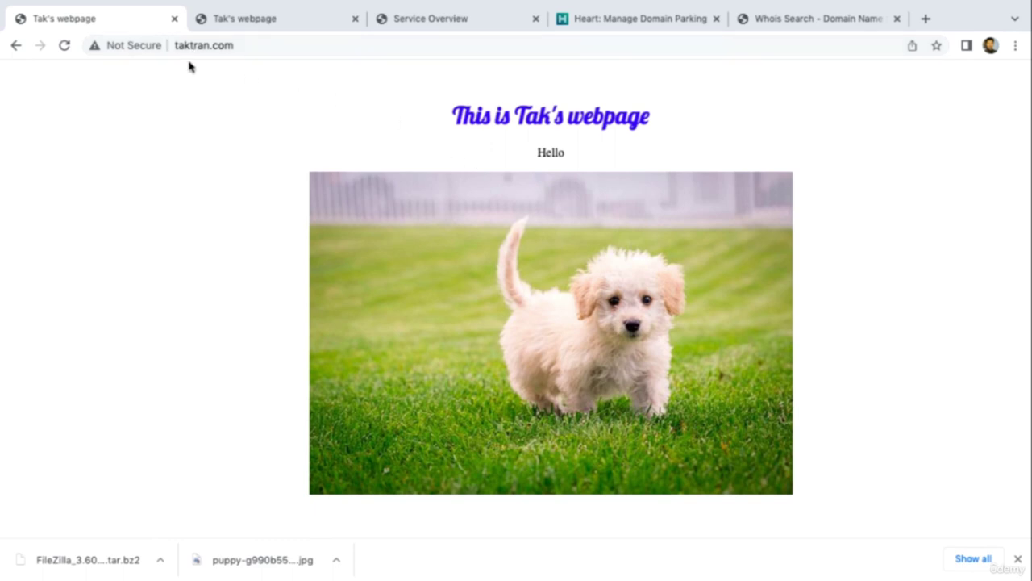
pyautogui.click(629, 19)
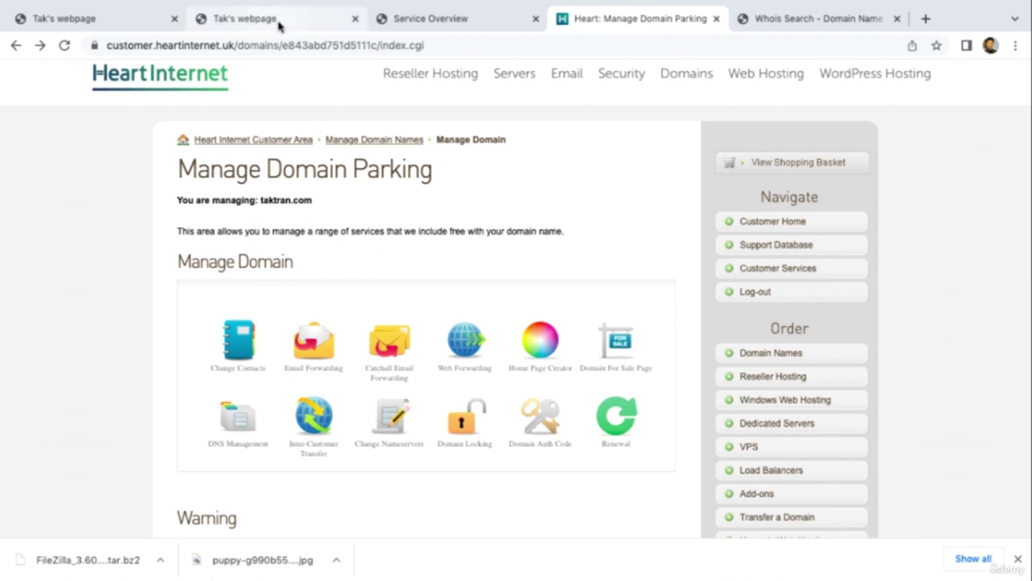
pyautogui.click(405, 29)
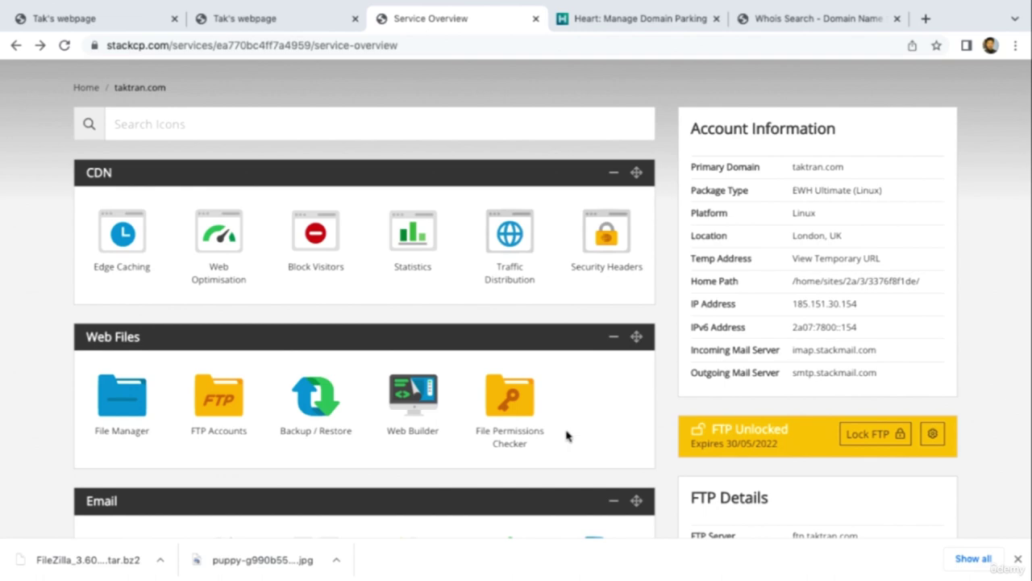
# Examine the name server entries in the domain's Whois record alongside the Change Nameservers option at Heart Internet
pyautogui.click(779, 19)
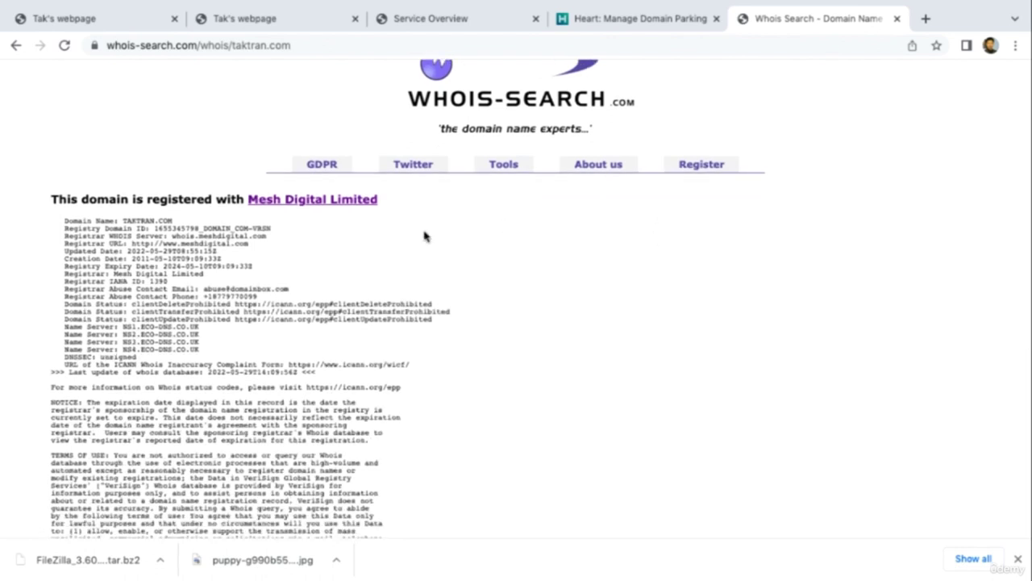
pyautogui.scroll(-1, 264, 355)
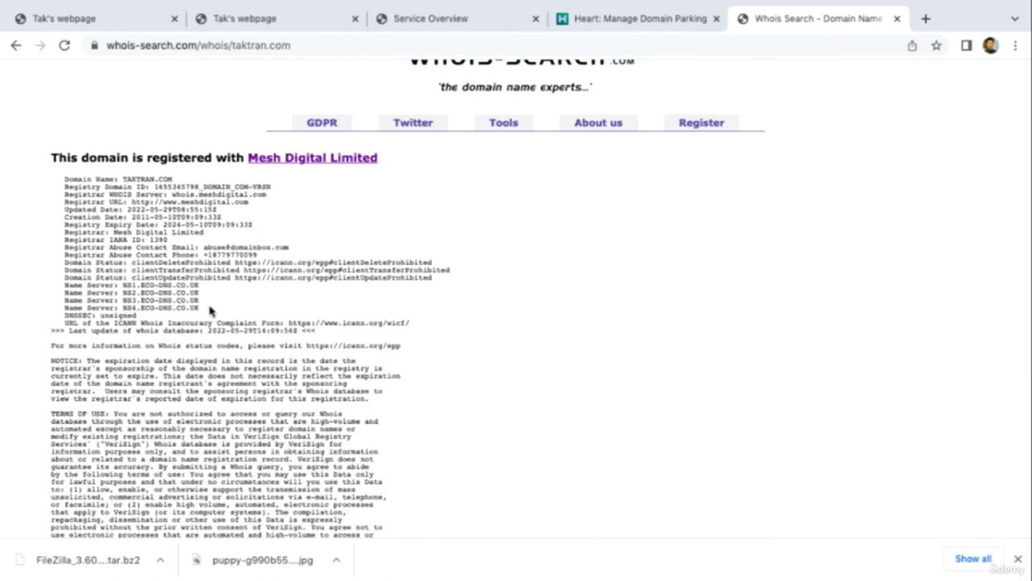
pyautogui.moveTo(209, 311); pyautogui.dragTo(51, 285)
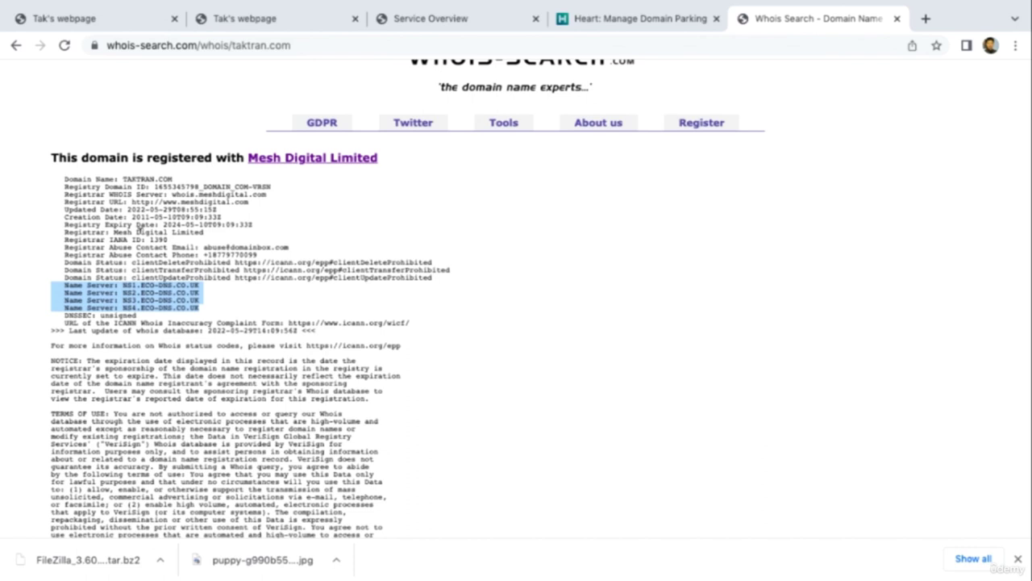
pyautogui.click(595, 21)
pyautogui.scroll(-1, 517, 216)
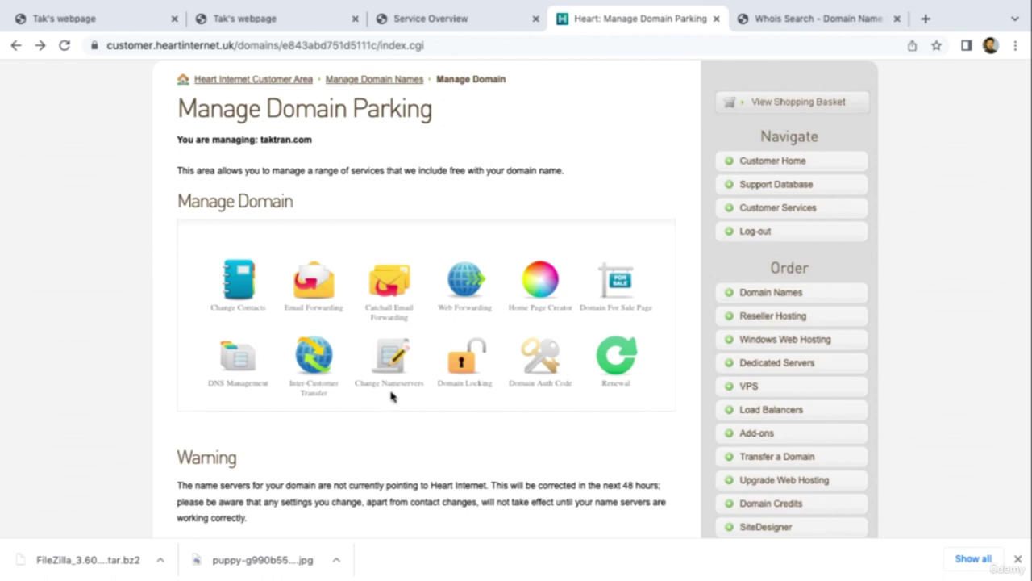
pyautogui.click(787, 18)
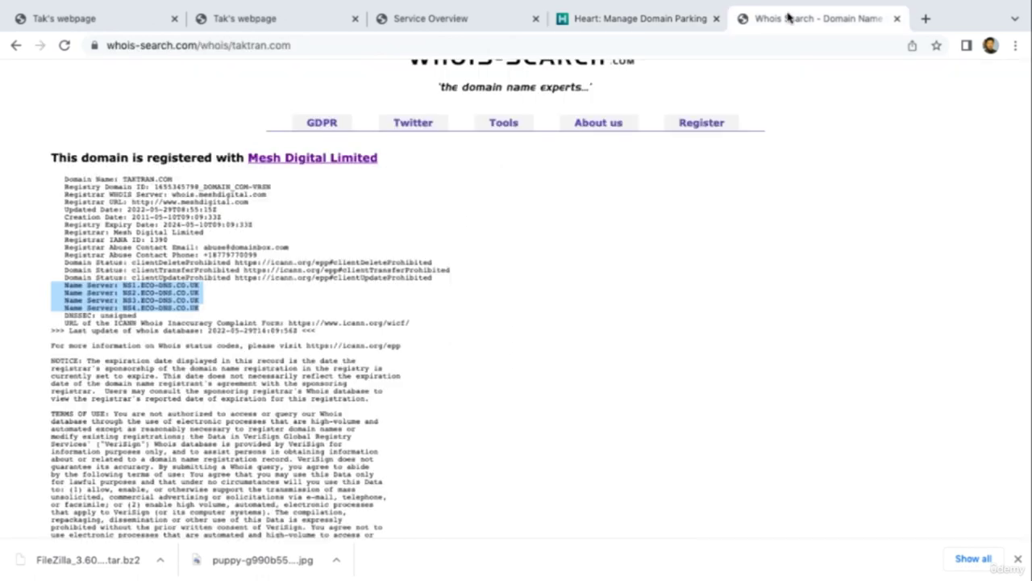
pyautogui.click(217, 308)
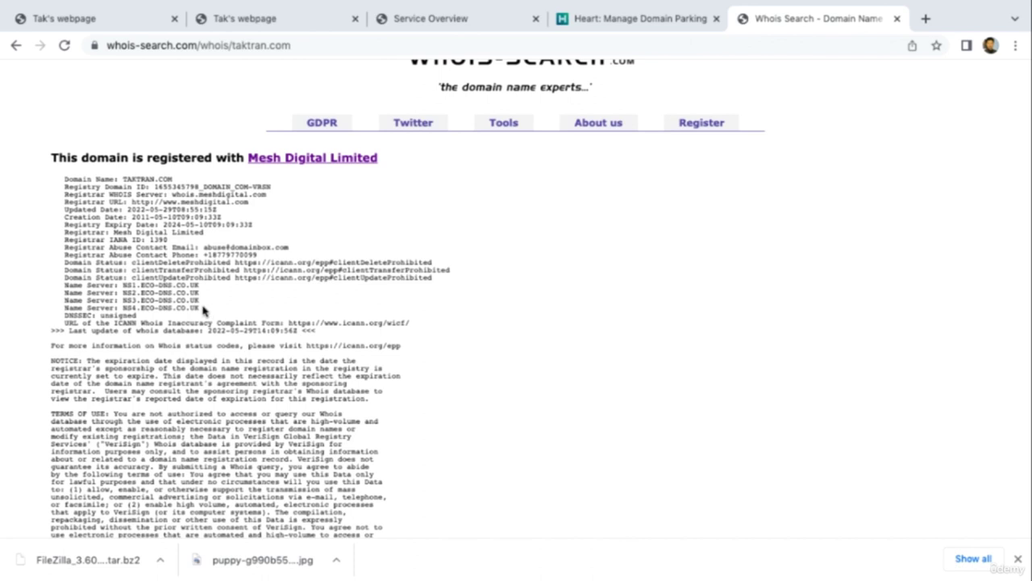
pyautogui.moveTo(217, 310); pyautogui.dragTo(119, 286)
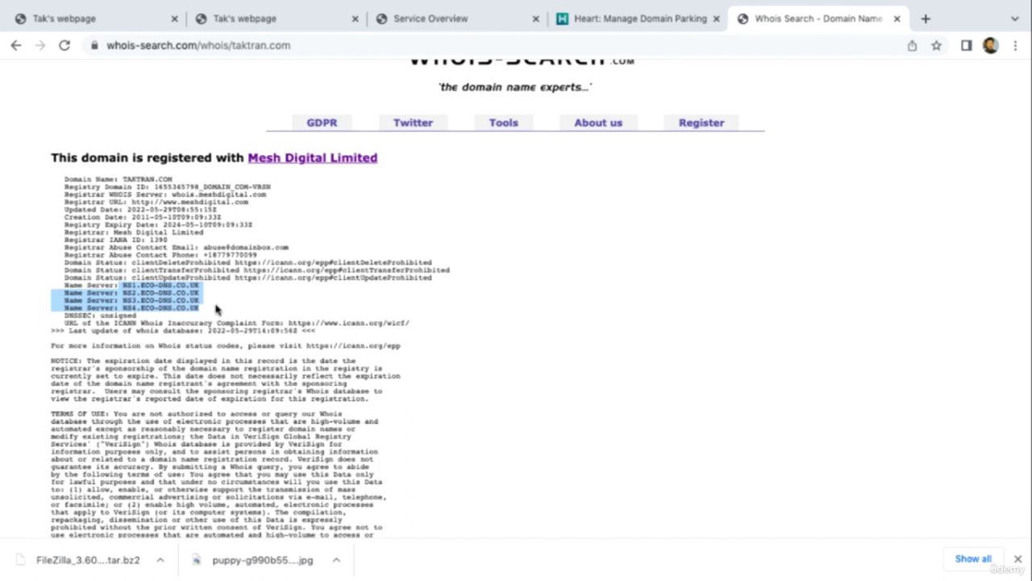
# Revisit the live webpage and the Heart Internet domain page, and recheck the name servers in the Whois record
pyautogui.click(87, 17)
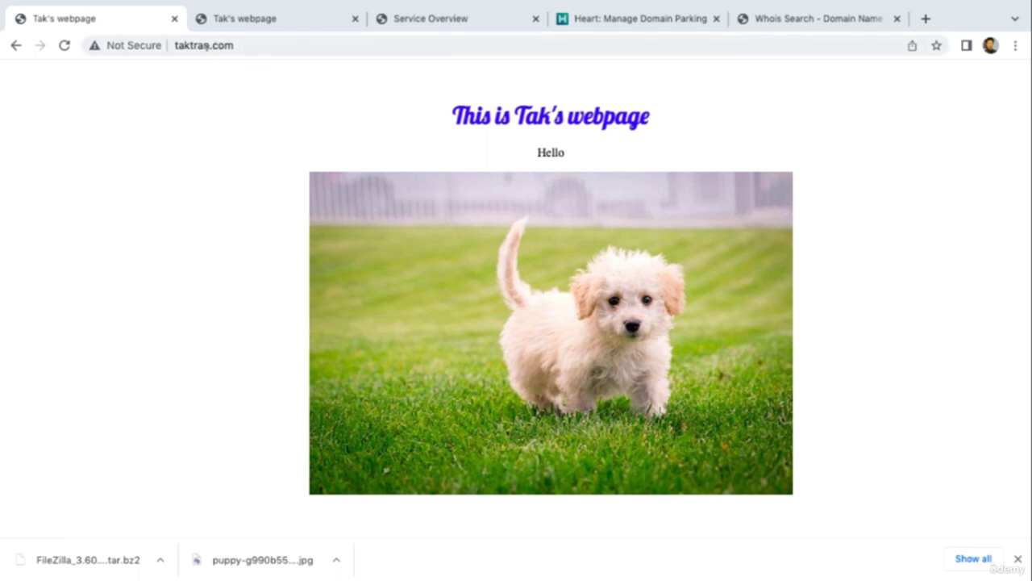
pyautogui.click(636, 20)
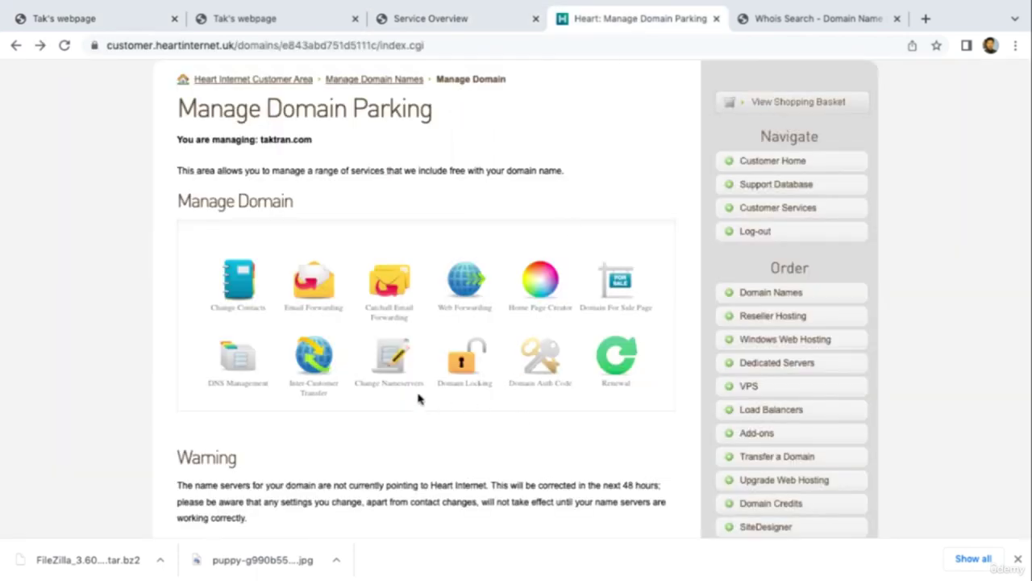
pyautogui.click(787, 18)
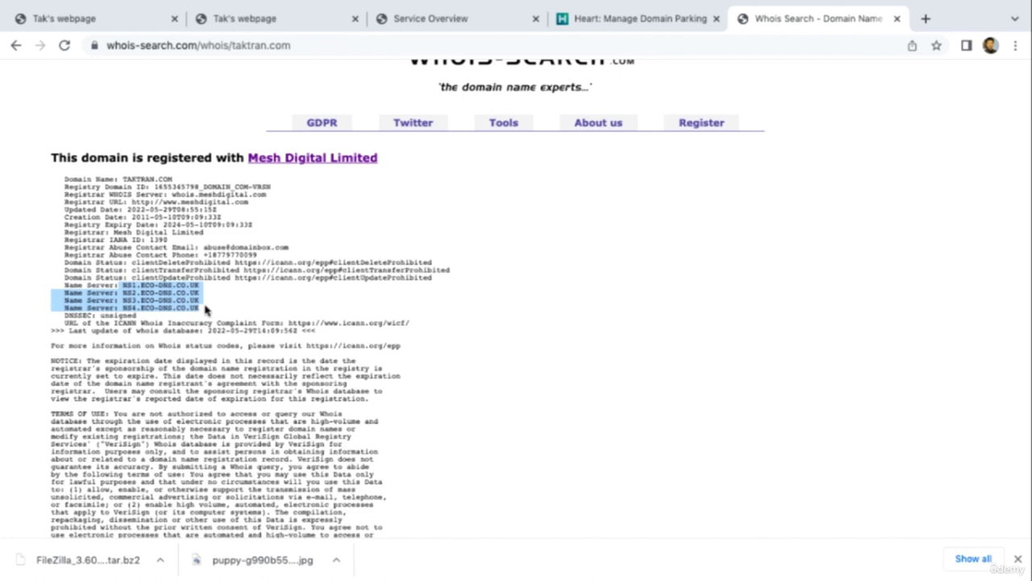
pyautogui.moveTo(206, 309); pyautogui.dragTo(102, 279)
pyautogui.click(186, 355)
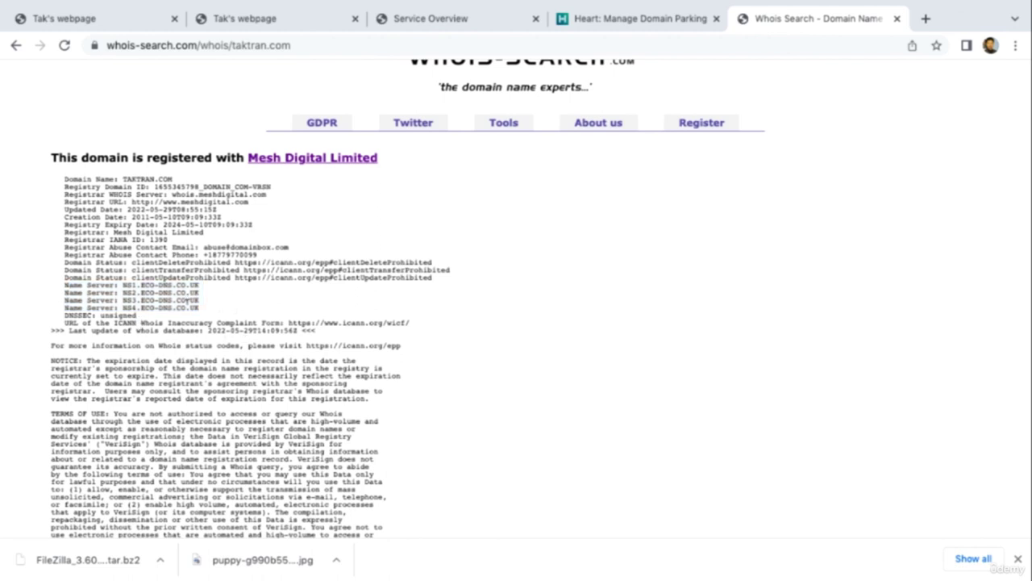
# Open a second Service Overview tab for the hosting package and open Manage DNS from its Domain Names section
pyautogui.click(474, 29)
pyautogui.scroll(-10, 365, 357)
pyautogui.scroll(-4, 366, 357)
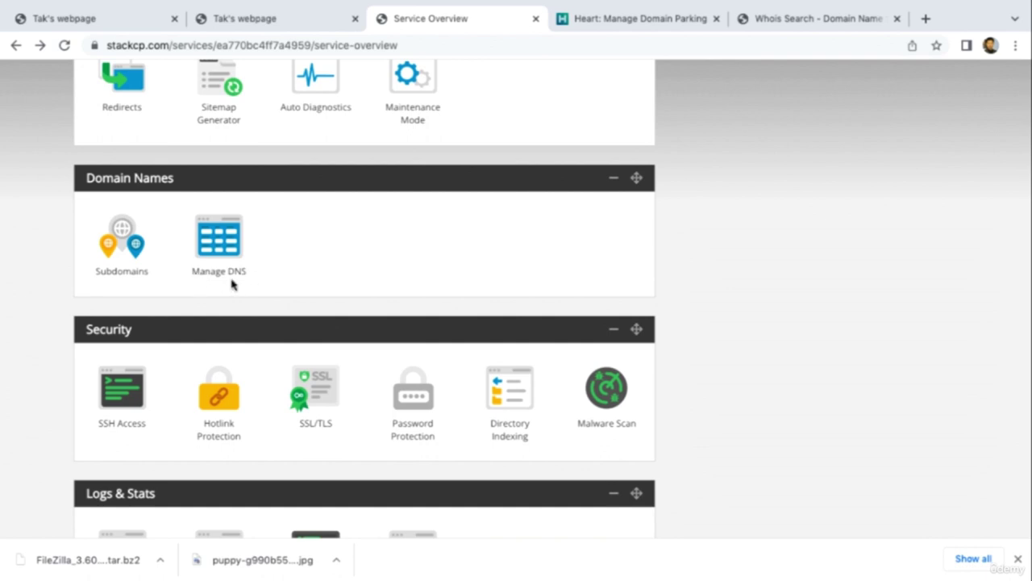
pyautogui.rightClick(230, 275)
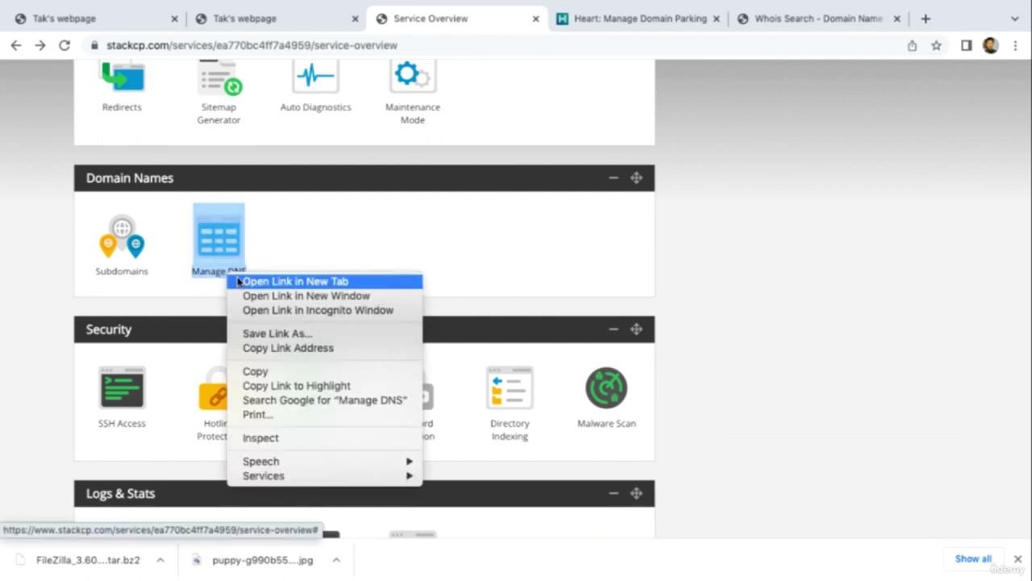
pyautogui.click(239, 280)
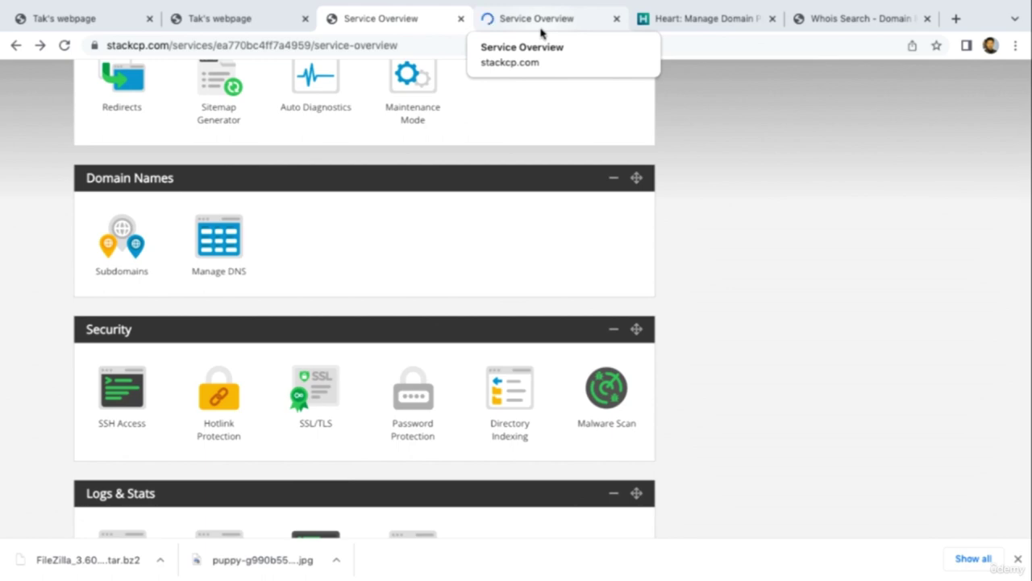
pyautogui.click(540, 33)
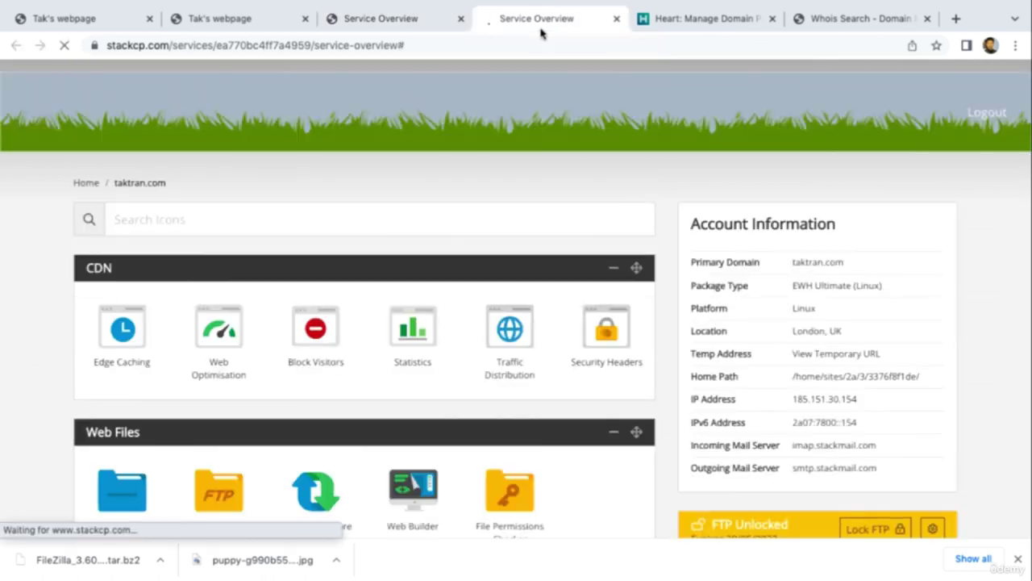
pyautogui.scroll(-10, 438, 277)
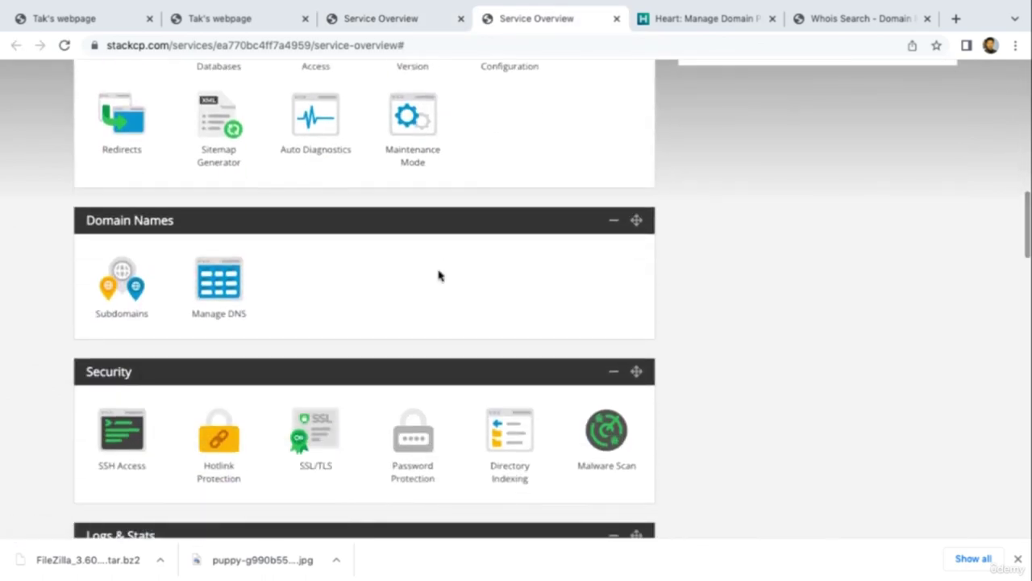
pyautogui.click(242, 317)
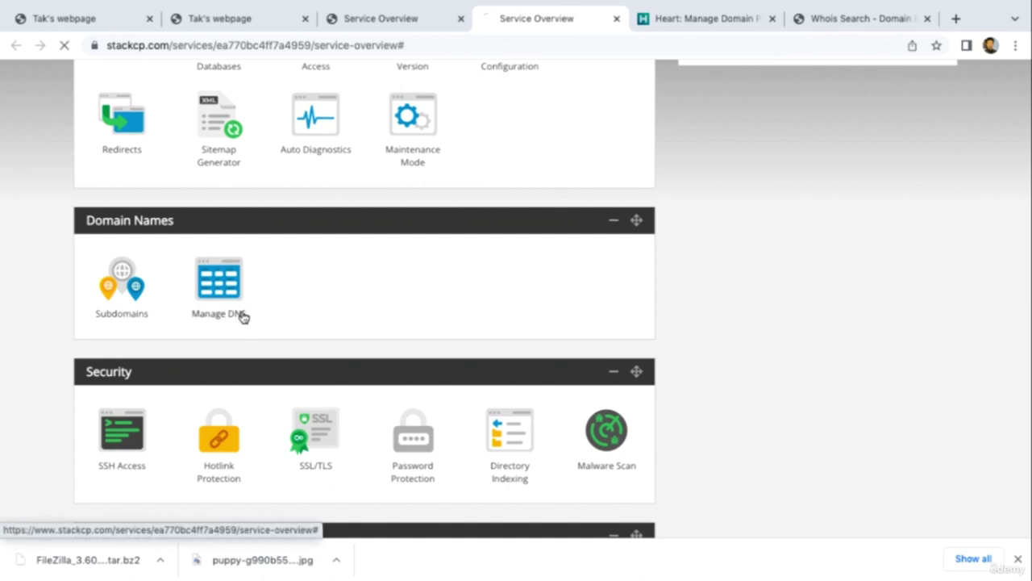
# Examine the A, AAAA and CNAME records listed for the domain on the Manage DNS page
pyautogui.scroll(-5, 367, 295)
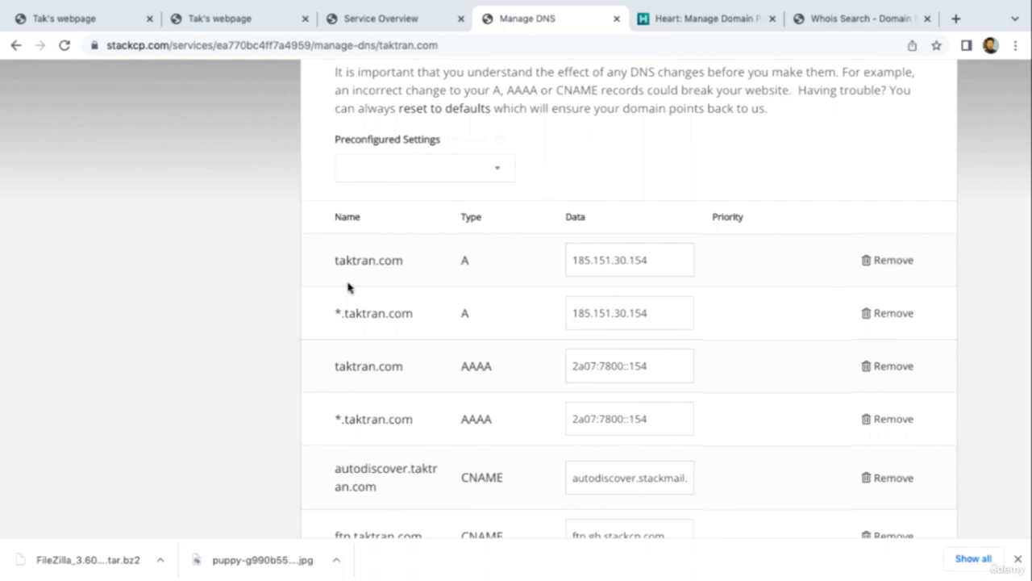
pyautogui.scroll(-1, 348, 287)
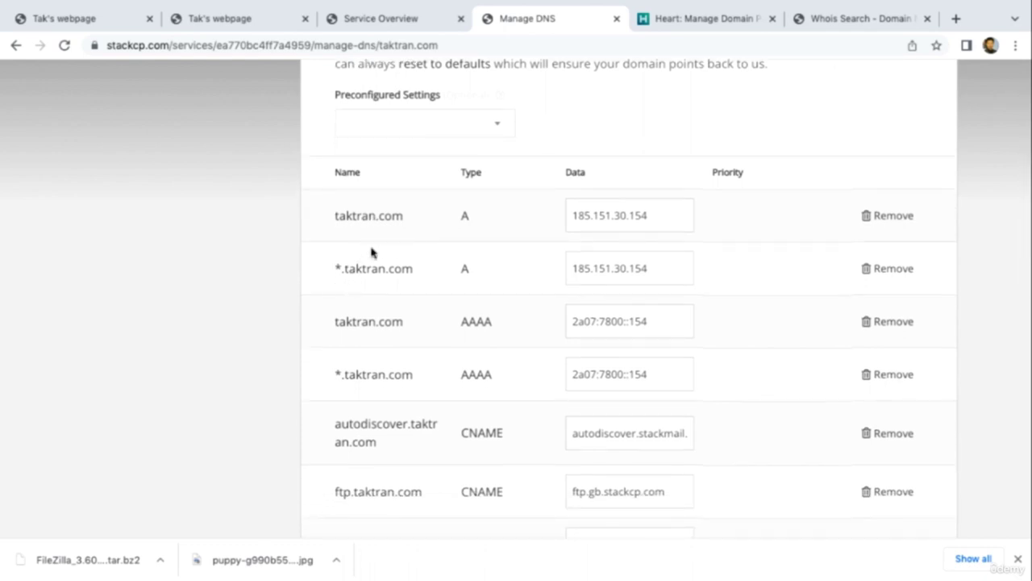
pyautogui.scroll(-2, 364, 375)
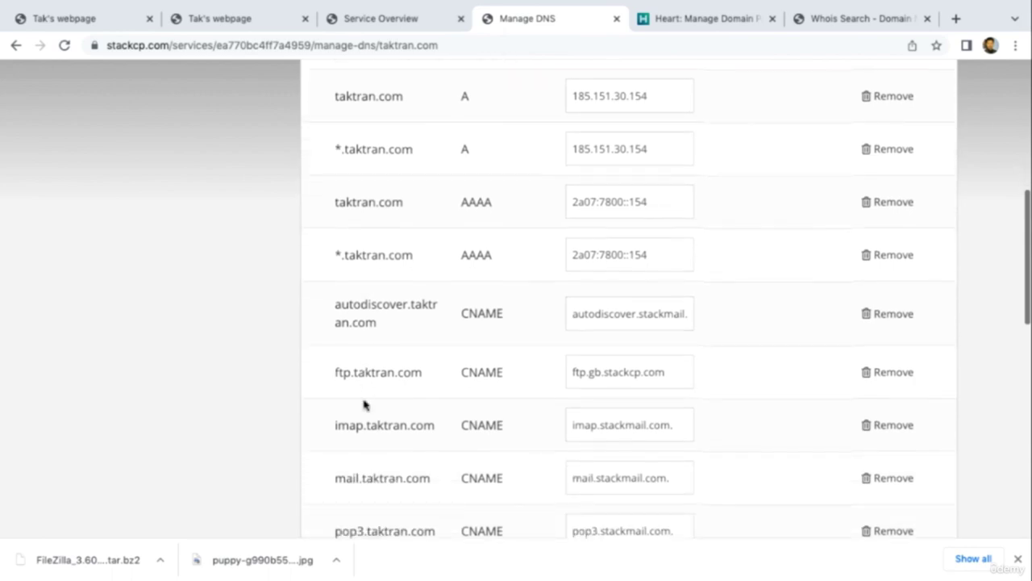
pyautogui.scroll(-4, 364, 464)
pyautogui.scroll(7, 364, 461)
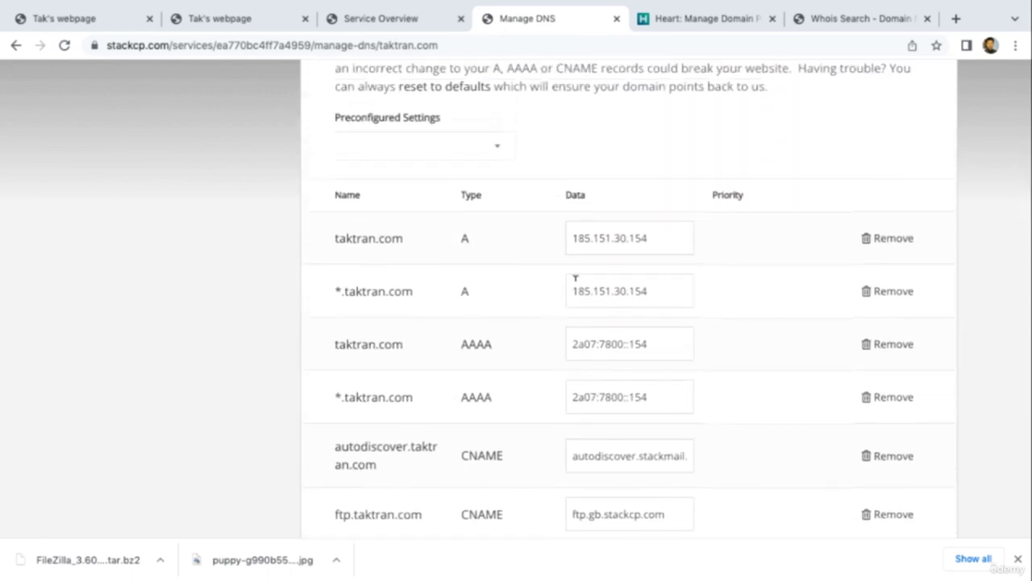
pyautogui.scroll(-1, 608, 240)
pyautogui.scroll(-8, 608, 239)
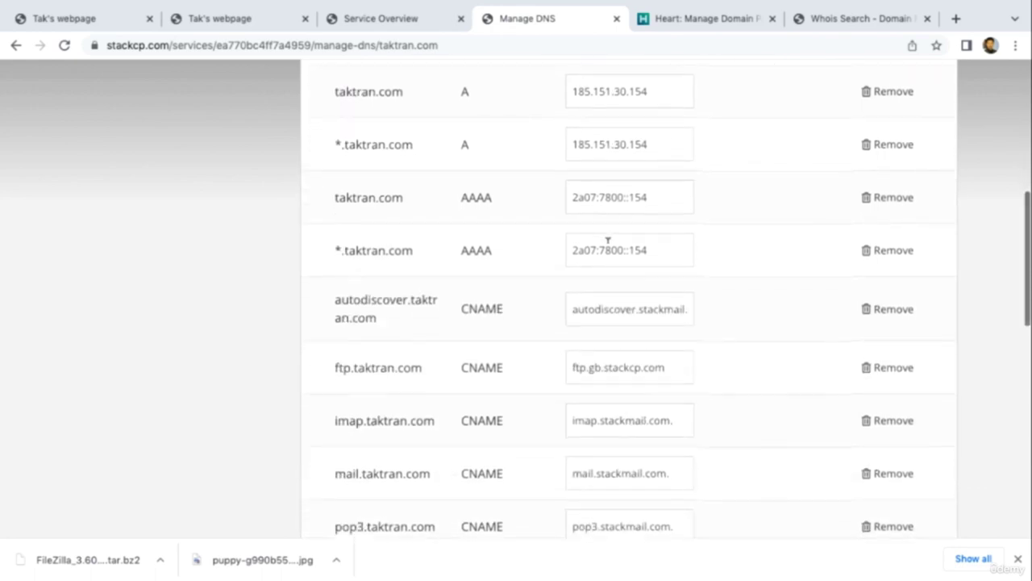
pyautogui.scroll(9, 608, 240)
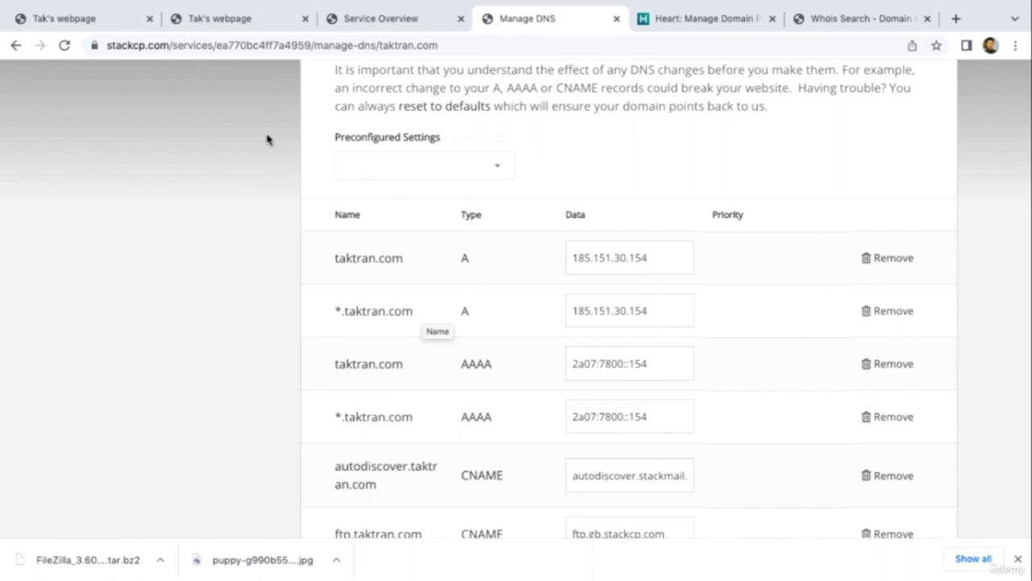
pyautogui.click(64, 21)
pyautogui.click(192, 44)
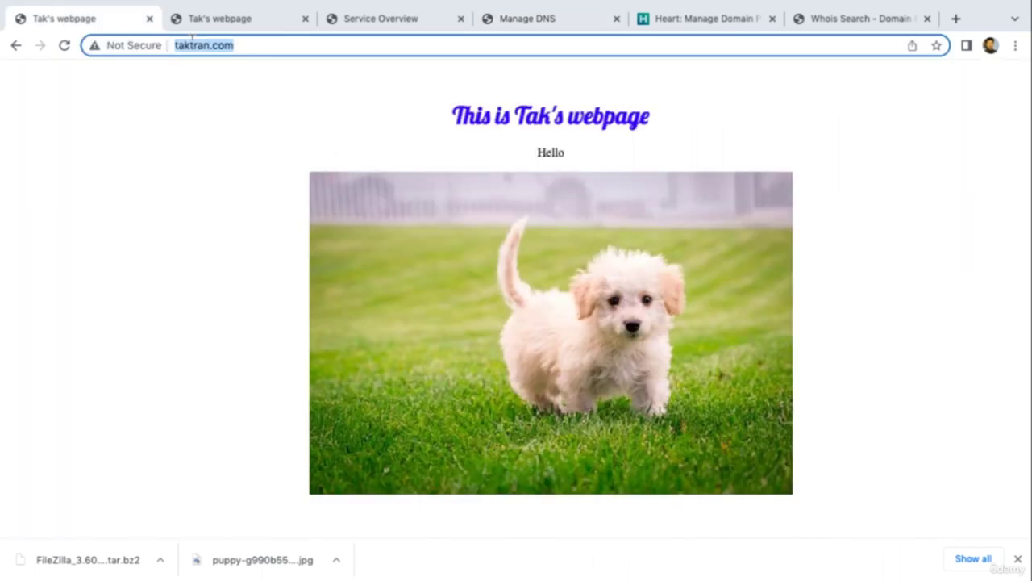
pyautogui.press('Left')
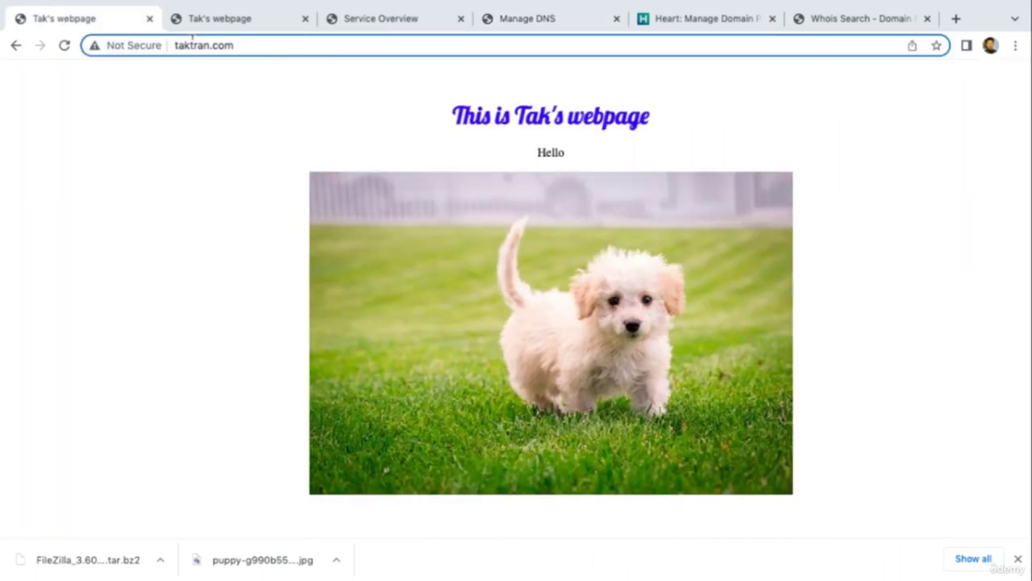
pyautogui.write('www.')
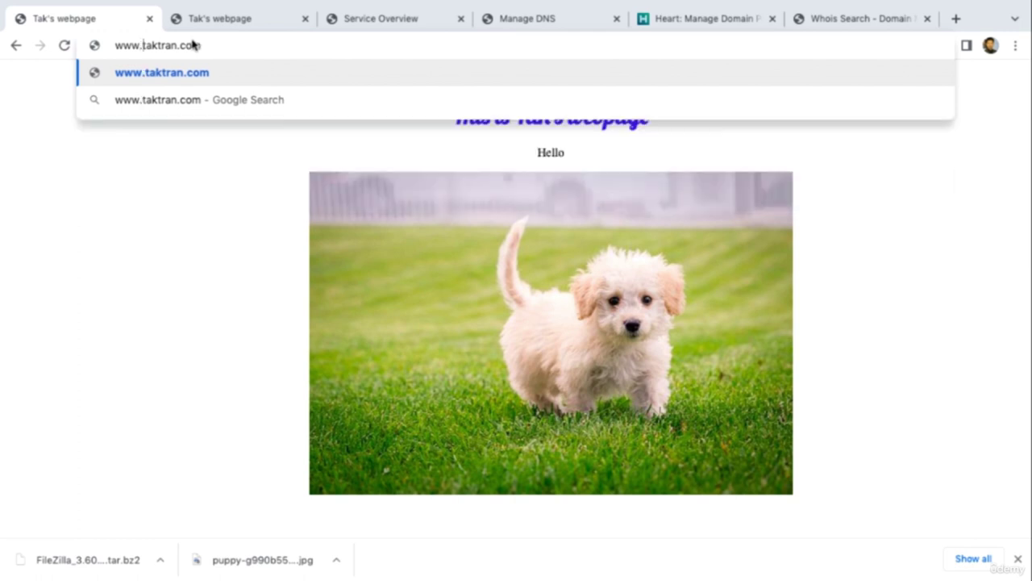
pyautogui.press('Return')
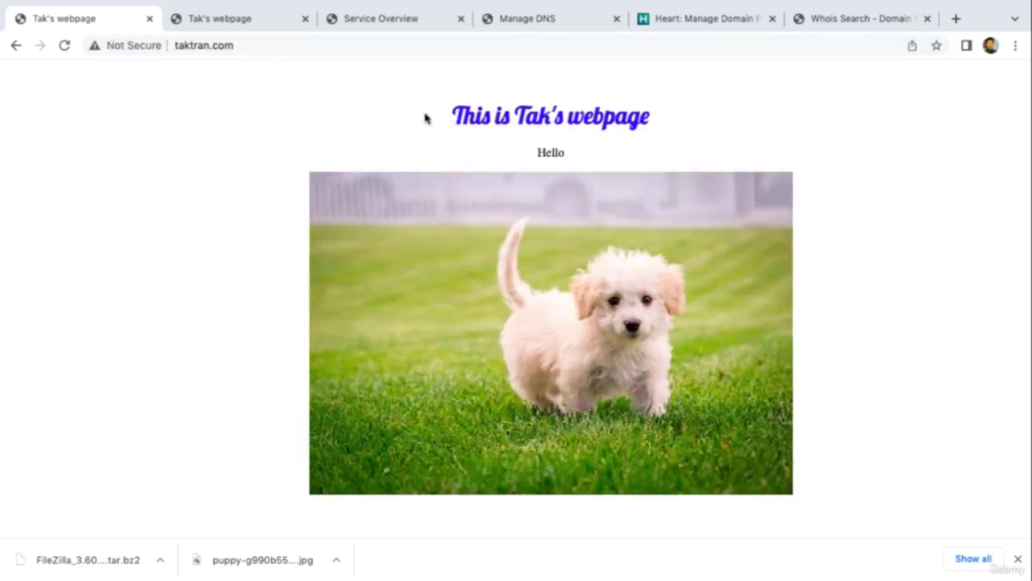
# Replace www with blog in the live webpage's address and load that subdomain
pyautogui.click(368, 38)
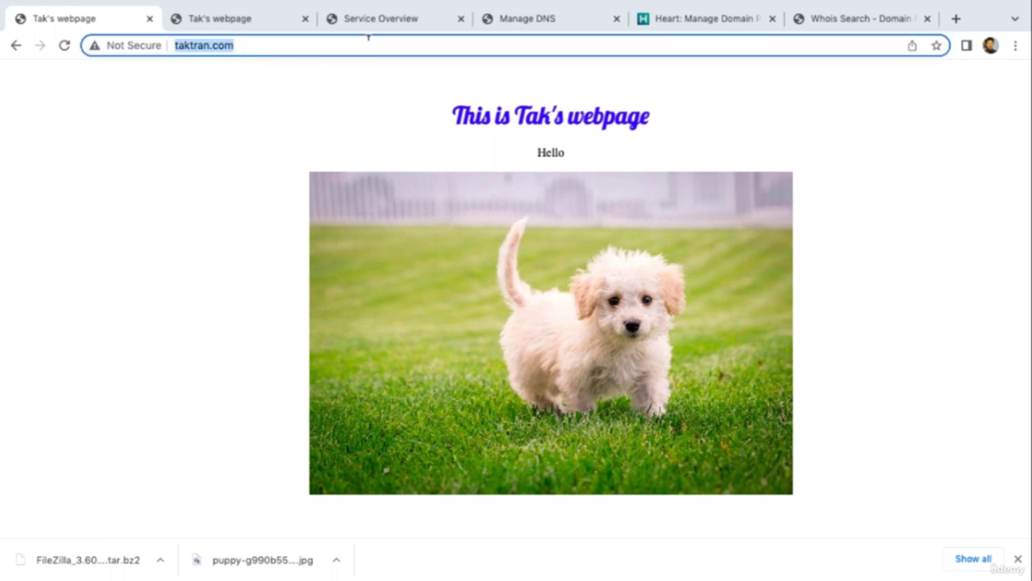
pyautogui.press('Left')
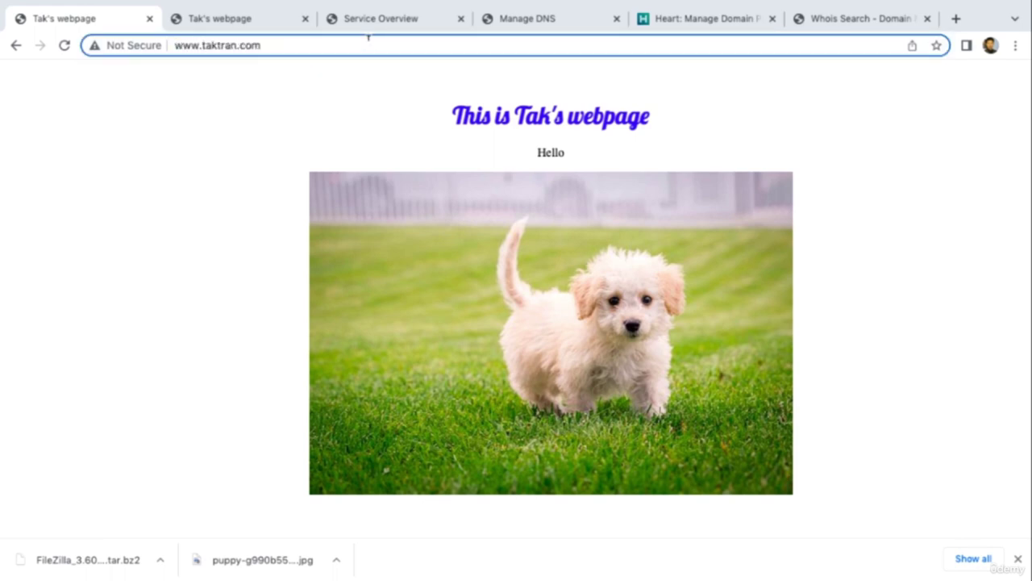
pyautogui.press('BackSpace')
pyautogui.press('BackSpace')
pyautogui.press('BackSpace')
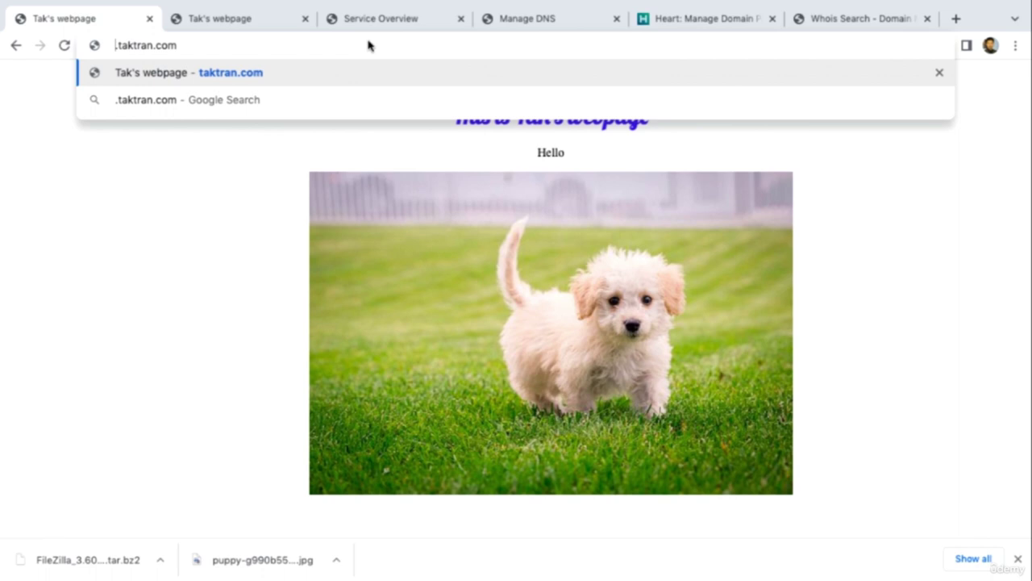
pyautogui.write('blog')
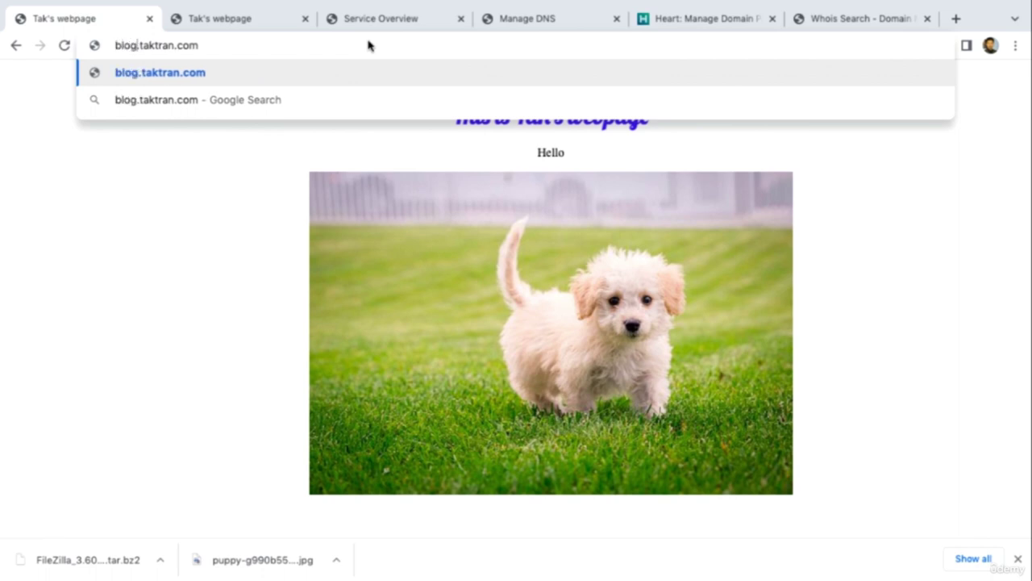
pyautogui.press('Return')
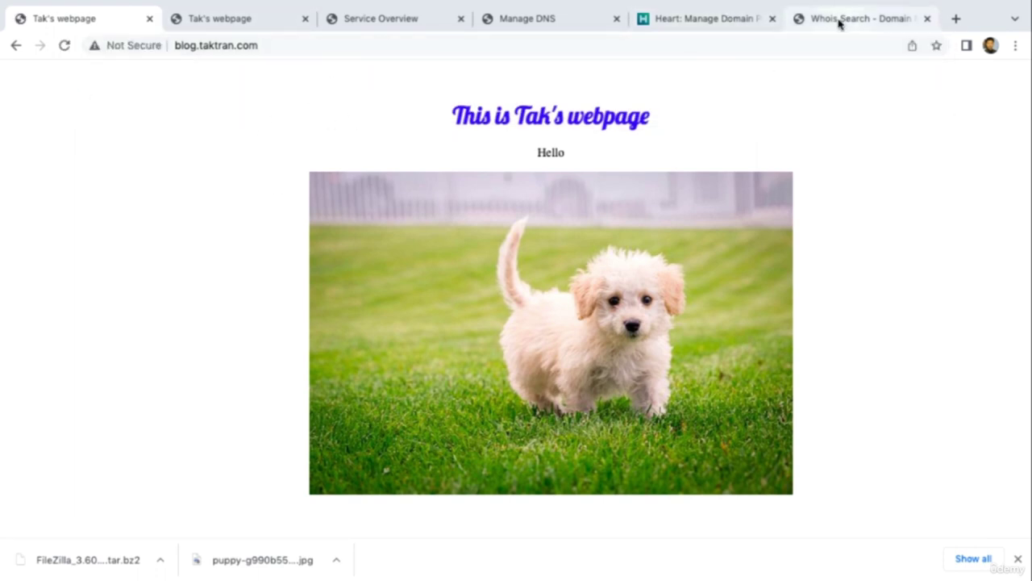
# Compare the A record data with the hosting's Account Information and highlight the IP Address there
pyautogui.click(566, 20)
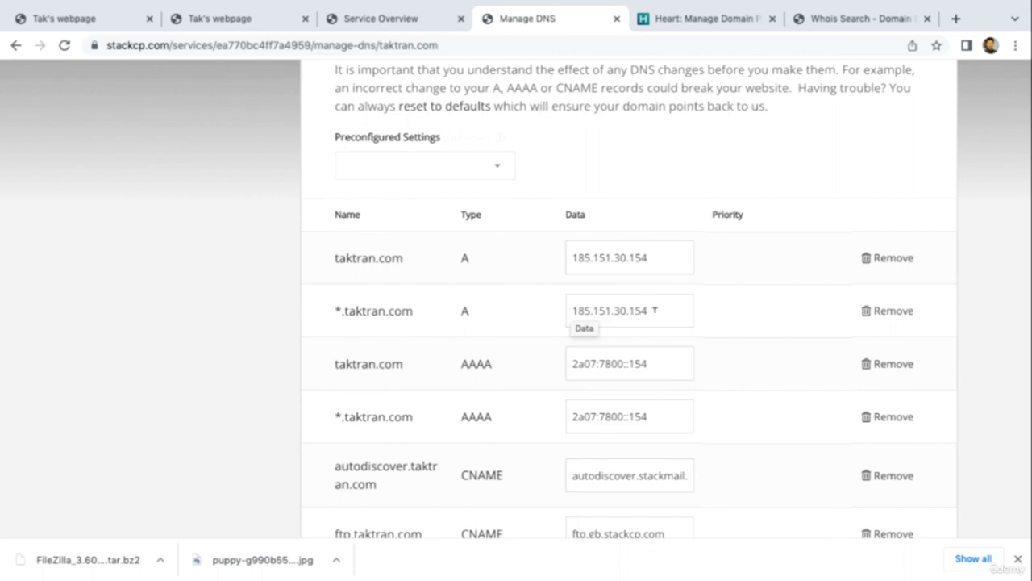
pyautogui.click(402, 25)
pyautogui.scroll(10, 360, 213)
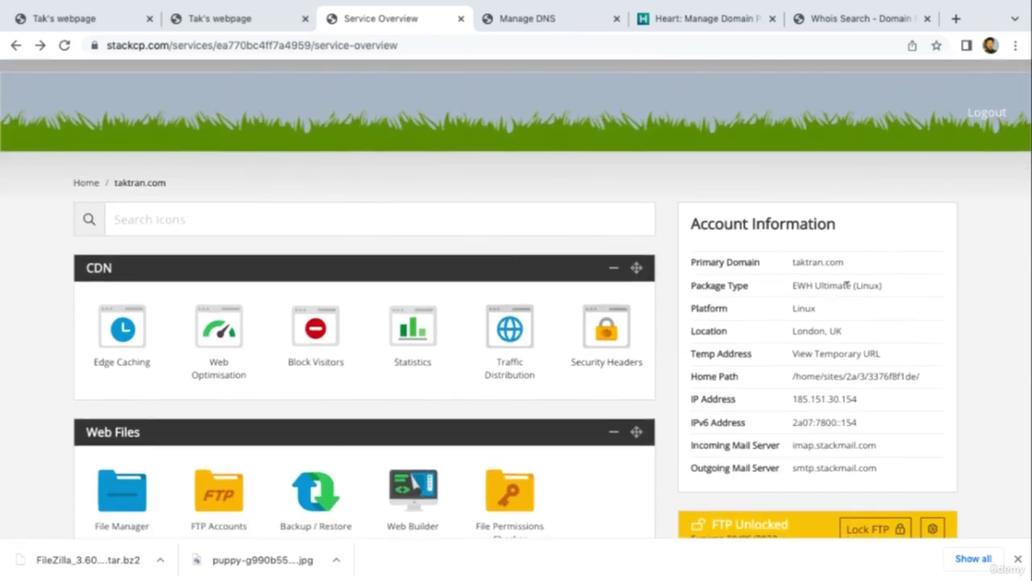
pyautogui.scroll(-2, 847, 284)
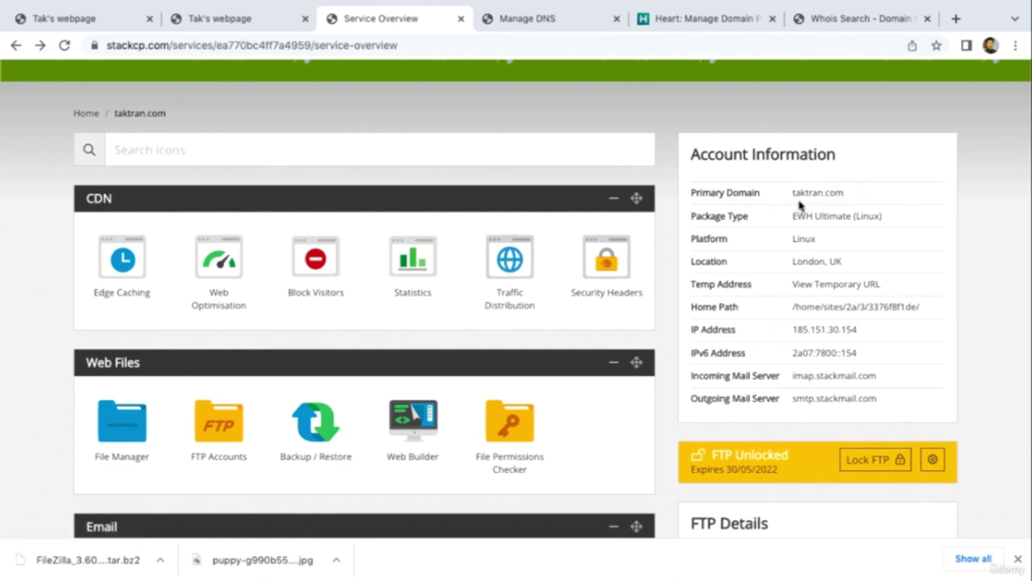
pyautogui.moveTo(792, 330); pyautogui.dragTo(862, 333)
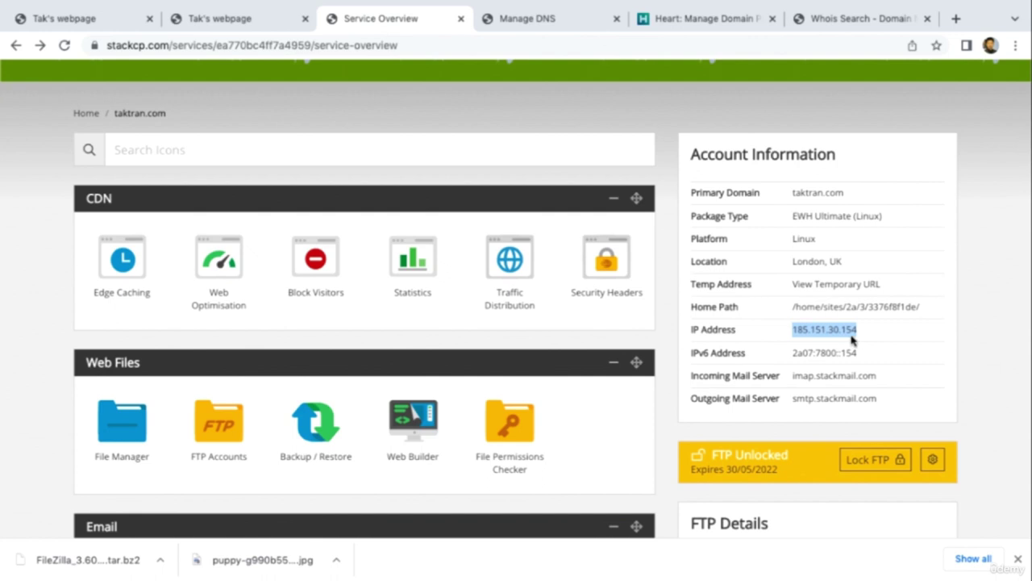
# Examine the domain's full DNS record list, from the A records to the CNAME entries, and highlight the MX record type
pyautogui.click(575, 24)
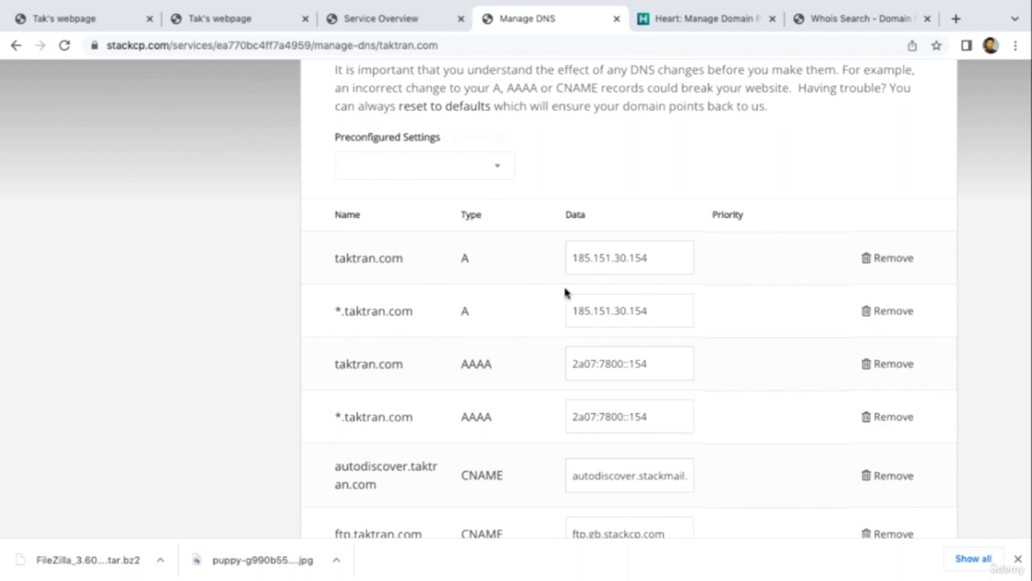
pyautogui.scroll(-3, 564, 284)
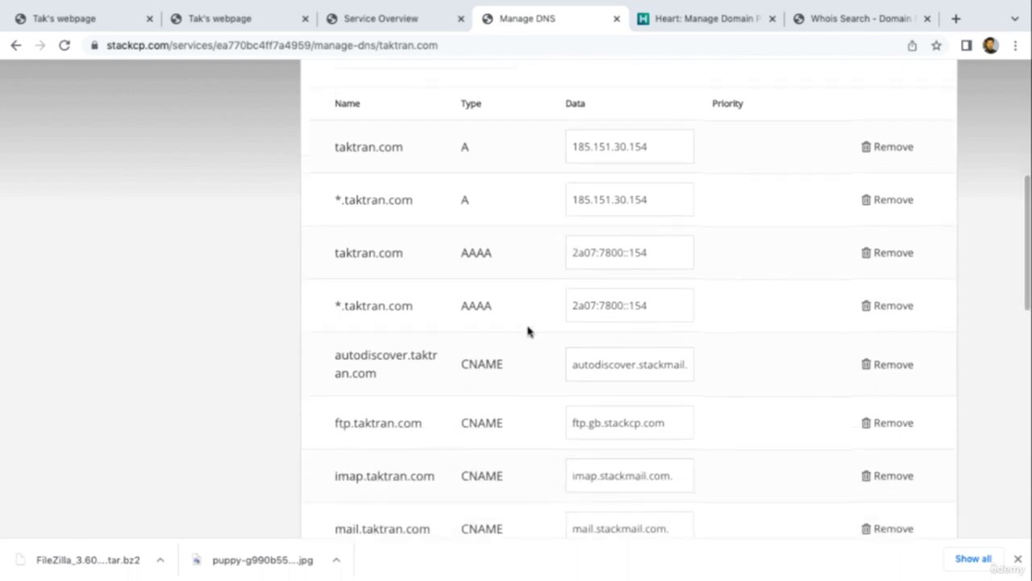
pyautogui.scroll(-5, 527, 330)
pyautogui.scroll(-4, 527, 331)
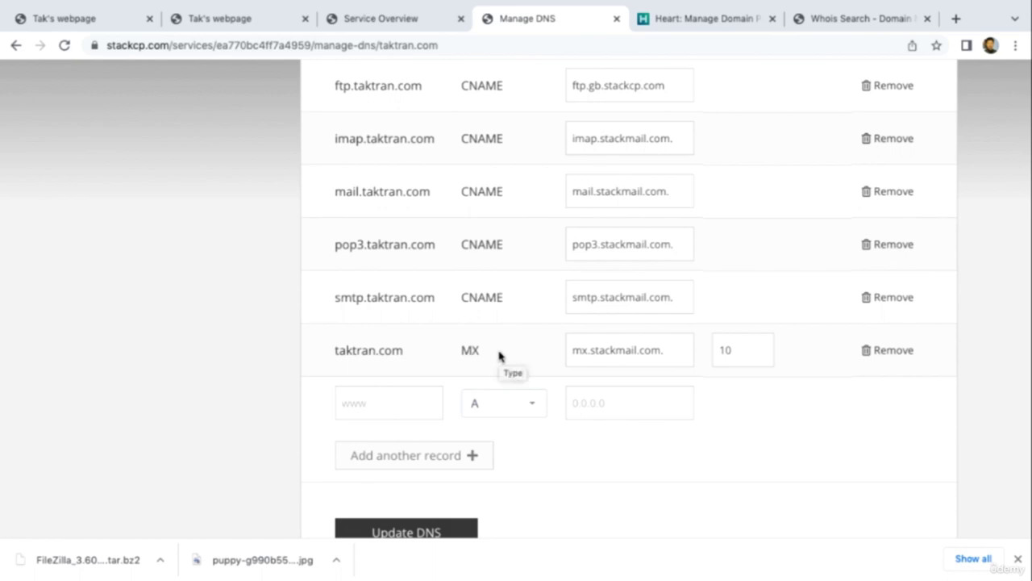
pyautogui.moveTo(500, 352); pyautogui.dragTo(460, 345)
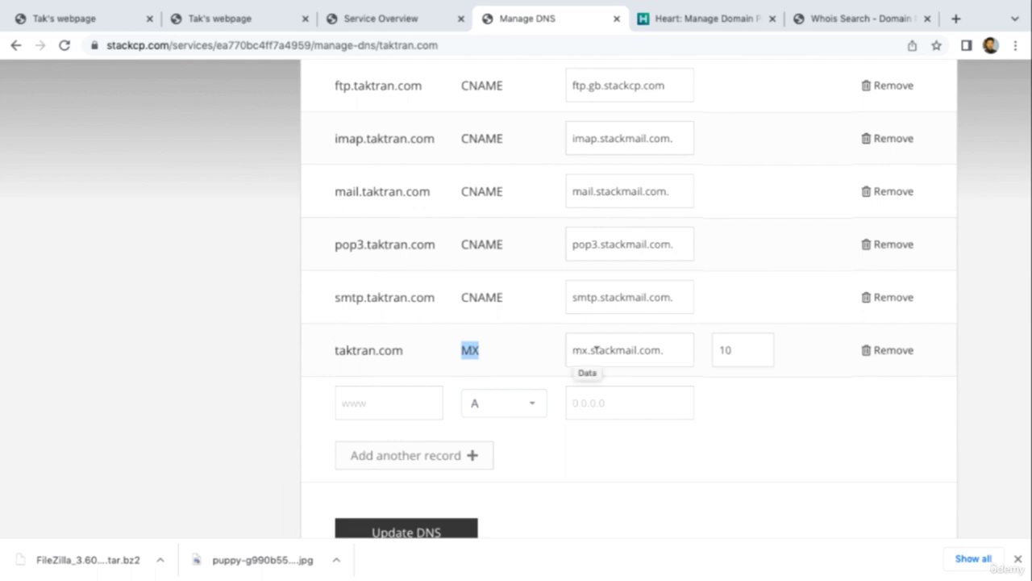
pyautogui.scroll(2, 645, 355)
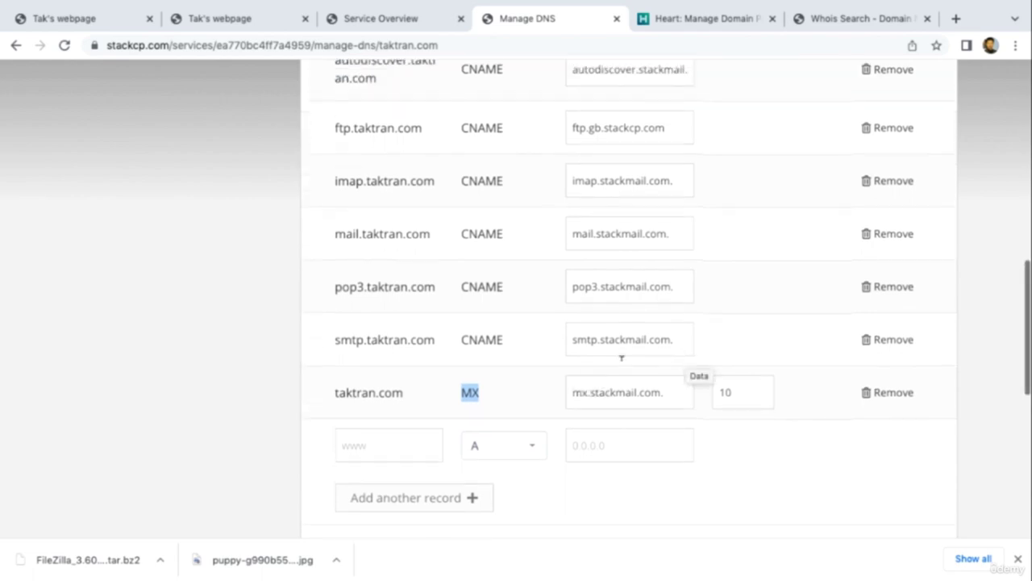
pyautogui.scroll(5, 581, 385)
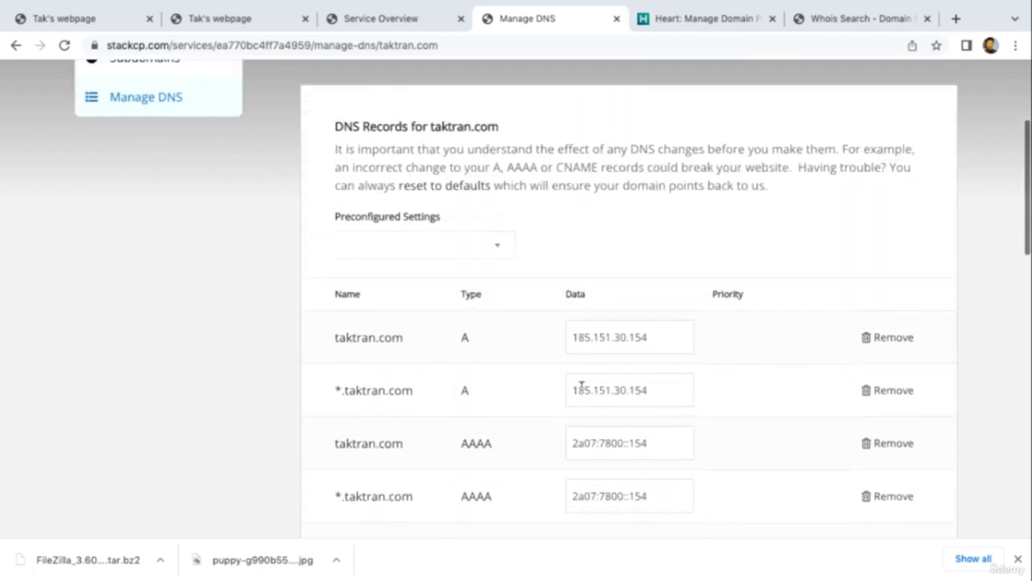
pyautogui.scroll(-2, 569, 397)
pyautogui.scroll(-1, 569, 396)
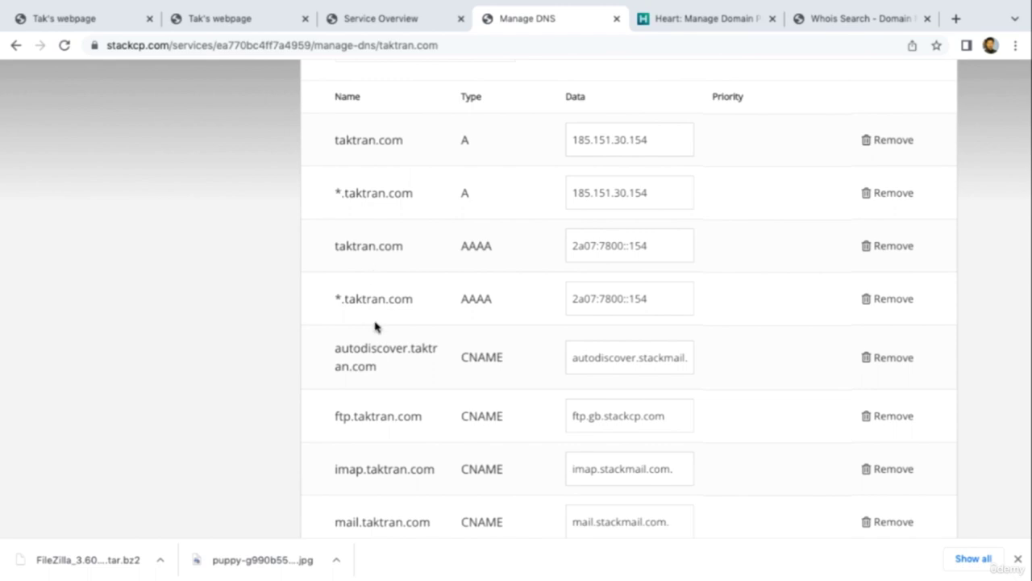
pyautogui.scroll(-4, 400, 398)
pyautogui.scroll(2, 400, 398)
pyautogui.scroll(9, 400, 399)
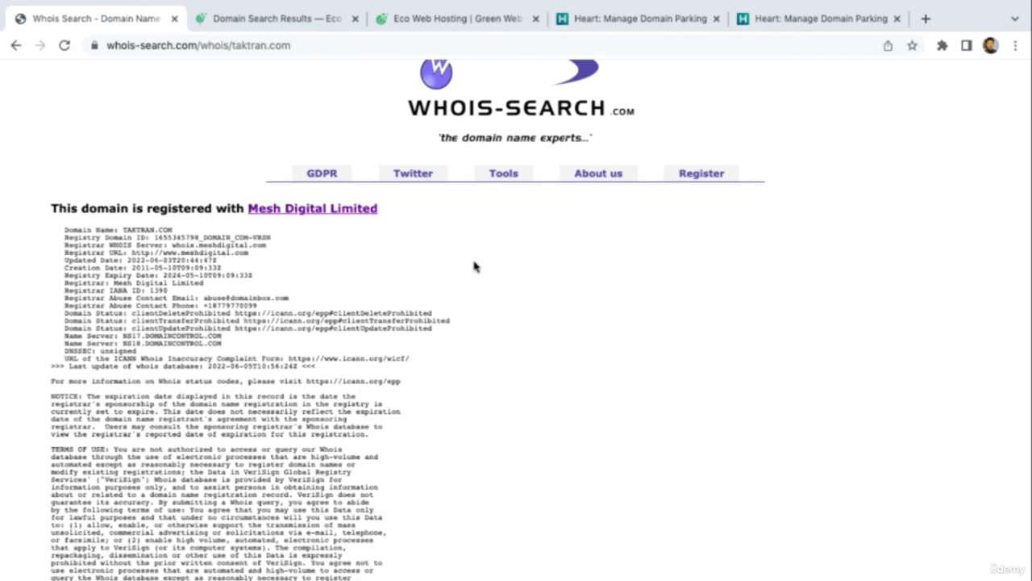
# Review the domain's Whois record alongside its transfer listing in the Eco Web Hosting domain search results
pyautogui.scroll(-1, 474, 266)
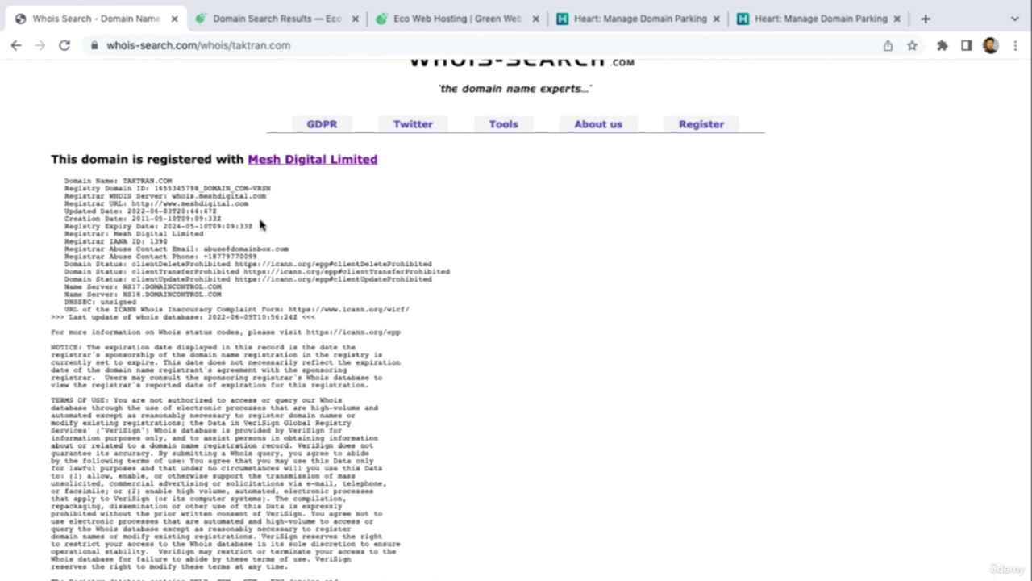
pyautogui.scroll(2, 162, 250)
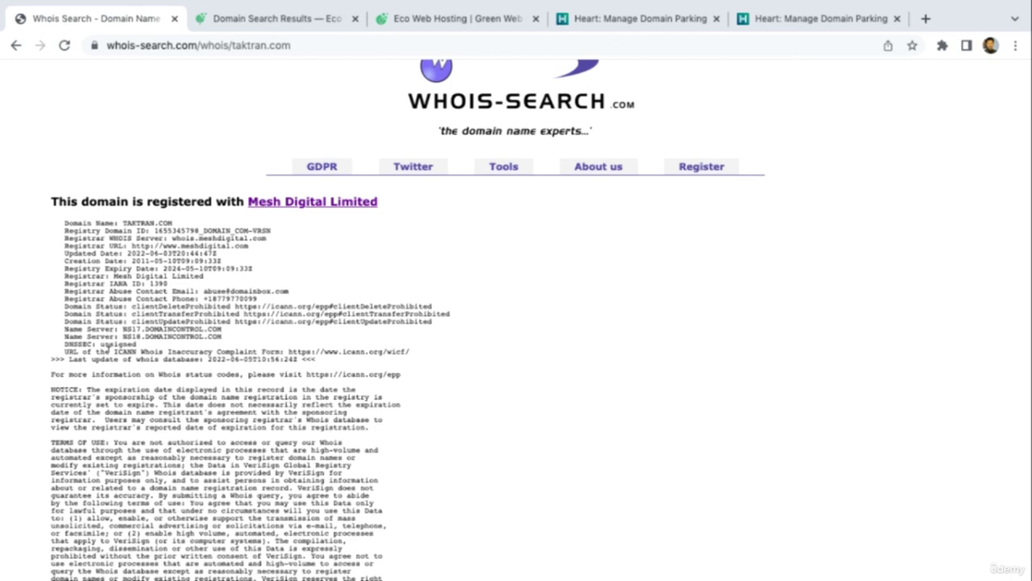
pyautogui.click(280, 24)
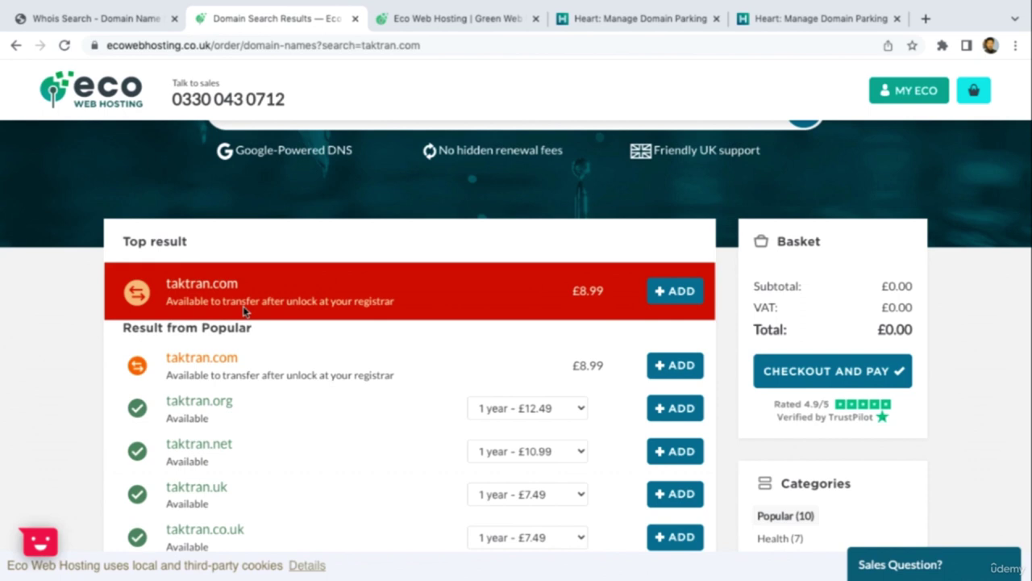
pyautogui.click(30, 28)
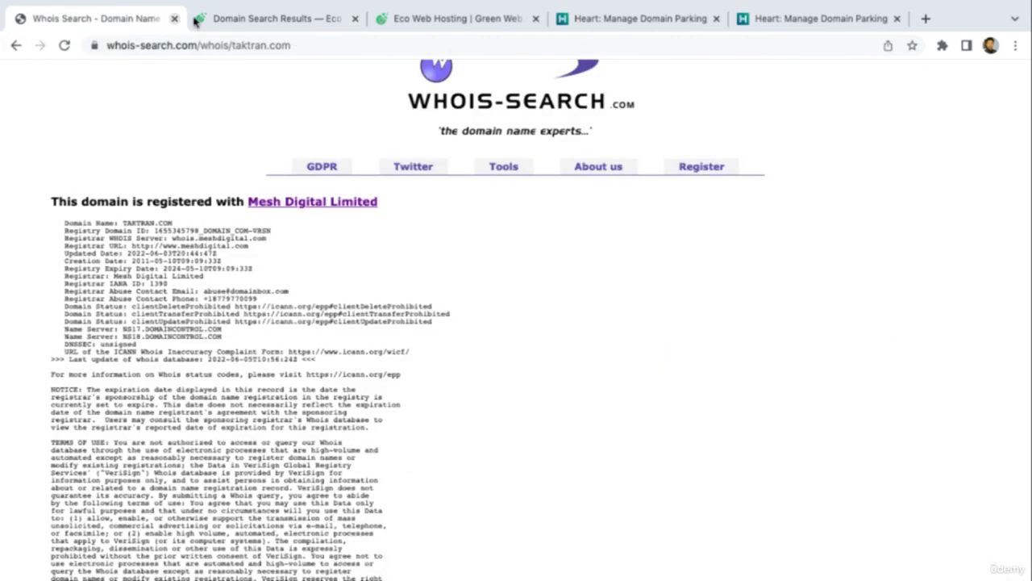
pyautogui.click(225, 24)
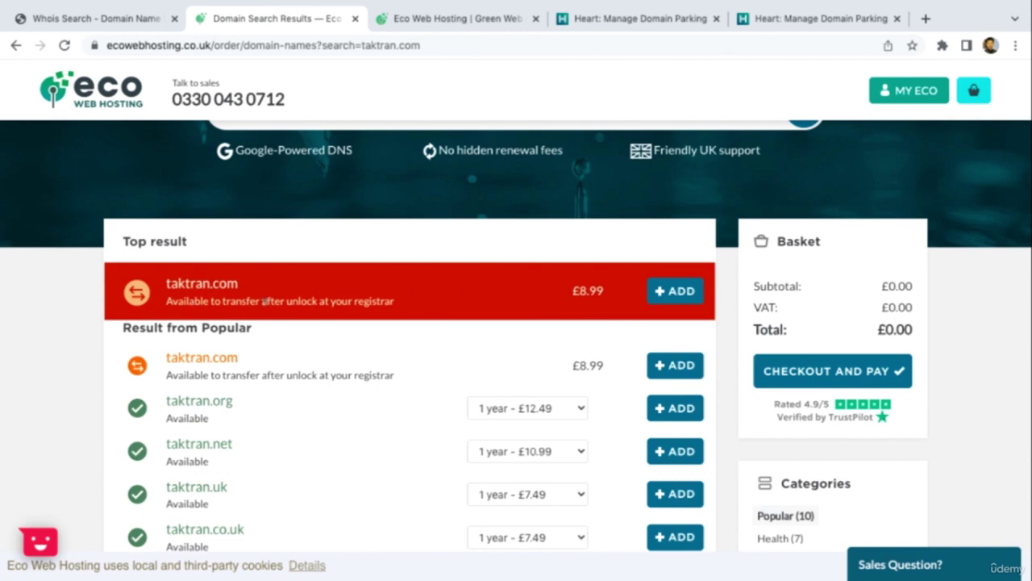
# Highlight the clientTransferProhibited status and the creation date in the domain's Whois record
pyautogui.click(50, 19)
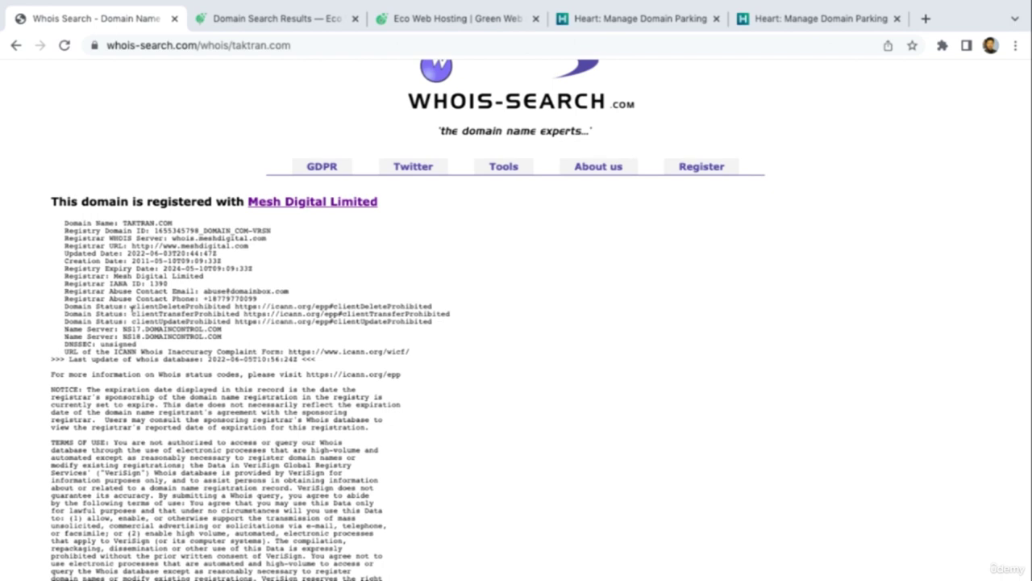
pyautogui.moveTo(133, 314); pyautogui.dragTo(239, 315)
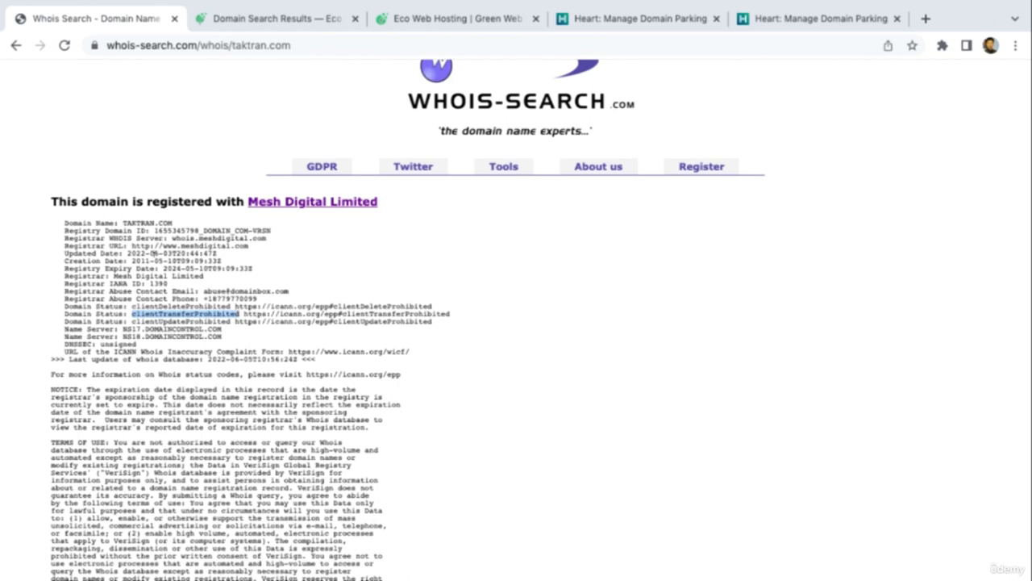
pyautogui.moveTo(131, 260); pyautogui.dragTo(226, 261)
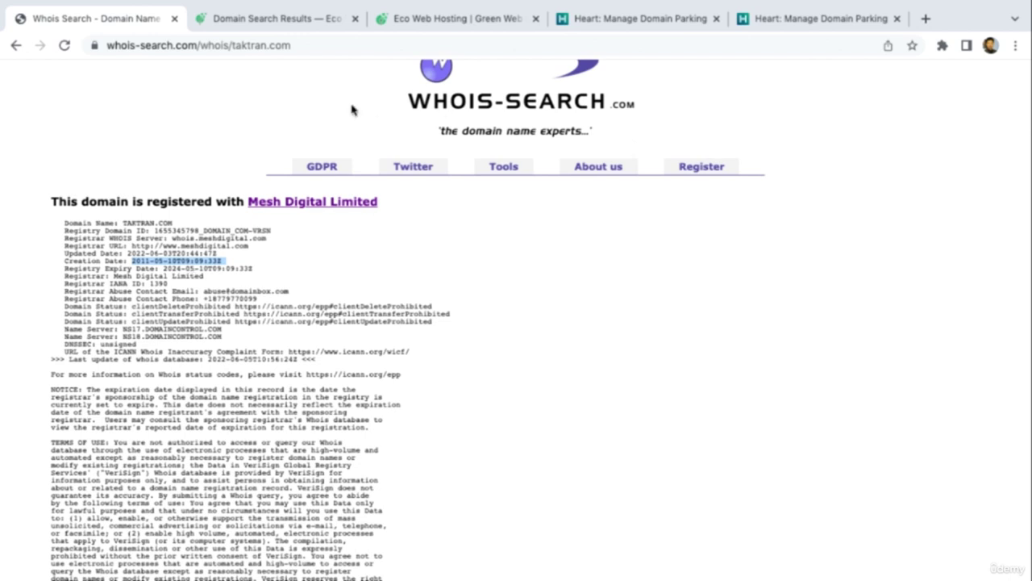
# Open the Domain Locking page for takworld.com at Heart Internet and review its transfer lock information
pyautogui.click(613, 18)
pyautogui.scroll(5, 597, 193)
pyautogui.scroll(-1, 593, 202)
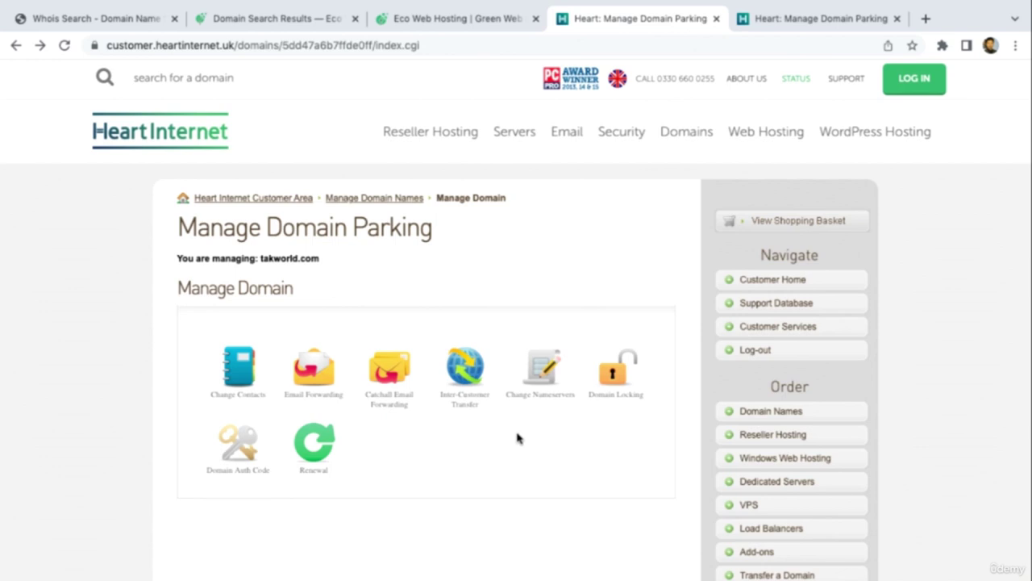
pyautogui.click(622, 401)
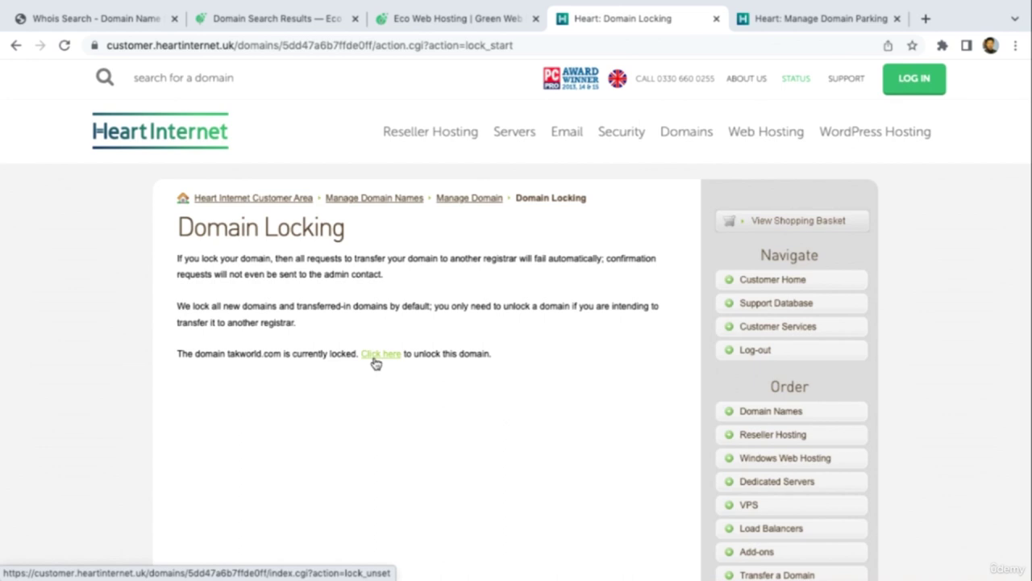
# Open the Domain Authorisation Code page for takworld.com and highlight the authorisation code
pyautogui.click(14, 46)
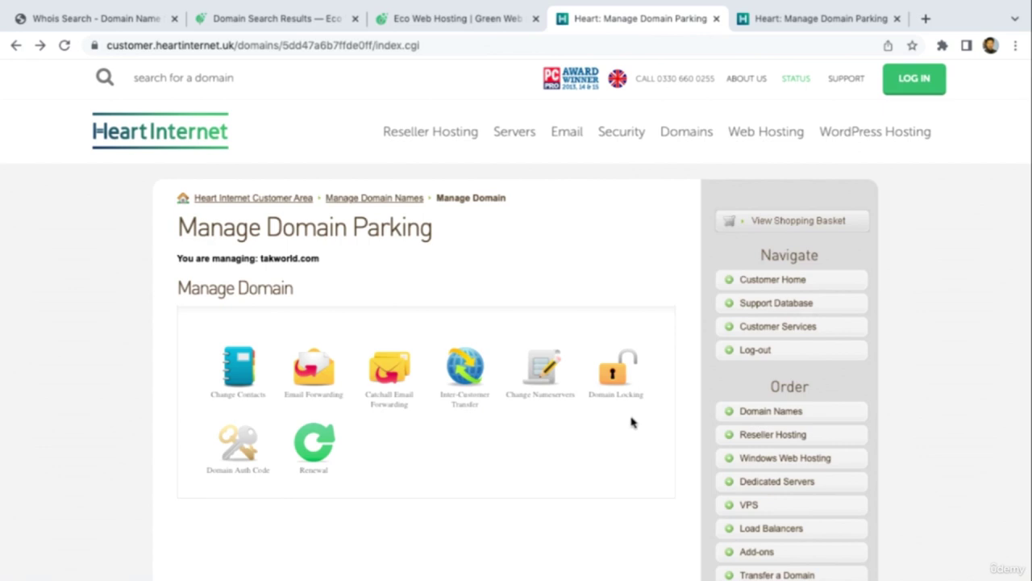
pyautogui.click(237, 479)
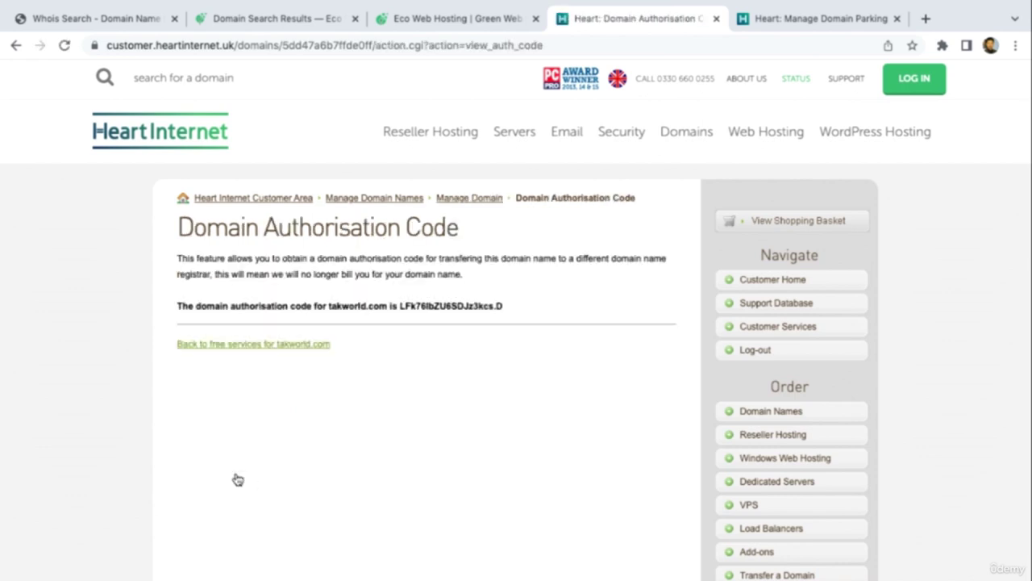
pyautogui.moveTo(398, 306); pyautogui.dragTo(504, 307)
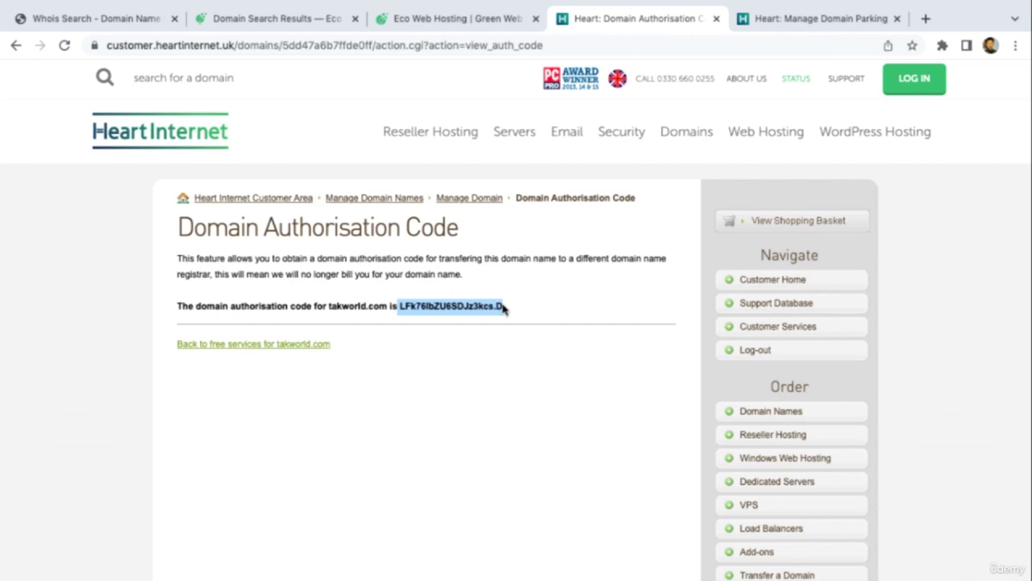
# Add the top-result .com domain's transfer to the basket in the Eco Web Hosting domain search results
pyautogui.click(442, 18)
pyautogui.click(315, 18)
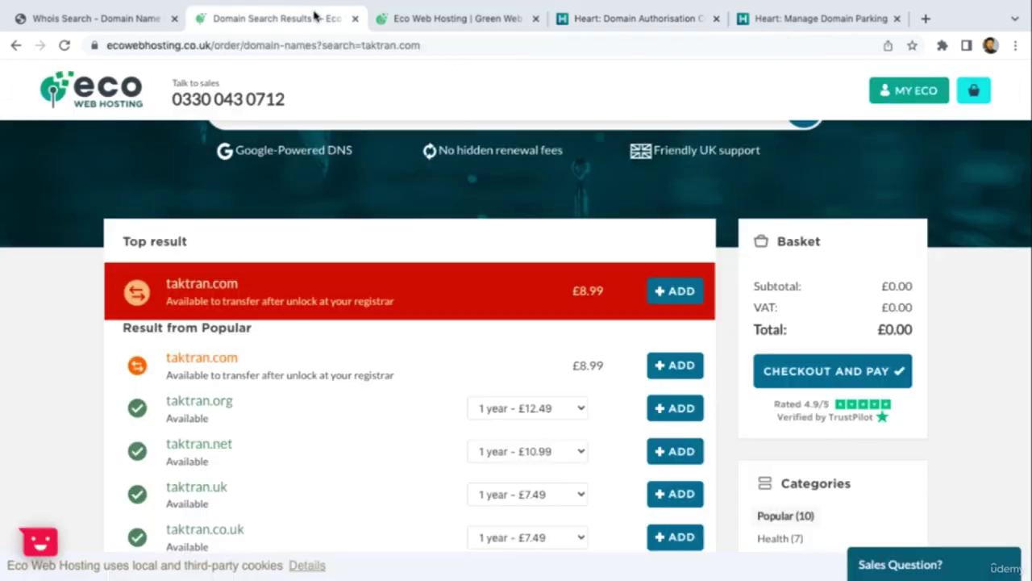
pyautogui.click(675, 451)
pyautogui.scroll(-2, 915, 542)
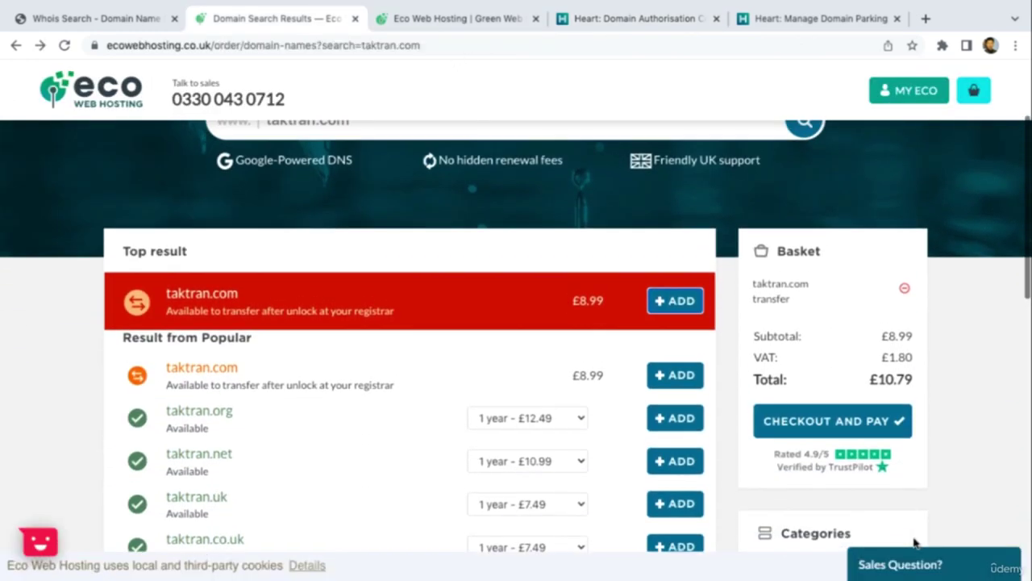
# Check out without domain privacy or automatic backups and review the .com transfer's auth code field in the basket
pyautogui.click(853, 419)
pyautogui.scroll(-2, 830, 417)
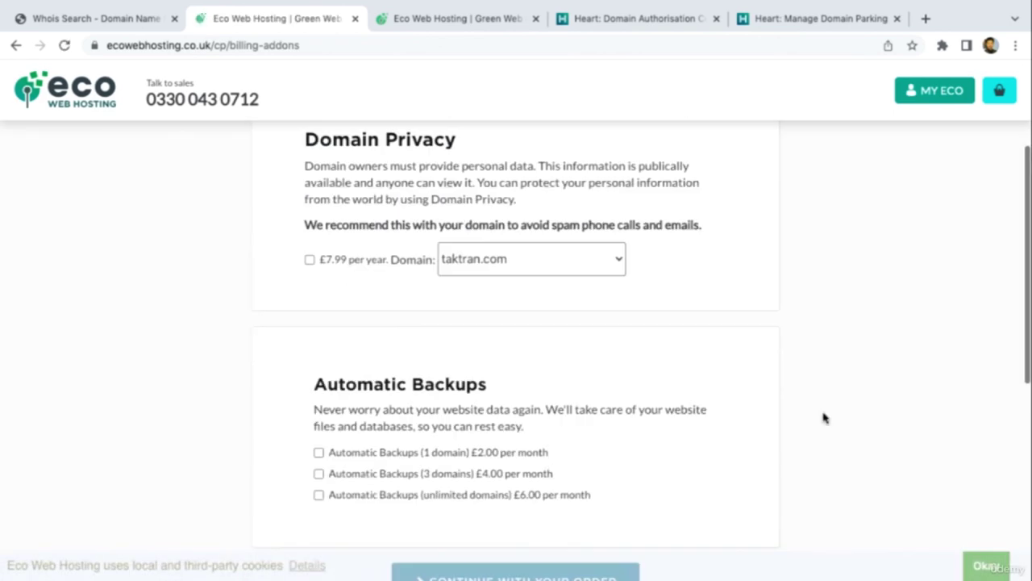
pyautogui.scroll(-5, 806, 412)
pyautogui.click(555, 261)
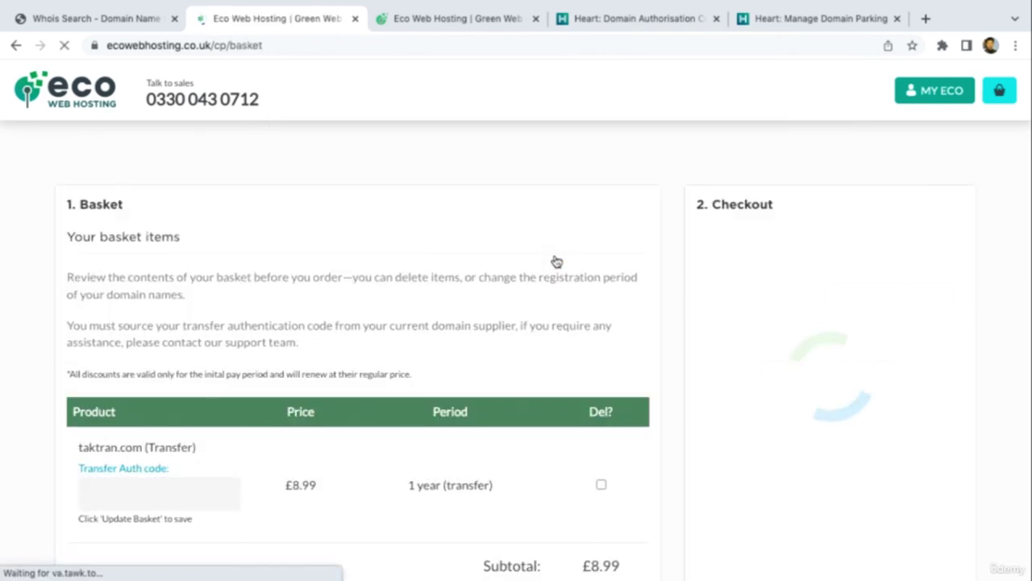
pyautogui.scroll(-3, 548, 278)
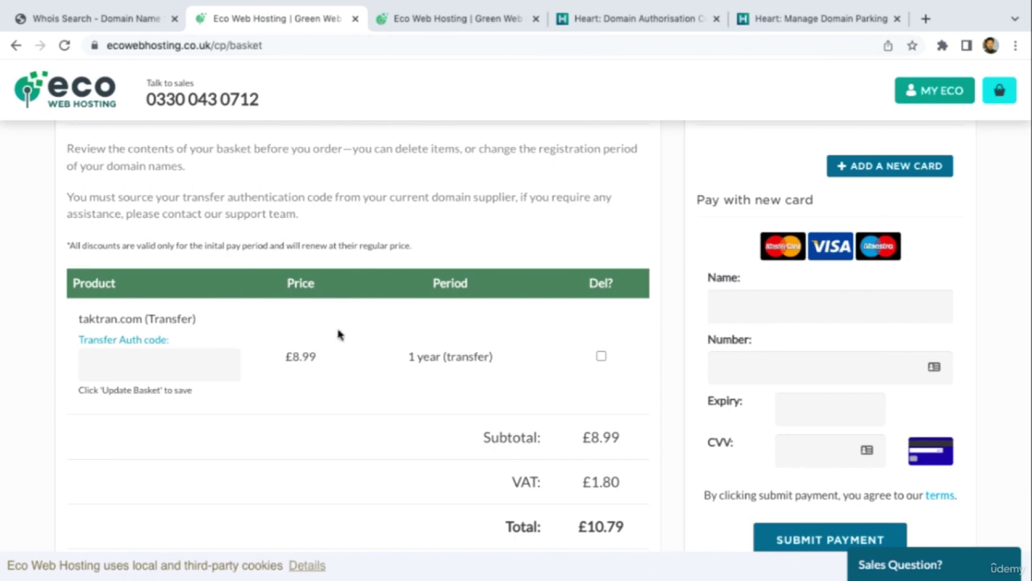
pyautogui.scroll(-2, 338, 334)
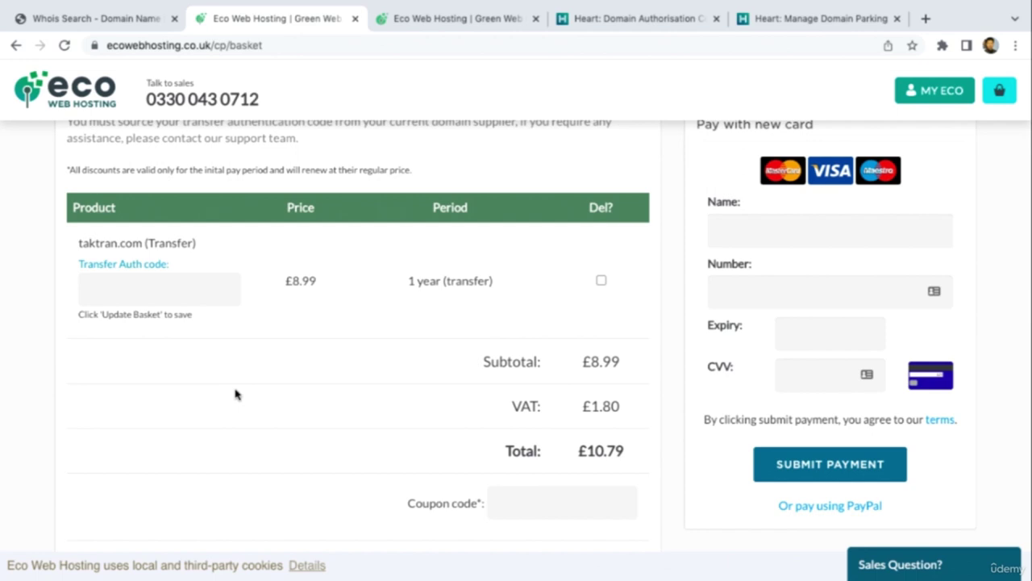
# Highlight the registry expiry date in the .com domain's Whois record
pyautogui.click(98, 20)
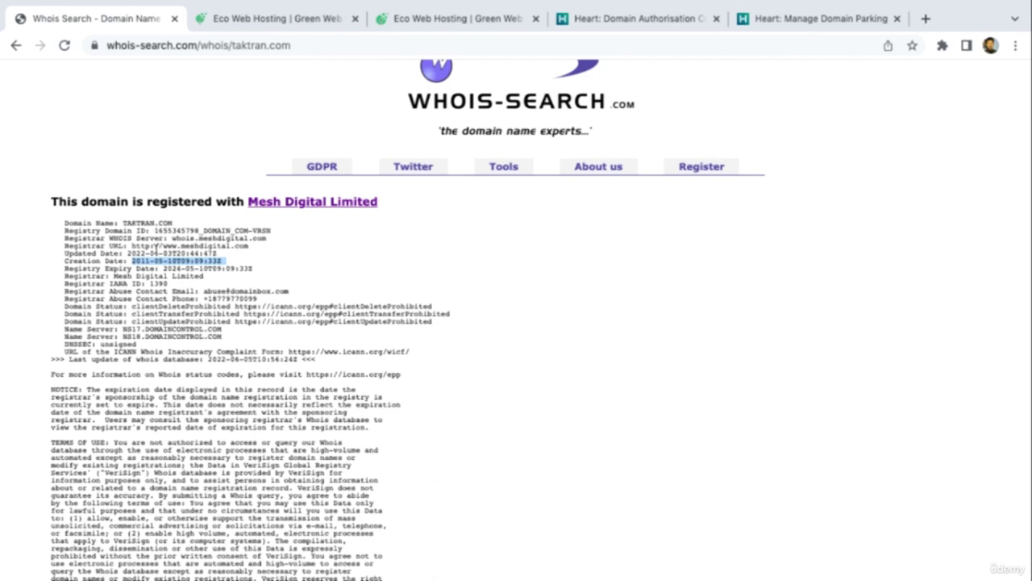
pyautogui.click(162, 261)
pyautogui.moveTo(163, 265); pyautogui.dragTo(202, 264)
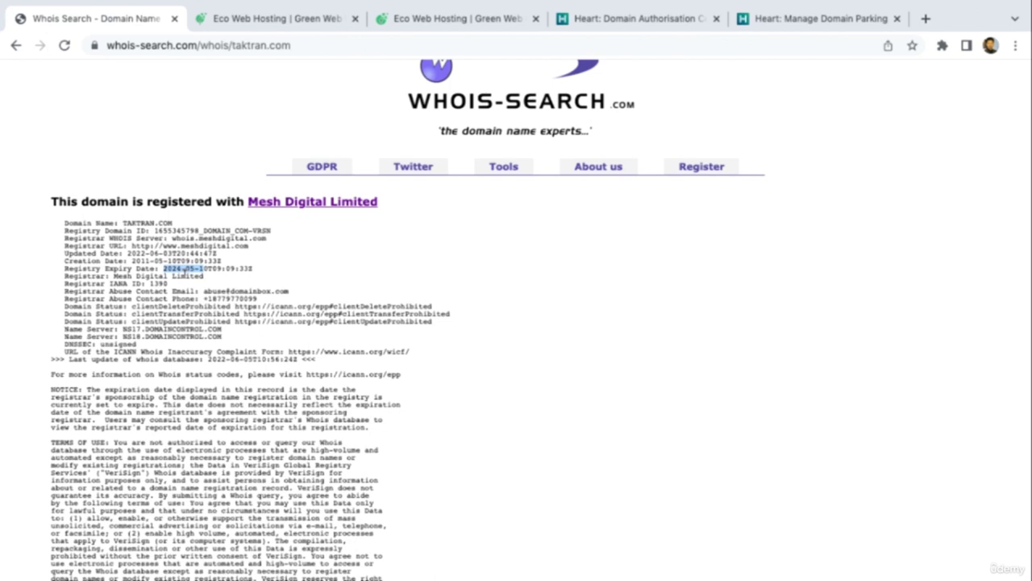
pyautogui.scroll(1, 468, 172)
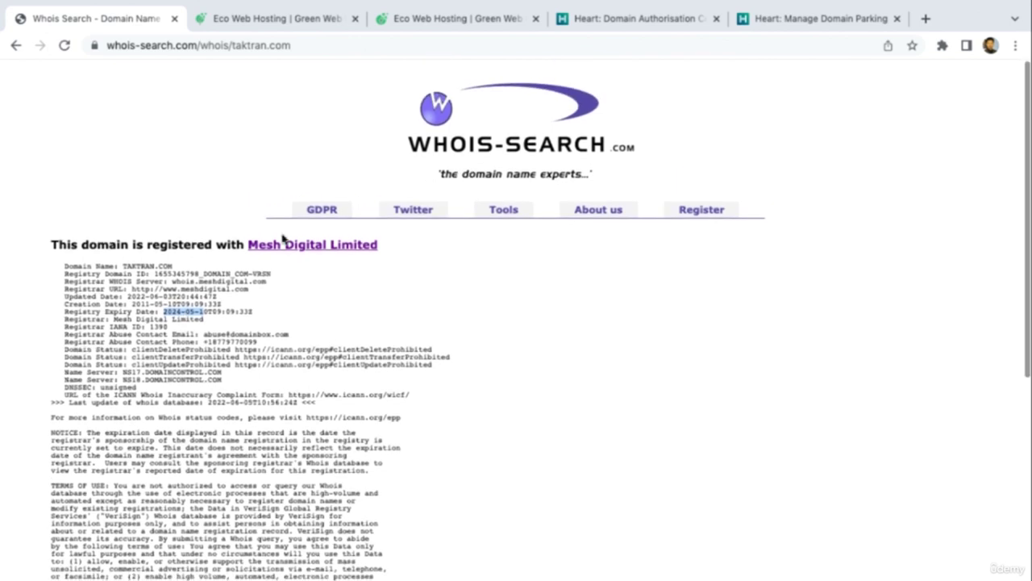
# Run a Whois lookup for strawpads.co.uk and highlight its HEARTINTERNET registrar tag
pyautogui.scroll(-8, 267, 242)
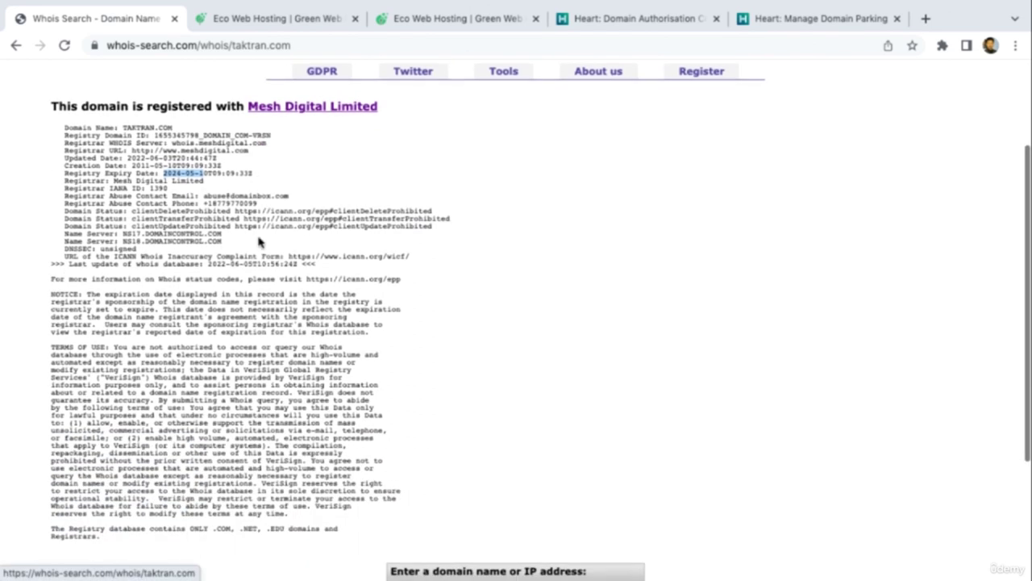
pyautogui.click(486, 411)
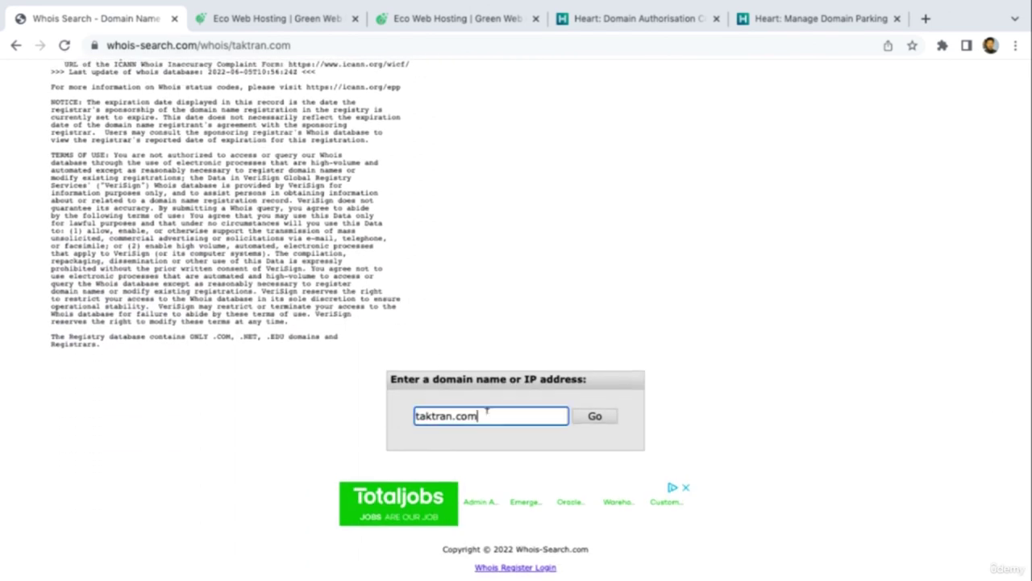
pyautogui.press('BackSpace')
pyautogui.press('BackSpace')
pyautogui.press('BackSpace')
pyautogui.press('BackSpace')
pyautogui.press('BackSpace')
pyautogui.press('BackSpace')
pyautogui.press('BackSpace')
pyautogui.press('BackSpace')
pyautogui.press('BackSpace')
pyautogui.press('BackSpace')
pyautogui.press('BackSpace')
pyautogui.write('strawpads.co.uk')
pyautogui.press('Return')
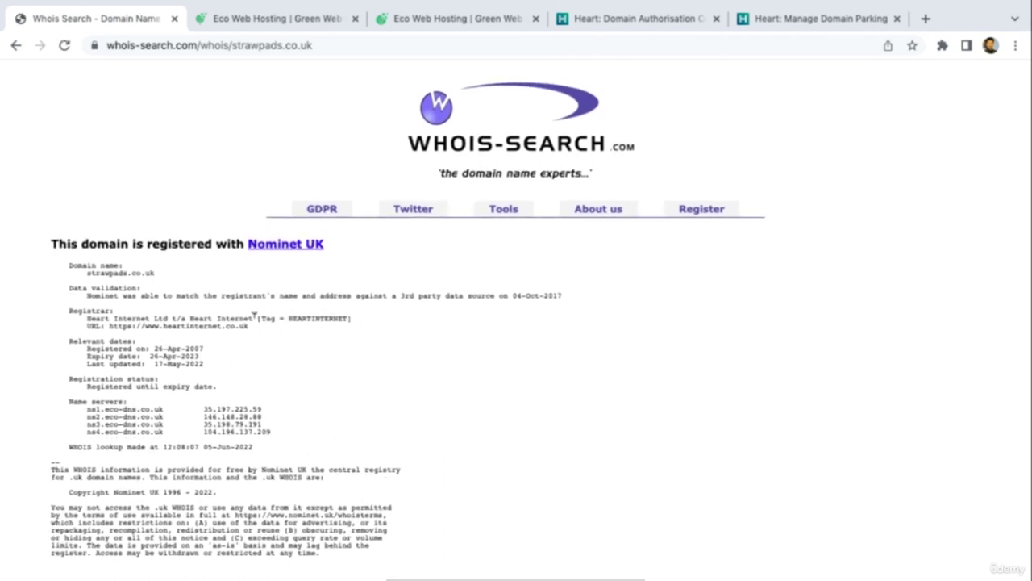
pyautogui.moveTo(256, 317); pyautogui.dragTo(354, 321)
# Open the Change Nominet Tag form for strawpads.co.uk at Heart Internet, continuing past the warning information
pyautogui.click(782, 11)
pyautogui.moveTo(626, 192)
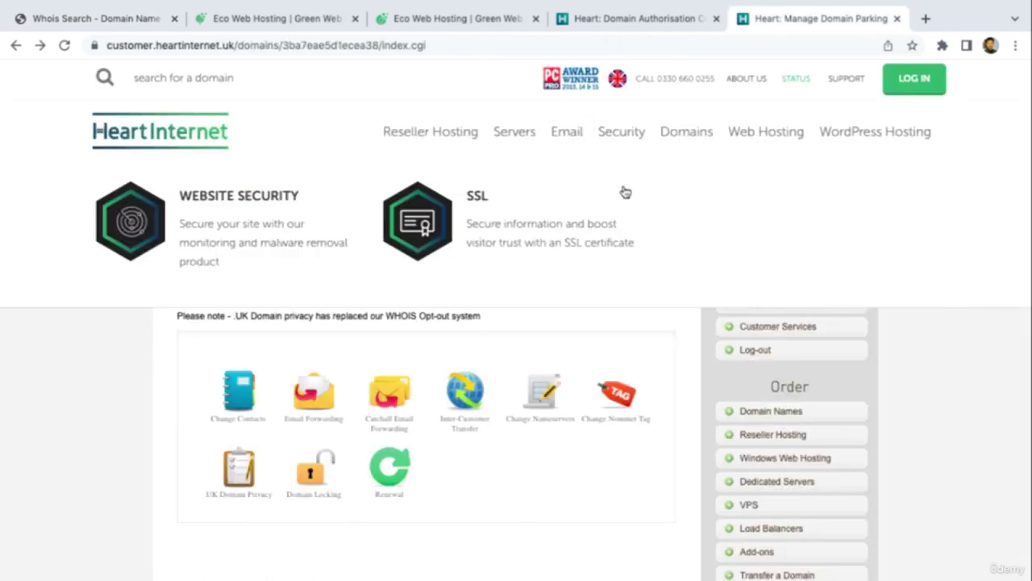
pyautogui.scroll(-2, 414, 311)
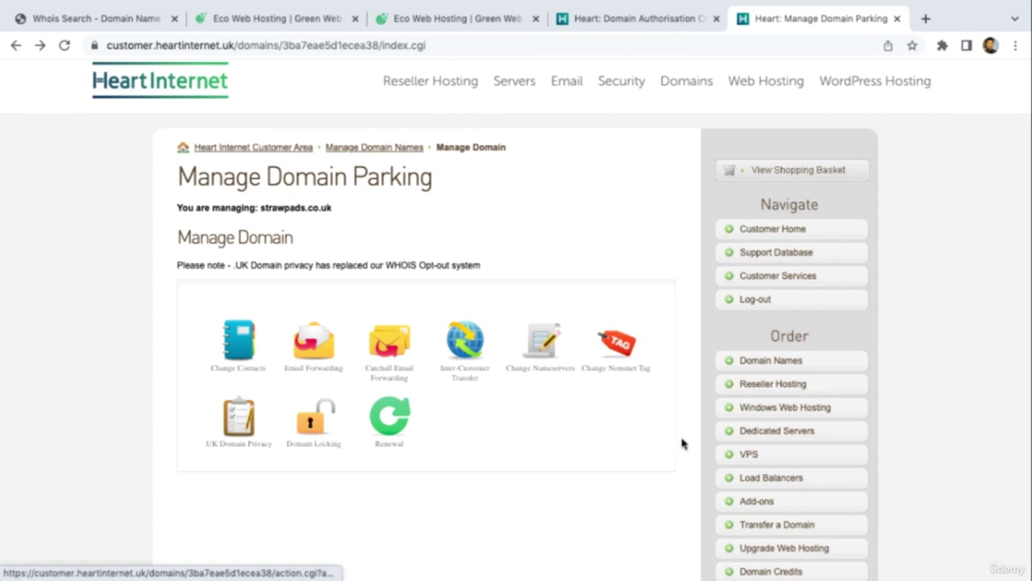
pyautogui.click(629, 370)
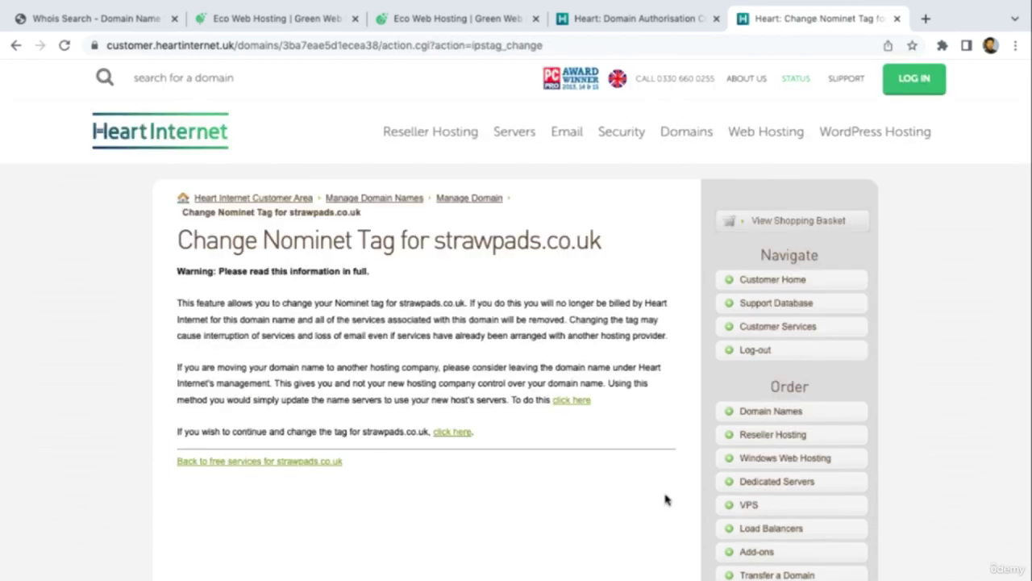
pyautogui.click(456, 433)
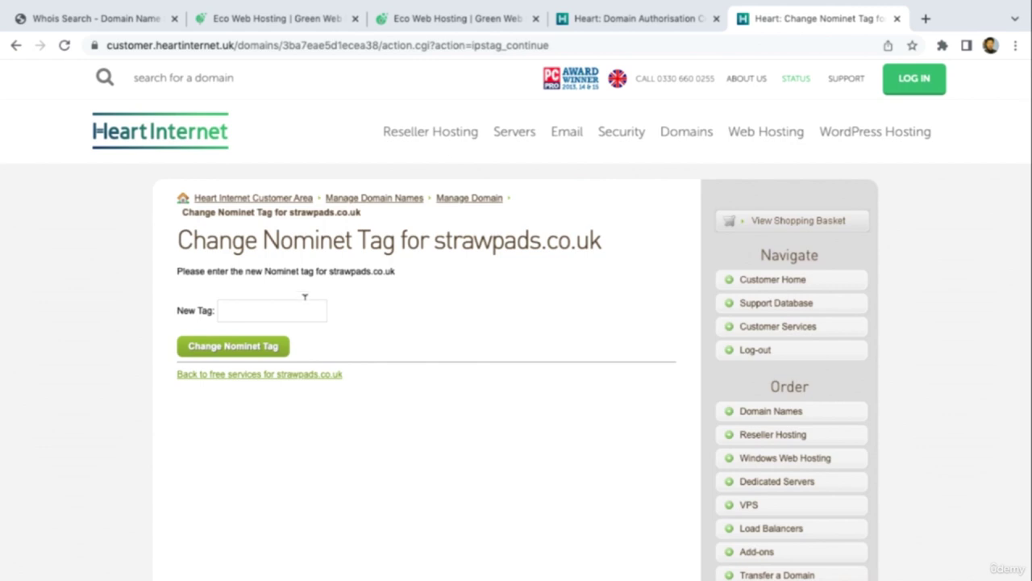
# Remove the .com domain transfer from the Eco Web Hosting basket and update the basket
pyautogui.click(272, 18)
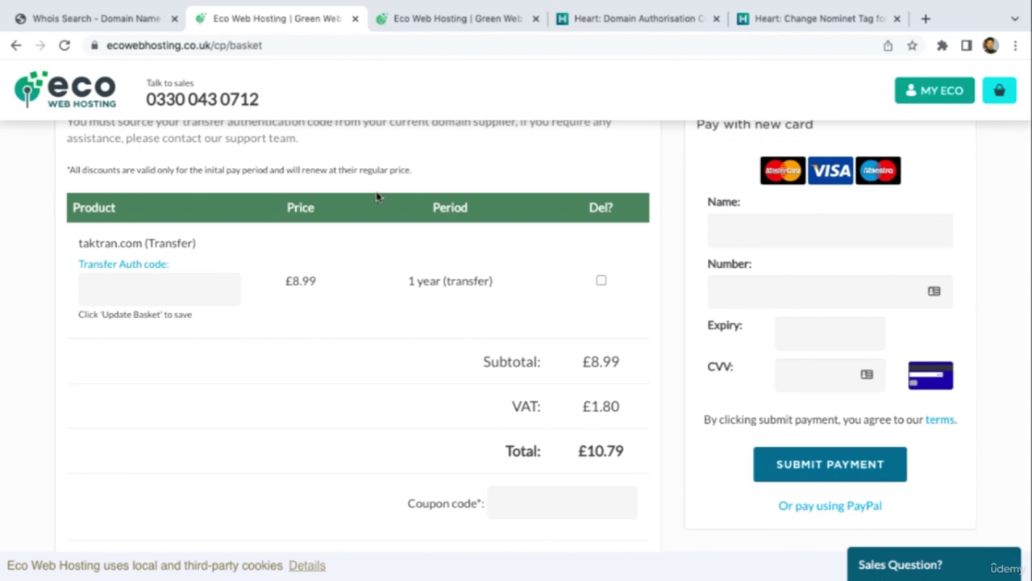
pyautogui.click(600, 280)
pyautogui.scroll(-4, 553, 341)
pyautogui.click(594, 244)
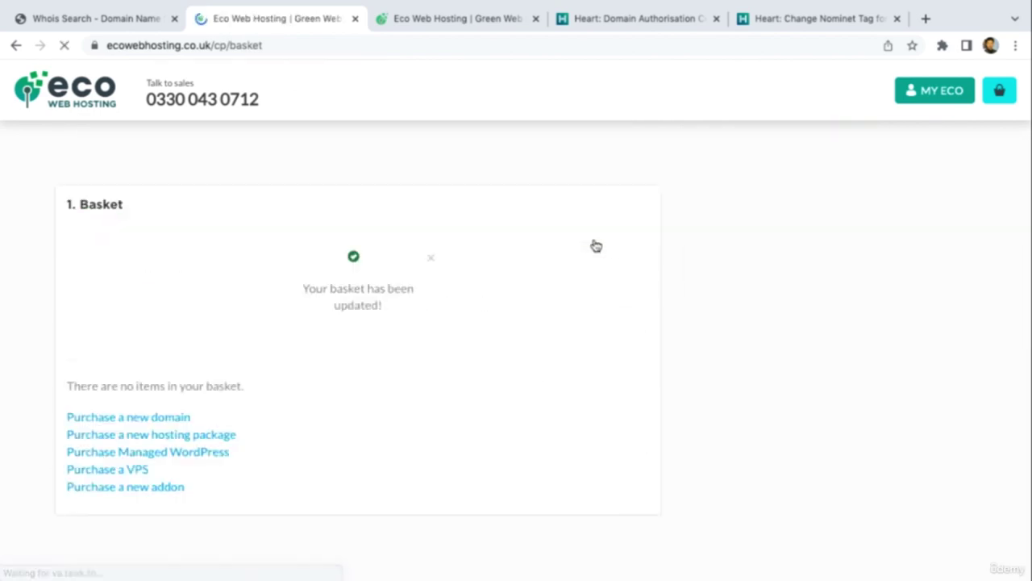
# Dismiss the payment method warning in the customer area and search Eco Web Hosting's domain names for strawpads.co.uk
pyautogui.click(912, 91)
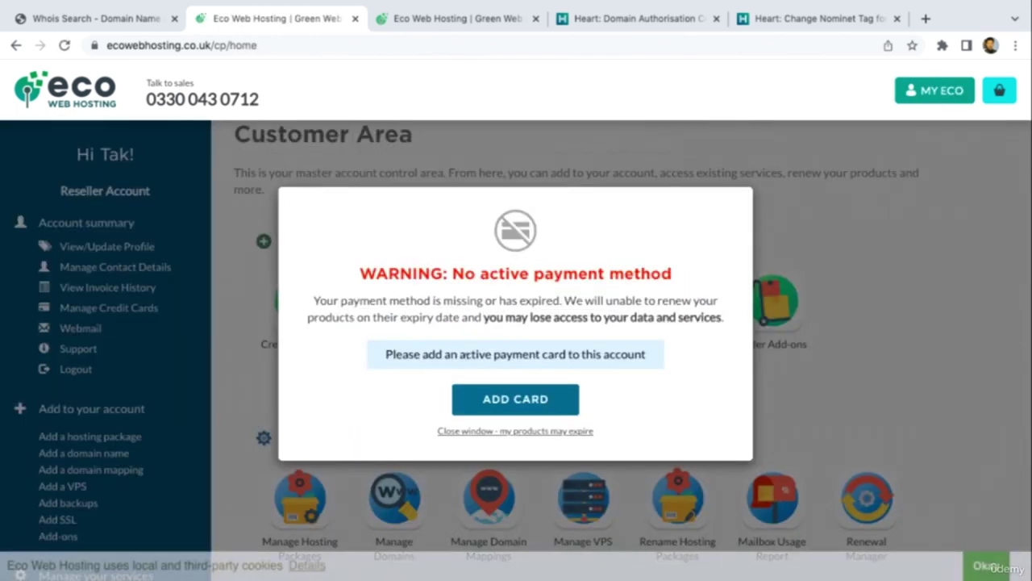
pyautogui.click(484, 431)
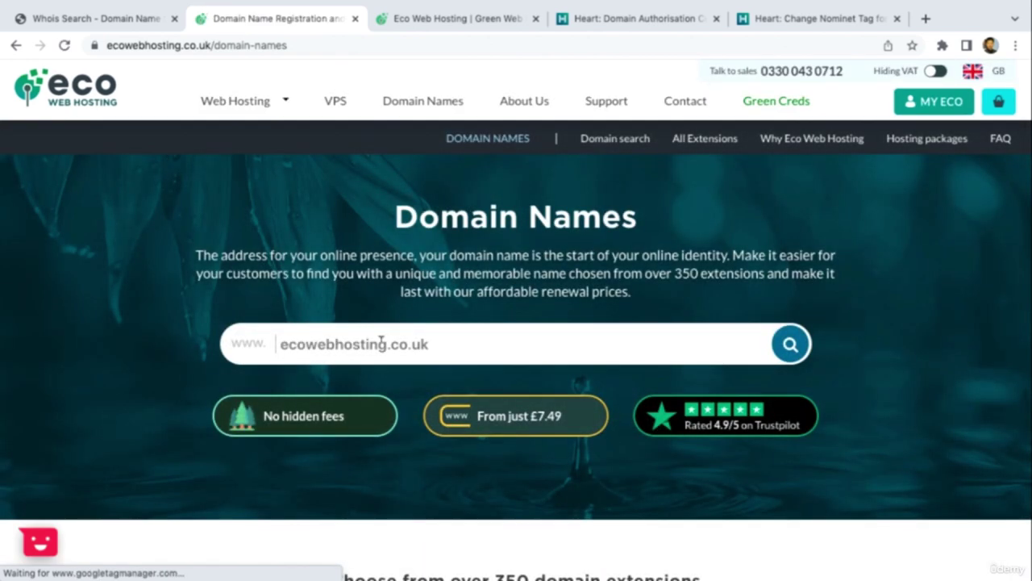
pyautogui.click(382, 342)
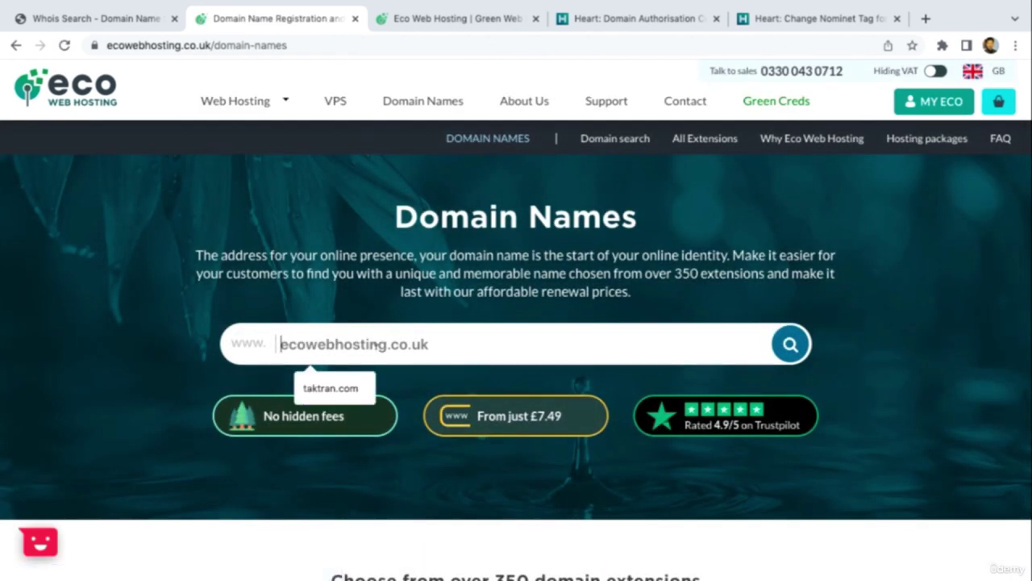
pyautogui.write('tr')
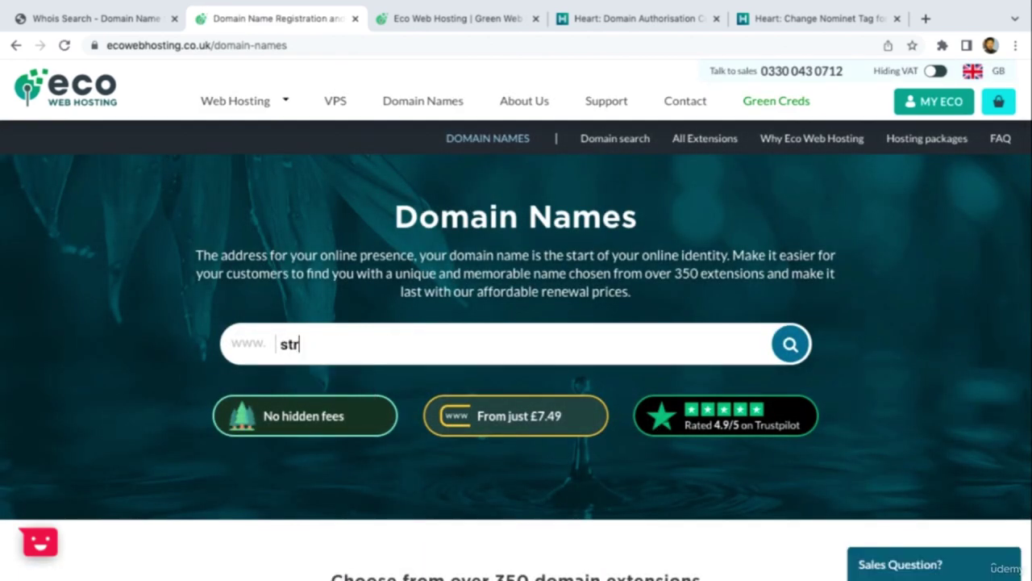
pyautogui.write('awpads.co.uk')
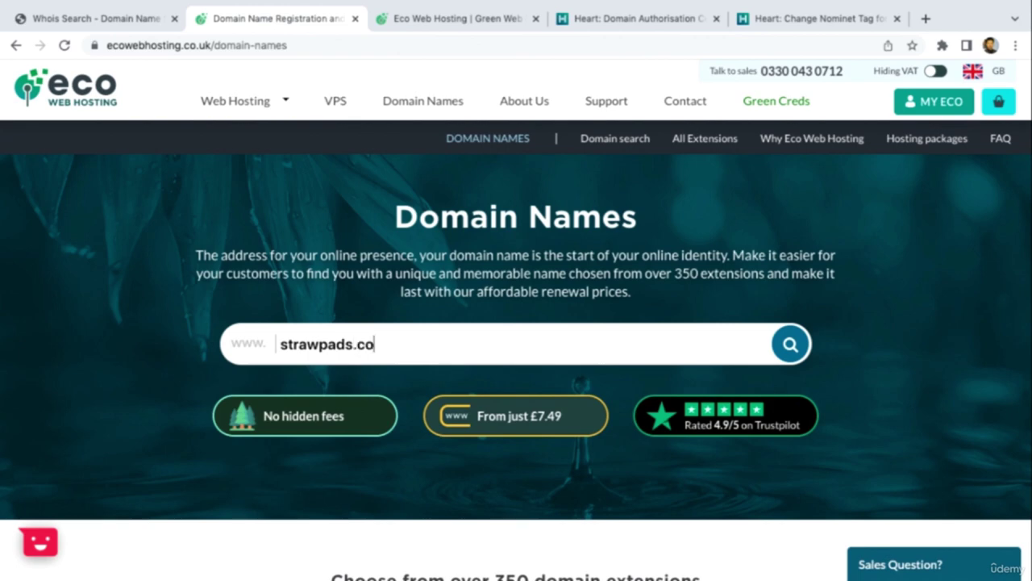
pyautogui.click(789, 344)
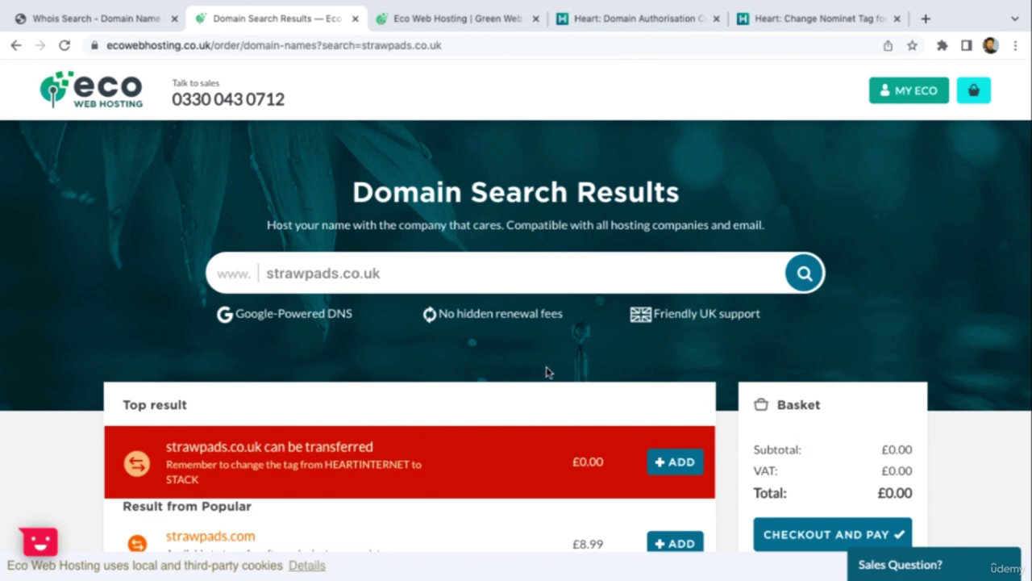
# Add the strawpads.co.uk transfer to the basket and continue to the checkout page without domain privacy or backups
pyautogui.scroll(-2, 545, 372)
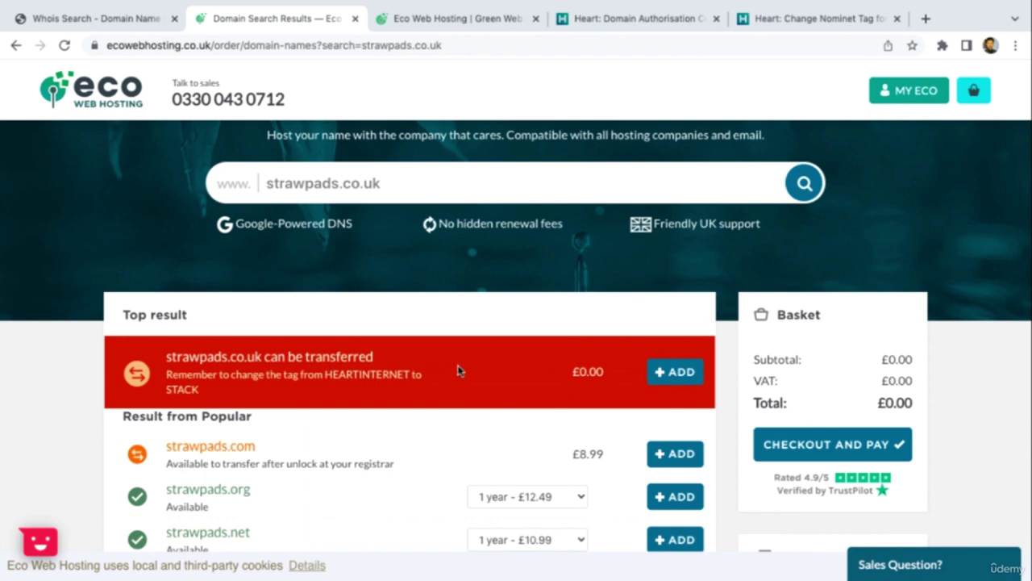
pyautogui.click(700, 370)
pyautogui.scroll(-2, 703, 370)
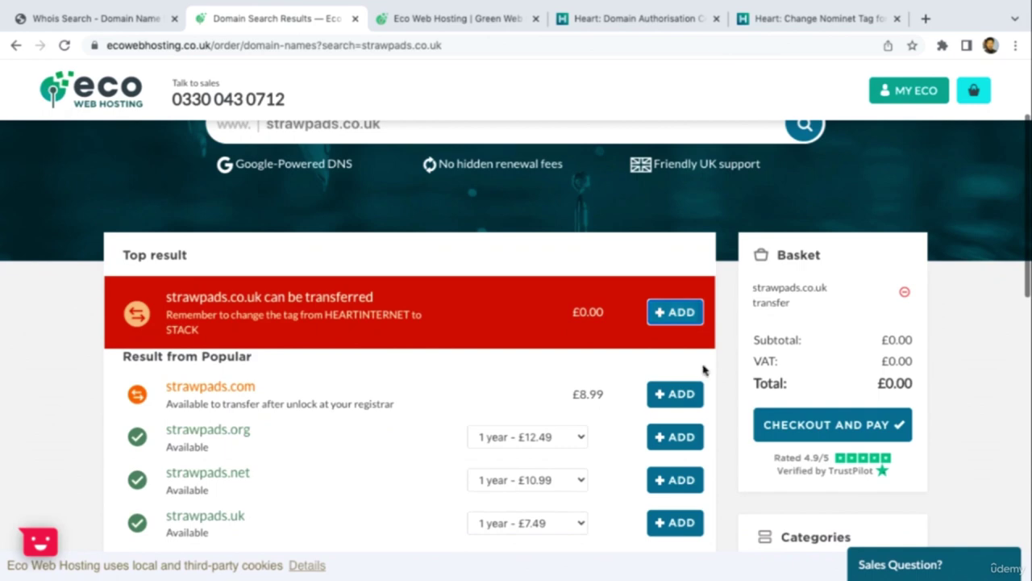
pyautogui.click(805, 445)
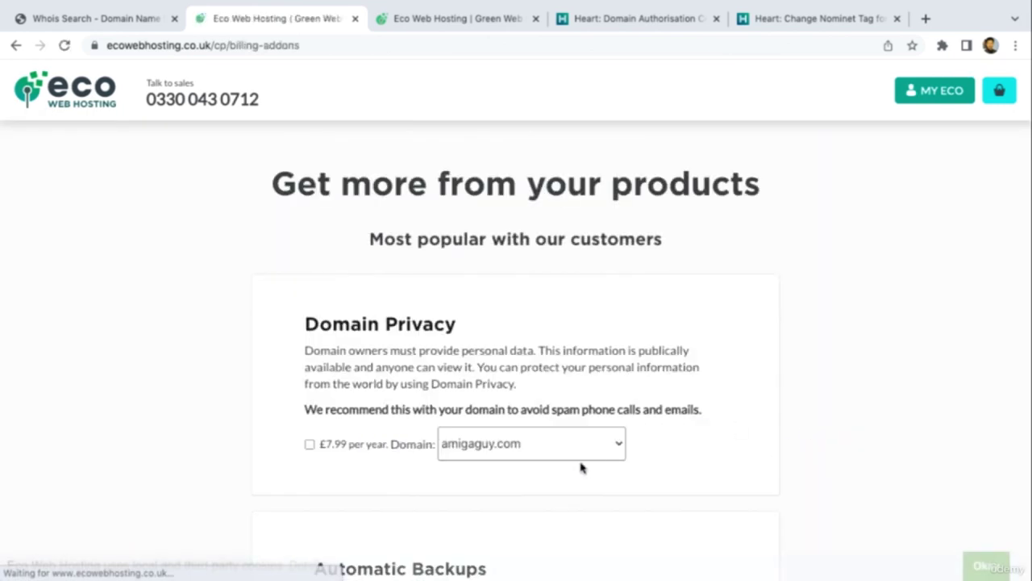
pyautogui.scroll(-6, 589, 460)
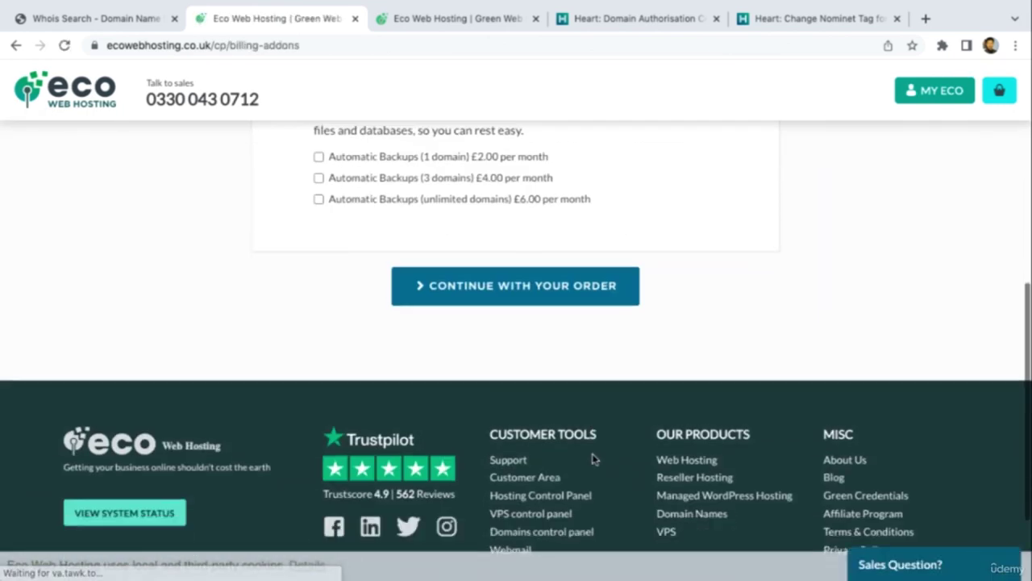
pyautogui.click(524, 284)
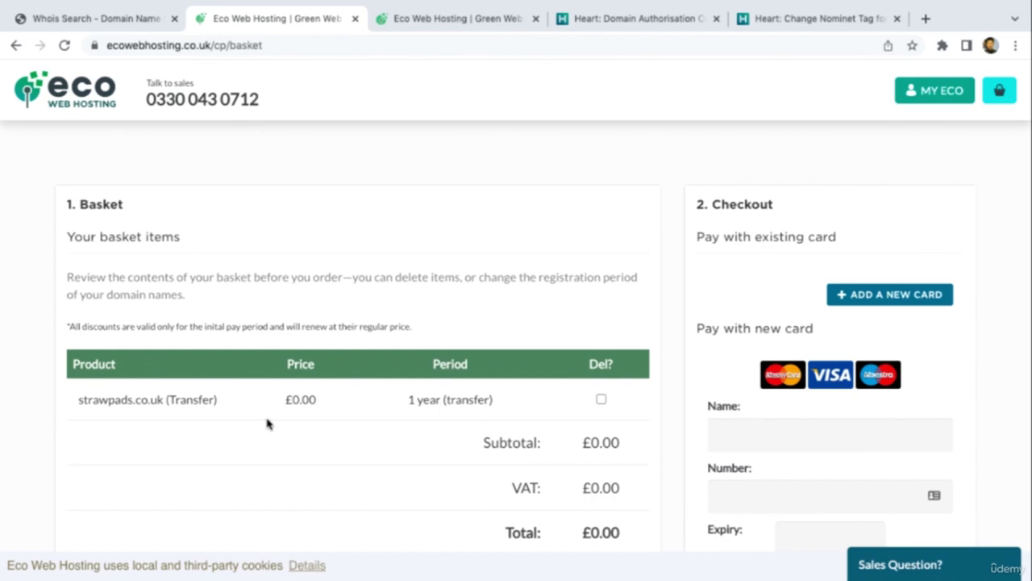
pyautogui.scroll(-4, 268, 424)
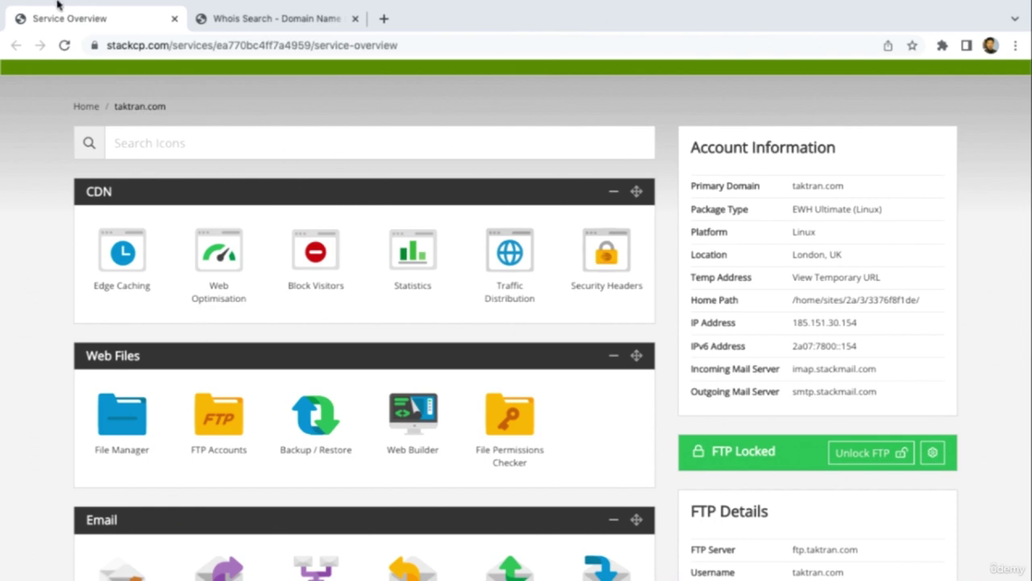
# Review the name servers in the taktran.com Whois record alongside the hosting package's service overview
pyautogui.click(281, 16)
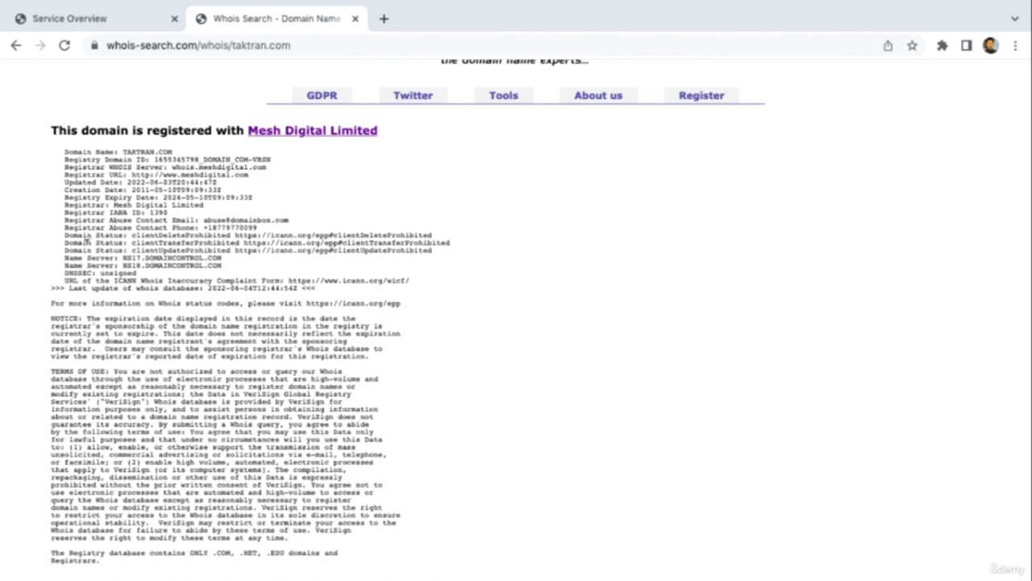
pyautogui.moveTo(61, 252); pyautogui.dragTo(225, 271)
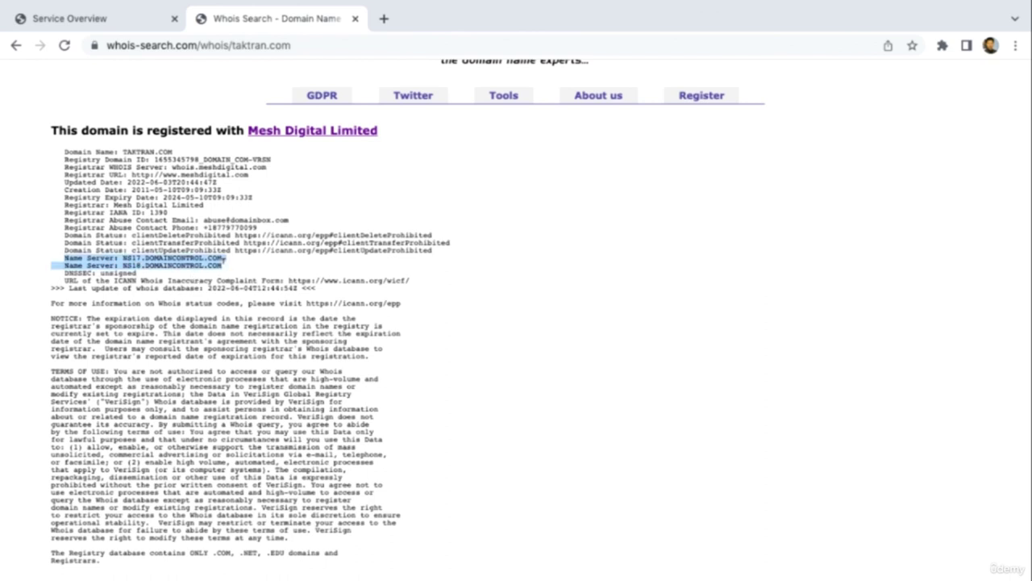
pyautogui.click(90, 17)
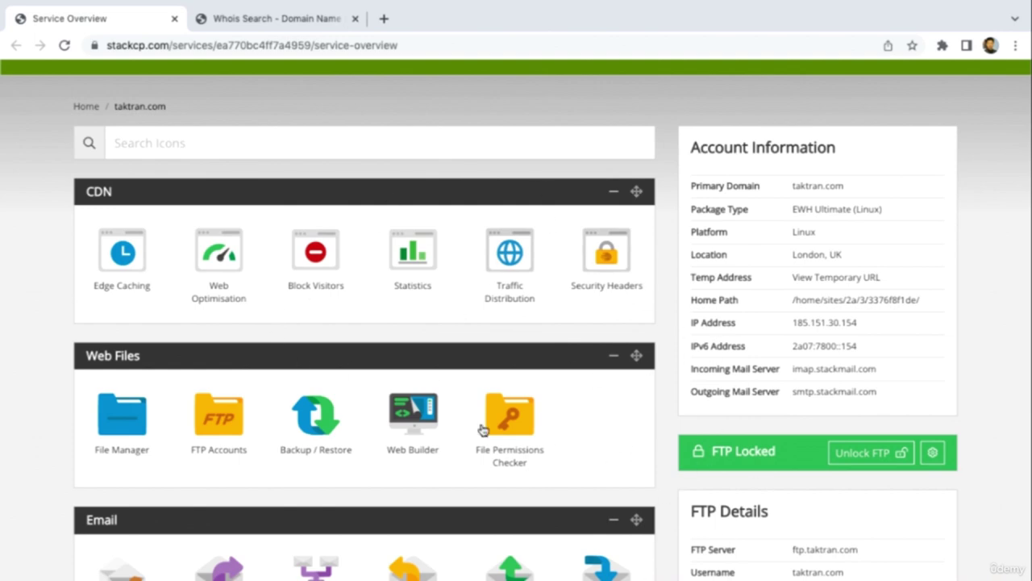
pyautogui.click(238, 18)
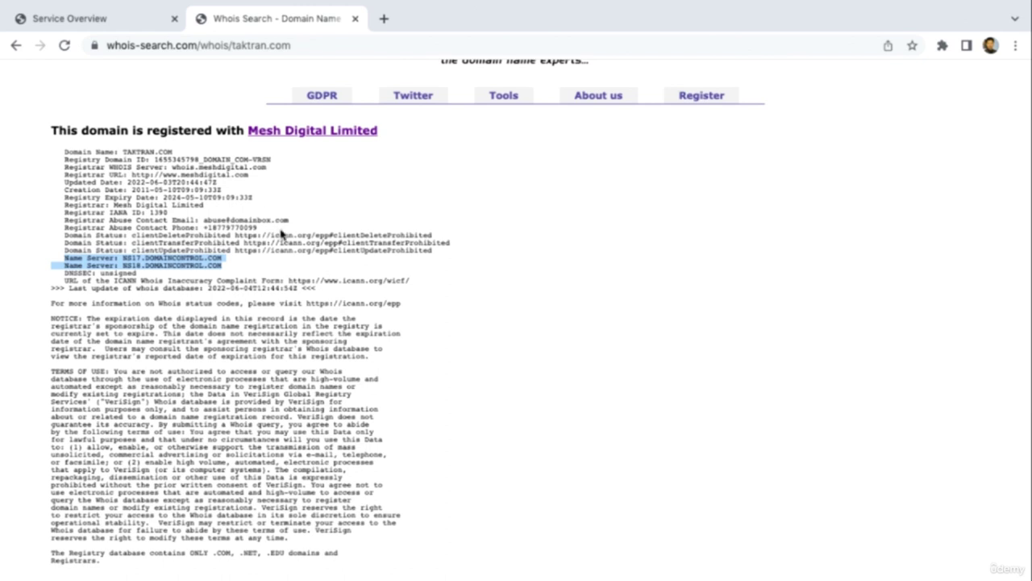
pyautogui.click(283, 235)
# Visit taktran.com in a new browser tab and check it against the primary domain in the hosting account information
pyautogui.click(384, 19)
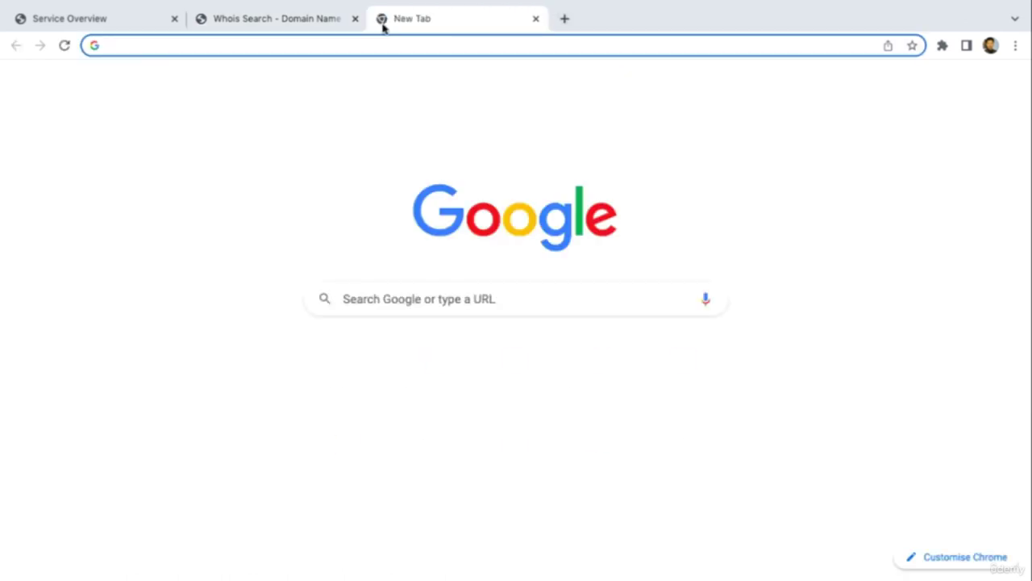
pyautogui.write('tak')
pyautogui.press('Return')
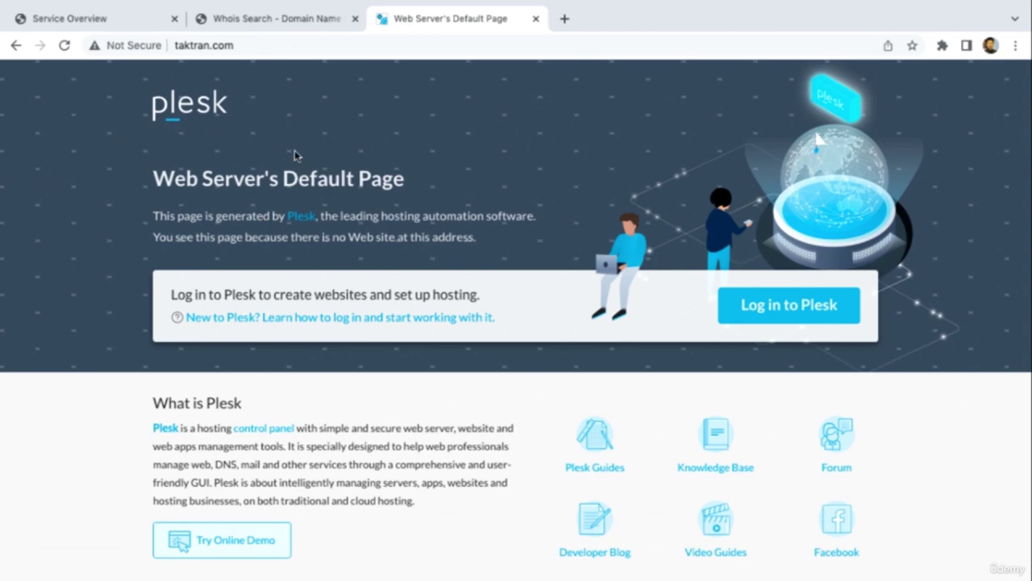
pyautogui.click(102, 14)
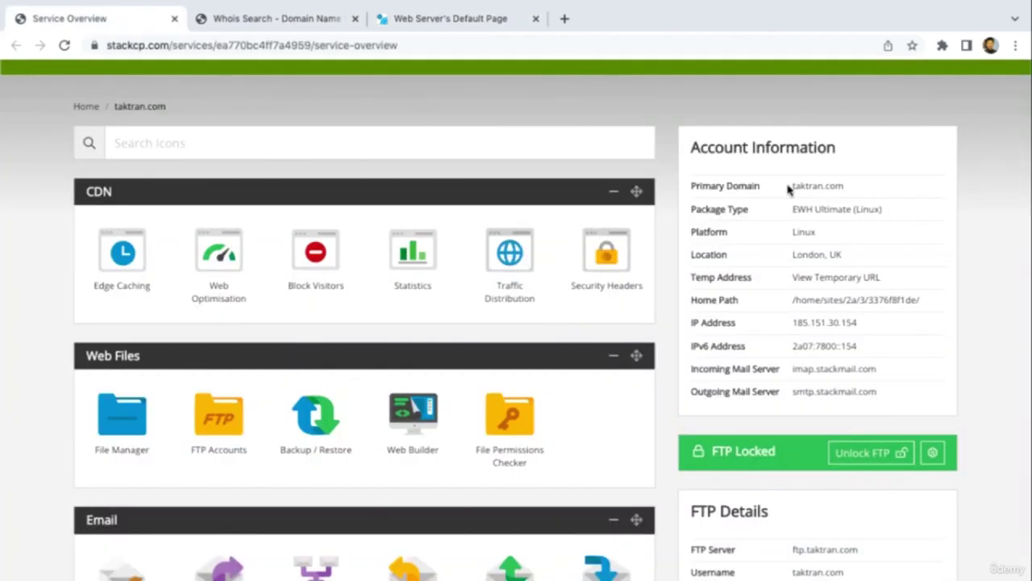
pyautogui.moveTo(788, 189); pyautogui.dragTo(853, 194)
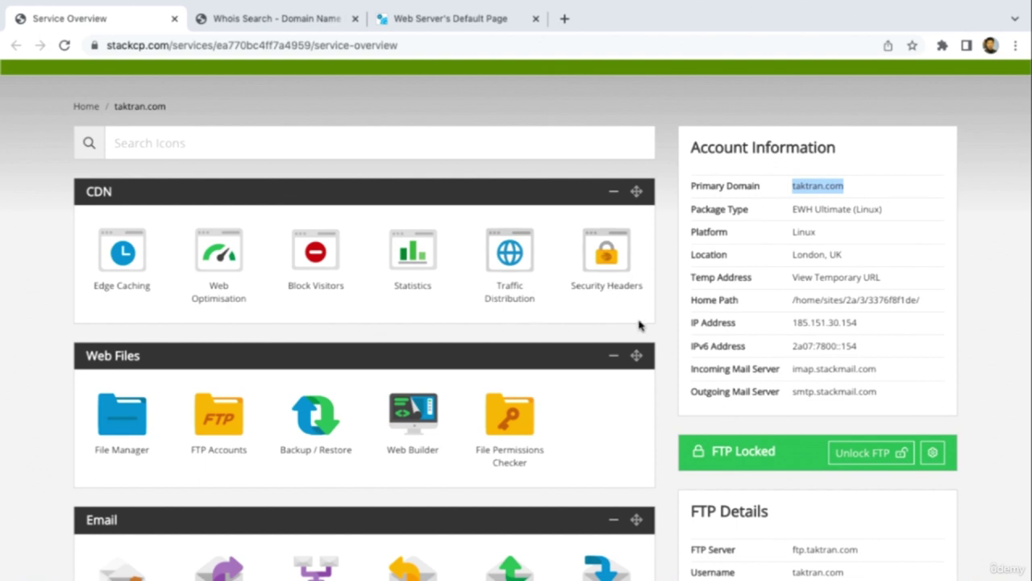
pyautogui.click(949, 295)
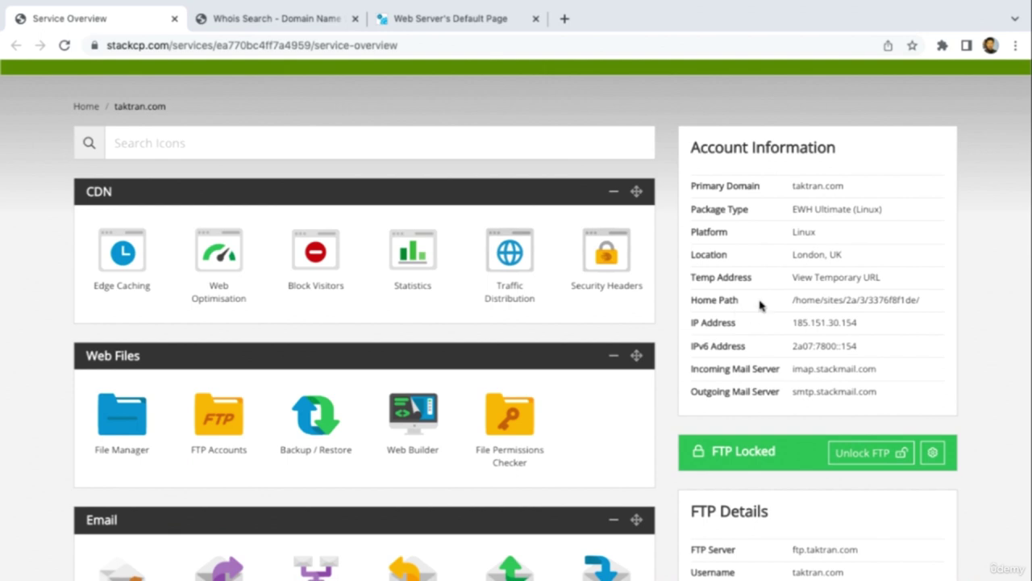
# Open the hosting package's temporary URL, ignoring the safety warning, and view the webpage before returning to the service overview
pyautogui.moveTo(688, 275); pyautogui.dragTo(887, 280)
pyautogui.click(923, 269)
pyautogui.click(858, 278)
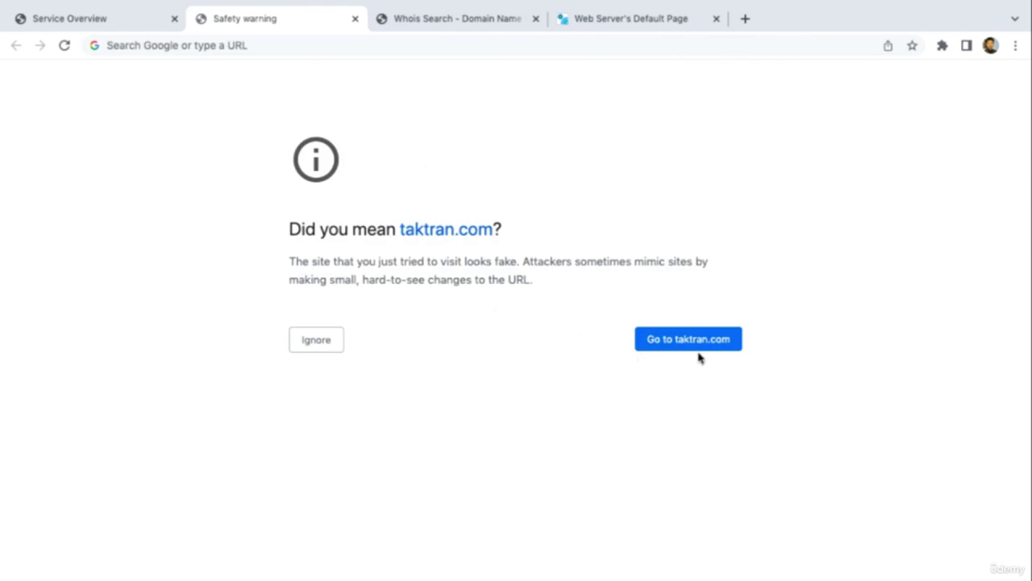
pyautogui.click(315, 341)
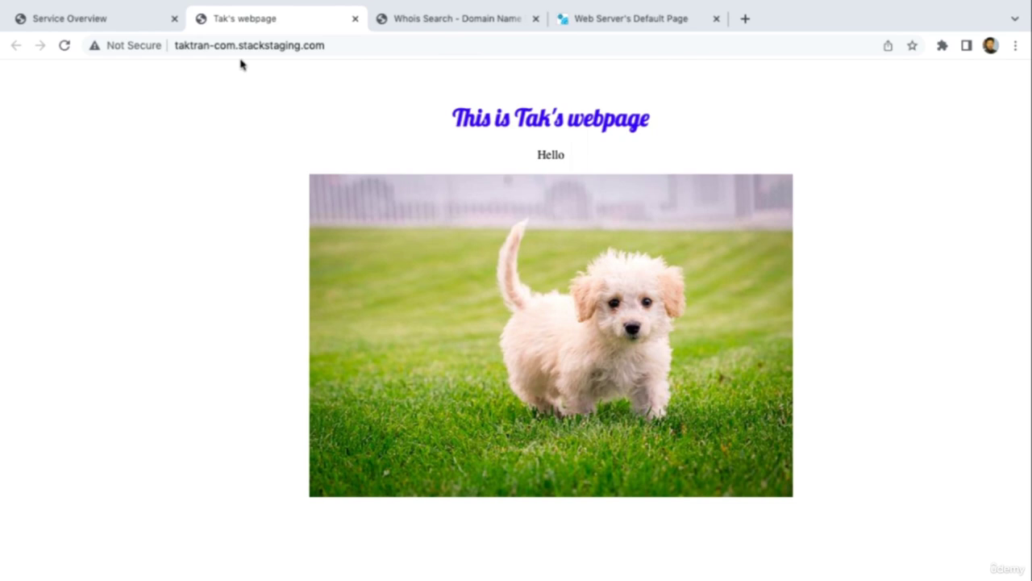
pyautogui.click(117, 23)
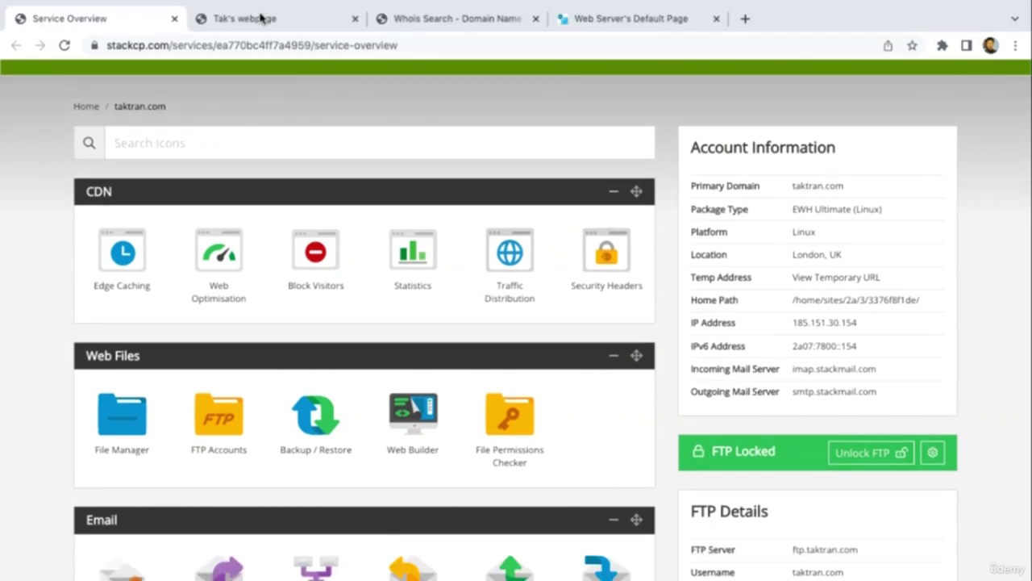
pyautogui.click(261, 18)
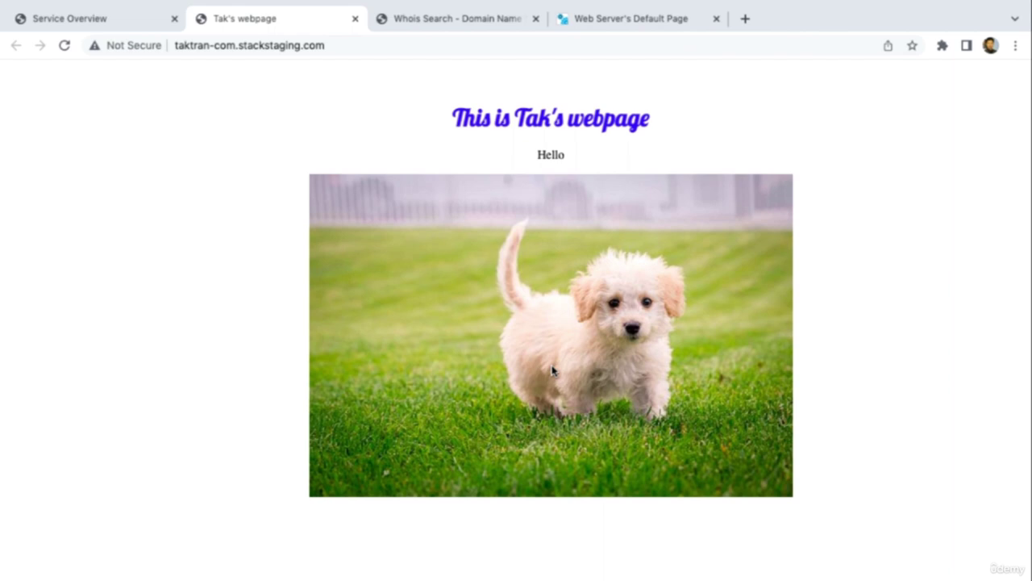
pyautogui.click(81, 29)
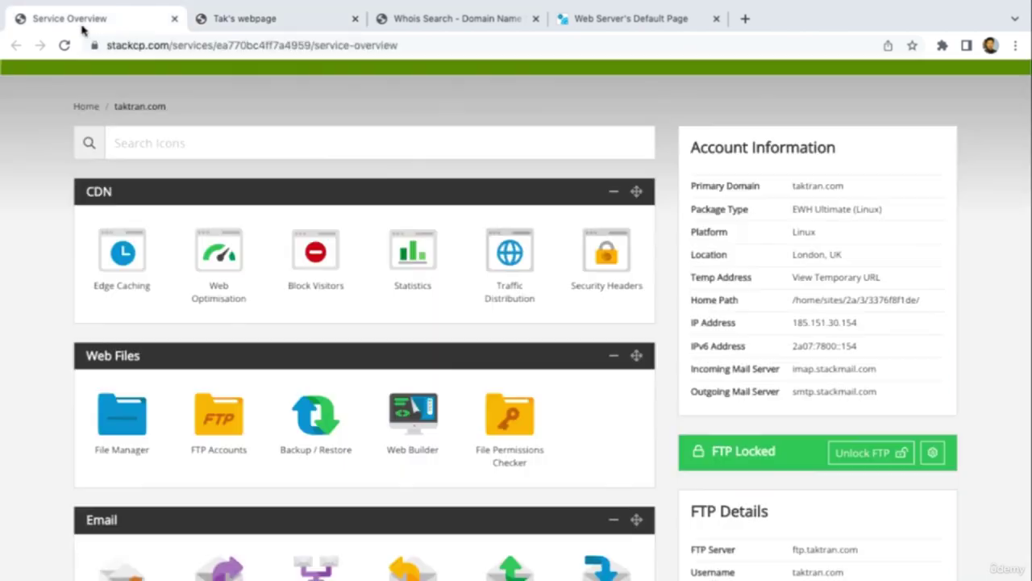
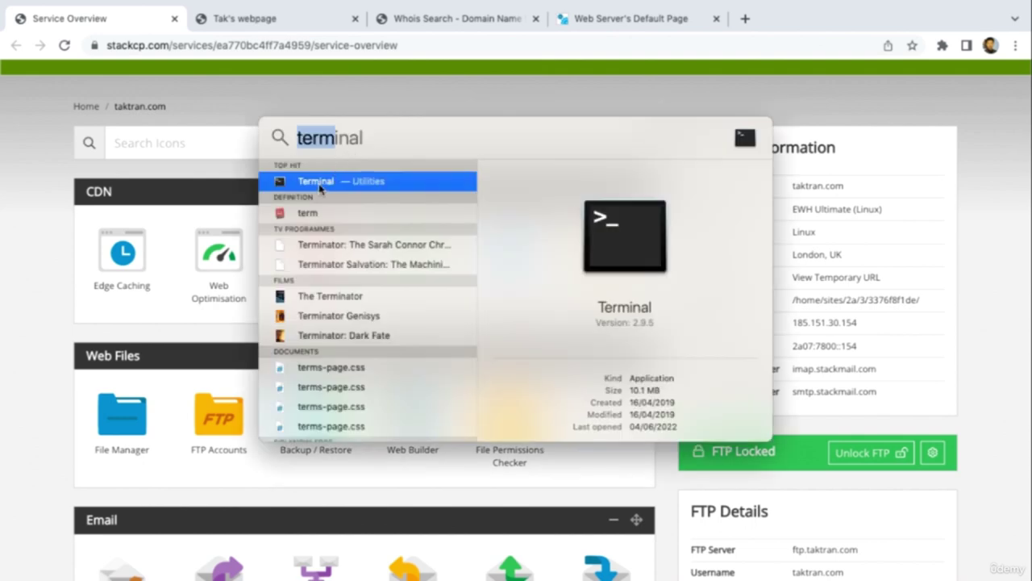
# Switch to Terminal and make its window full screen
pyautogui.click(321, 182)
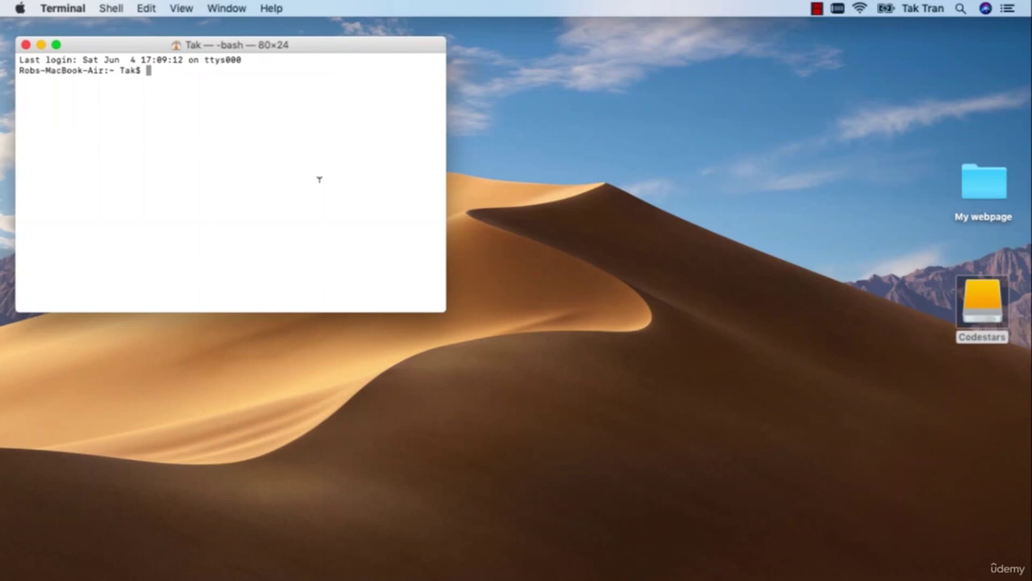
pyautogui.click(56, 45)
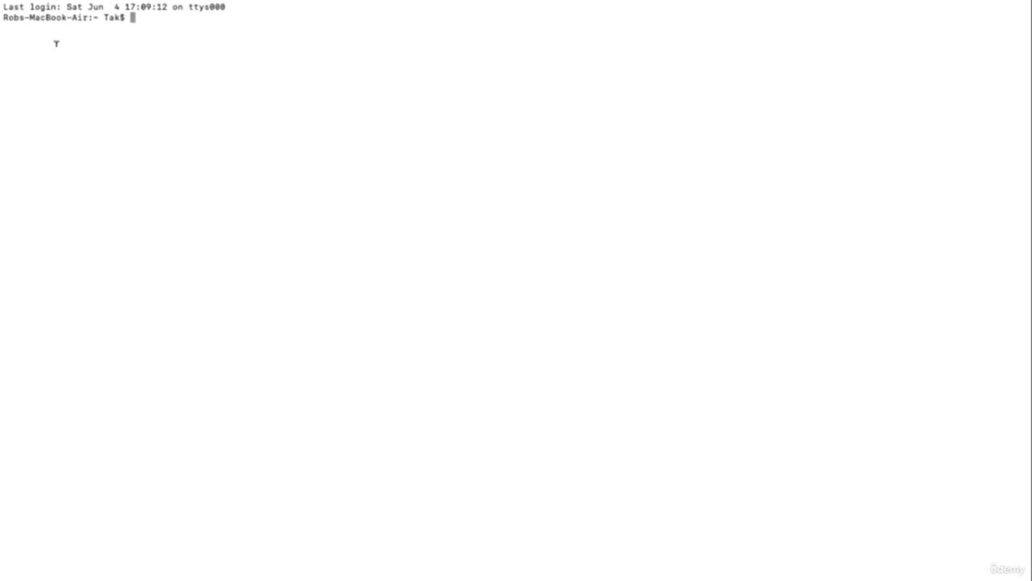
# Try to edit /etc/hosts in Vim without sudo, quitting without saving
pyautogui.write('vim /etc/hosts')
pyautogui.press('Return')
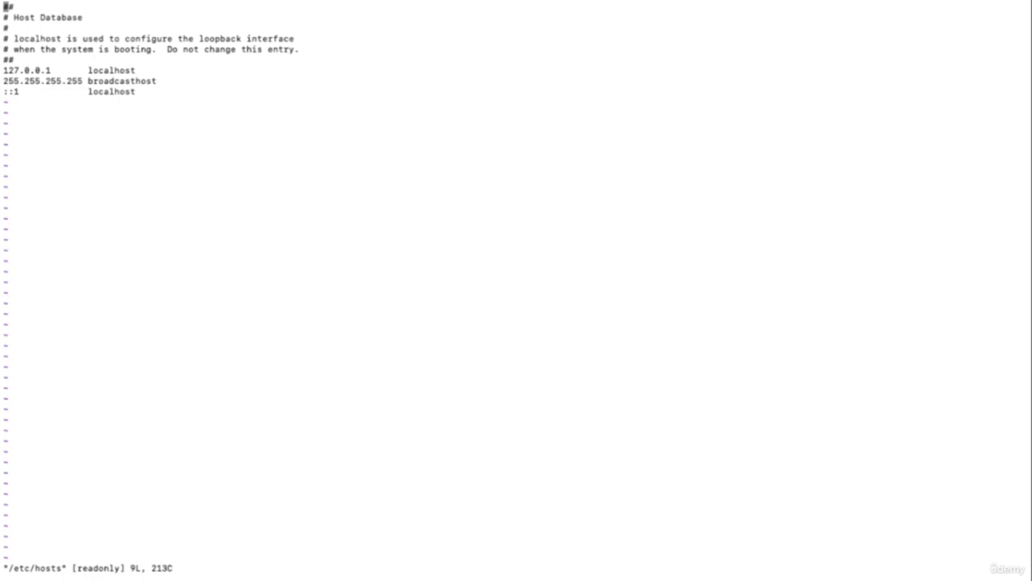
pyautogui.press('Down')
pyautogui.press('Down')
pyautogui.press('Down')
pyautogui.press('Down')
pyautogui.press('Down')
pyautogui.press('Down')
pyautogui.press('Down')
pyautogui.press('Down')
pyautogui.press('Right')
pyautogui.press('Right')
pyautogui.press('Right')
pyautogui.press('Right')
pyautogui.press('Right')
pyautogui.press('Right')
pyautogui.press('Right')
pyautogui.press('Right')
pyautogui.press('Right')
pyautogui.press('Right')
pyautogui.press('Right')
pyautogui.press('Right')
pyautogui.press('Right')
pyautogui.press('a')
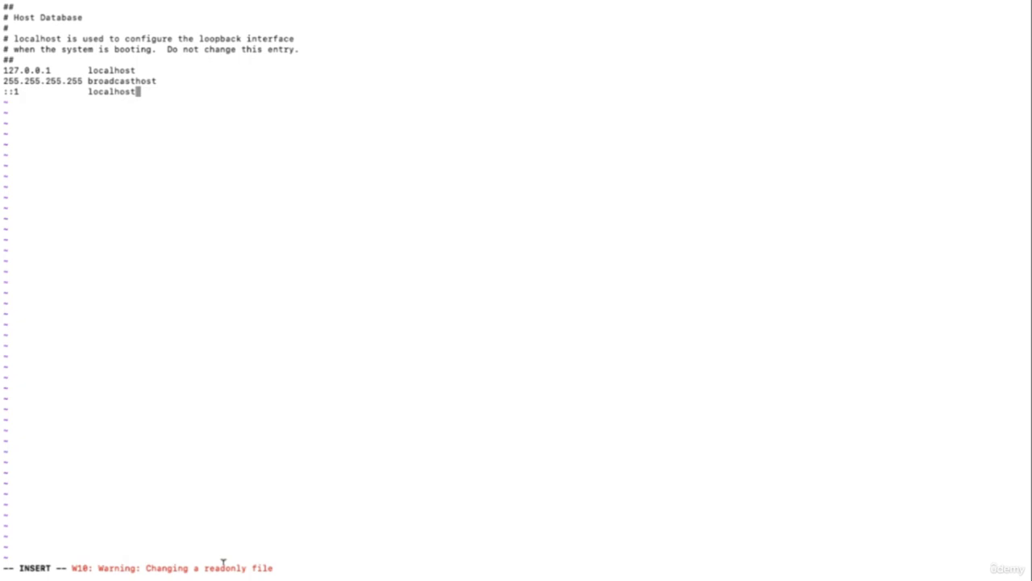
pyautogui.moveTo(236, 569)
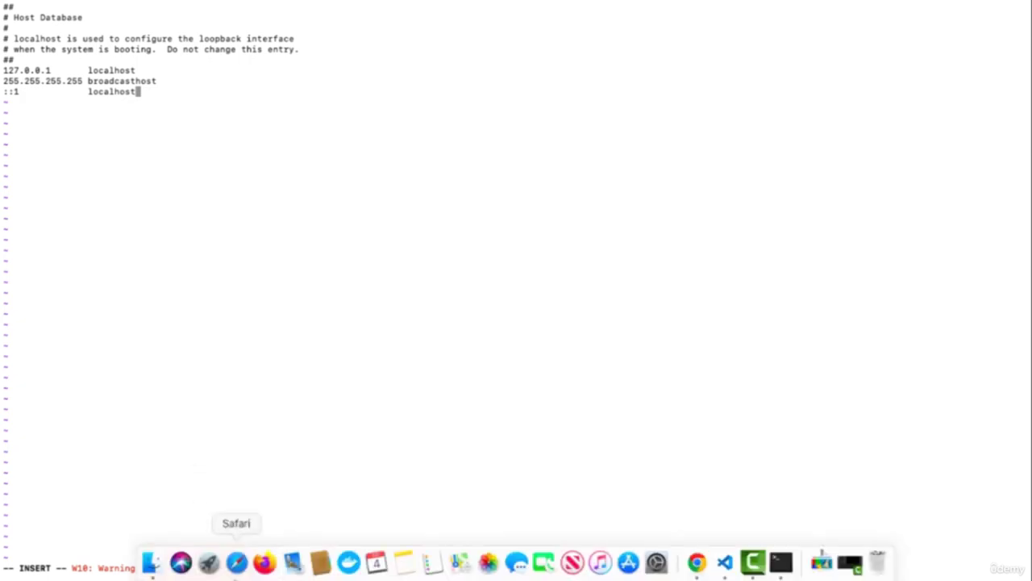
pyautogui.press('Escape')
pyautogui.write(':q!')
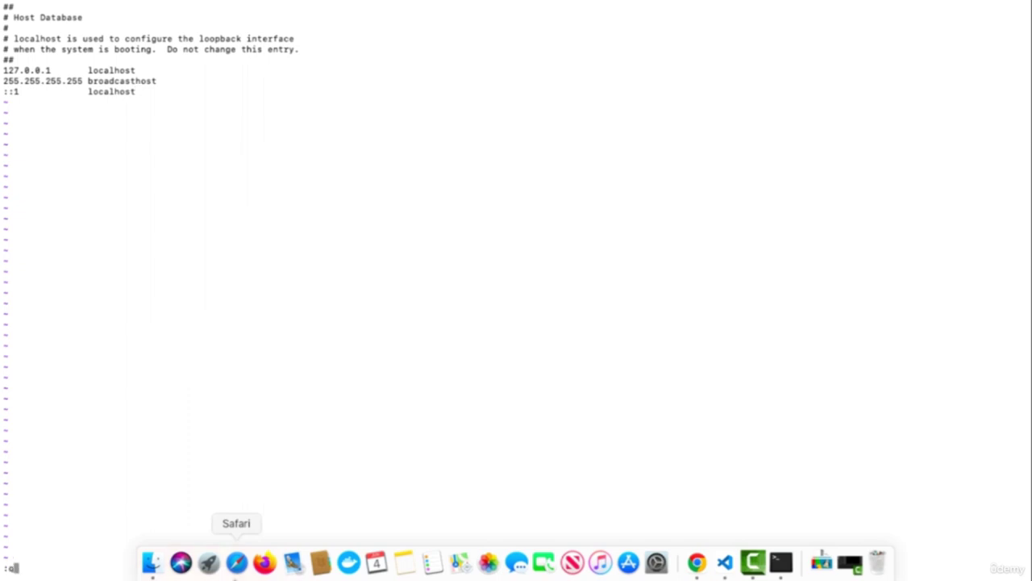
pyautogui.press('Return')
# Run sudo vim /etc/hosts to open the hosts file with write access, entering the account password if asked
pyautogui.press('Up')
pyautogui.press('Left')
pyautogui.press('Left')
pyautogui.press('Left')
pyautogui.press('Left')
pyautogui.press('Left')
pyautogui.press('Left')
pyautogui.press('Left')
pyautogui.press('Left')
pyautogui.press('Left')
pyautogui.press('Left')
pyautogui.press('Left')
pyautogui.press('Left')
pyautogui.press('Left')
pyautogui.press('Left')
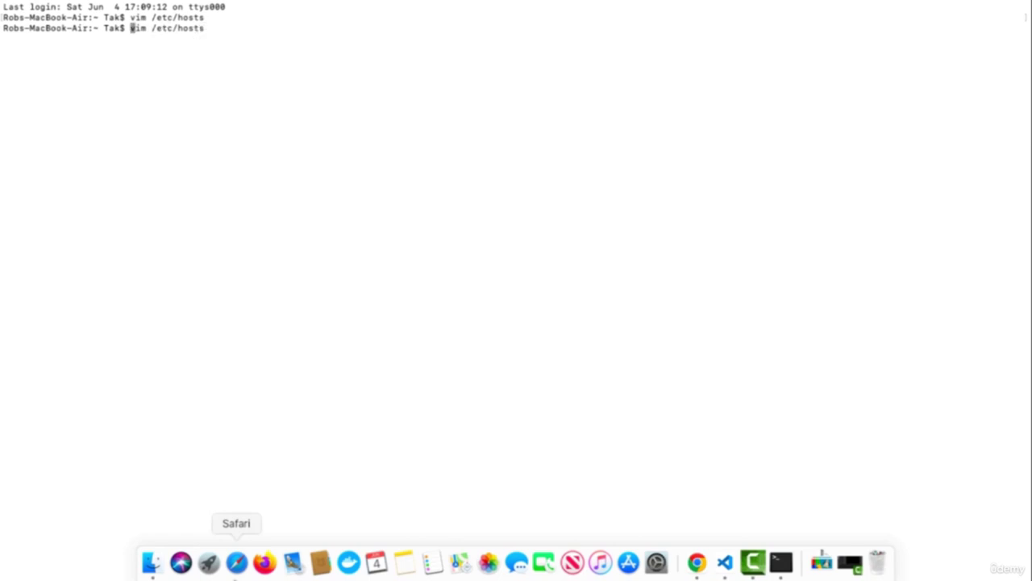
pyautogui.write('sudo')
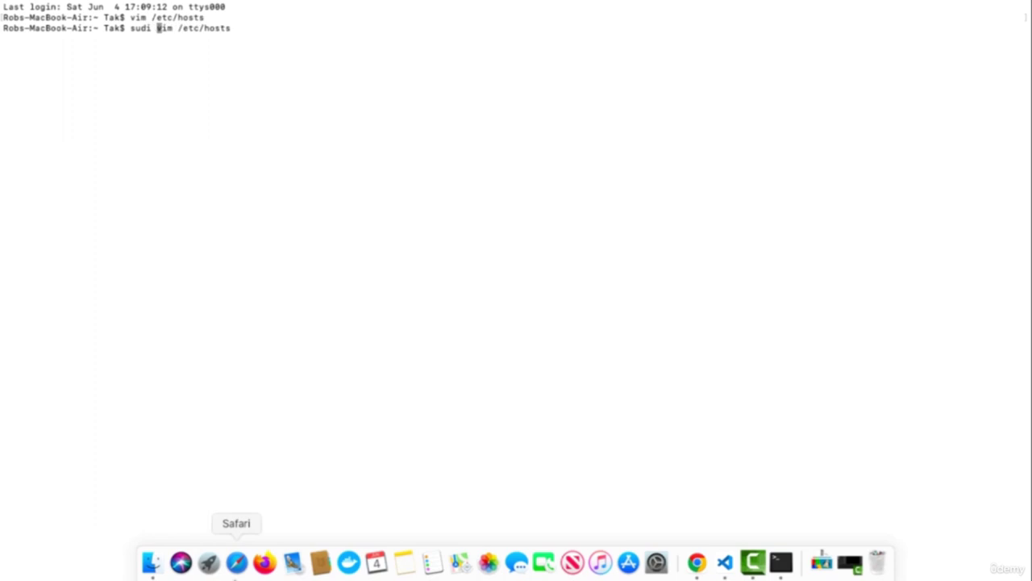
pyautogui.press('Right')
pyautogui.press('Right')
pyautogui.press('Right')
pyautogui.press('Right')
pyautogui.press('Right')
pyautogui.press('Right')
pyautogui.press('Right')
pyautogui.press('Right')
pyautogui.press('Right')
pyautogui.press('Right')
pyautogui.press('Right')
pyautogui.press('Right')
pyautogui.press('Right')
pyautogui.press('Right')
pyautogui.press('Right')
pyautogui.press('Left')
pyautogui.press('Left')
pyautogui.press('Left')
pyautogui.press('Left')
pyautogui.press('Left')
pyautogui.press('Left')
pyautogui.press('Left')
pyautogui.press('Left')
pyautogui.press('Left')
pyautogui.press('Left')
pyautogui.press('Left')
pyautogui.press('Left')
pyautogui.press('Left')
pyautogui.press('Left')
pyautogui.press('Left')
pyautogui.press('BackSpace')
pyautogui.write('o')
pyautogui.press('Right')
pyautogui.press('Right')
pyautogui.press('Right')
pyautogui.press('Right')
pyautogui.press('Right')
pyautogui.press('Right')
pyautogui.press('Right')
pyautogui.press('Right')
pyautogui.press('Right')
pyautogui.press('Right')
pyautogui.press('Right')
pyautogui.press('Right')
pyautogui.press('Right')
pyautogui.press('Right')
pyautogui.press('Right')
pyautogui.press('Return')
pyautogui.press('Return')
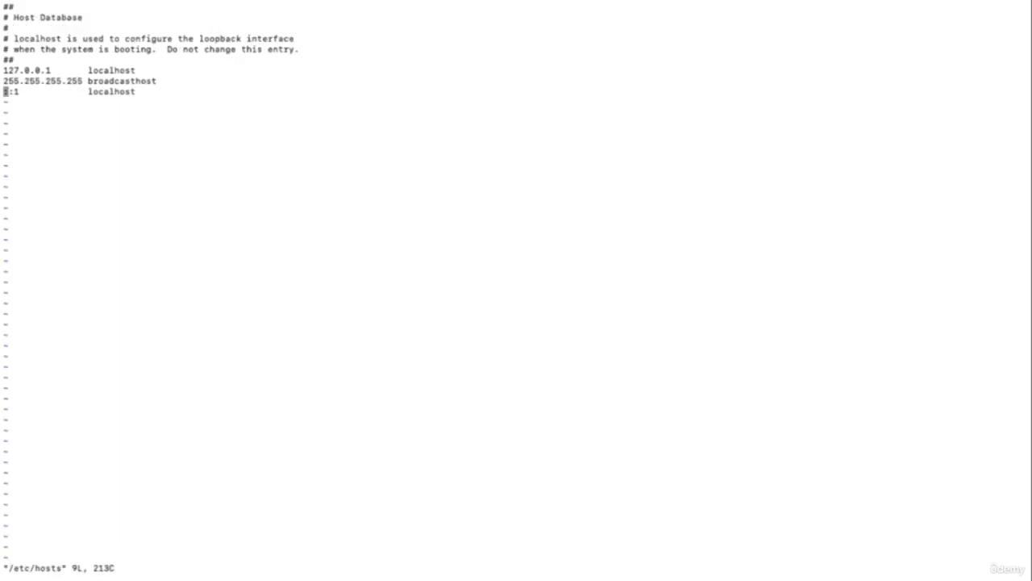
# Start a new line for an entry below the last localhost line, separated by one blank line
pyautogui.press('Right')
pyautogui.press('Right')
pyautogui.press('Right')
pyautogui.press('Right')
pyautogui.press('Right')
pyautogui.press('Right')
pyautogui.press('Right')
pyautogui.press('Right')
pyautogui.press('Right')
pyautogui.press('Right')
pyautogui.press('Right')
pyautogui.press('Right')
pyautogui.press('Right')
pyautogui.press('Right')
pyautogui.press('Right')
pyautogui.press('Right')
pyautogui.press('Right')
pyautogui.press('Right')
pyautogui.press('Right')
pyautogui.press('Right')
pyautogui.press('Right')
pyautogui.press('Right')
pyautogui.press('Right')
pyautogui.press('Right')
pyautogui.press('a')
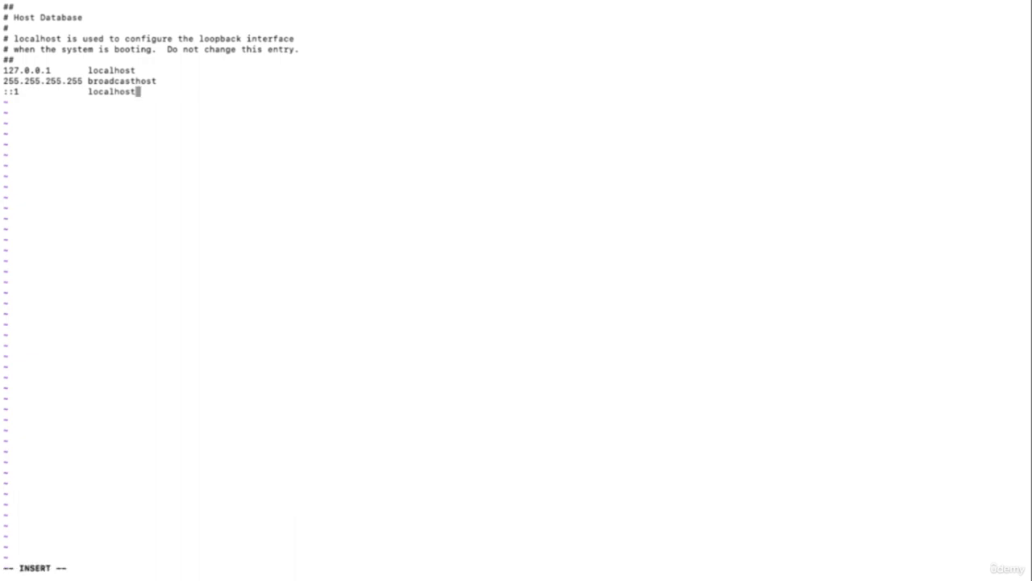
pyautogui.press('Return')
pyautogui.press('Return')
# Switch to the browser and copy the hosting IP address from taktran.com's account information
pyautogui.hotkey('ctrl', 'Left')
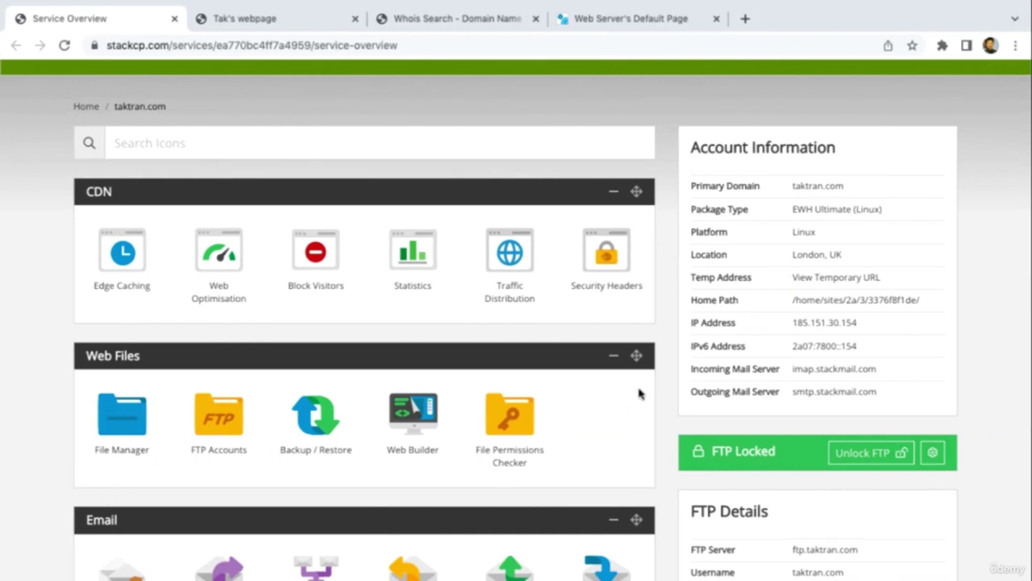
pyautogui.moveTo(795, 320); pyautogui.dragTo(858, 326)
pyautogui.press('super+c')
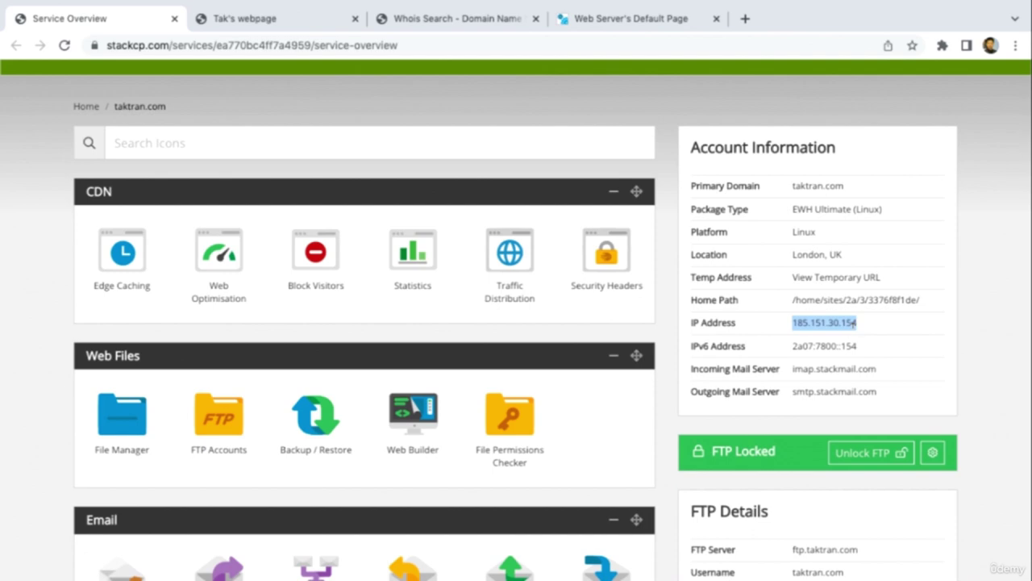
pyautogui.hotkey('ctrl', 'Left')
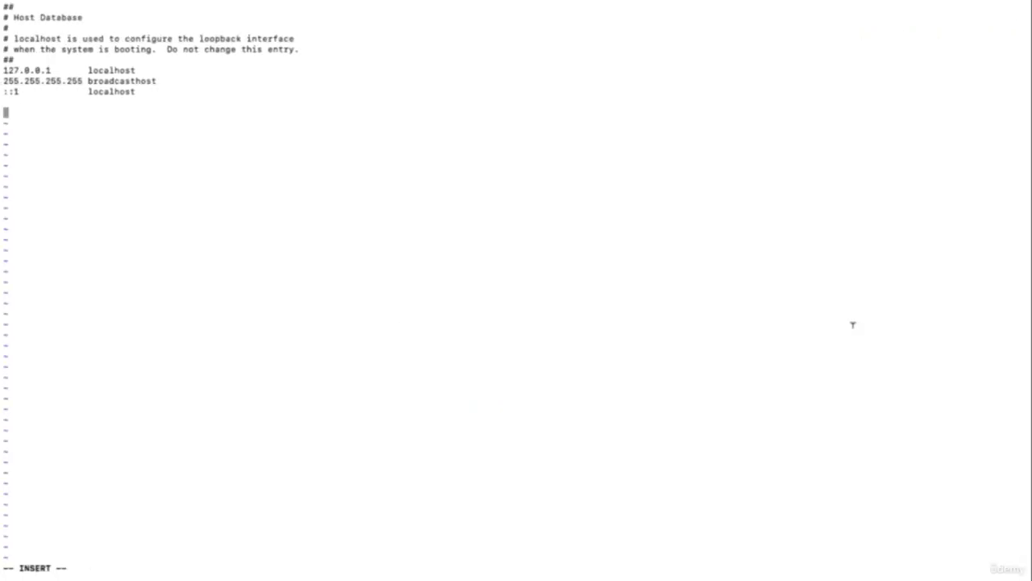
pyautogui.press('super+v')
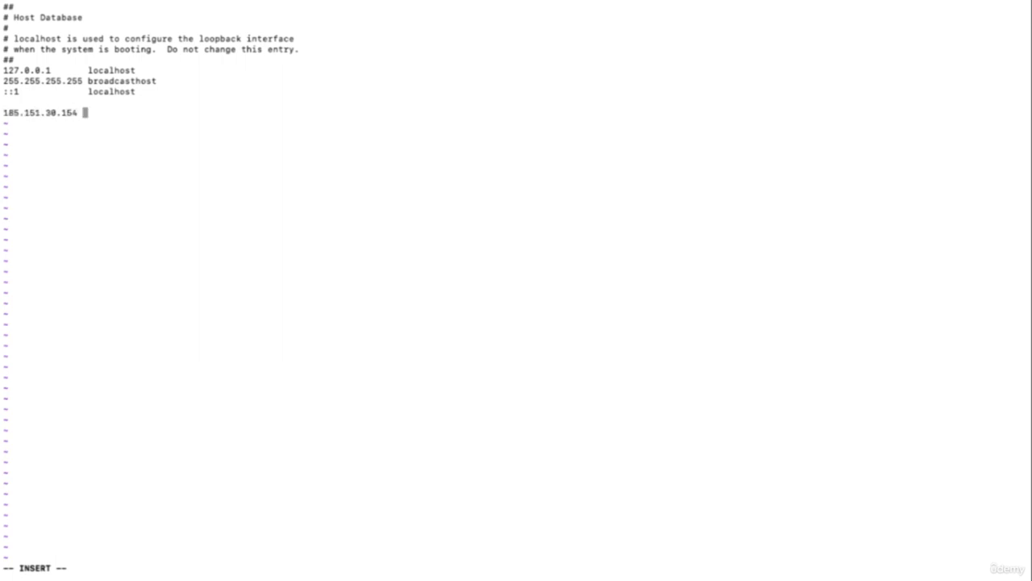
pyautogui.write('taktran.com www.taktran')
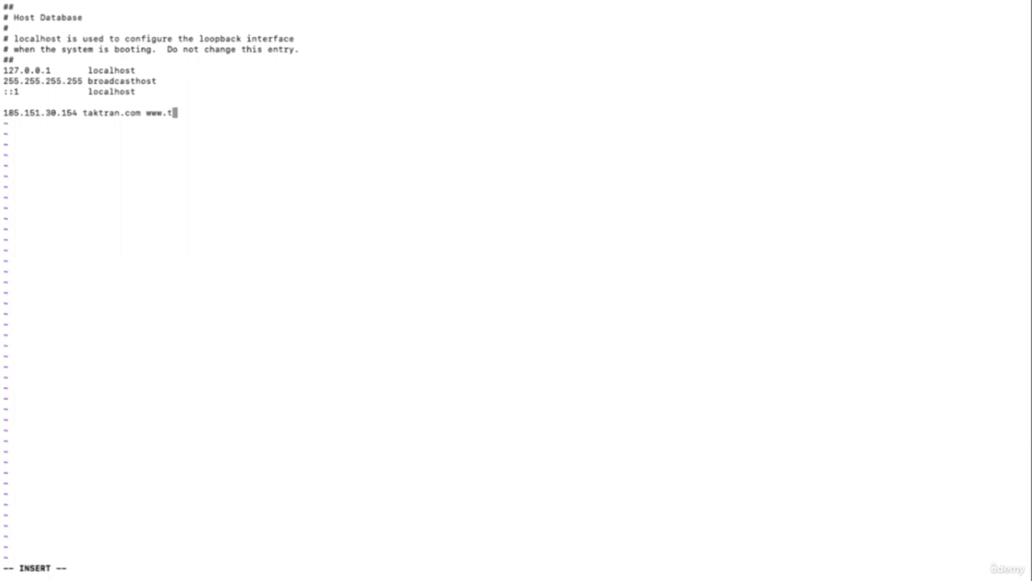
pyautogui.write('.com')
# Review the new hosts entry, examining its IP address and both domain names
pyautogui.press('Left')
pyautogui.press('Left')
pyautogui.press('Left')
pyautogui.press('Left')
pyautogui.press('Left')
pyautogui.press('Left')
pyautogui.press('Left')
pyautogui.press('Left')
pyautogui.press('Left')
pyautogui.press('Left')
pyautogui.press('Left')
pyautogui.press('Left')
pyautogui.press('Left')
pyautogui.press('Left')
pyautogui.press('Left')
pyautogui.press('Left')
pyautogui.press('Left')
pyautogui.press('Left')
pyautogui.press('Left')
pyautogui.press('Left')
pyautogui.press('Left')
pyautogui.press('Left')
pyautogui.press('Left')
pyautogui.press('Left')
pyautogui.press('Left')
pyautogui.press('Left')
pyautogui.press('Left')
pyautogui.press('Right')
pyautogui.press('Right')
pyautogui.press('Right')
pyautogui.press('Right')
pyautogui.press('Right')
pyautogui.press('Right')
pyautogui.press('Right')
pyautogui.press('Right')
pyautogui.press('Right')
pyautogui.press('Right')
pyautogui.press('Right')
pyautogui.press('Right')
pyautogui.press('Right')
pyautogui.press('Right')
pyautogui.press('Right')
pyautogui.press('Right')
pyautogui.press('Right')
pyautogui.press('Right')
pyautogui.press('Right')
pyautogui.press('Right')
pyautogui.press('Right')
pyautogui.press('Right')
pyautogui.press('Right')
pyautogui.press('Right')
pyautogui.press('Right')
pyautogui.press('Left')
pyautogui.press('Left')
pyautogui.press('Left')
pyautogui.press('Left')
pyautogui.press('Left')
pyautogui.press('Left')
pyautogui.press('Left')
pyautogui.press('Left')
pyautogui.press('Left')
pyautogui.press('Left')
pyautogui.press('Left')
pyautogui.press('Left')
pyautogui.press('Left')
pyautogui.press('Left')
pyautogui.press('Left')
pyautogui.press('Left')
pyautogui.press('Left')
pyautogui.press('Left')
pyautogui.press('Left')
pyautogui.press('Left')
pyautogui.press('Left')
pyautogui.press('Left')
pyautogui.press('Left')
pyautogui.press('Left')
pyautogui.press('Left')
pyautogui.press('Left')
pyautogui.press('Left')
pyautogui.press('Left')
pyautogui.press('Left')
pyautogui.press('Left')
pyautogui.press('Left')
pyautogui.press('Left')
pyautogui.press('Left')
pyautogui.press('Left')
pyautogui.press('Left')
pyautogui.press('Left')
pyautogui.press('Left')
pyautogui.press('Left')
pyautogui.press('Left')
pyautogui.press('Right')
pyautogui.press('Right')
pyautogui.press('Right')
pyautogui.press('Right')
pyautogui.press('Right')
pyautogui.press('Right')
pyautogui.press('Right')
pyautogui.press('Right')
pyautogui.press('Right')
pyautogui.press('Right')
pyautogui.press('Right')
pyautogui.press('Right')
pyautogui.press('Right')
# Save the hosts file and quit Vim
pyautogui.press('Escape')
pyautogui.hotkey('shift', ';')
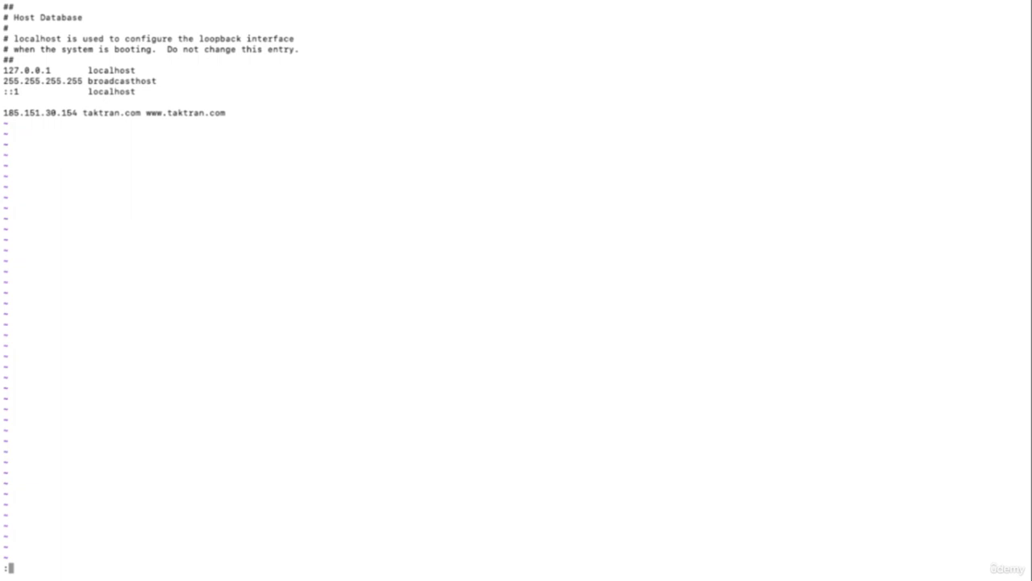
pyautogui.write('wq')
pyautogui.press('Return')
# Switch to the browser and reload taktran.com to preview the site on the new hosting
pyautogui.hotkey('ctrl', 'Right')
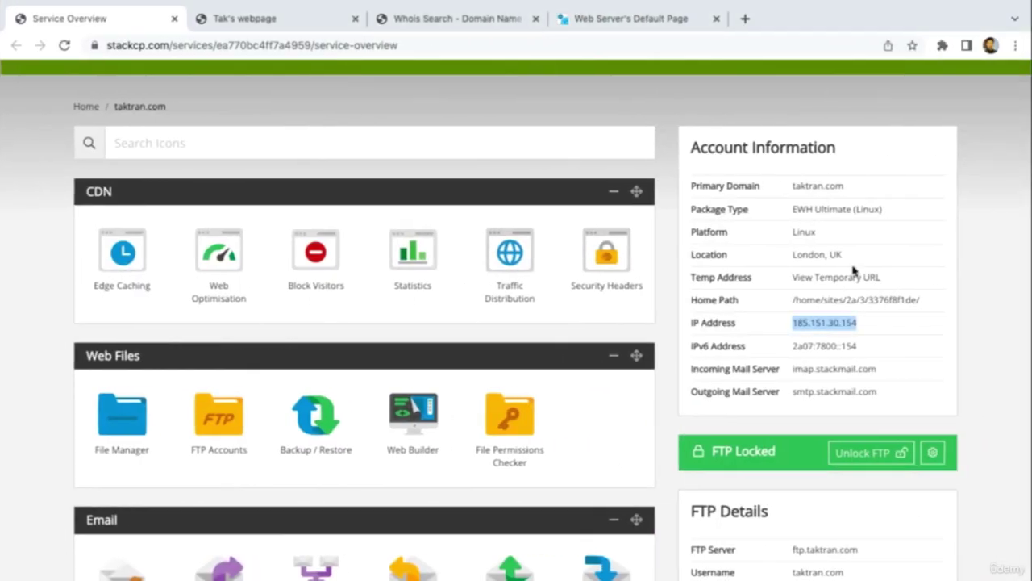
pyautogui.click(649, 18)
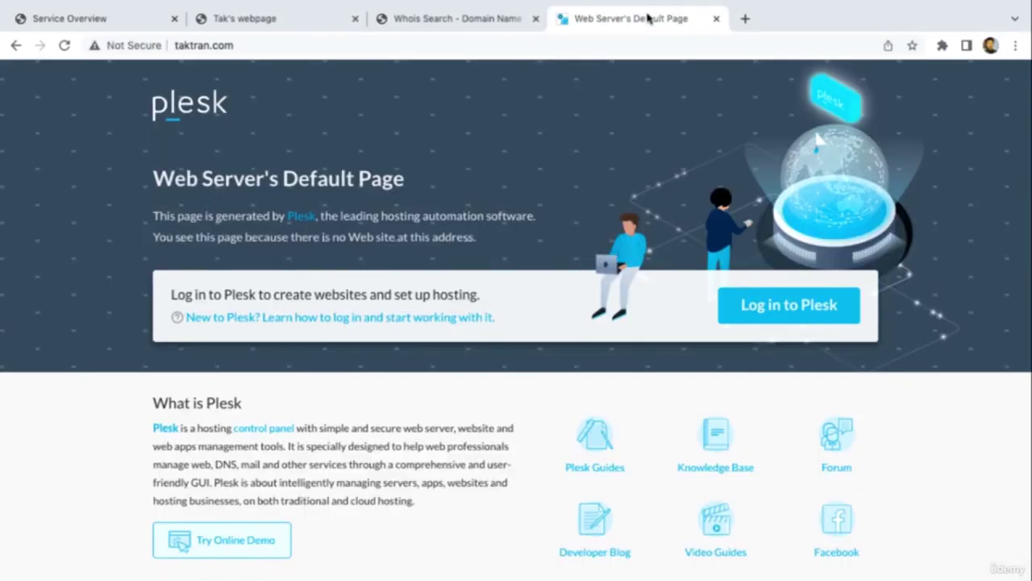
pyautogui.press('super+r')
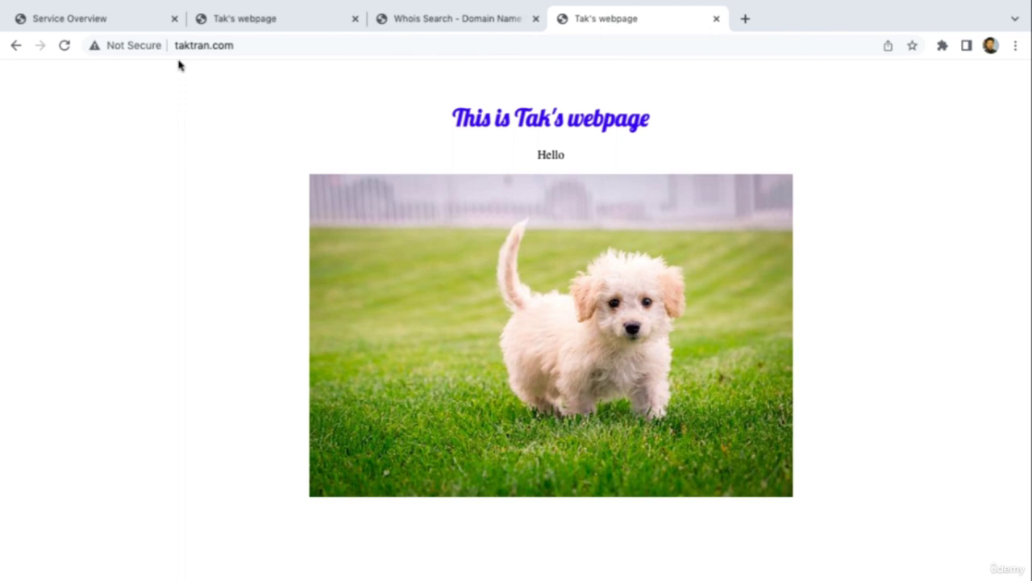
# Check the hosting IP address in the Service Overview, and load taktran.com again
pyautogui.click(121, 19)
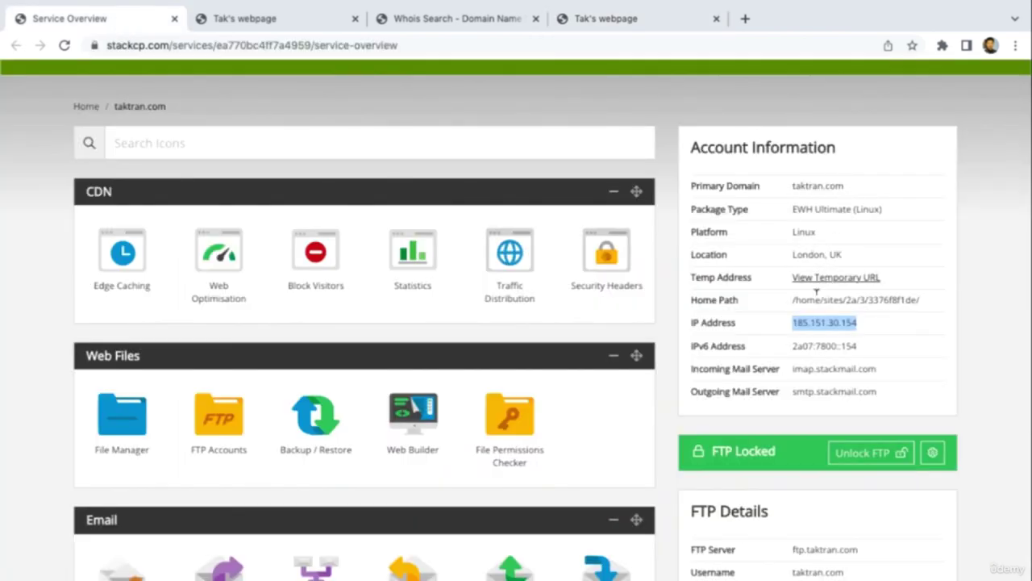
pyautogui.click(588, 20)
pyautogui.click(256, 46)
pyautogui.click(258, 46)
pyautogui.press('Return')
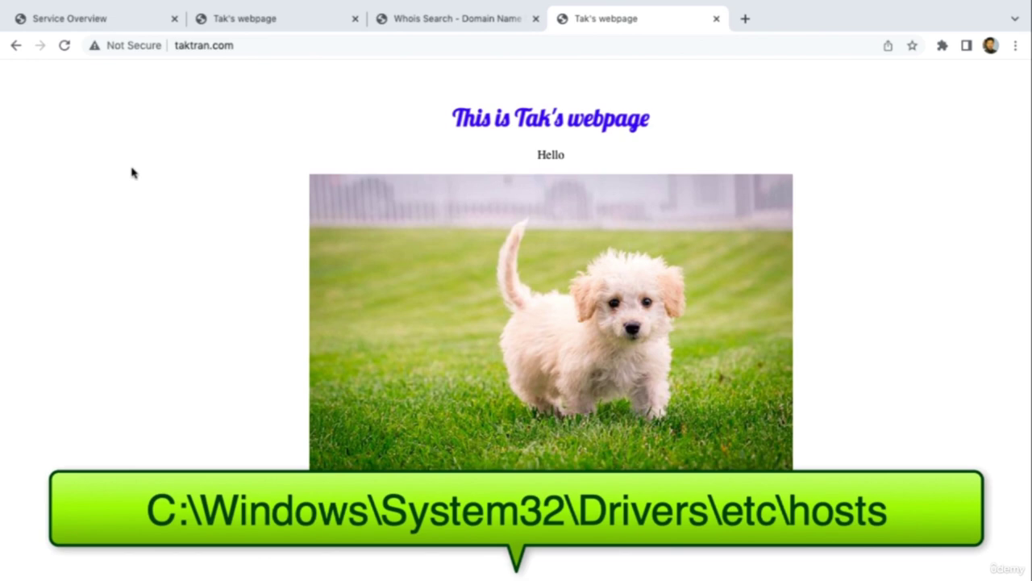
# Switch to the terminal, recall the sudo vim /etc/hosts command, and examine its sudo prefix and file path
pyautogui.hotkey('ctrl', 'Left')
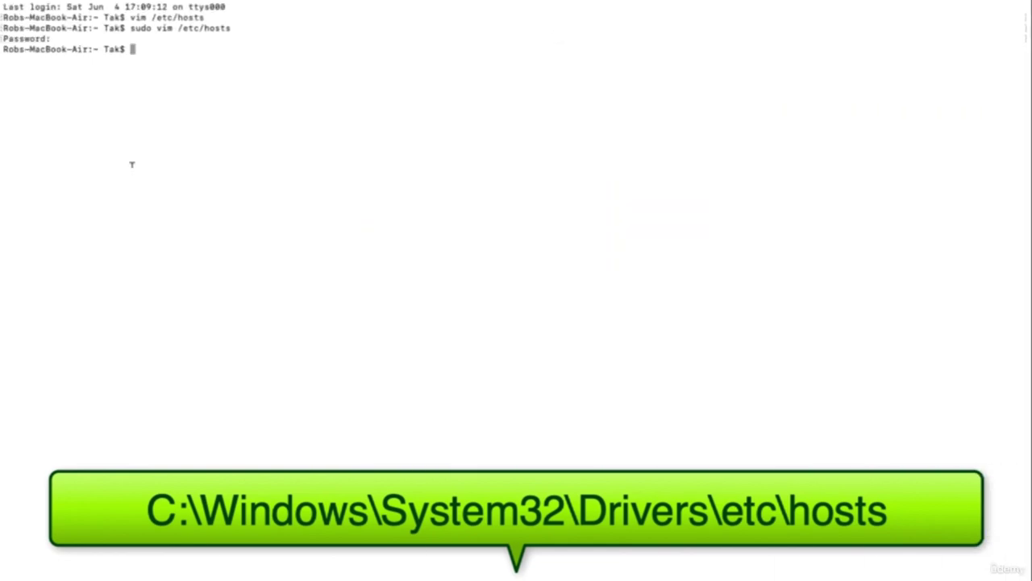
pyautogui.press('Up')
pyautogui.press('Left')
pyautogui.press('Left')
pyautogui.press('Left')
pyautogui.press('Left')
pyautogui.press('Left')
pyautogui.press('Left')
pyautogui.press('Left')
pyautogui.press('Left')
pyautogui.press('Left')
pyautogui.press('Left')
pyautogui.press('Left')
pyautogui.press('Left')
pyautogui.press('Left')
pyautogui.press('Left')
pyautogui.press('Left')
pyautogui.press('Left')
pyautogui.press('Left')
pyautogui.press('Left')
pyautogui.press('Left')
pyautogui.press('Right')
pyautogui.press('Right')
pyautogui.press('Right')
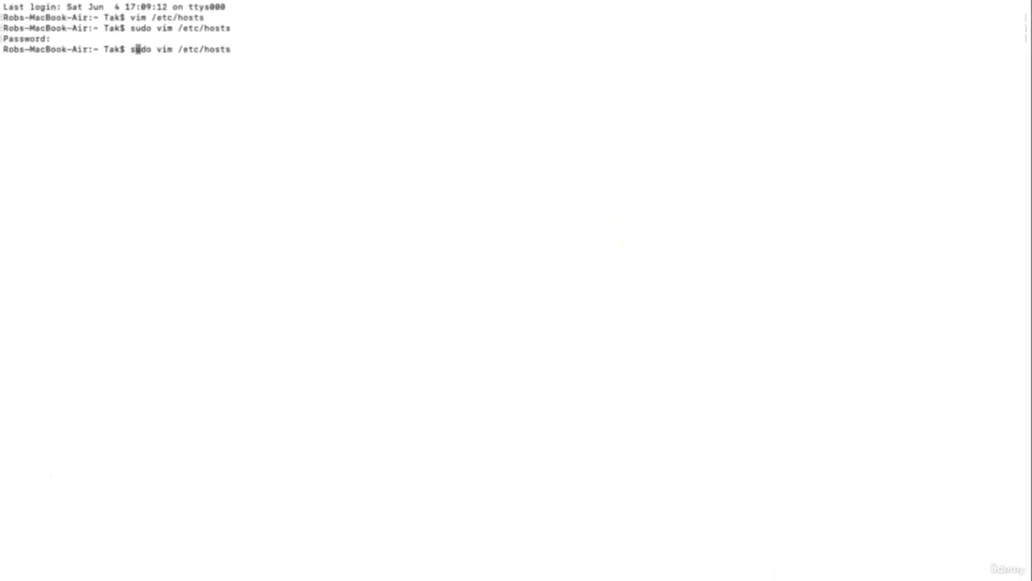
pyautogui.press('Left')
pyautogui.press('Left')
pyautogui.press('Left')
pyautogui.press('Right')
pyautogui.press('Right')
pyautogui.press('Right')
pyautogui.press('Right')
pyautogui.press('Right')
pyautogui.press('Right')
pyautogui.press('Right')
pyautogui.press('Right')
pyautogui.press('Right')
pyautogui.press('Right')
pyautogui.press('Right')
pyautogui.press('Right')
pyautogui.press('Right')
pyautogui.press('Right')
pyautogui.press('Right')
pyautogui.press('Right')
pyautogui.press('Right')
pyautogui.press('Right')
pyautogui.press('Right')
pyautogui.press('Left')
pyautogui.press('Left')
pyautogui.press('Left')
pyautogui.press('Left')
pyautogui.press('Left')
pyautogui.press('Left')
pyautogui.press('Left')
pyautogui.press('Left')
pyautogui.press('Left')
pyautogui.press('Right')
pyautogui.press('Right')
pyautogui.press('Right')
pyautogui.press('Right')
pyautogui.press('Right')
pyautogui.press('Right')
pyautogui.press('Right')
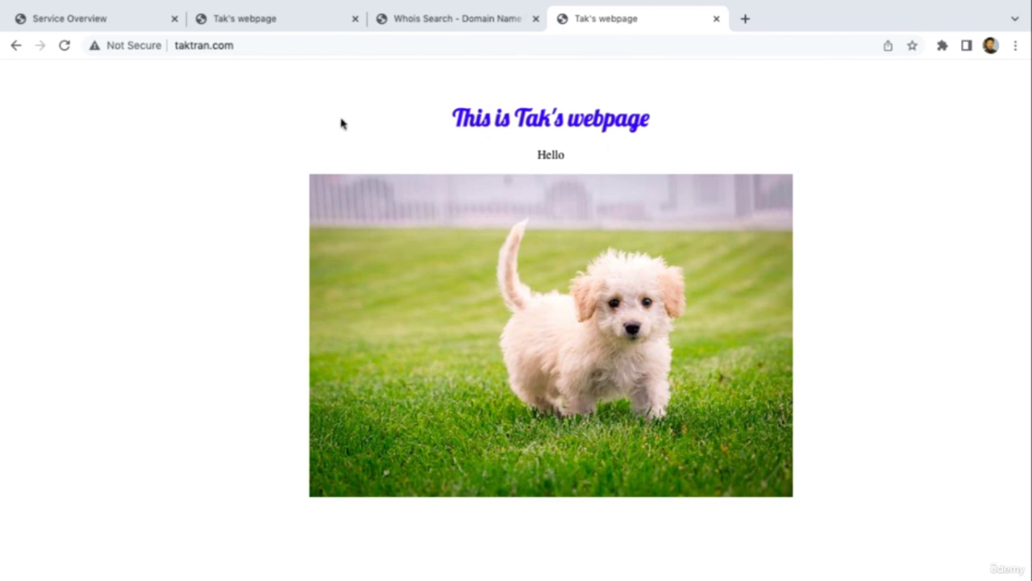
# Switch to the browser and review the strawpads.co.uk Service Overview, examining its account information and web file tools
pyautogui.click(440, 21)
pyautogui.click(254, 20)
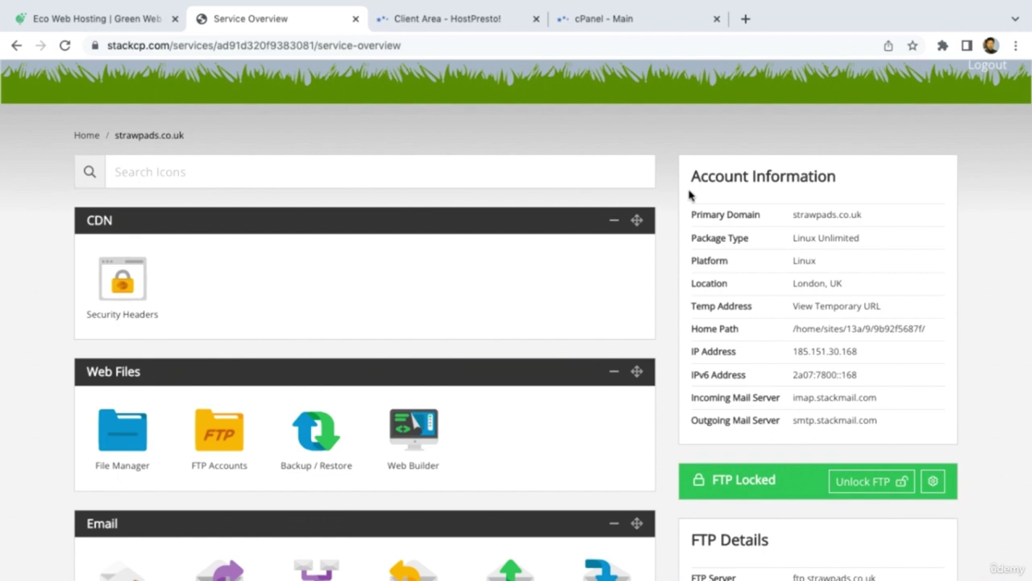
pyautogui.scroll(-1, 690, 195)
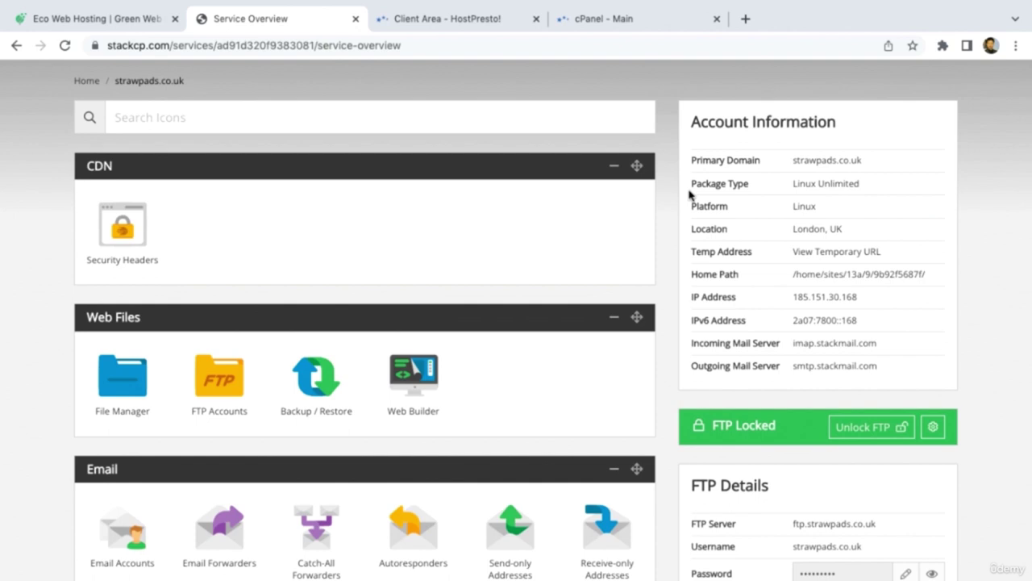
pyautogui.scroll(-2, 690, 195)
pyautogui.scroll(2, 689, 195)
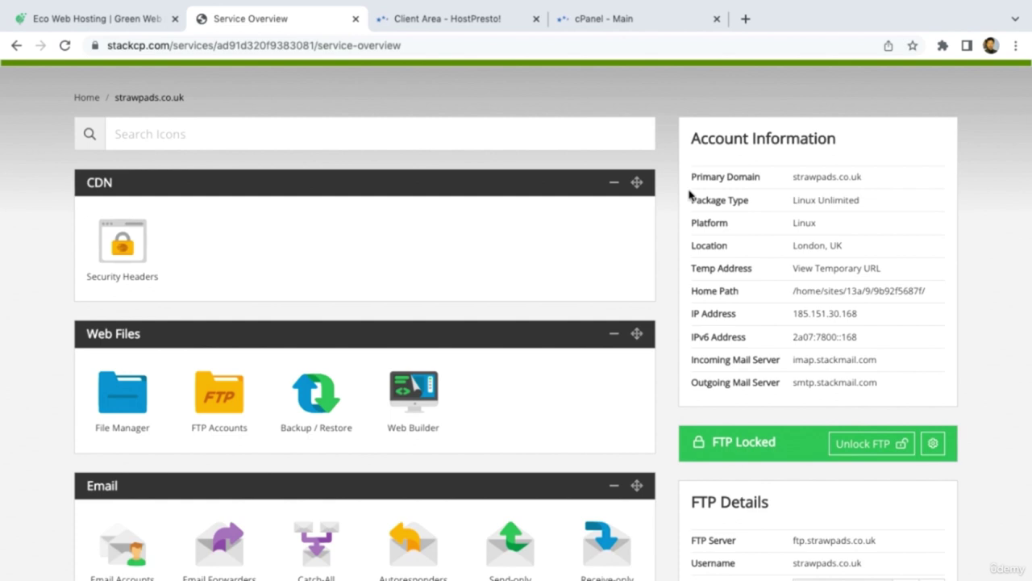
# Show the HostPresto product's Backups section, and open the Full Account Backups list of JetBackup in cPanel
pyautogui.click(444, 24)
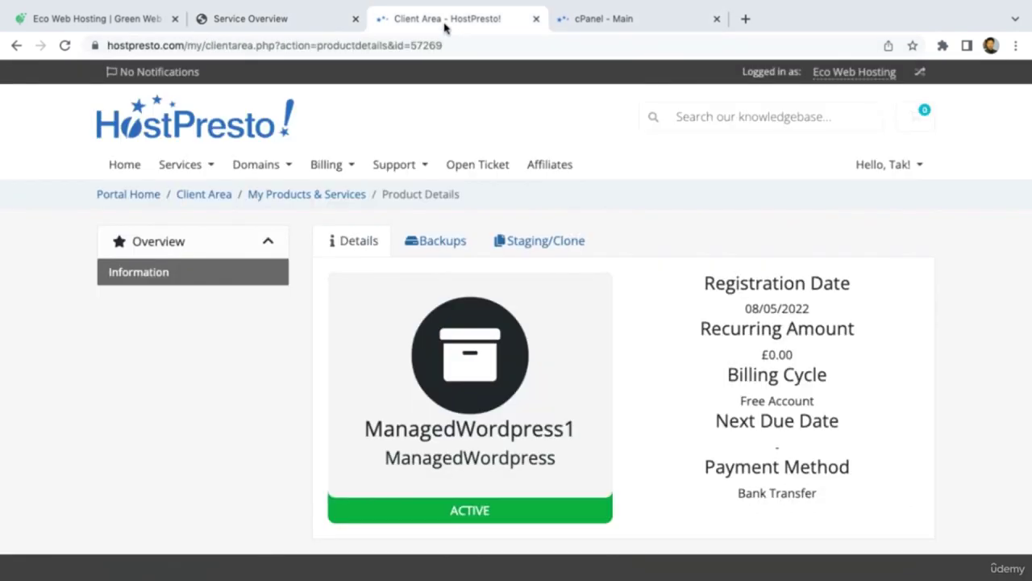
pyautogui.click(438, 234)
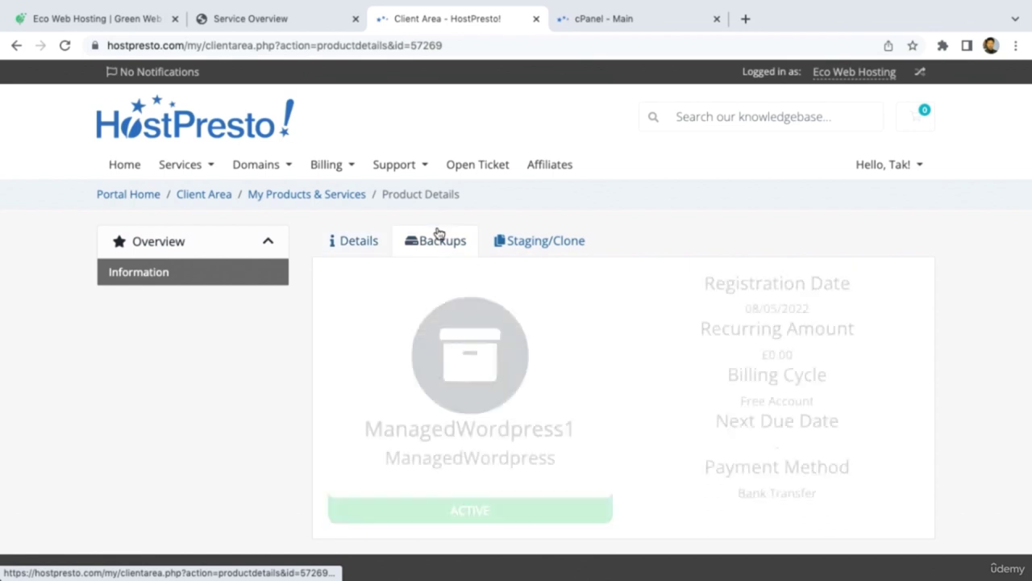
pyautogui.click(604, 18)
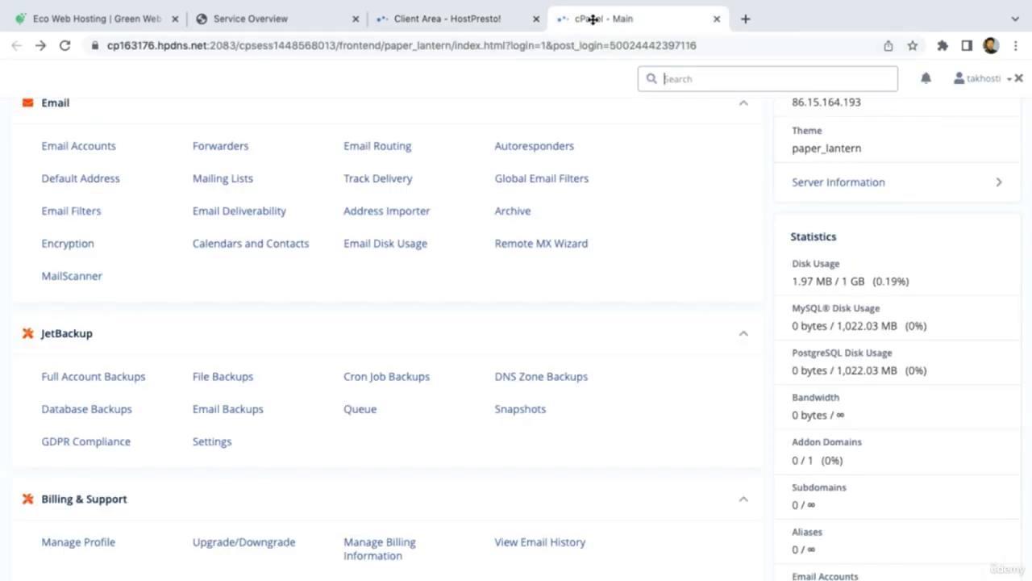
pyautogui.click(135, 388)
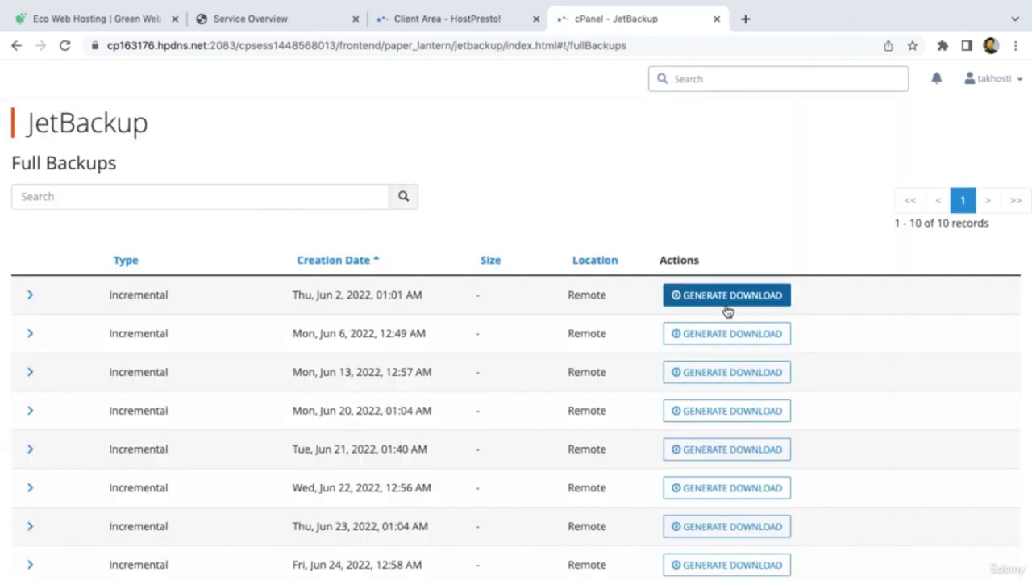
# Open Backup/Restore for strawpads.co.uk and download the databases and files backup created on 26/06/2022
pyautogui.click(283, 19)
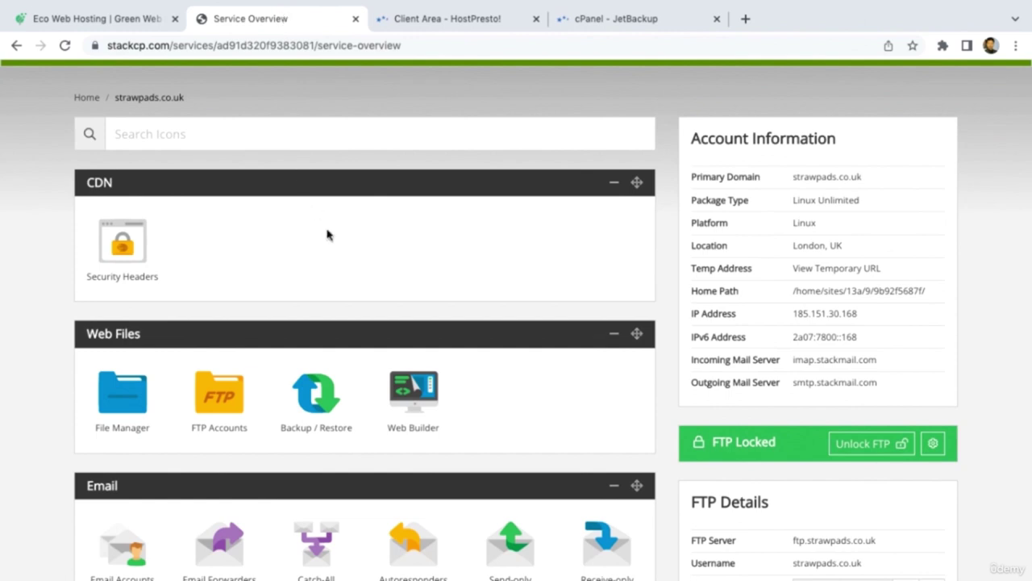
pyautogui.scroll(-1, 355, 335)
pyautogui.click(329, 387)
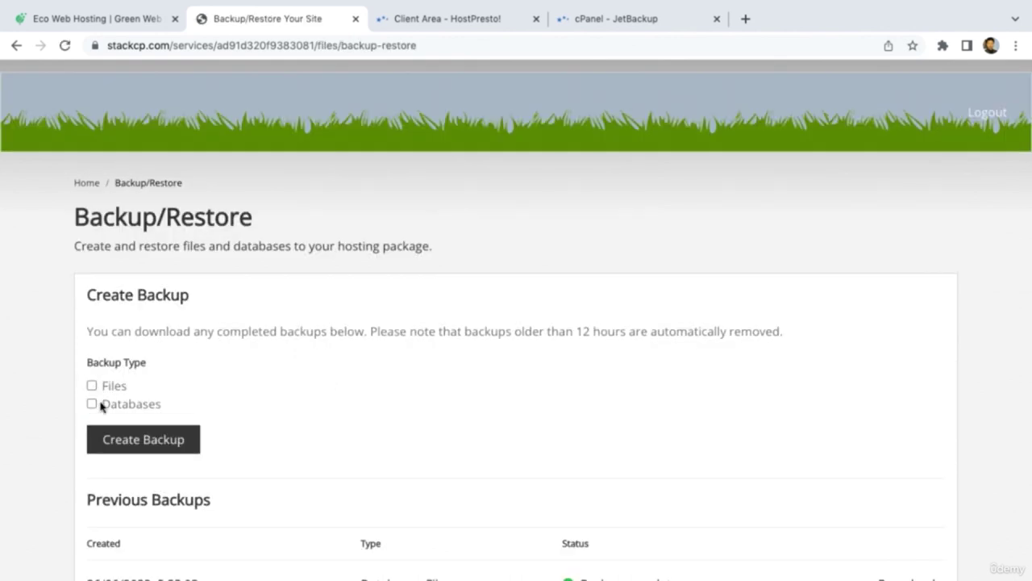
pyautogui.scroll(-2, 102, 408)
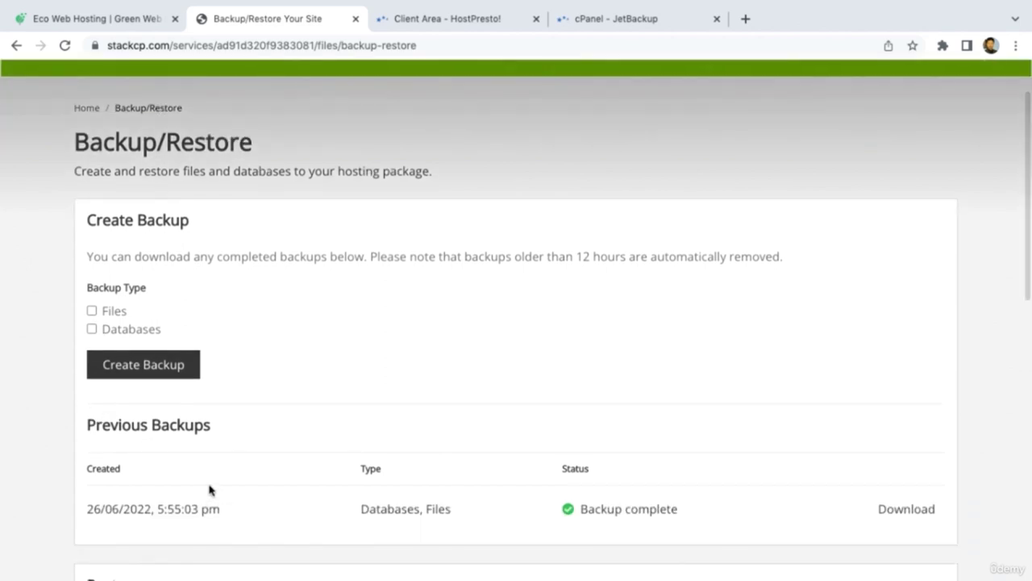
pyautogui.click(899, 515)
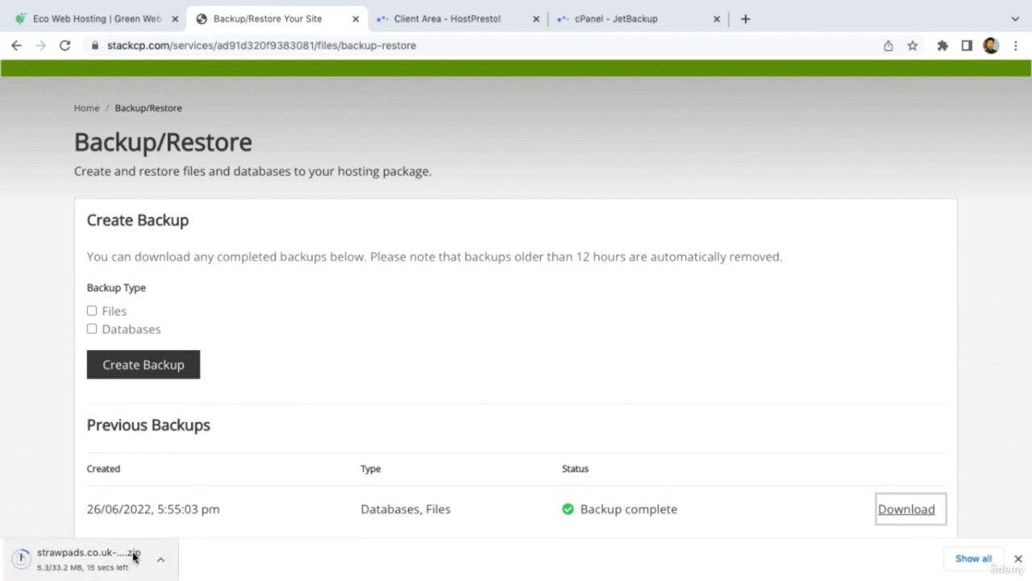
# Return to the Service Overview, open phpMyAdmin and sign in to the shareddb-y.hosting.stackcp.net server
pyautogui.click(89, 109)
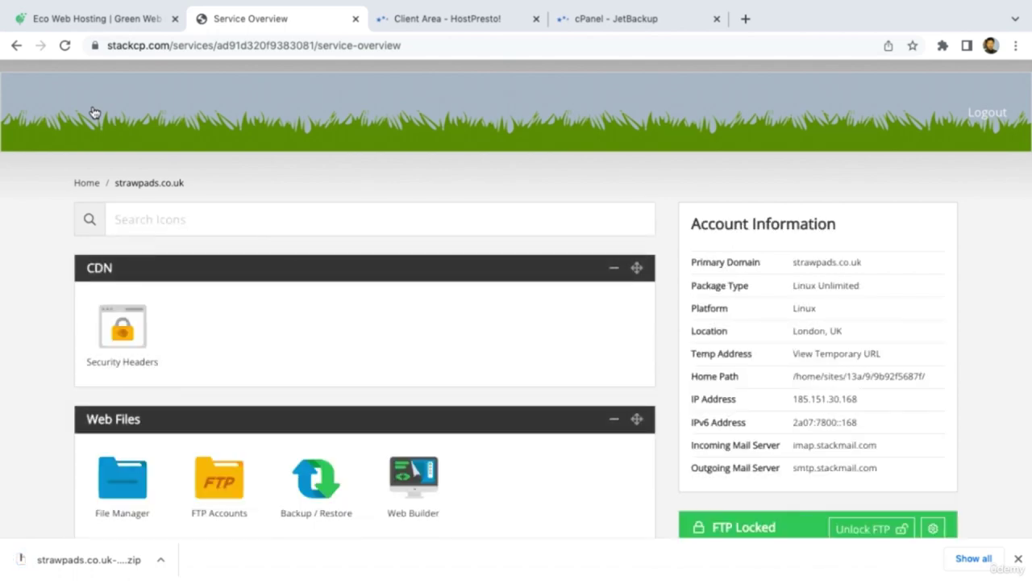
pyautogui.scroll(-1, 118, 261)
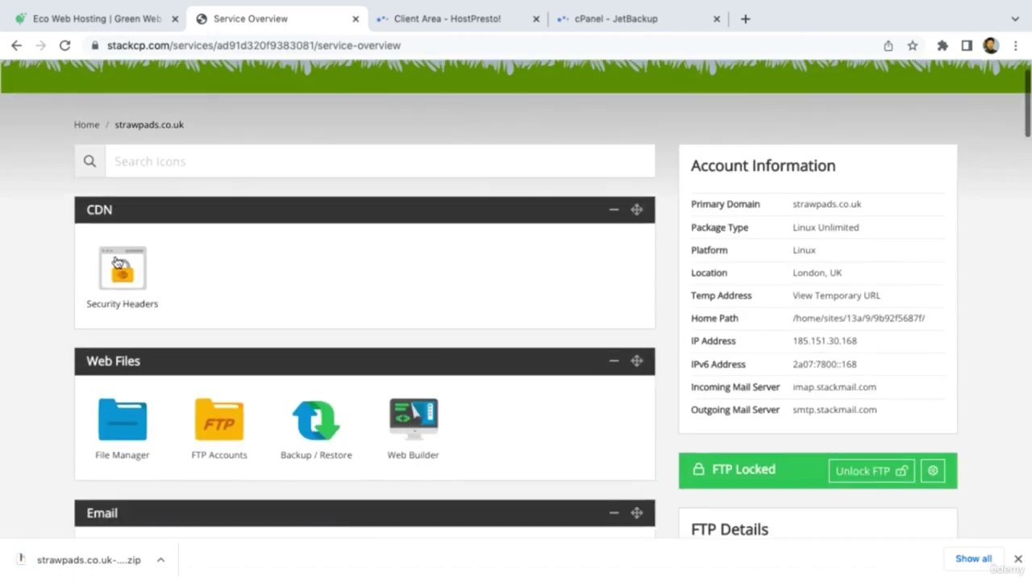
pyautogui.scroll(-2, 221, 376)
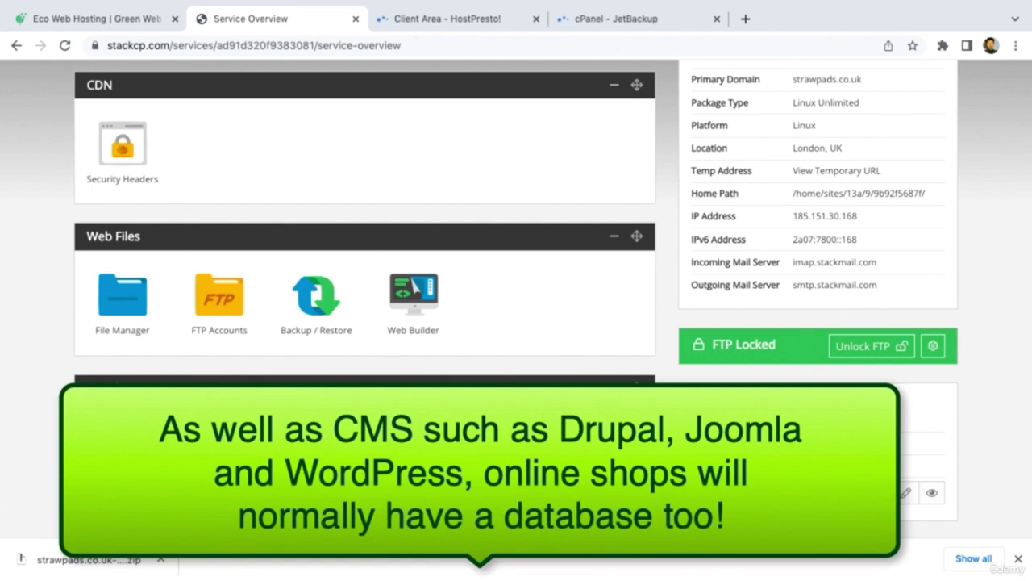
pyautogui.scroll(-3, 516, 295)
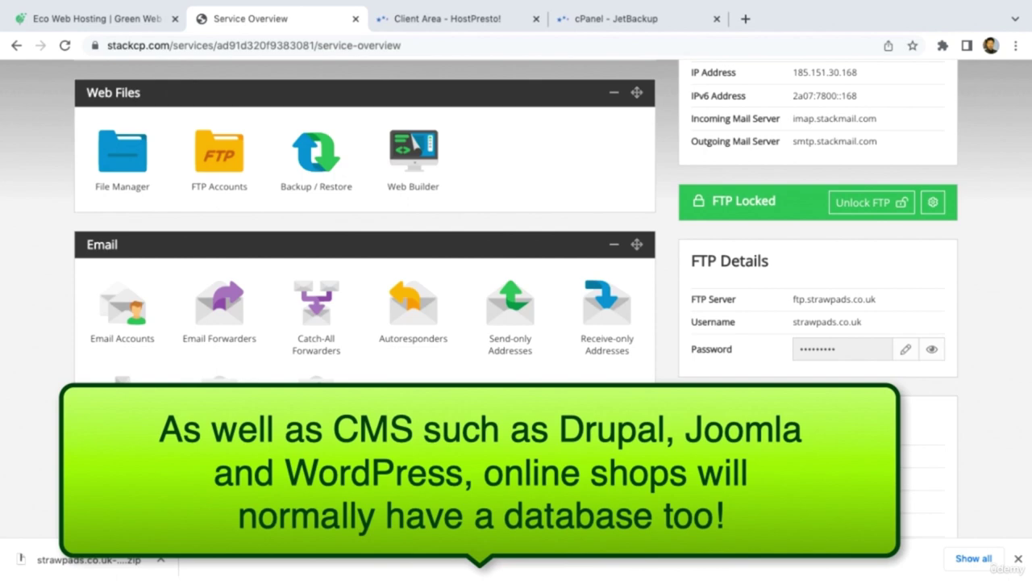
pyautogui.scroll(2, 516, 295)
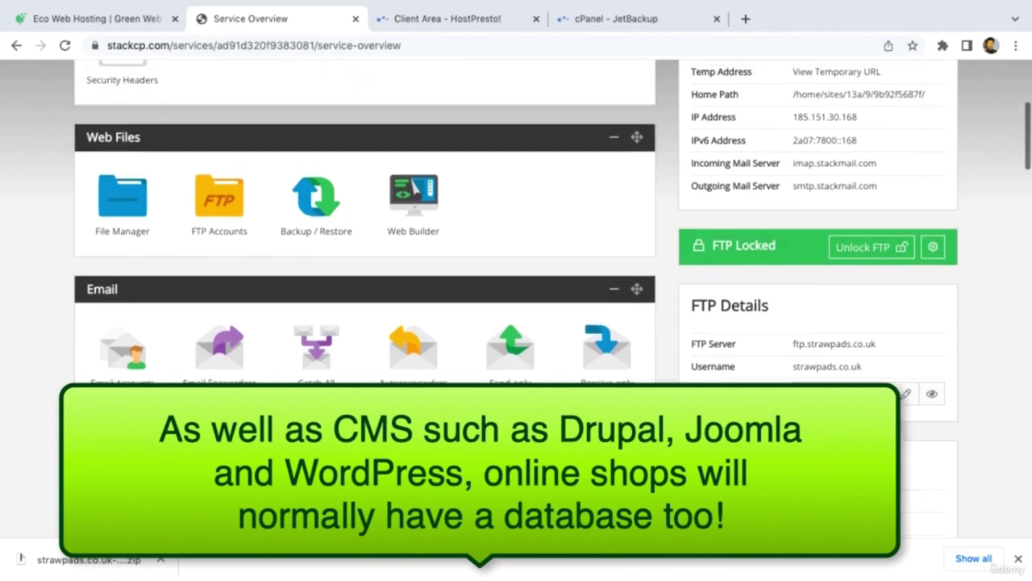
pyautogui.scroll(-5, 516, 294)
pyautogui.scroll(-3, 247, 384)
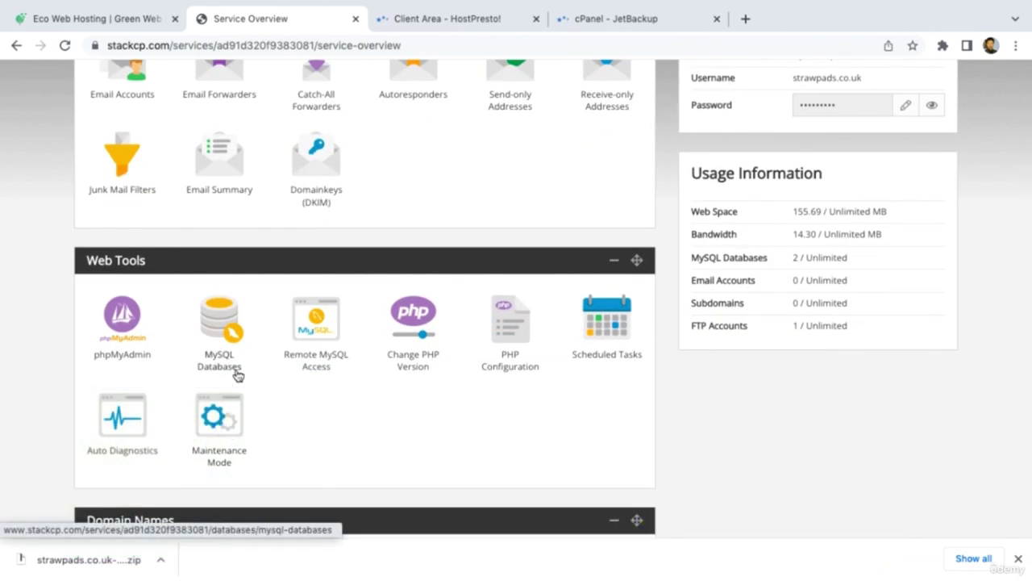
pyautogui.click(125, 362)
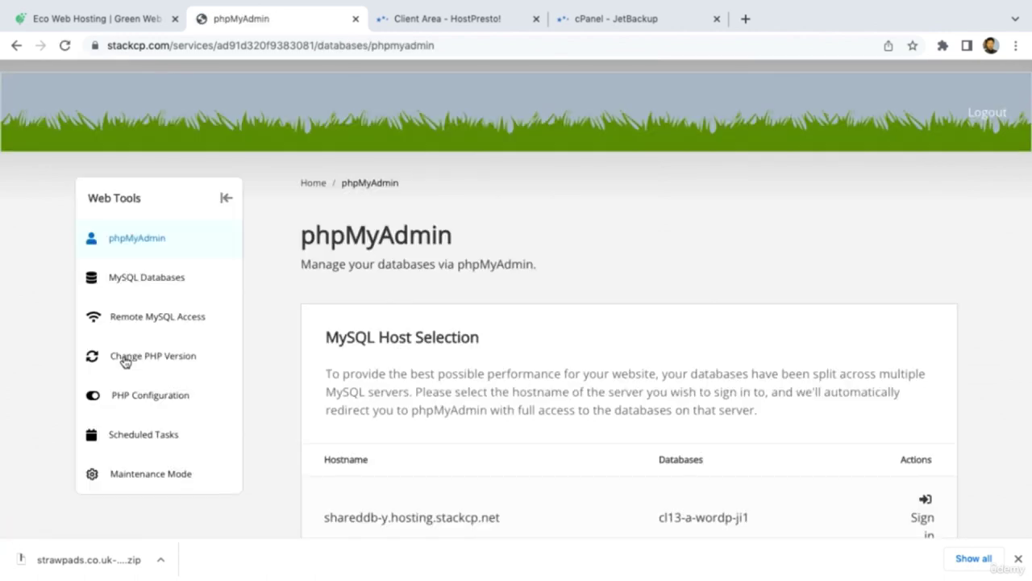
pyautogui.scroll(-3, 406, 412)
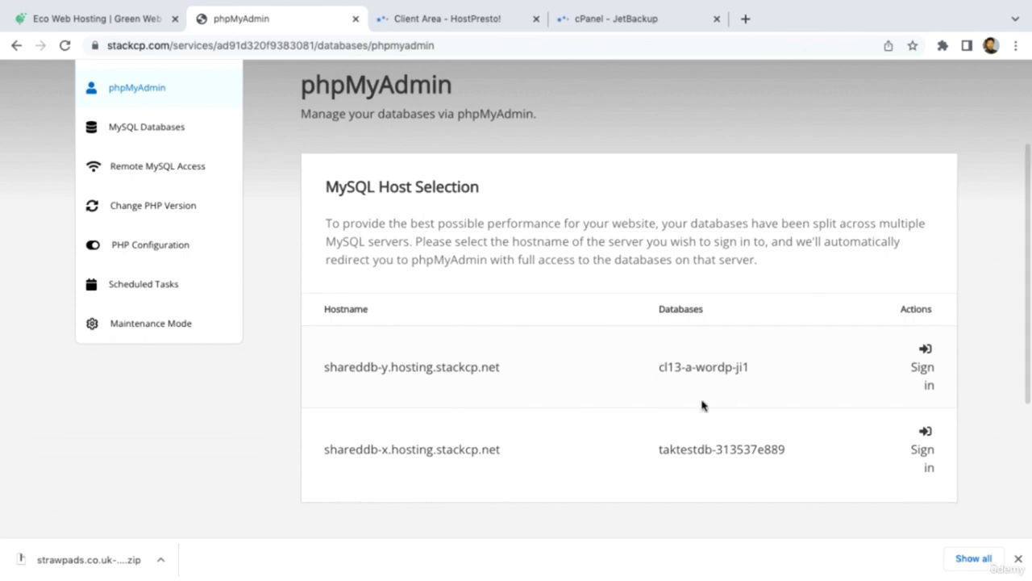
pyautogui.click(922, 370)
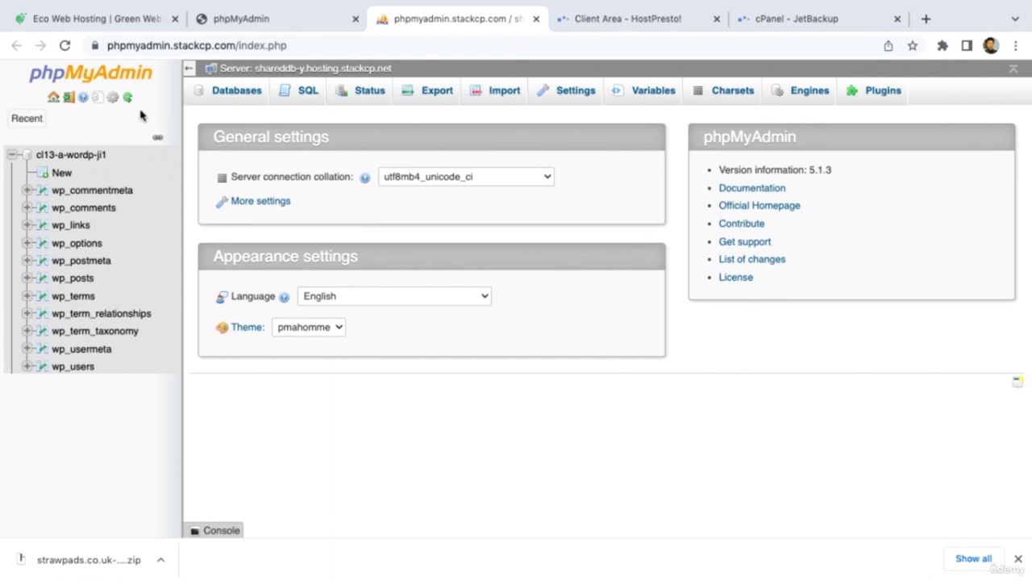
# Export the server's databases with the Quick method in SQL format
pyautogui.click(430, 102)
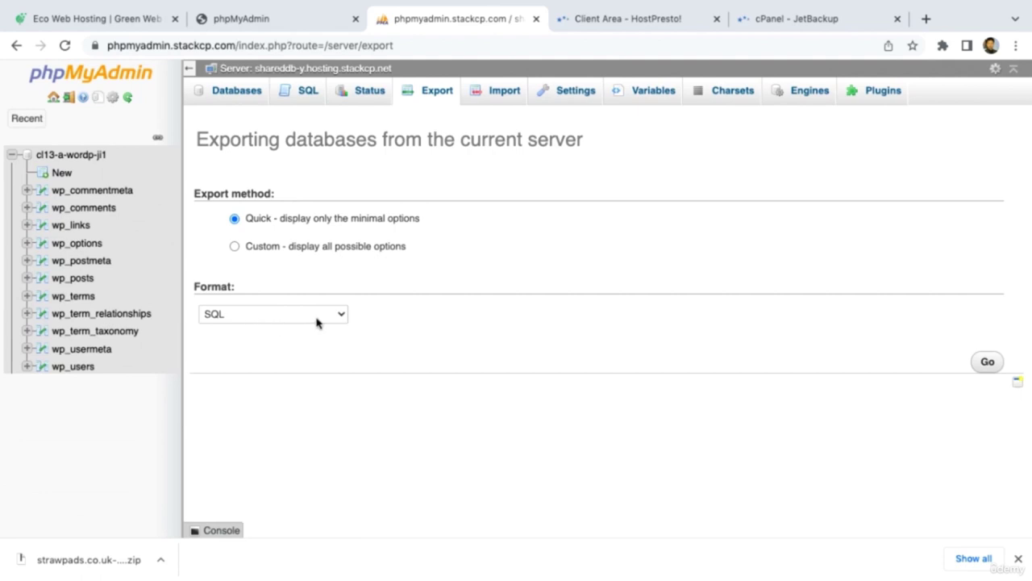
pyautogui.click(987, 362)
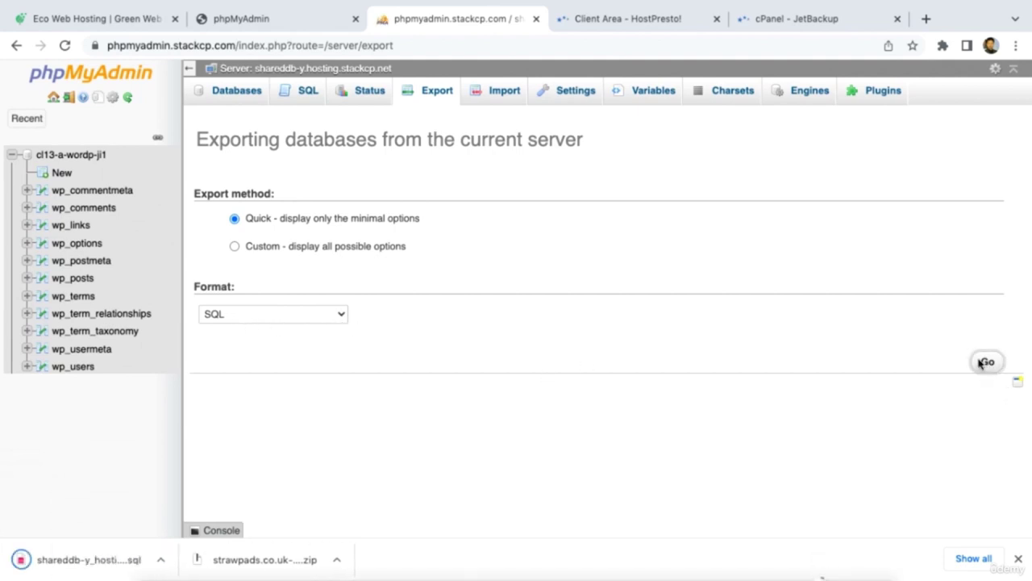
pyautogui.click(158, 560)
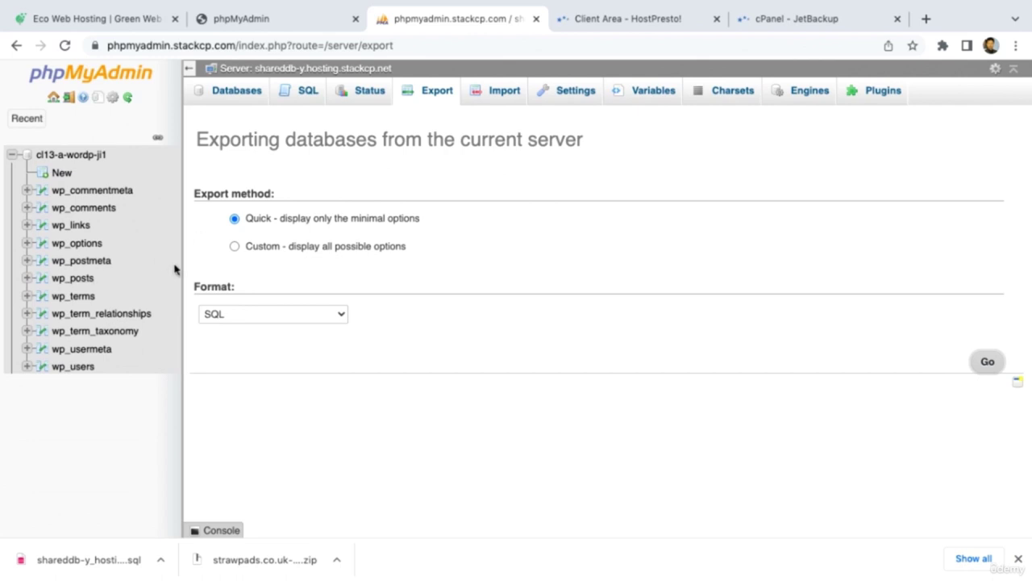
# Go back to the phpMyAdmin host selection page and return to the hosting package's home page
pyautogui.click(270, 25)
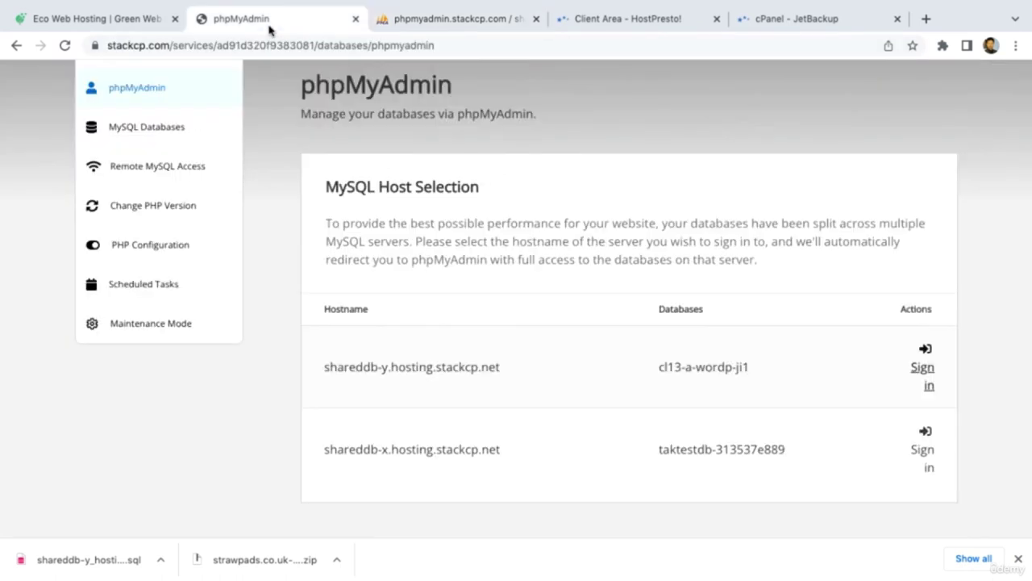
pyautogui.scroll(3, 120, 164)
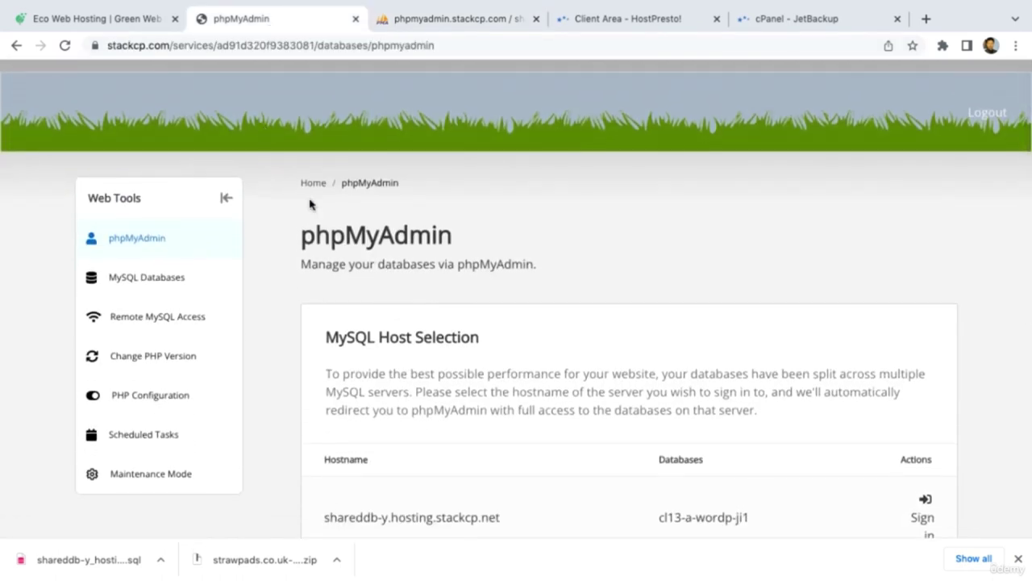
pyautogui.click(313, 184)
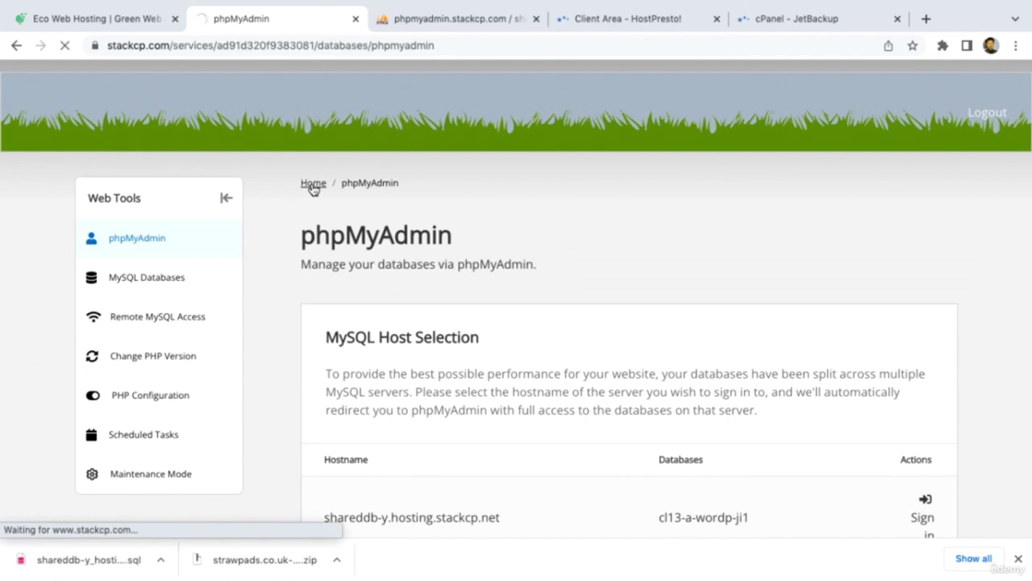